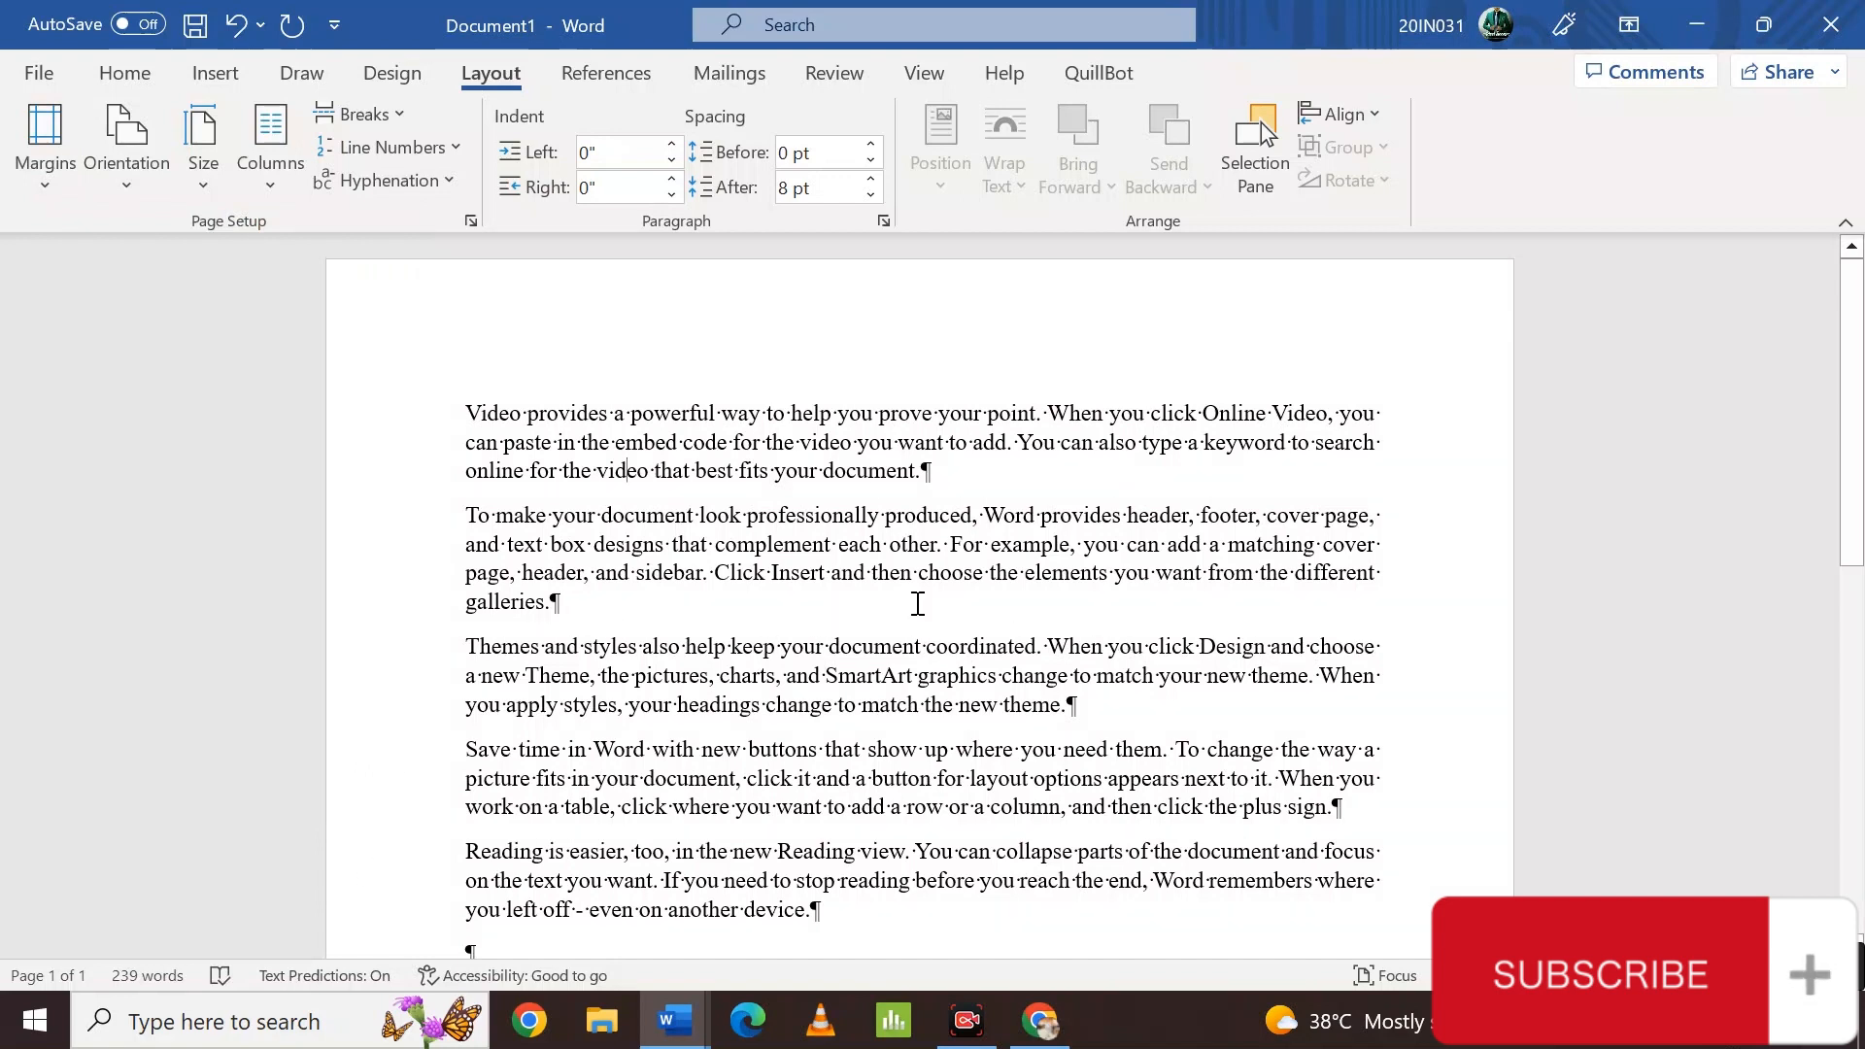
- Apply the Narrow, Moderate and Wide margin presets to the document one after another
left_click(21, 190)
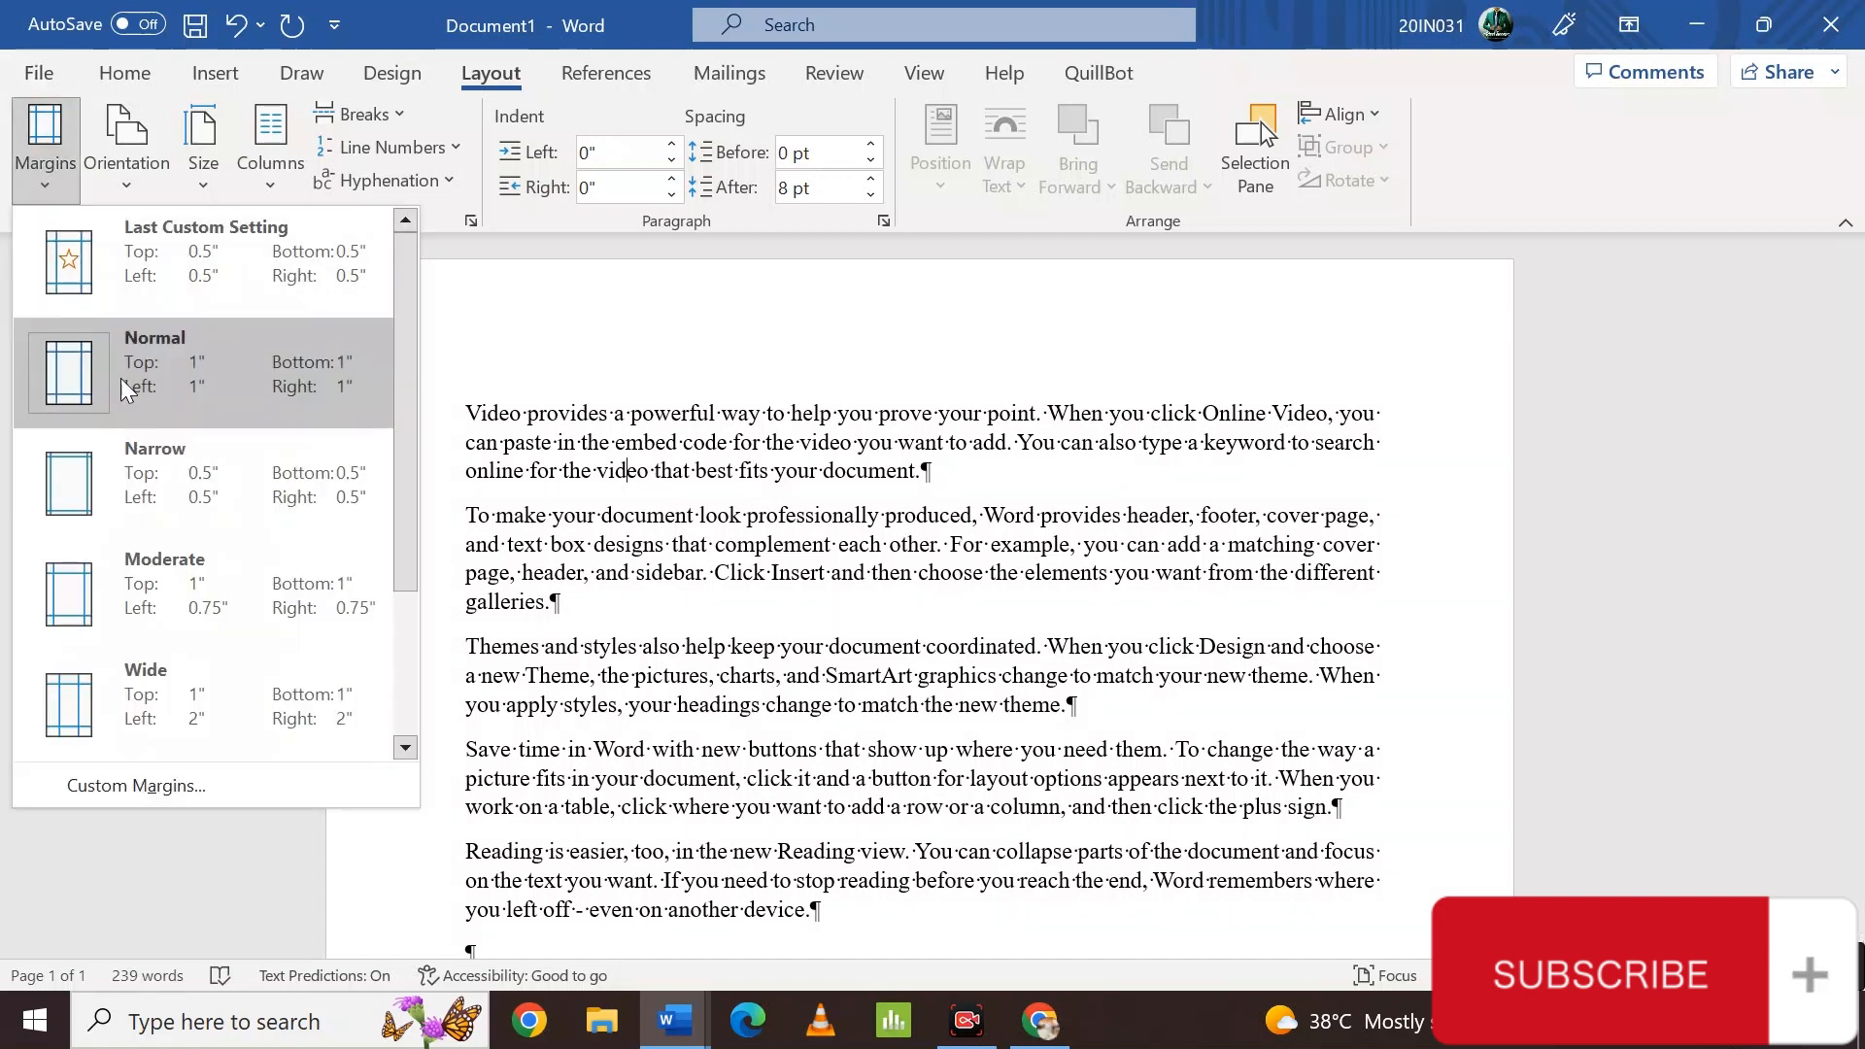
left_click(144, 460)
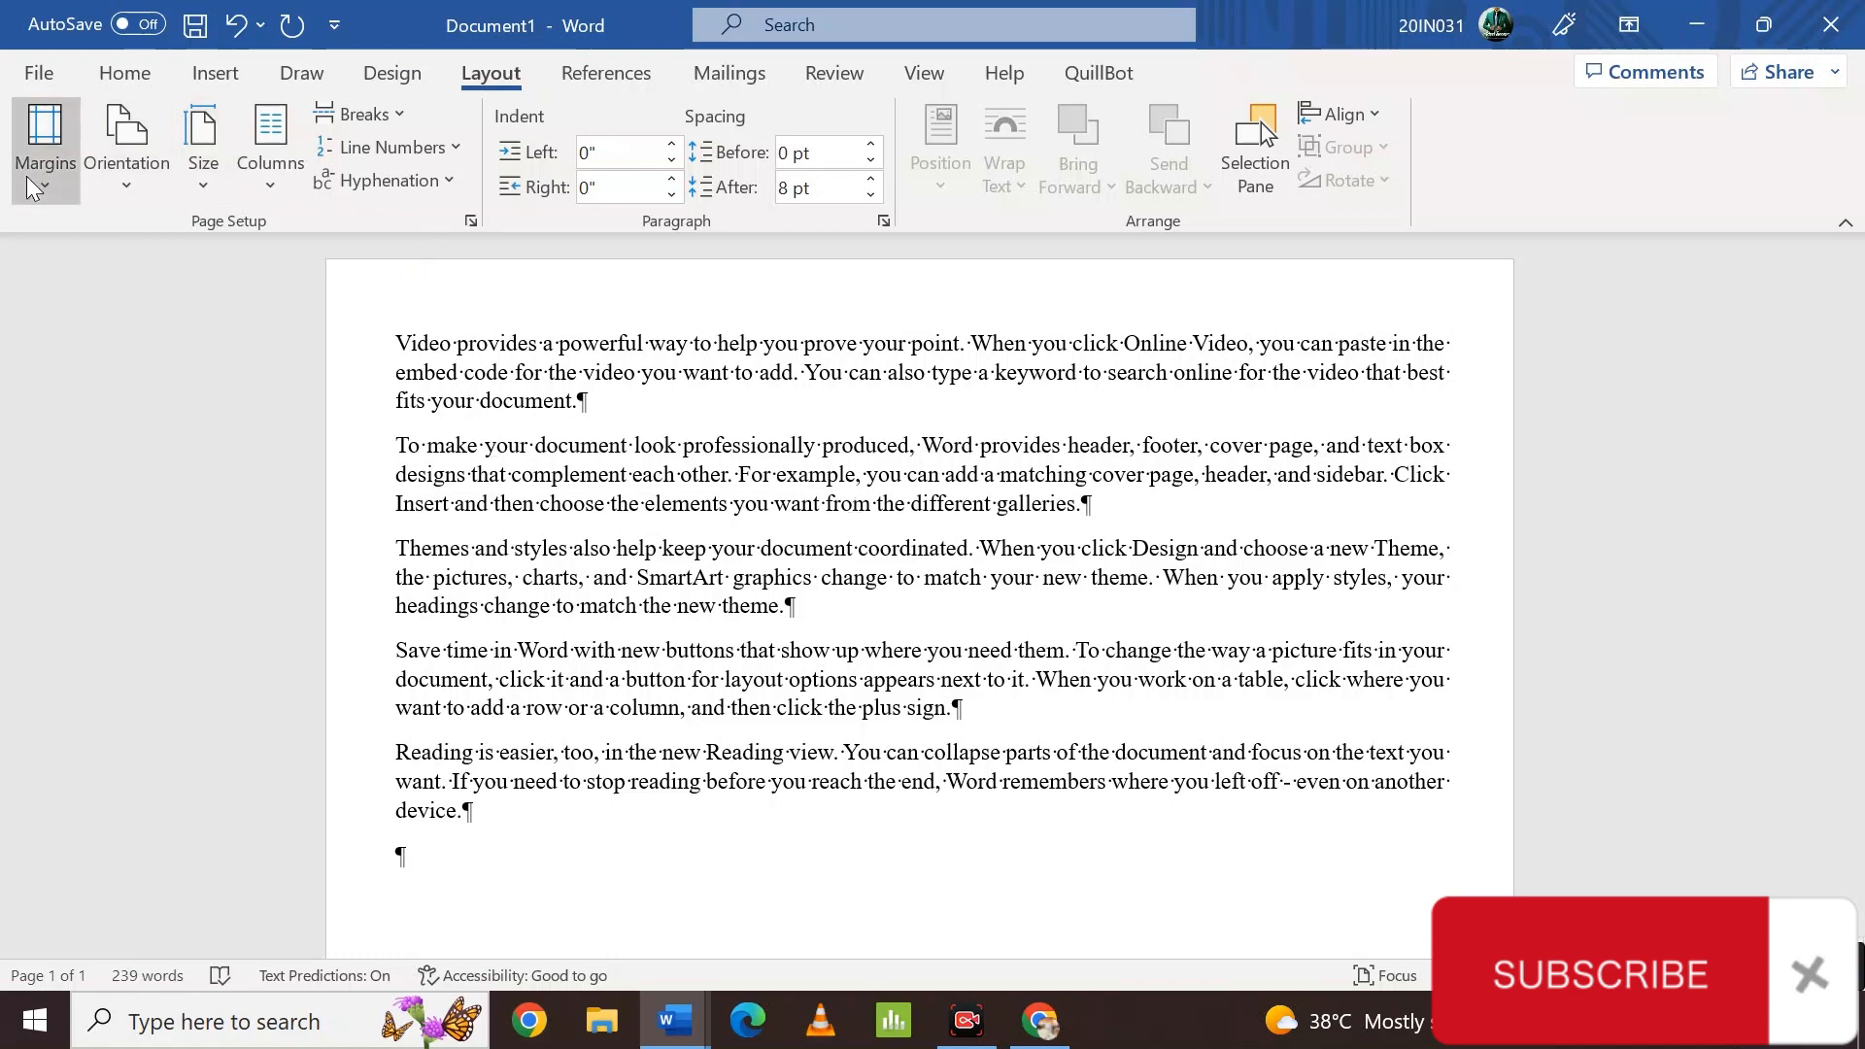
left_click(44, 141)
left_click(138, 609)
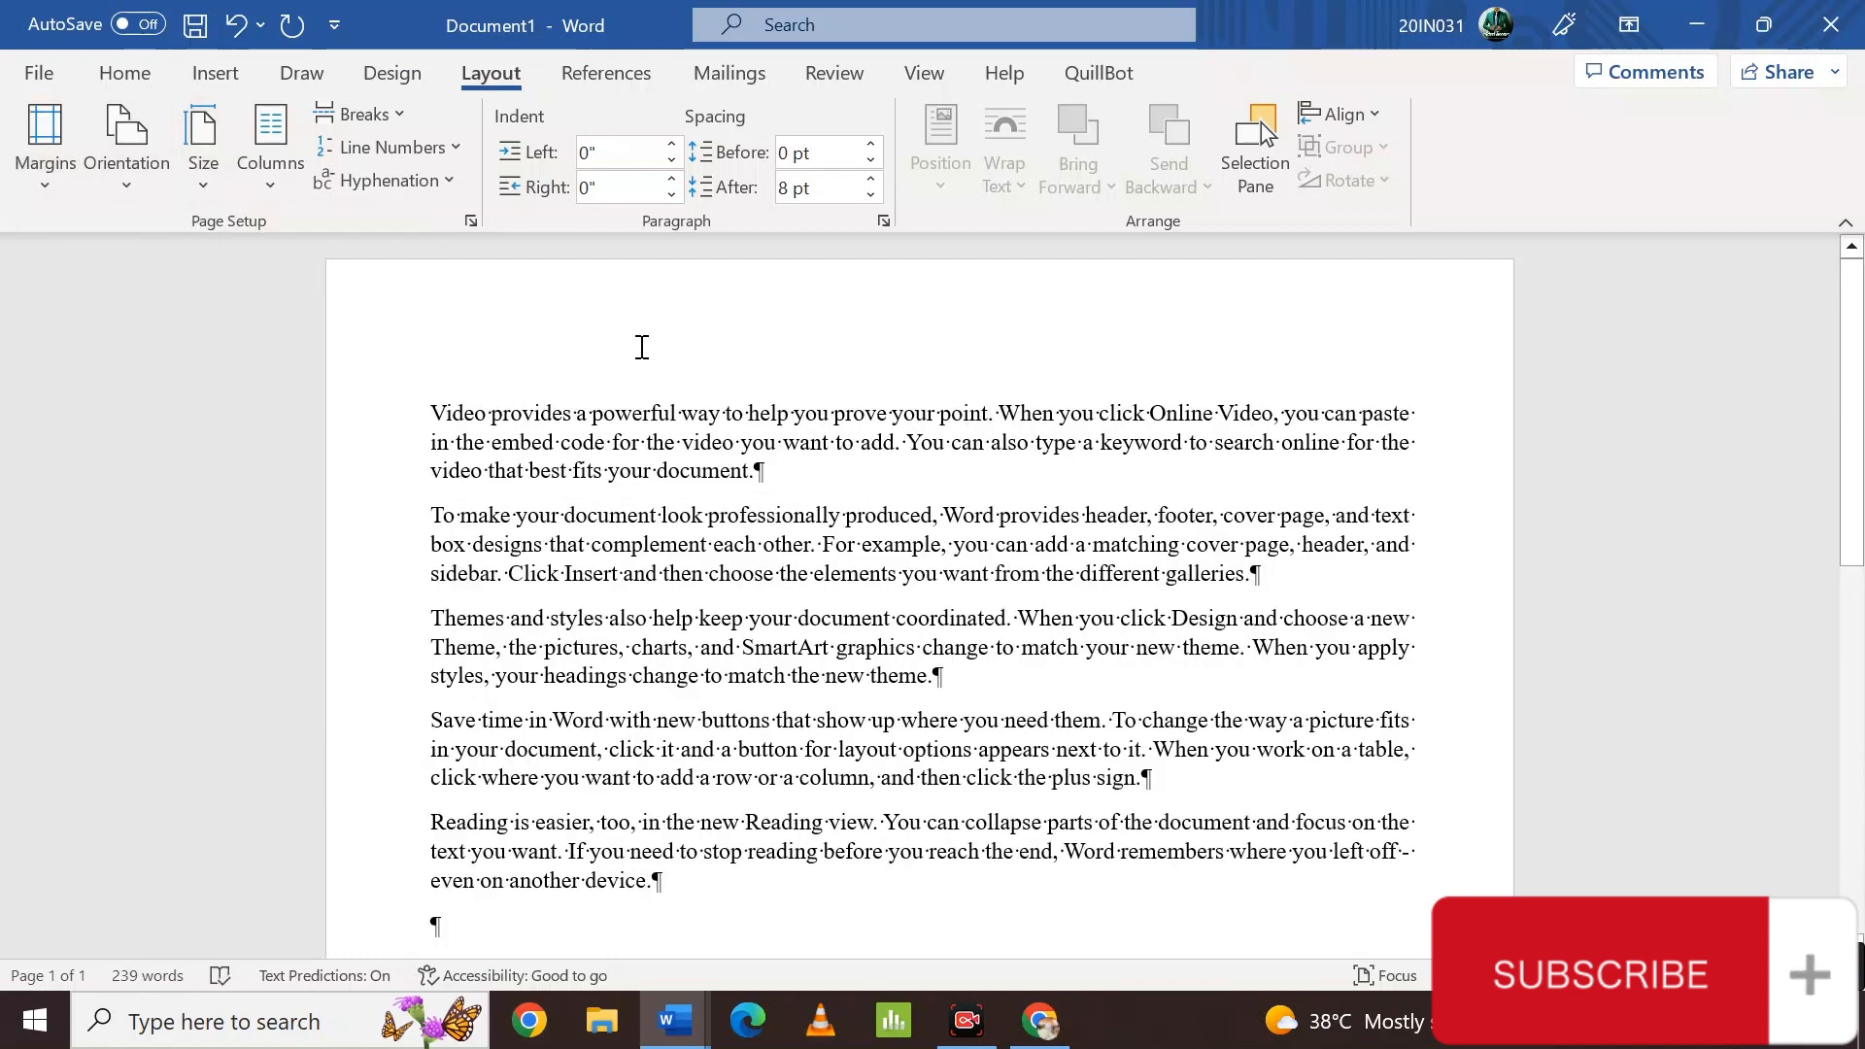
left_click(44, 187)
left_click(212, 707)
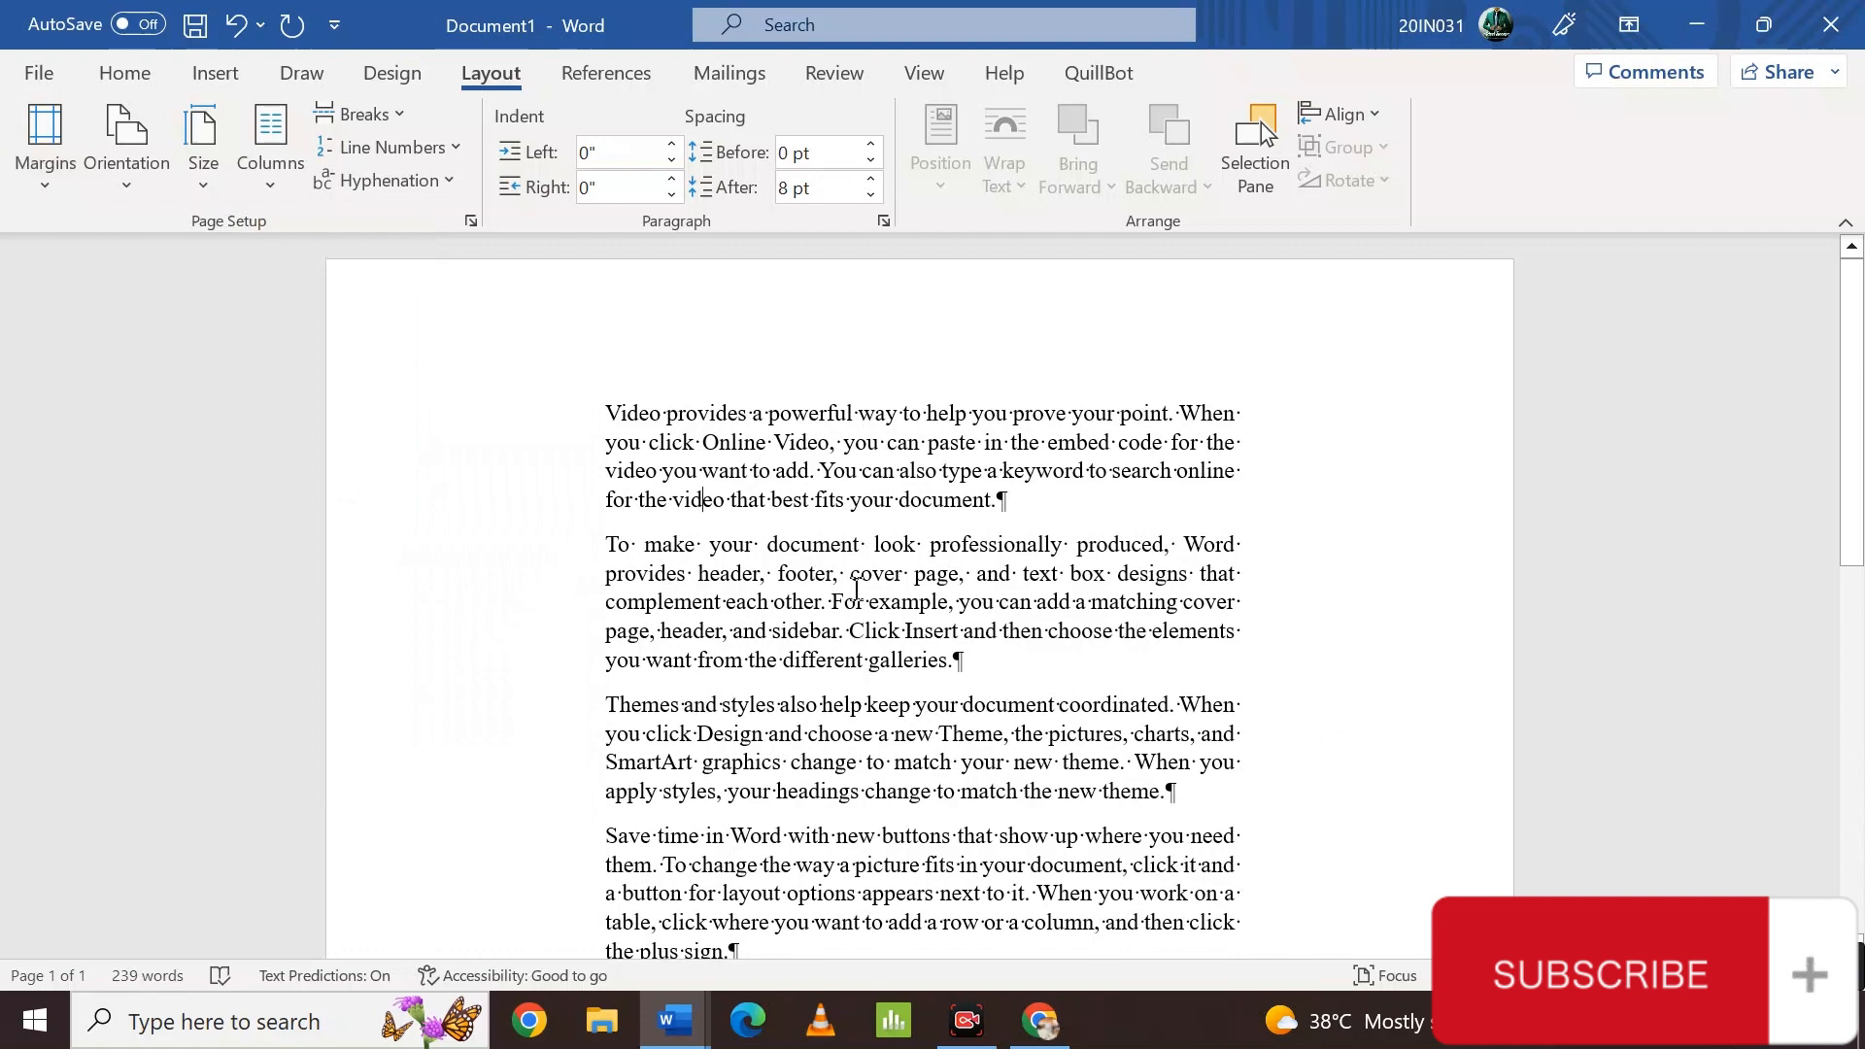
- Set the page margins to the Normal preset, 1" on all sides, and look over the page
left_click(61, 181)
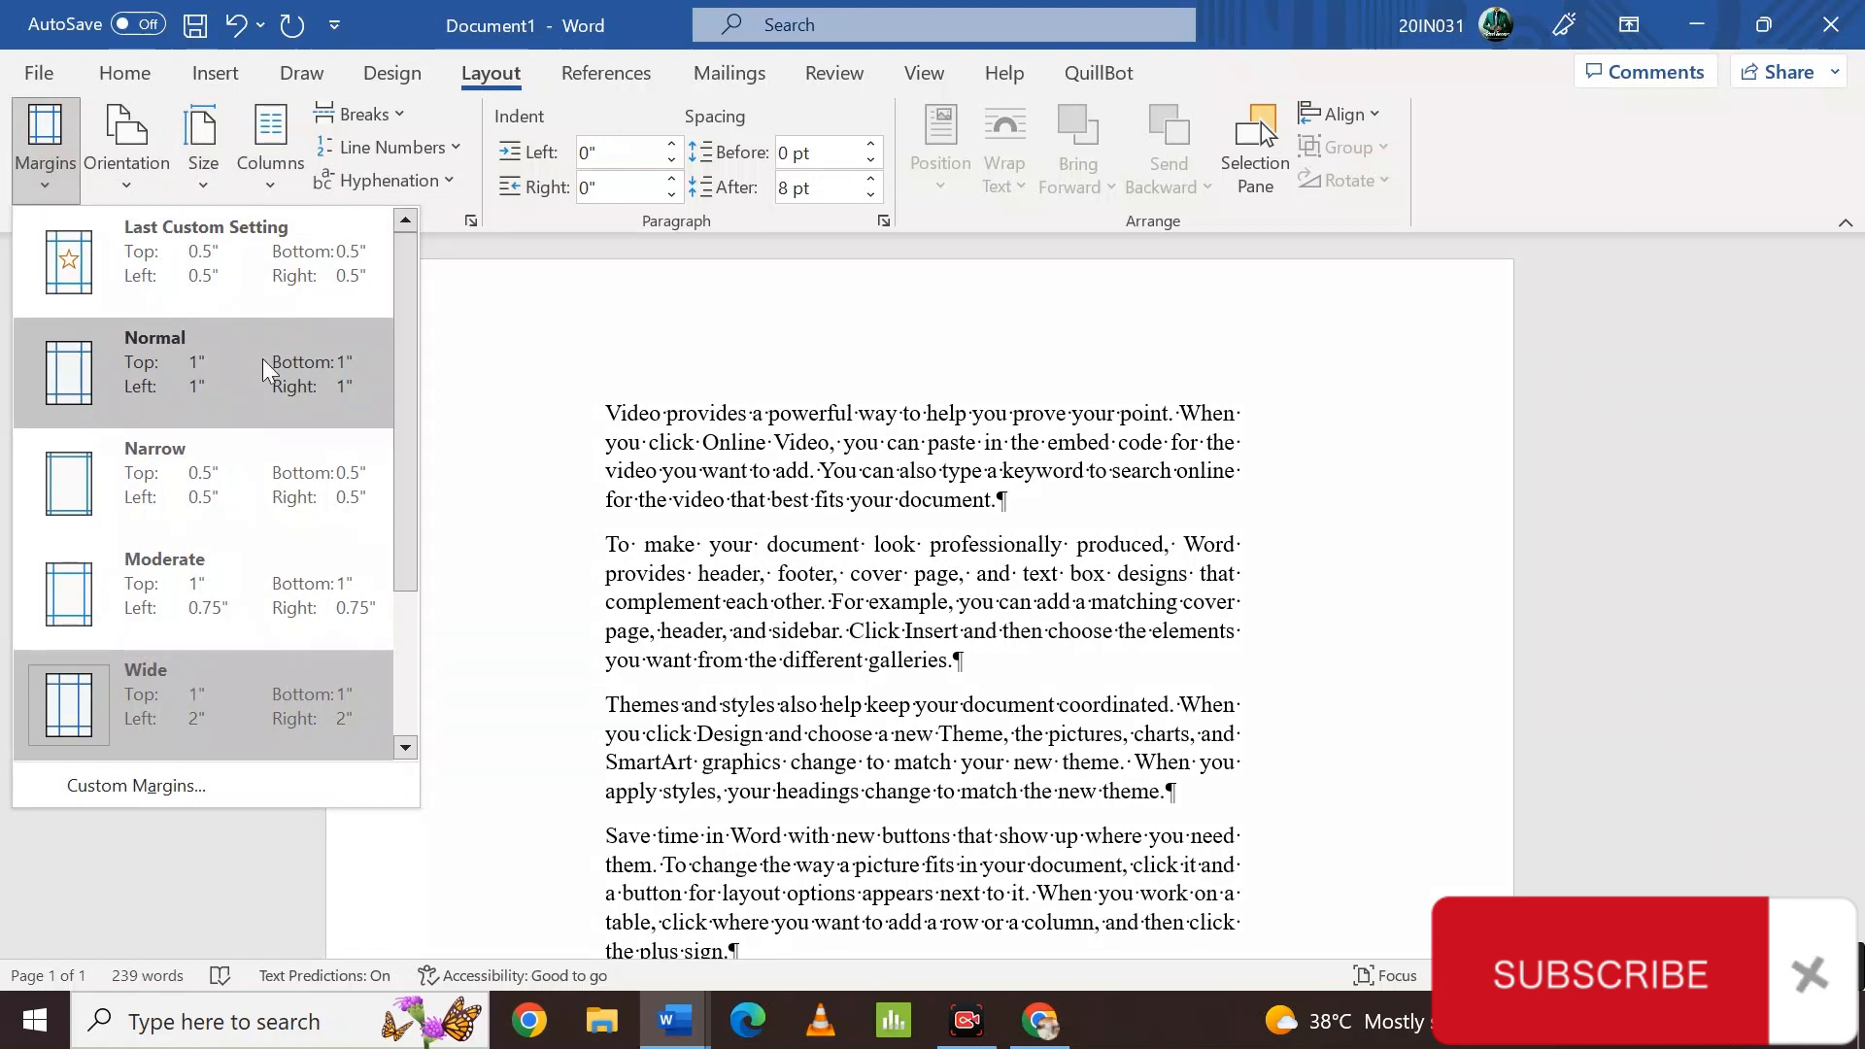
left_click(154, 359)
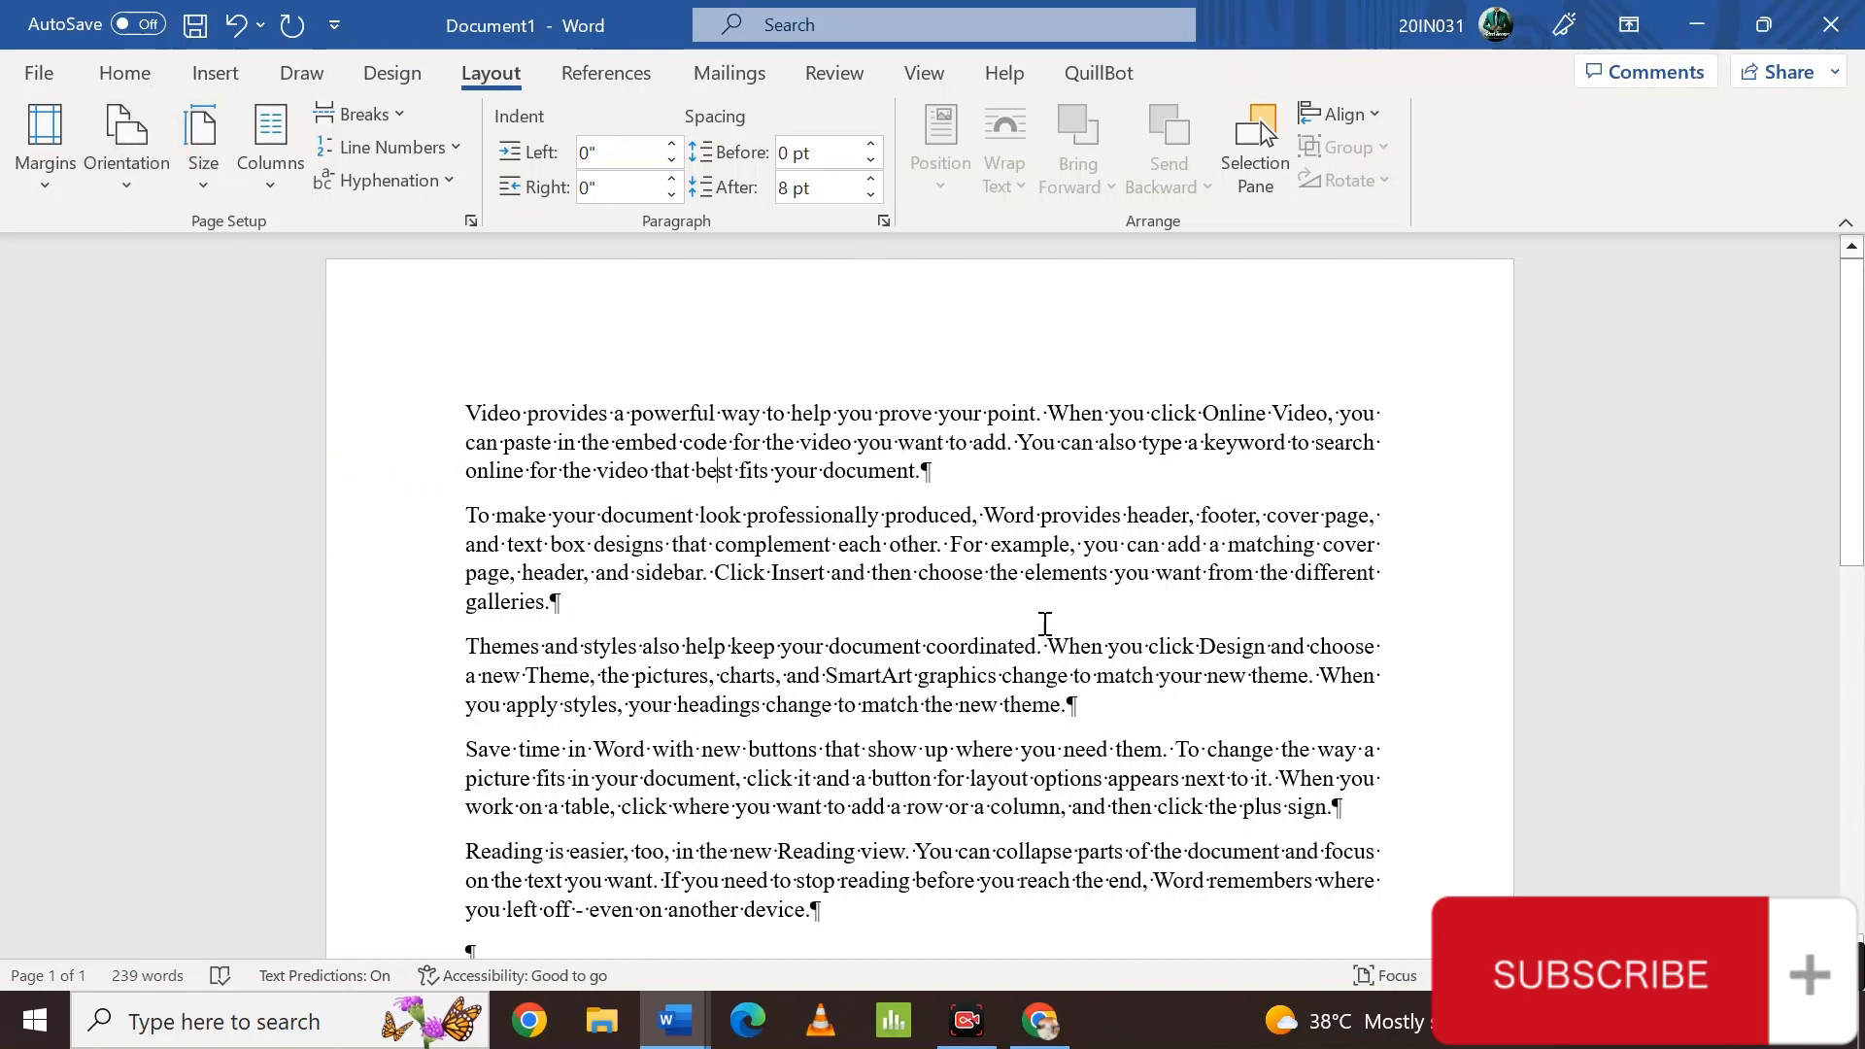
scroll(1096, 736, "down", 3)
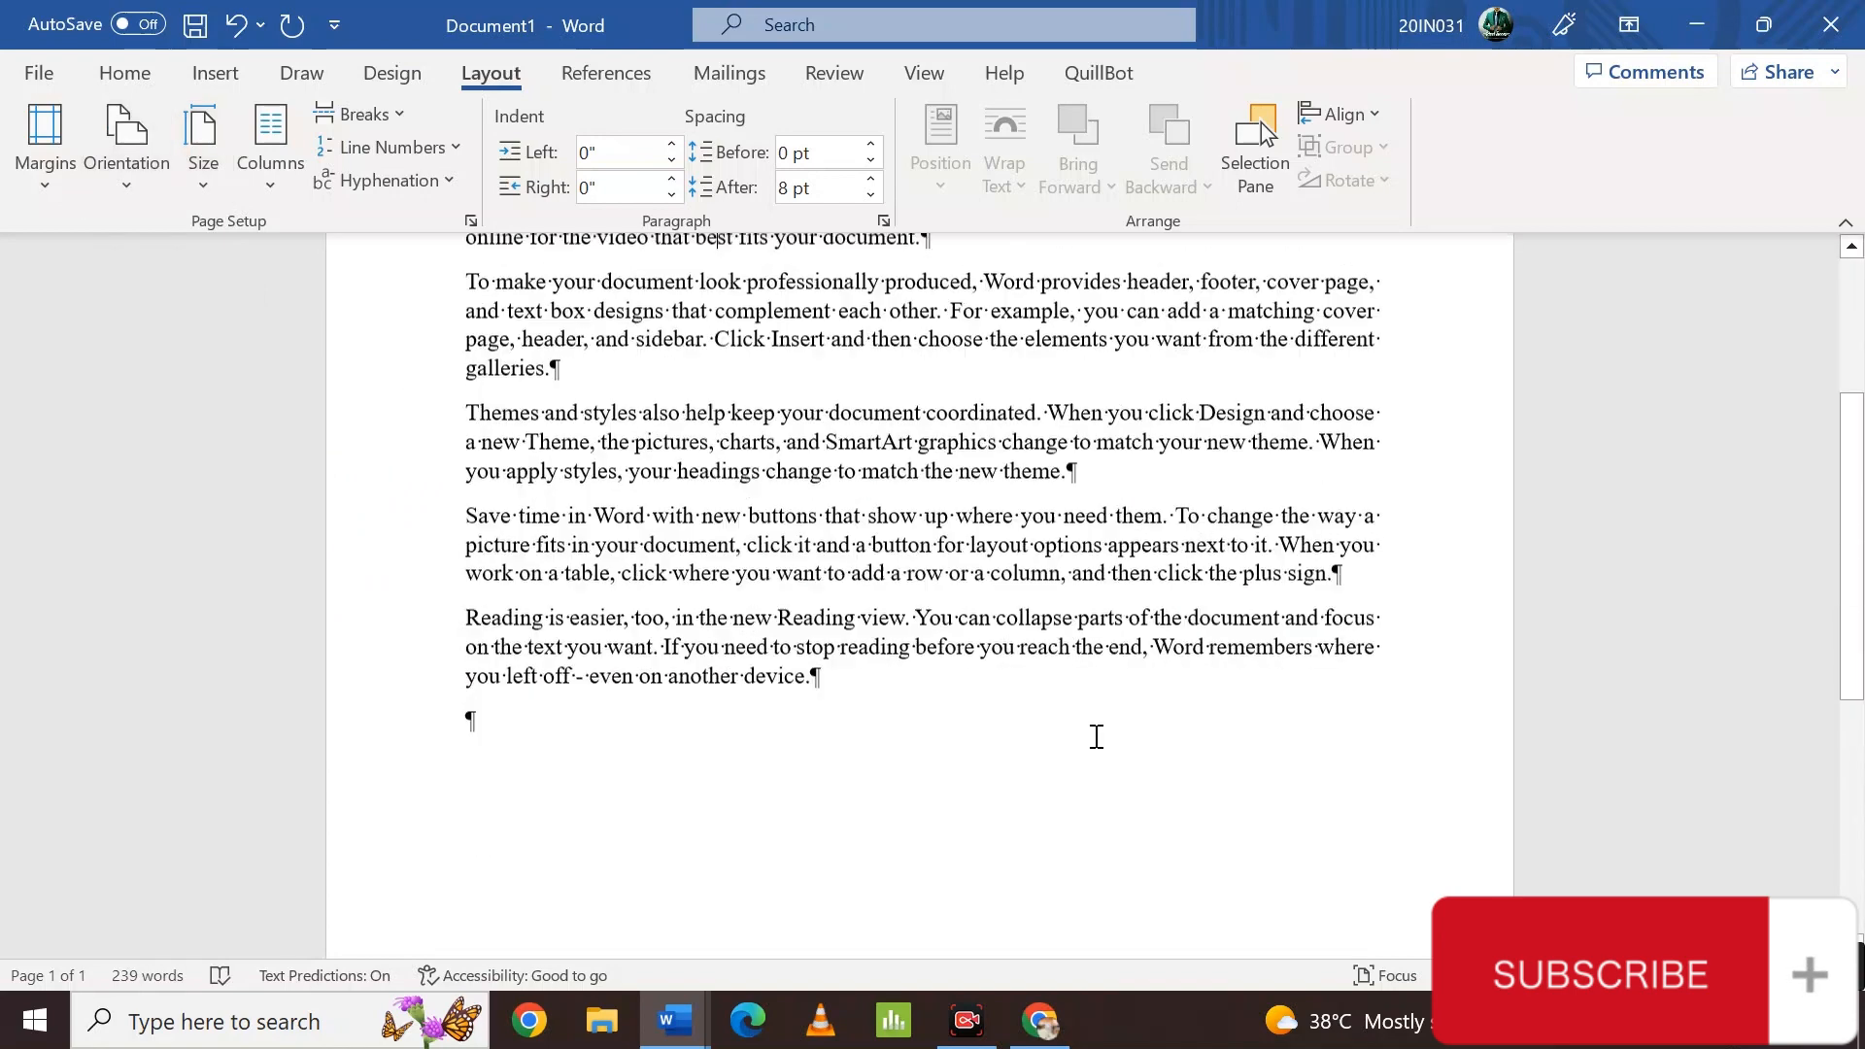
scroll(1096, 736, "up", 3)
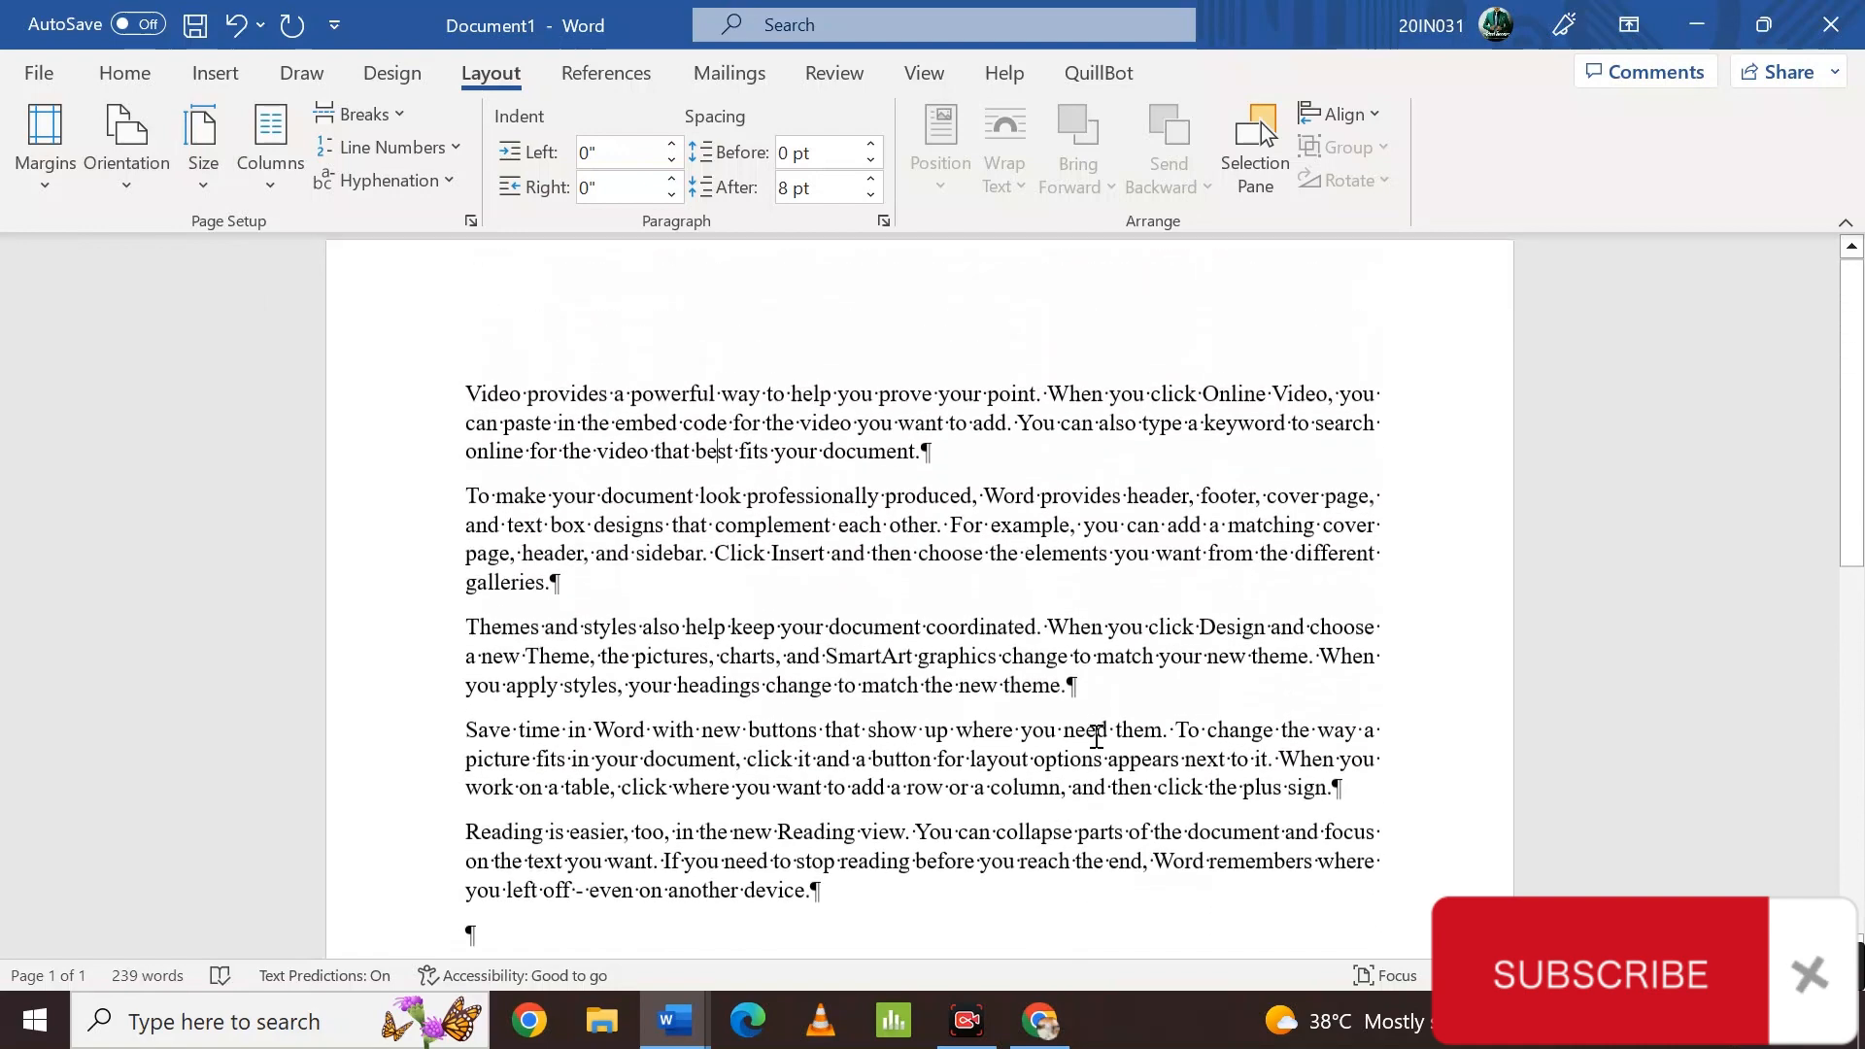
scroll(1096, 736, "down", 7)
scroll(1096, 736, "up", 5)
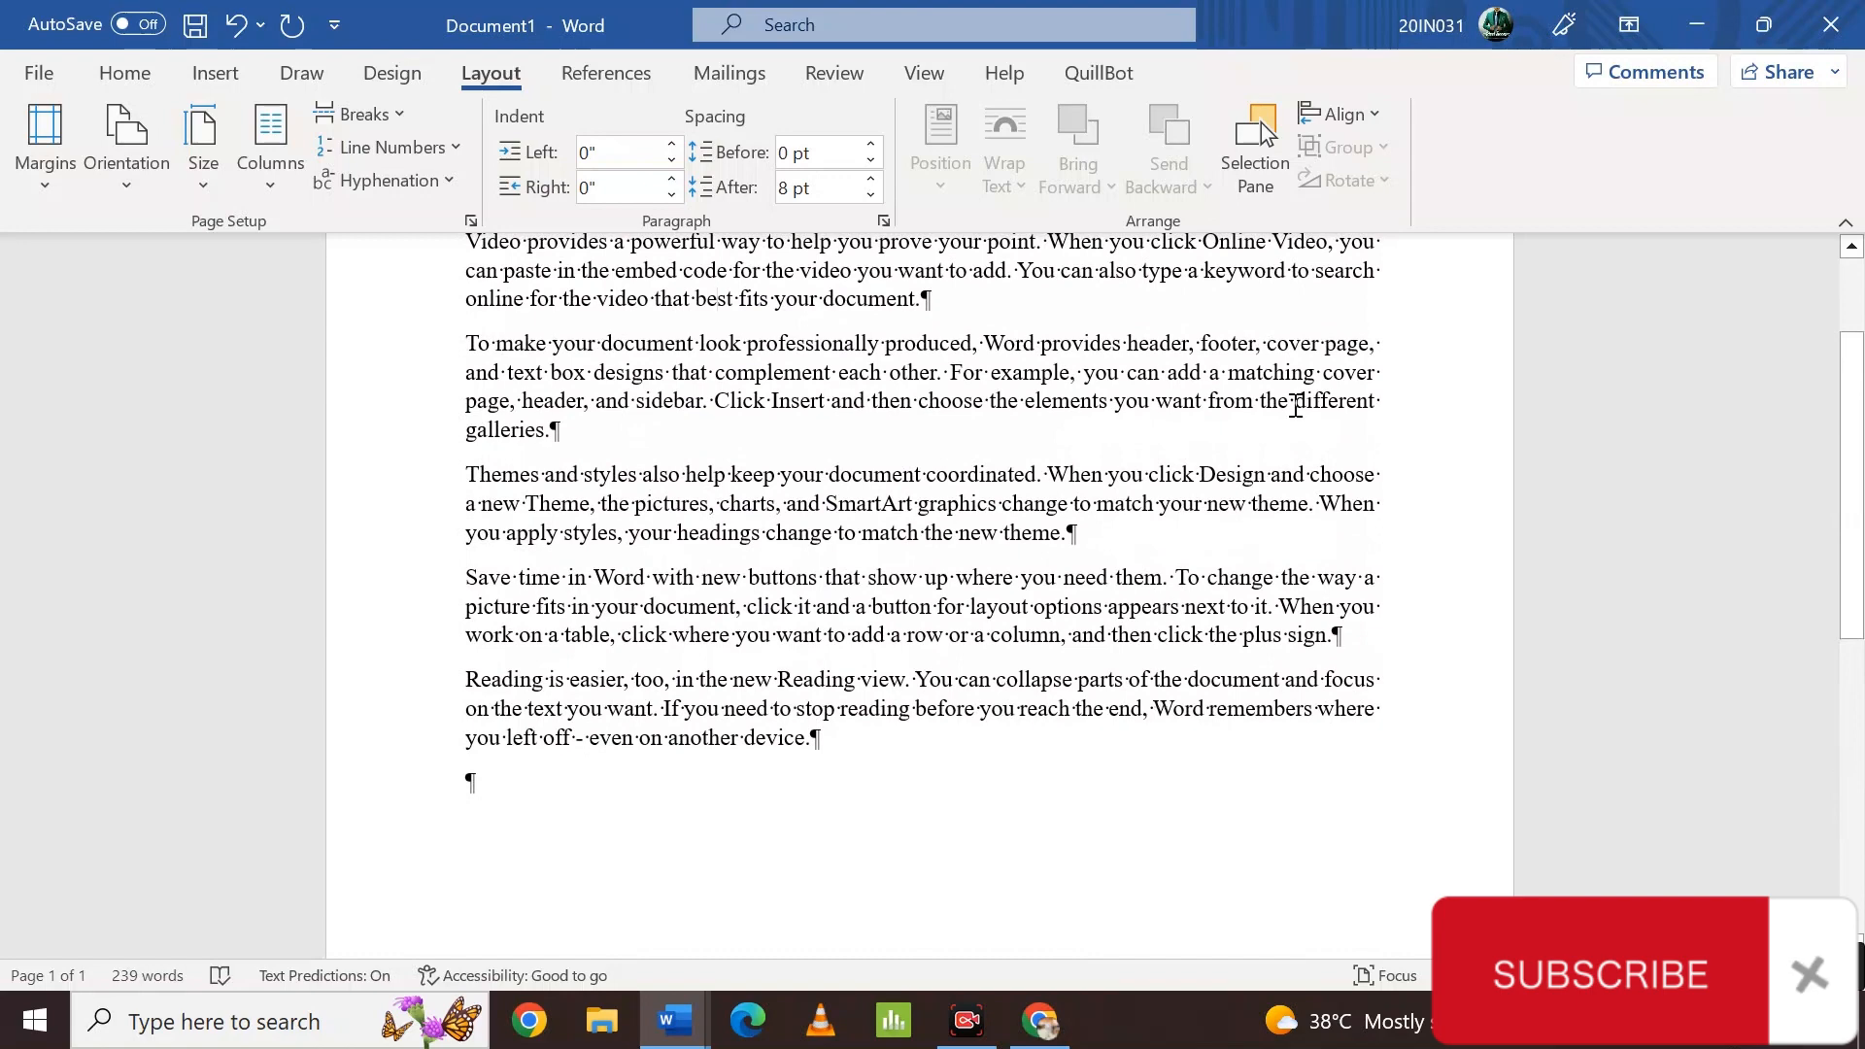
scroll(1295, 406, "up", 2)
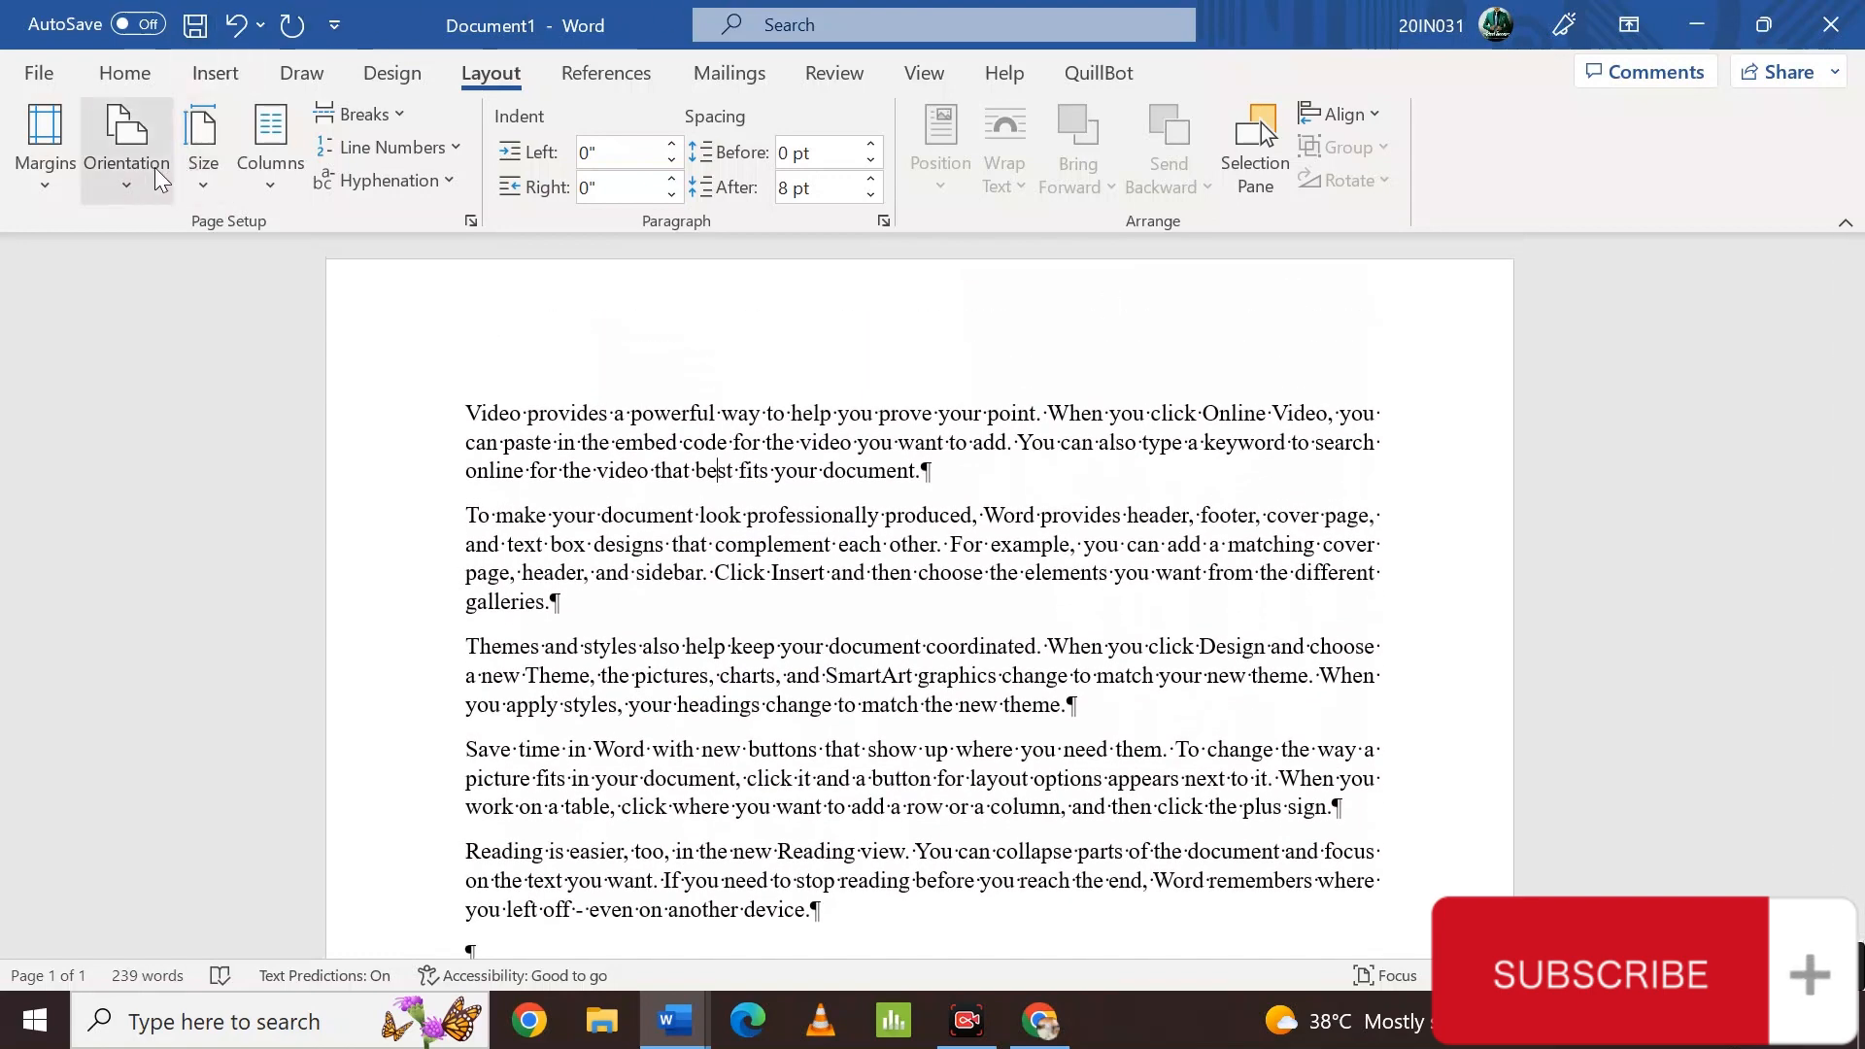
- Change the page orientation to Landscape and check the page in the print preview
left_click(150, 168)
left_click(189, 330)
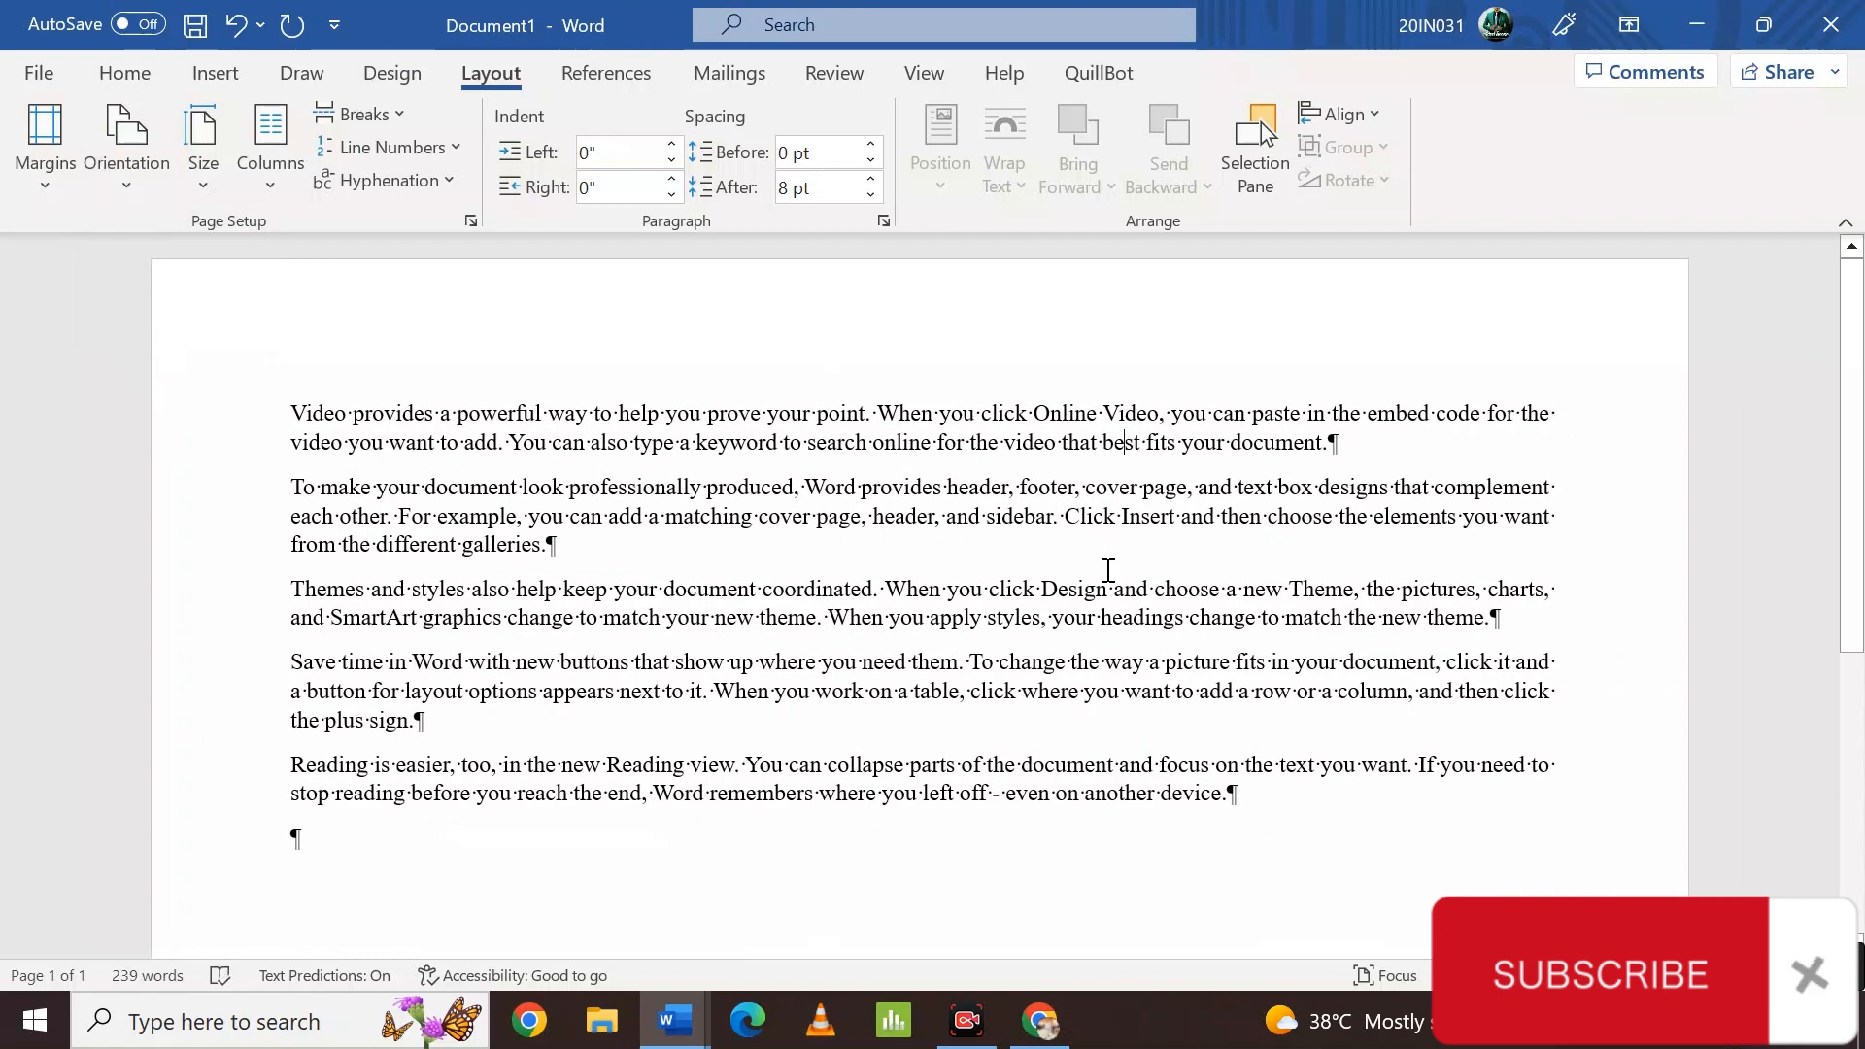
scroll(1107, 571, "down", 1)
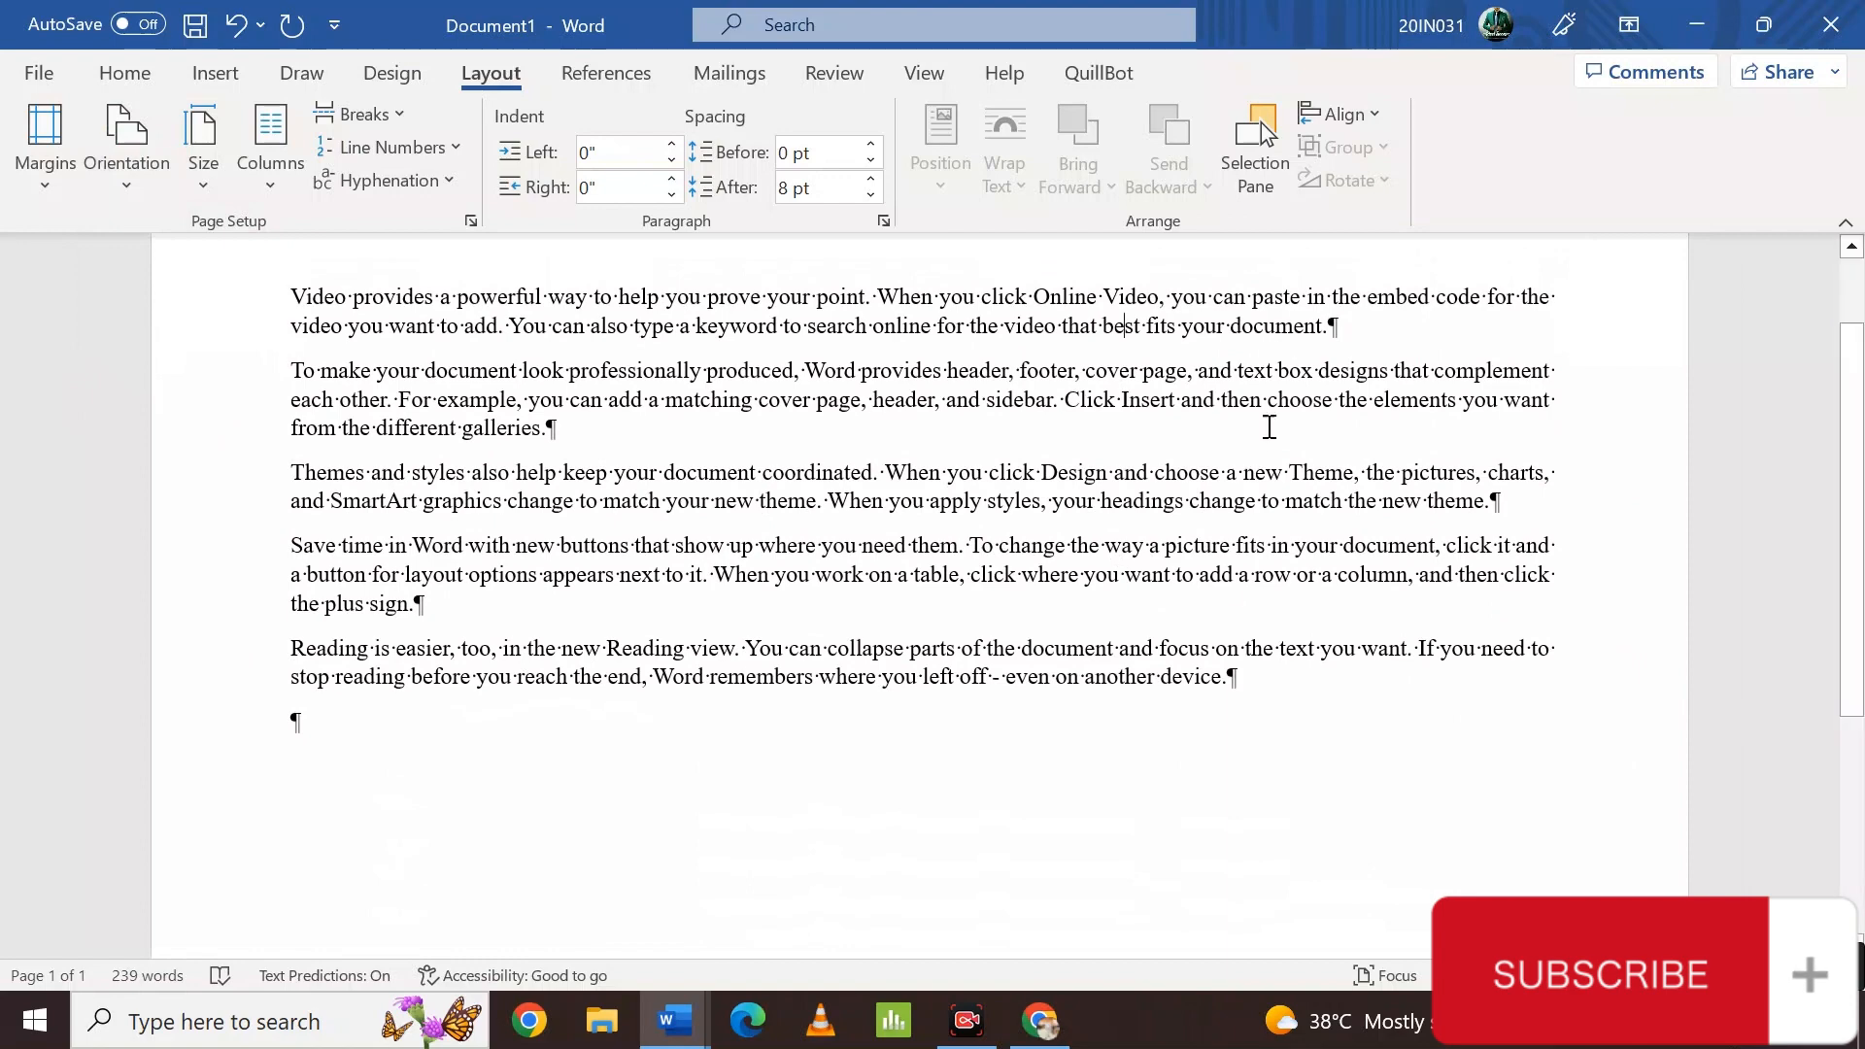
scroll(1270, 437, "up", 1)
scroll(1269, 438, "down", 4)
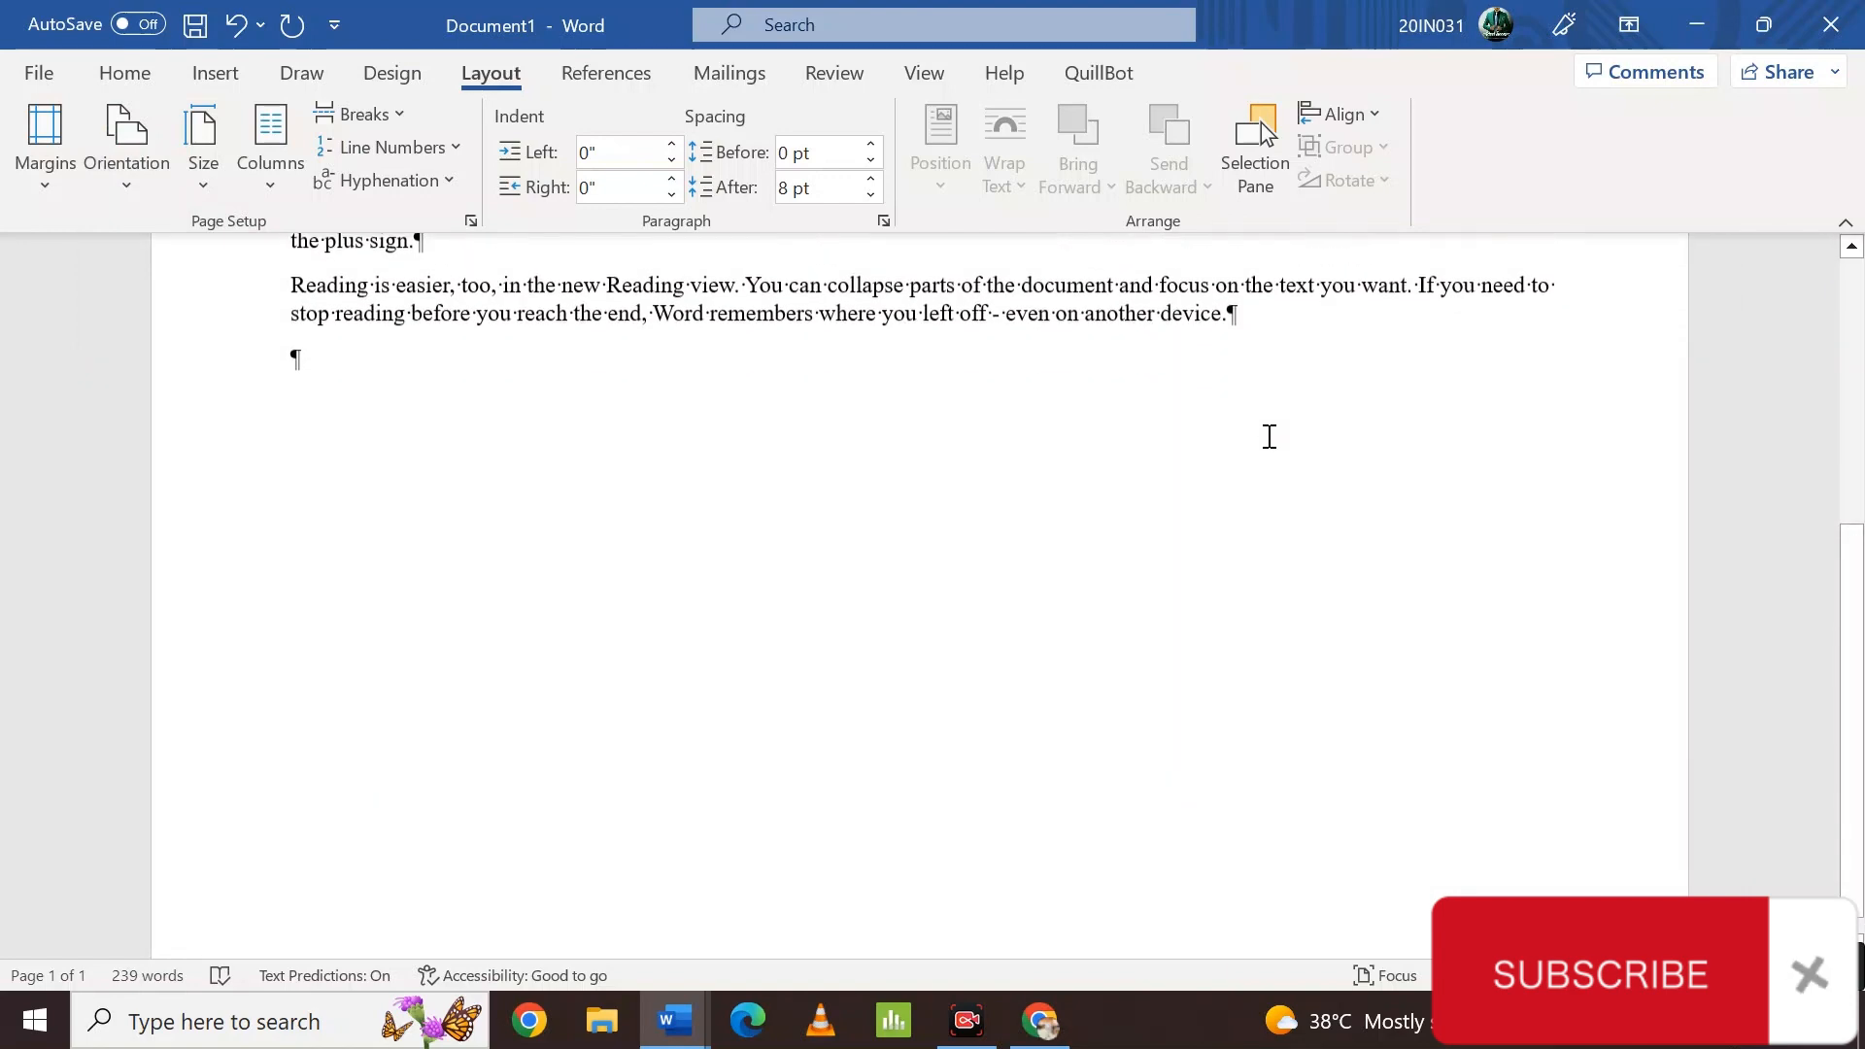
scroll(1267, 437, "up", 3)
scroll(1270, 523, "up", 3)
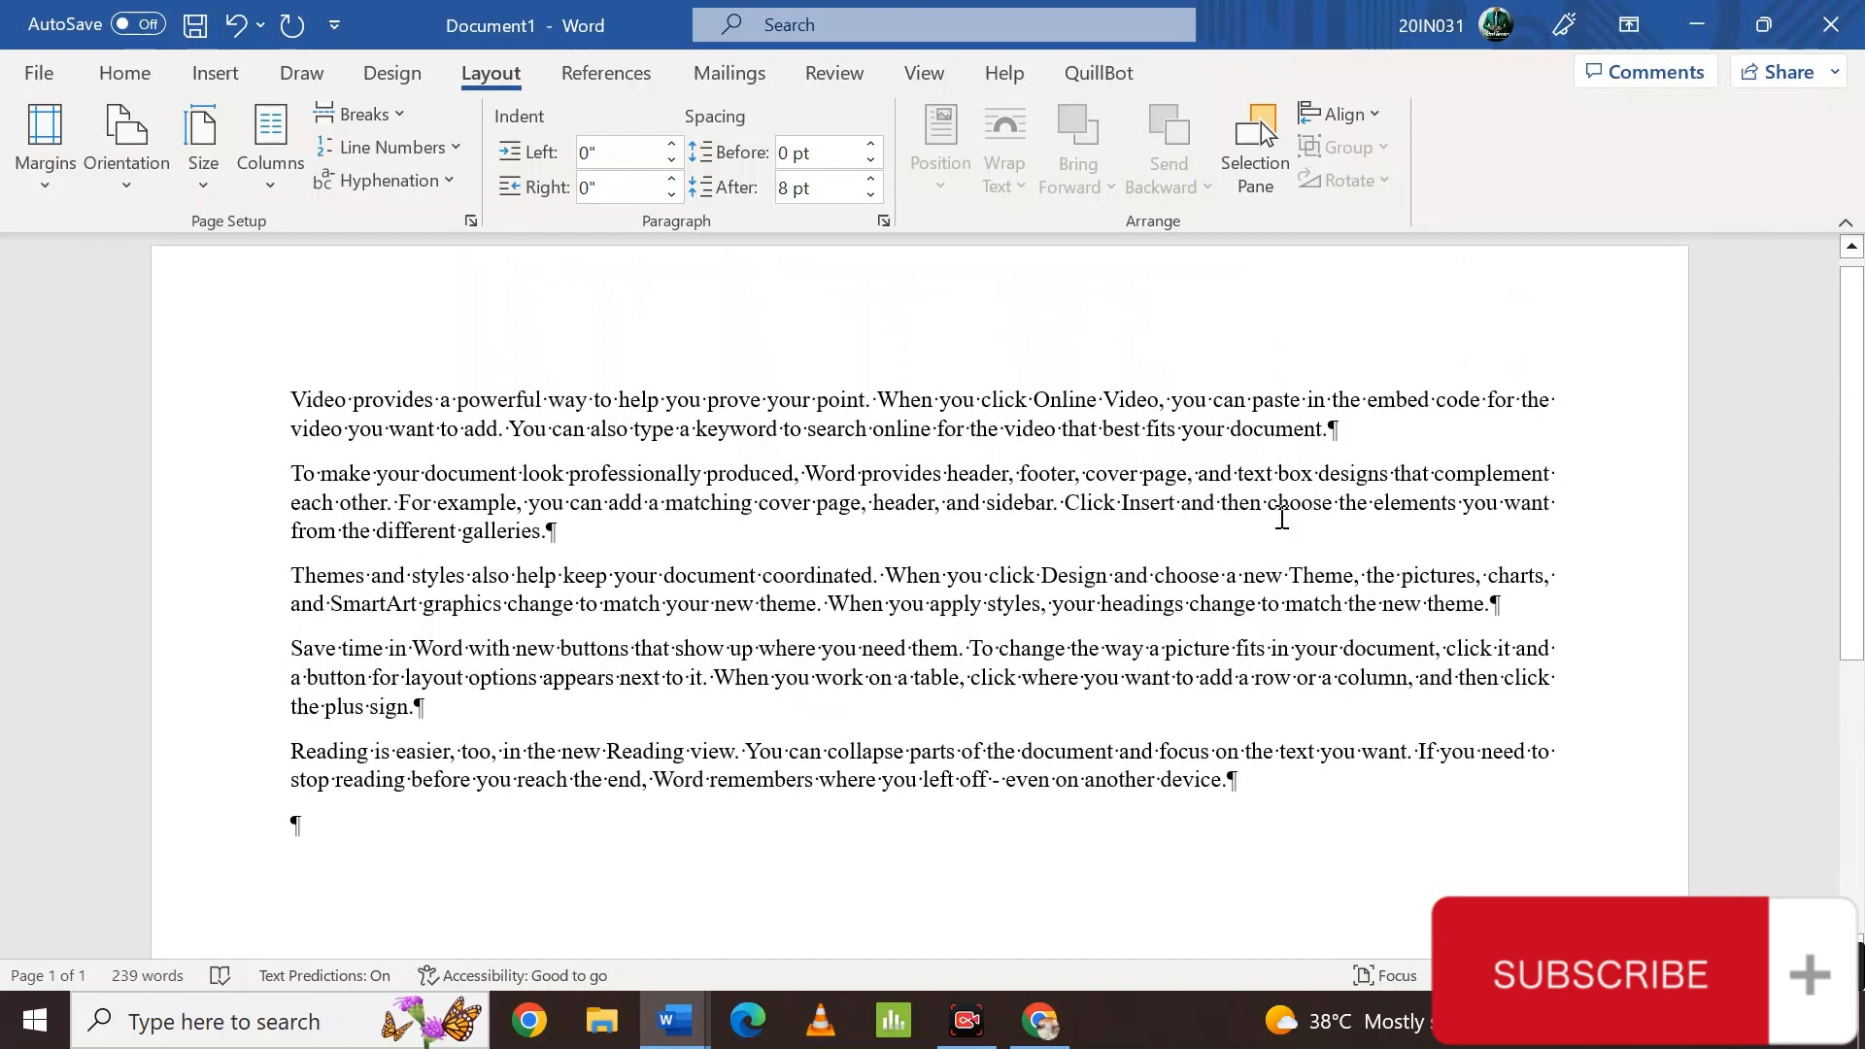
key("ctrl+p")
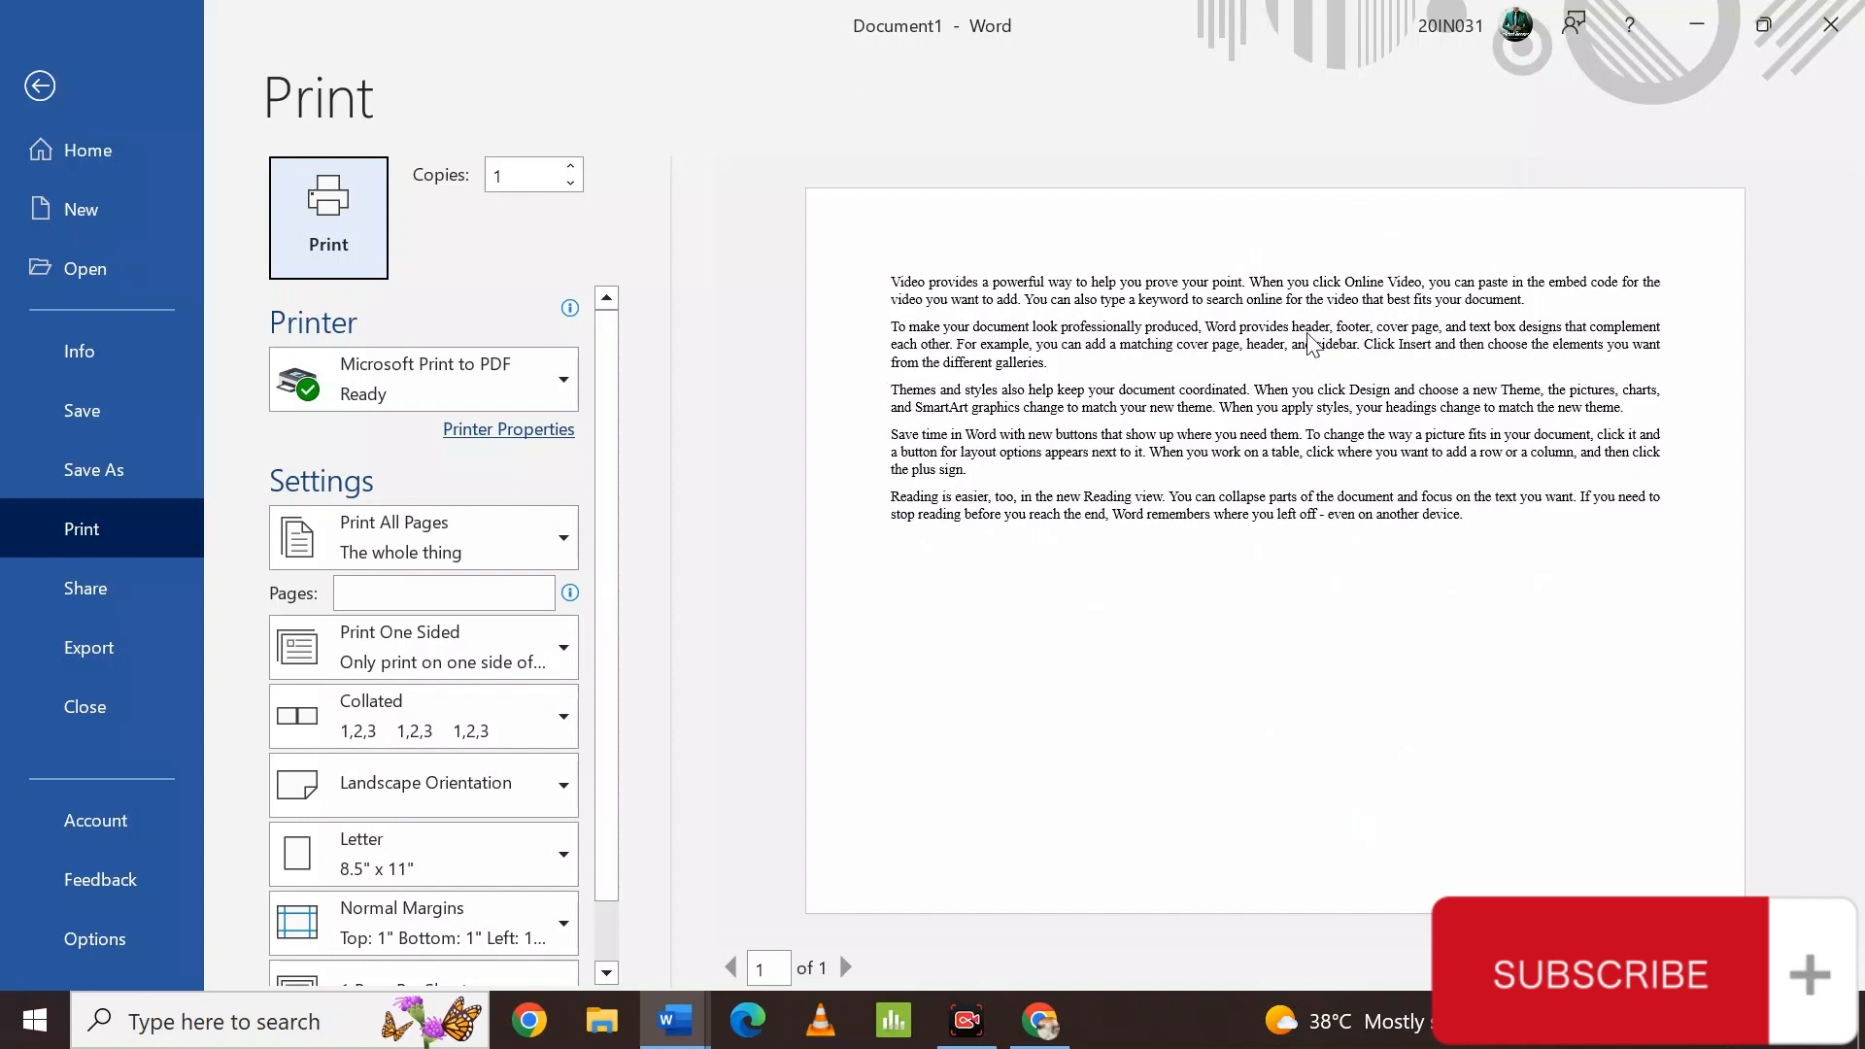
key("Escape")
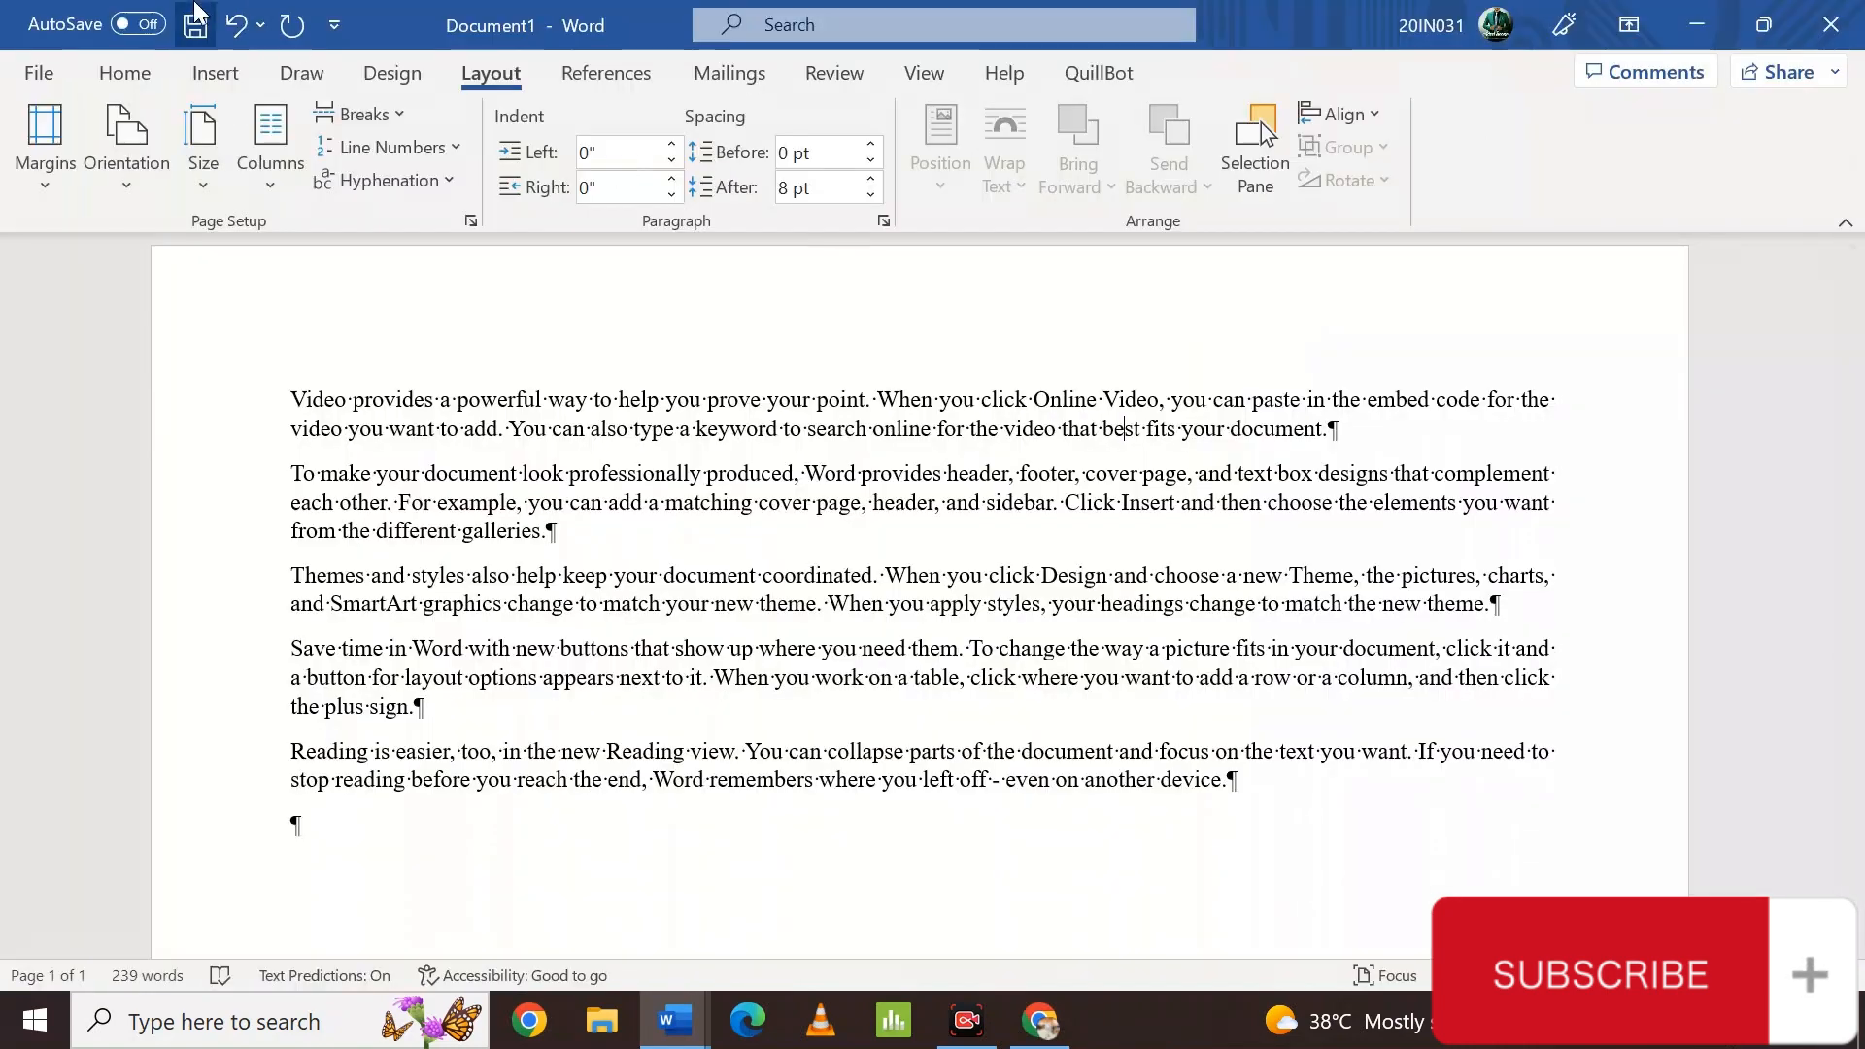
- Return the page orientation to Portrait and check the page in the print preview
left_click(119, 151)
left_click(155, 233)
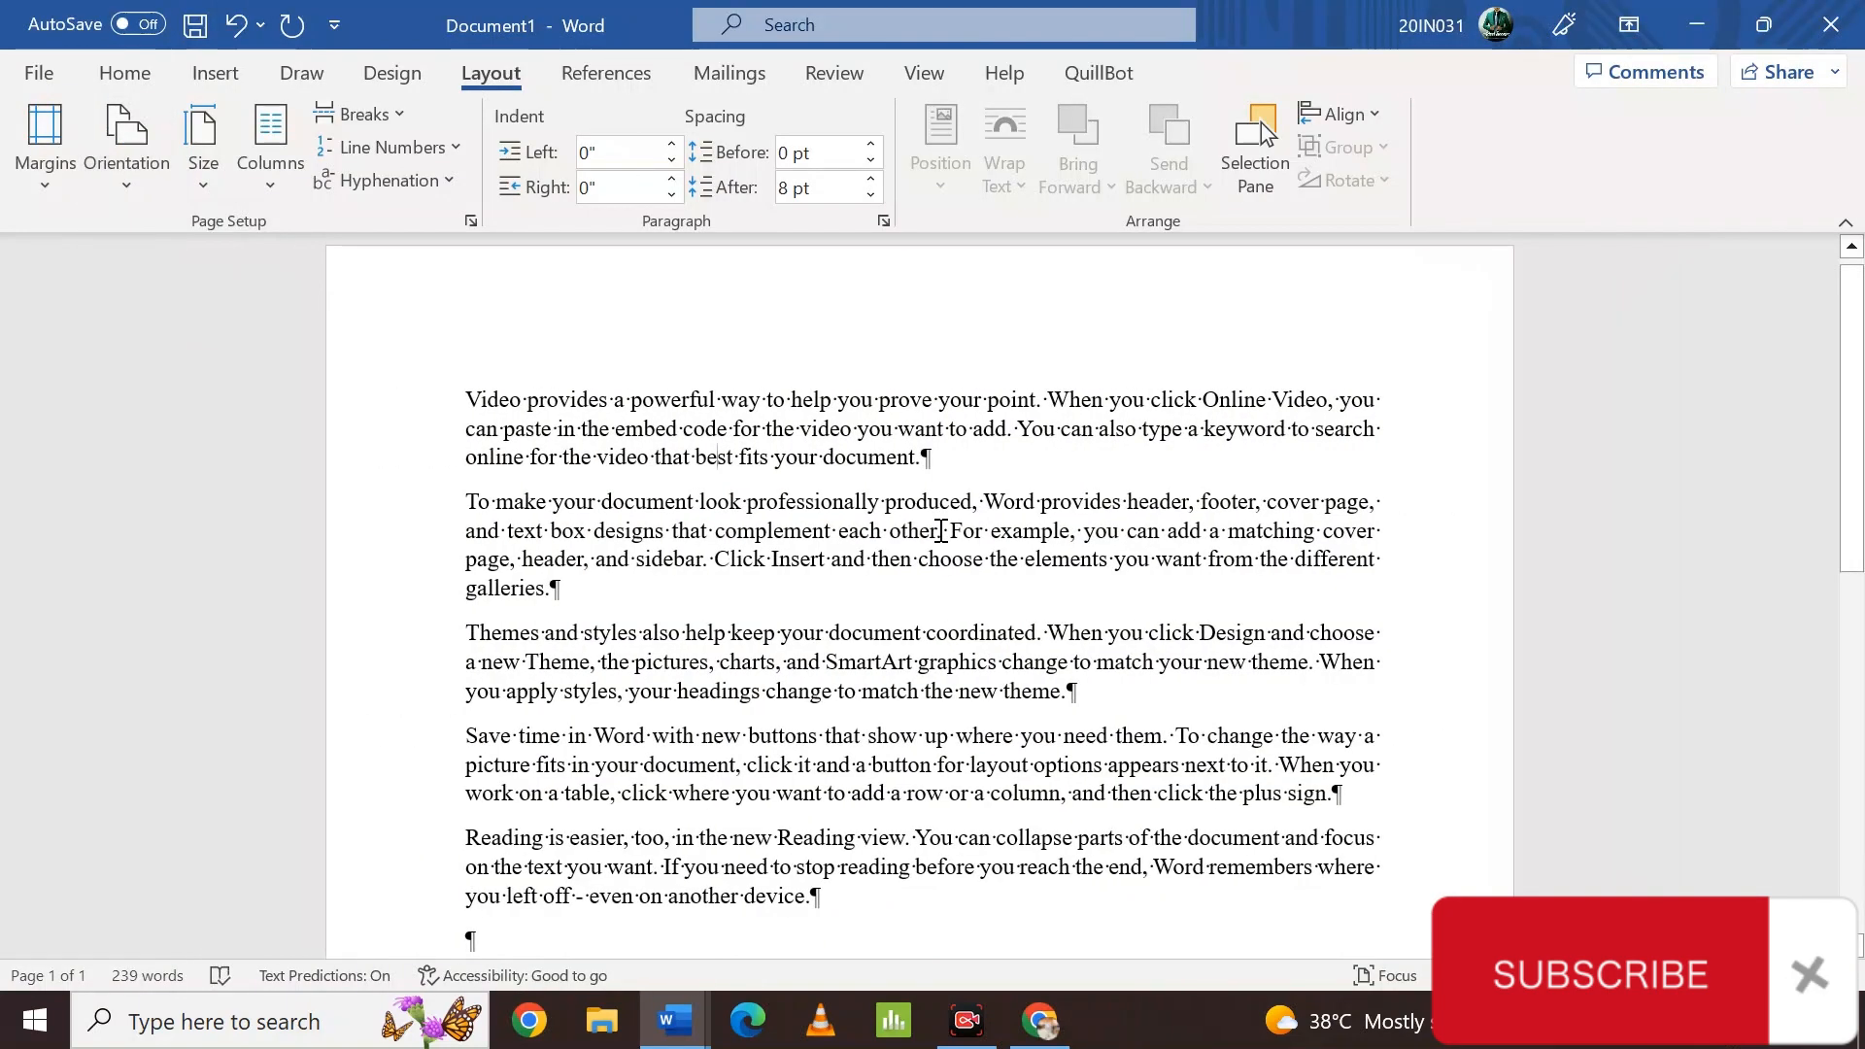
key("ctrl+p")
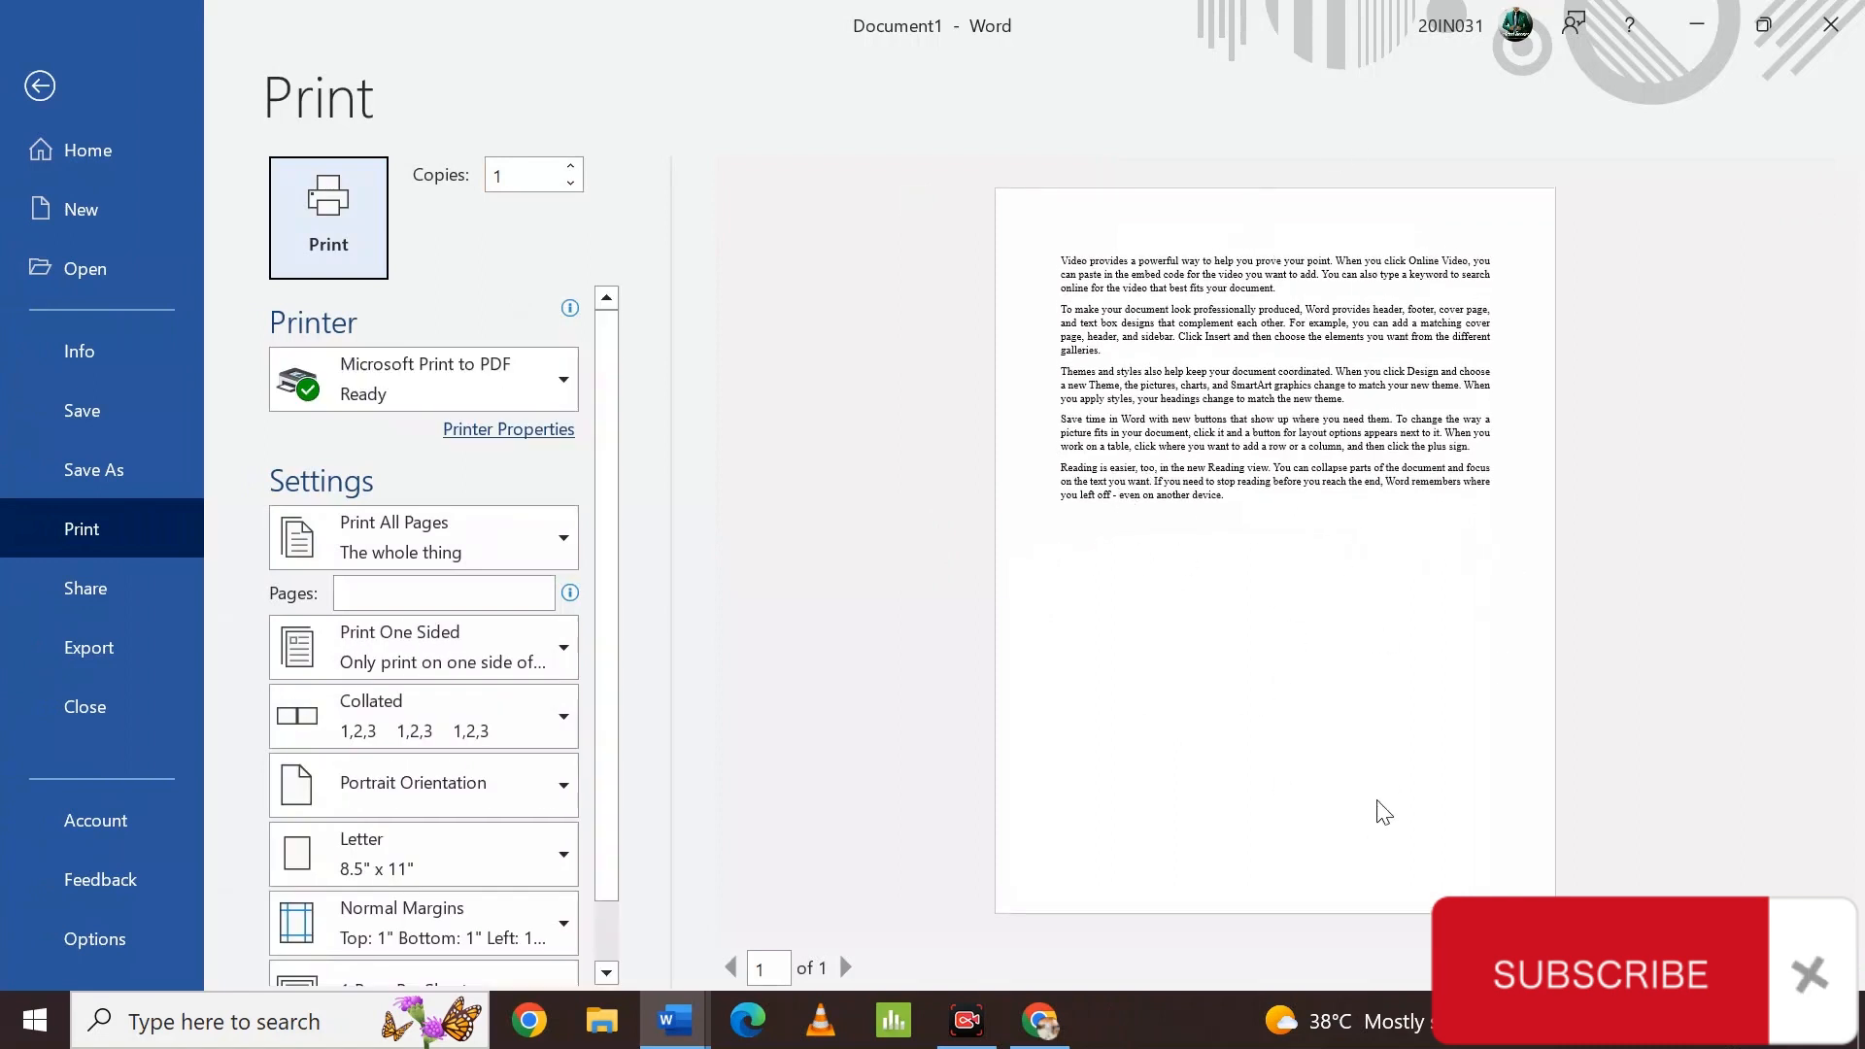
key("Escape")
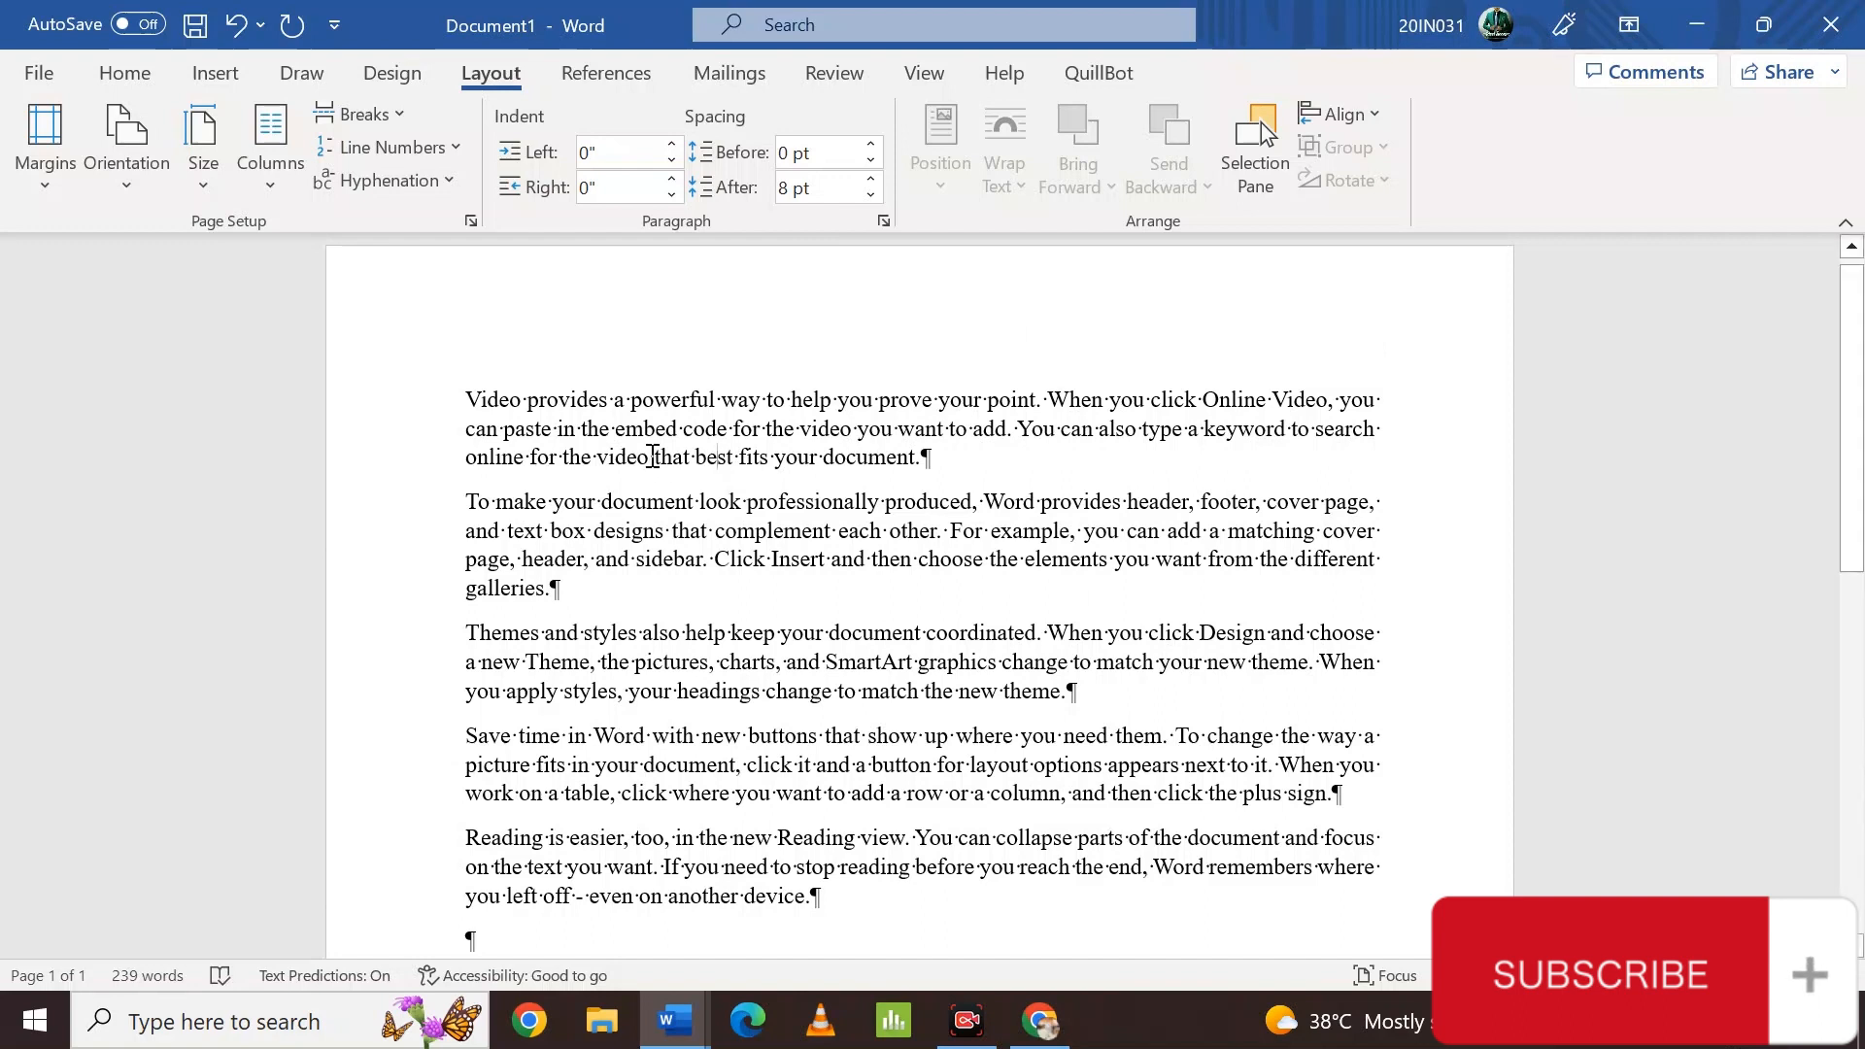
- Set the paper size to A4 (8.27" x 11.69") and check the page in the print preview
left_click(202, 190)
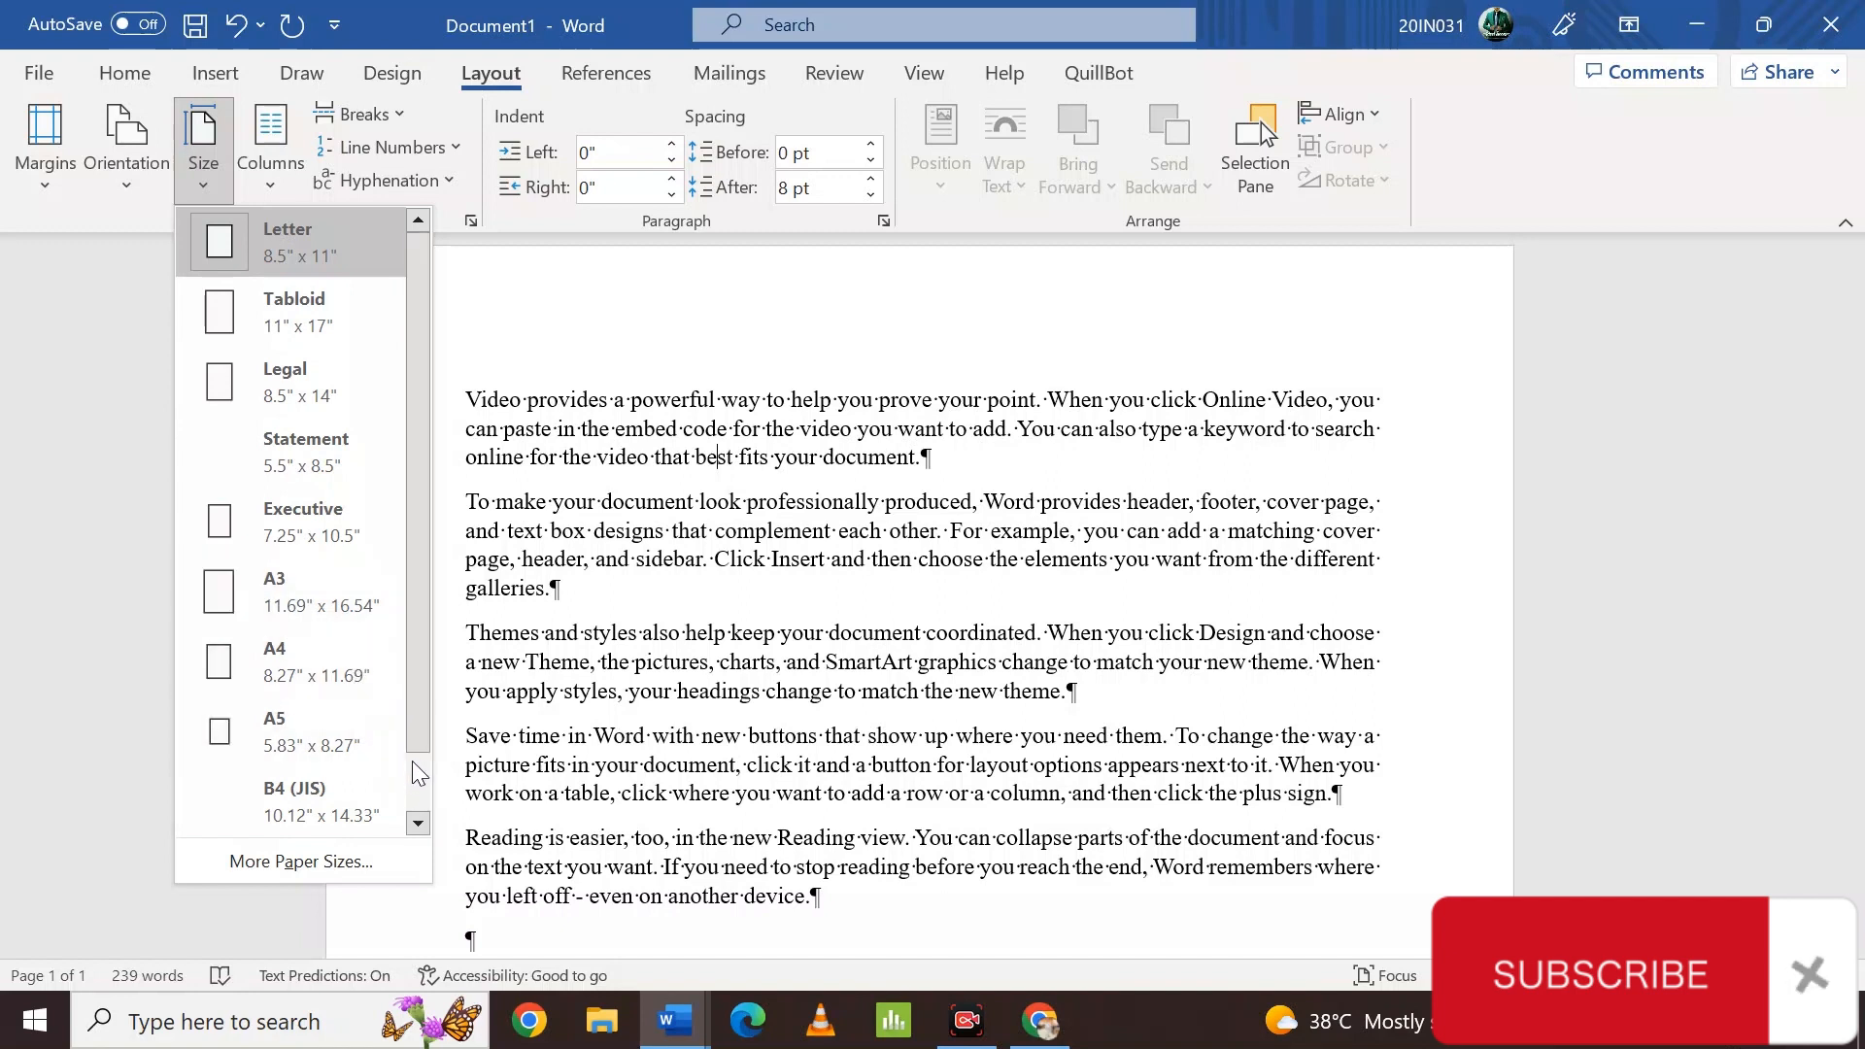
scroll(418, 747, "down", 1)
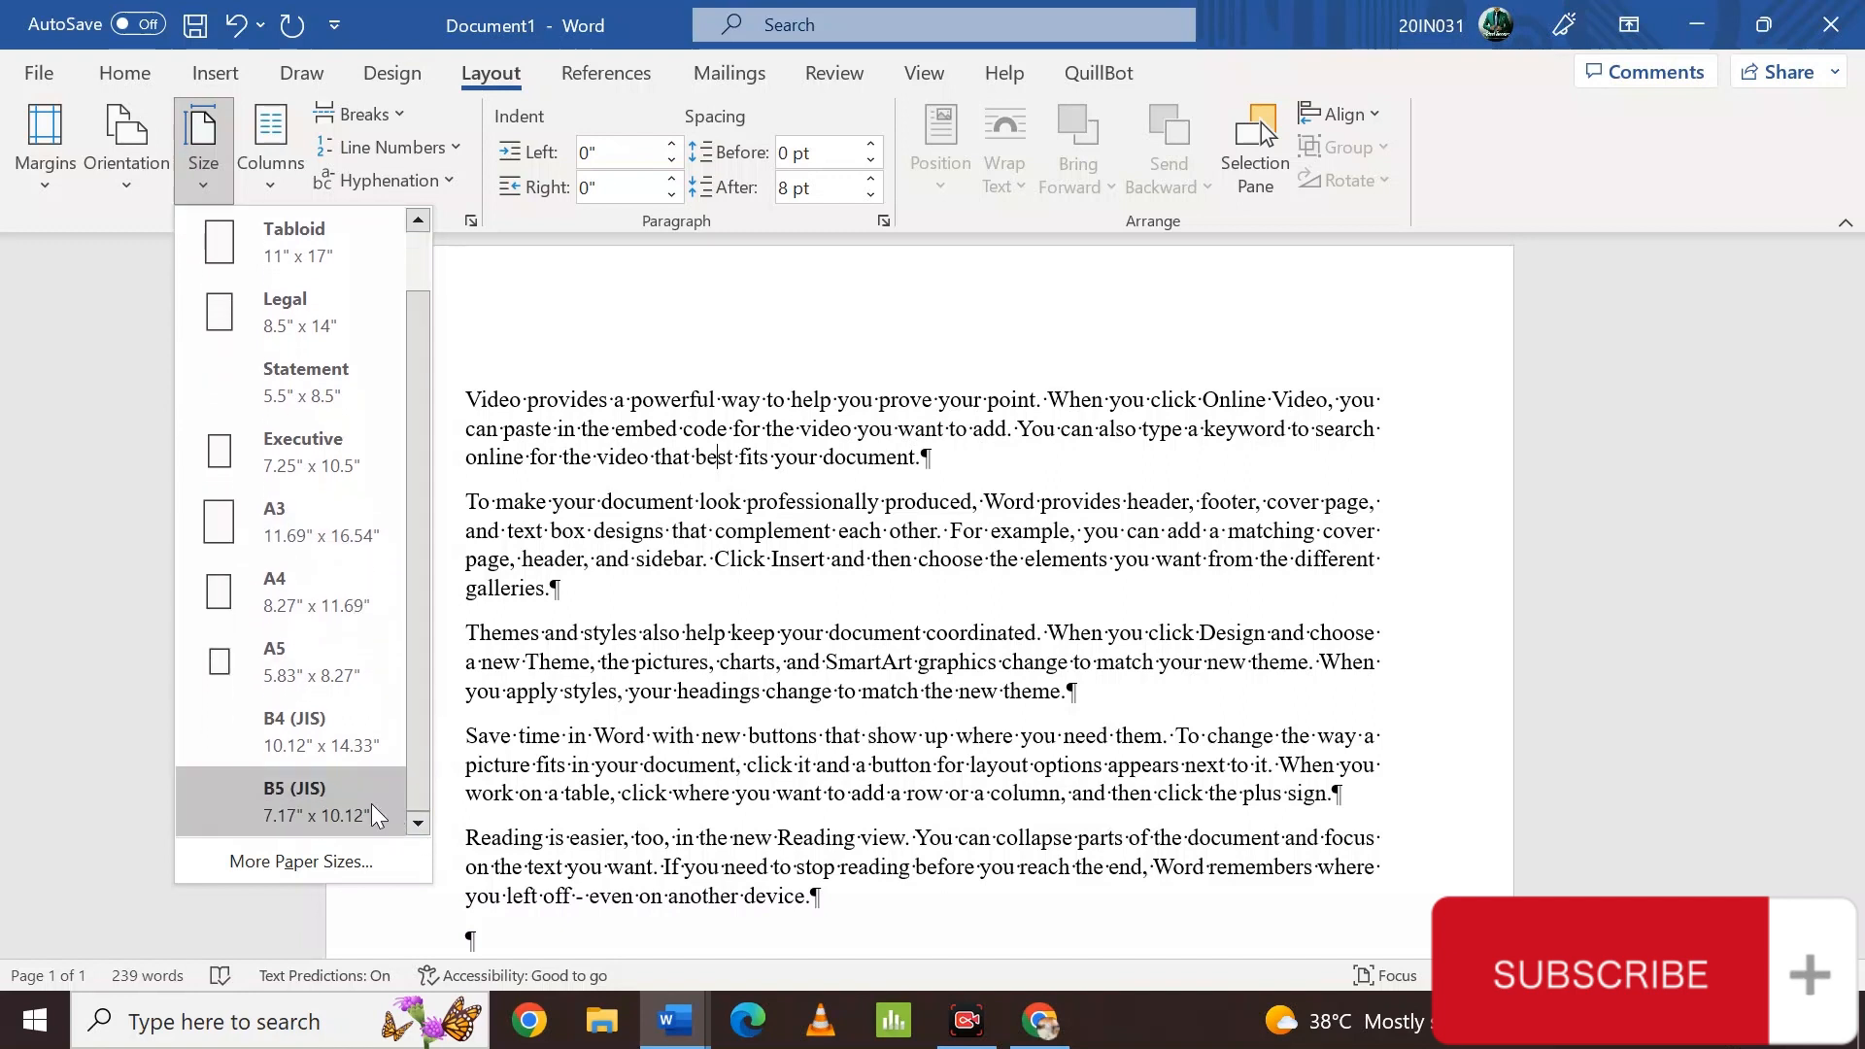
left_click(340, 602)
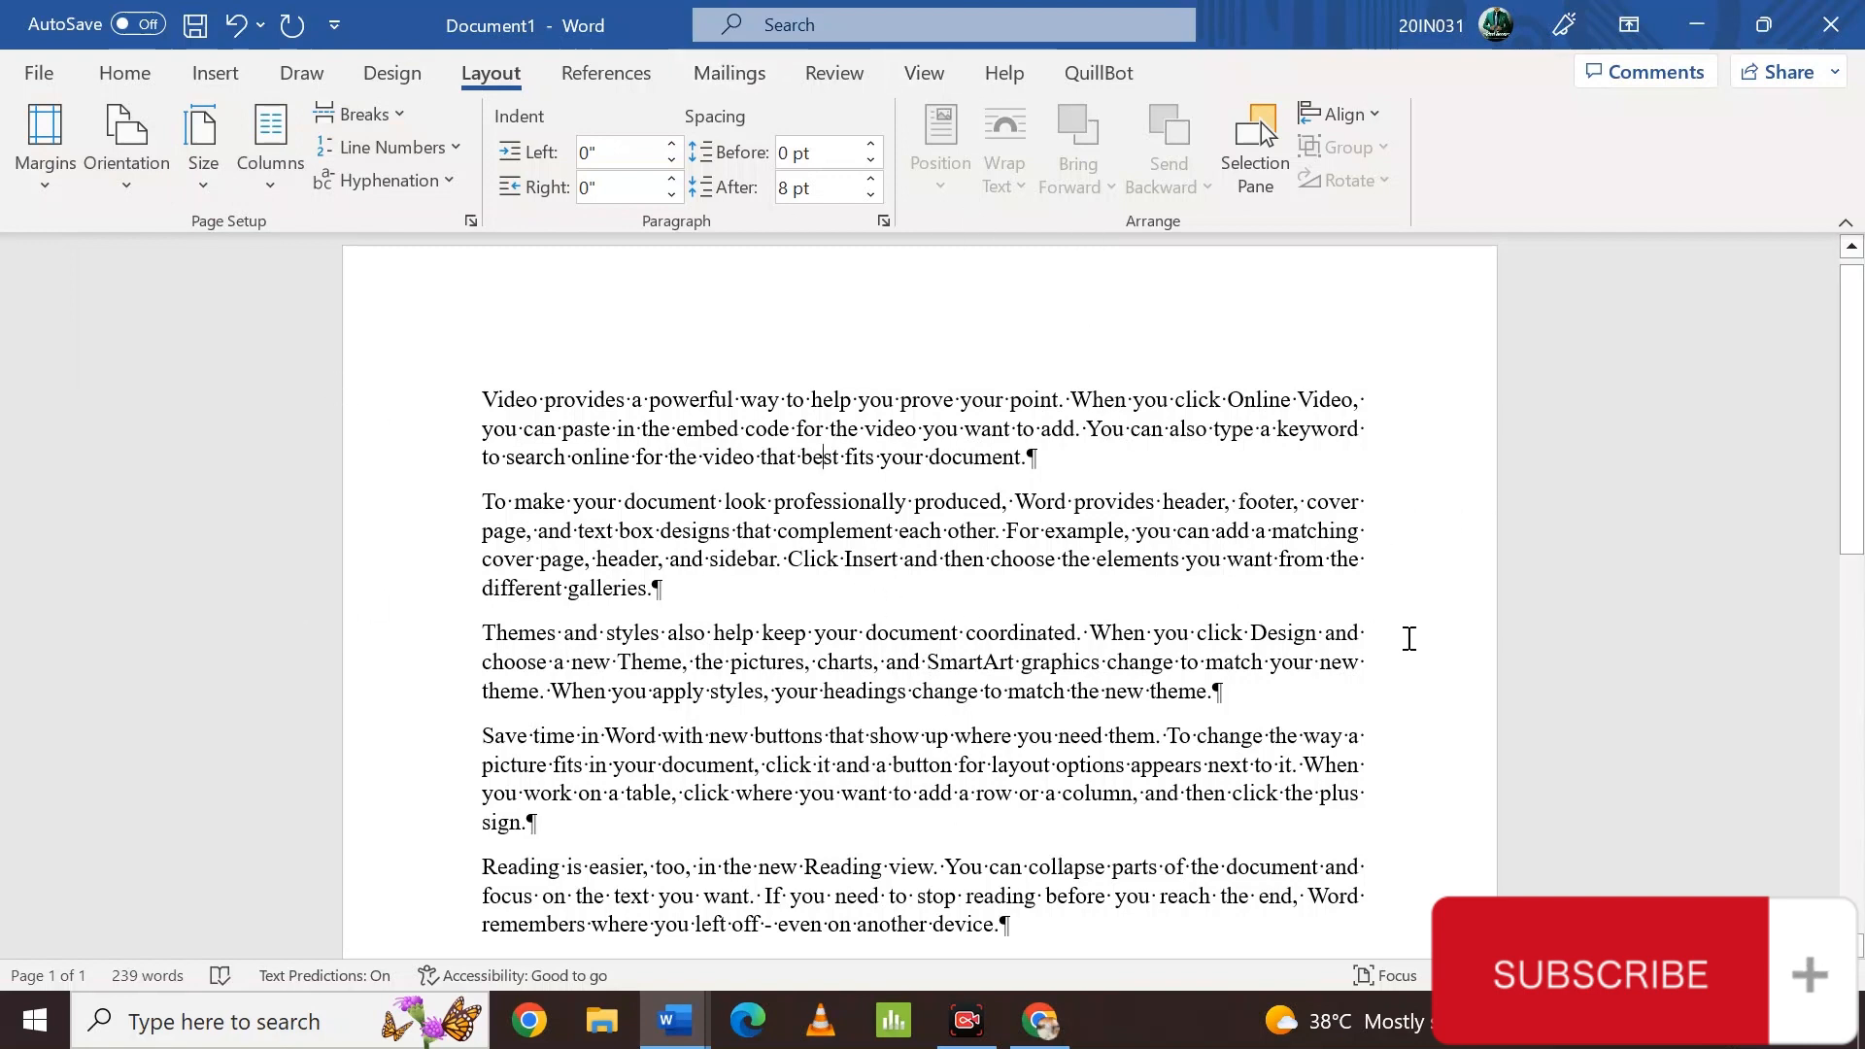
scroll(982, 607, "down", 7)
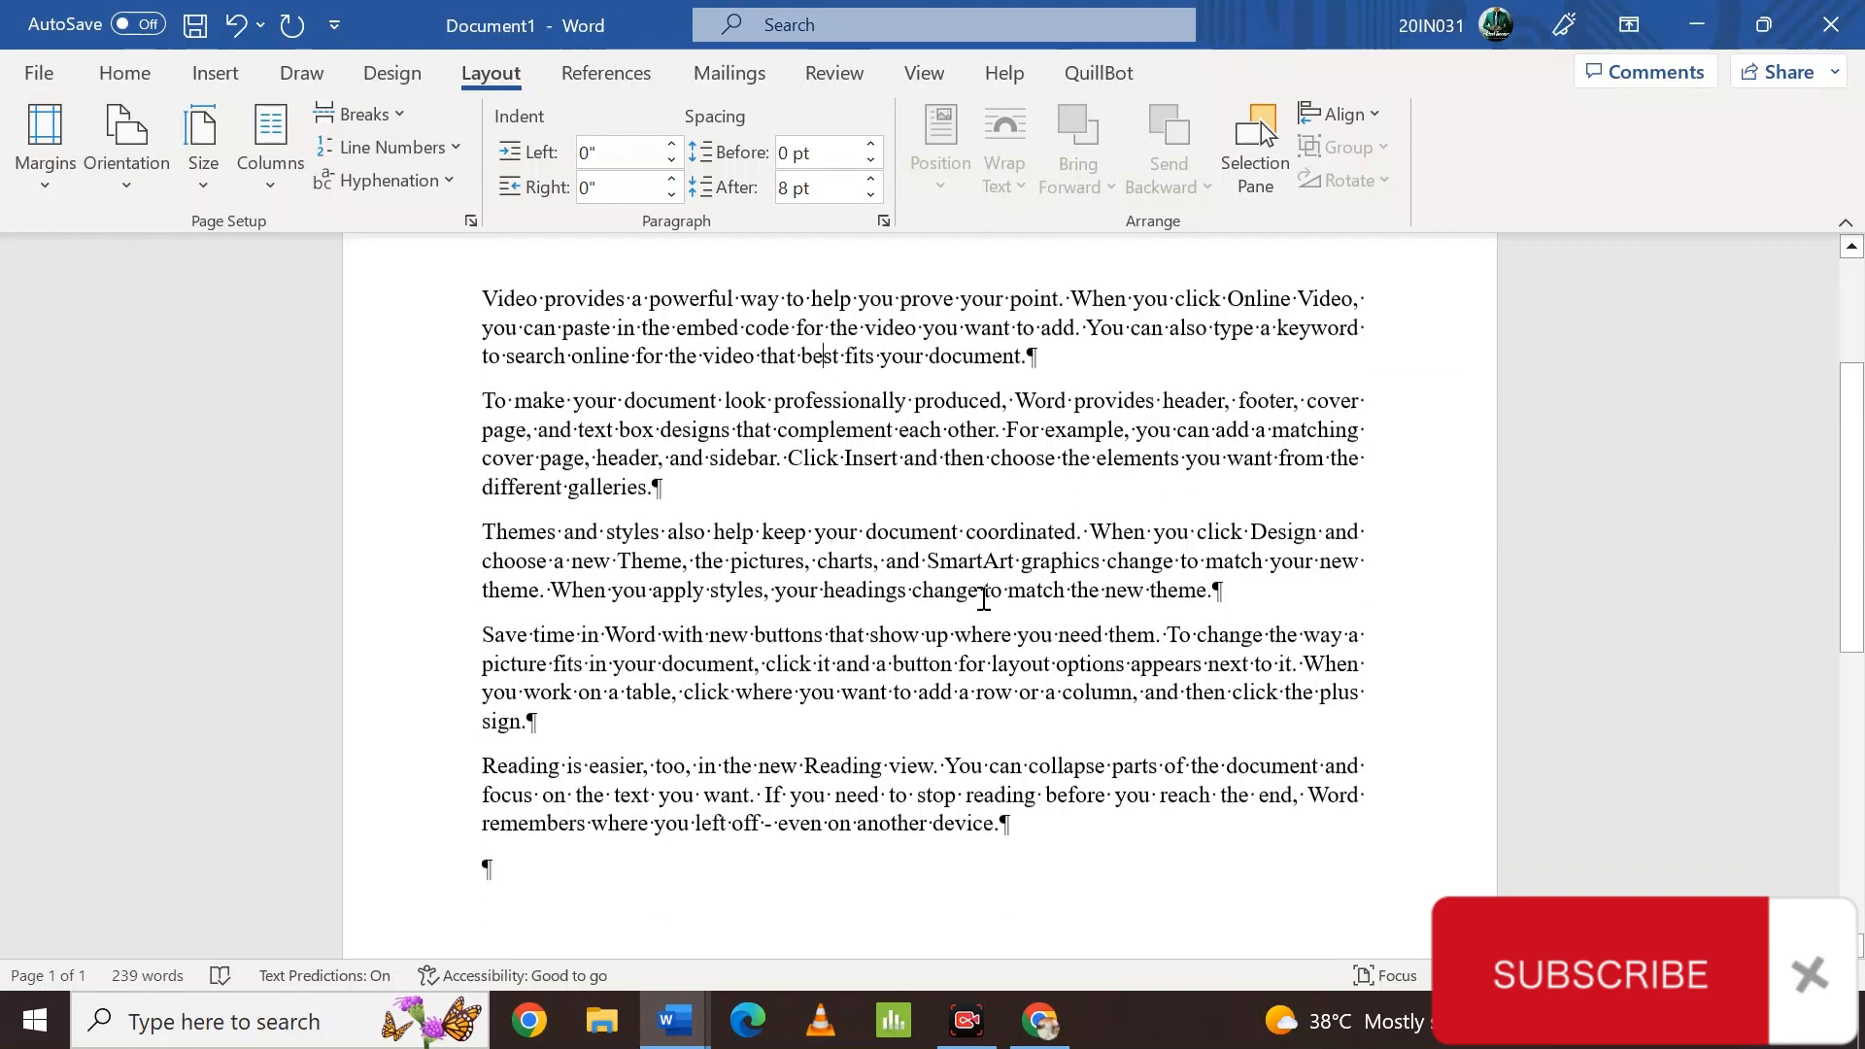
scroll(983, 598, "down", 3)
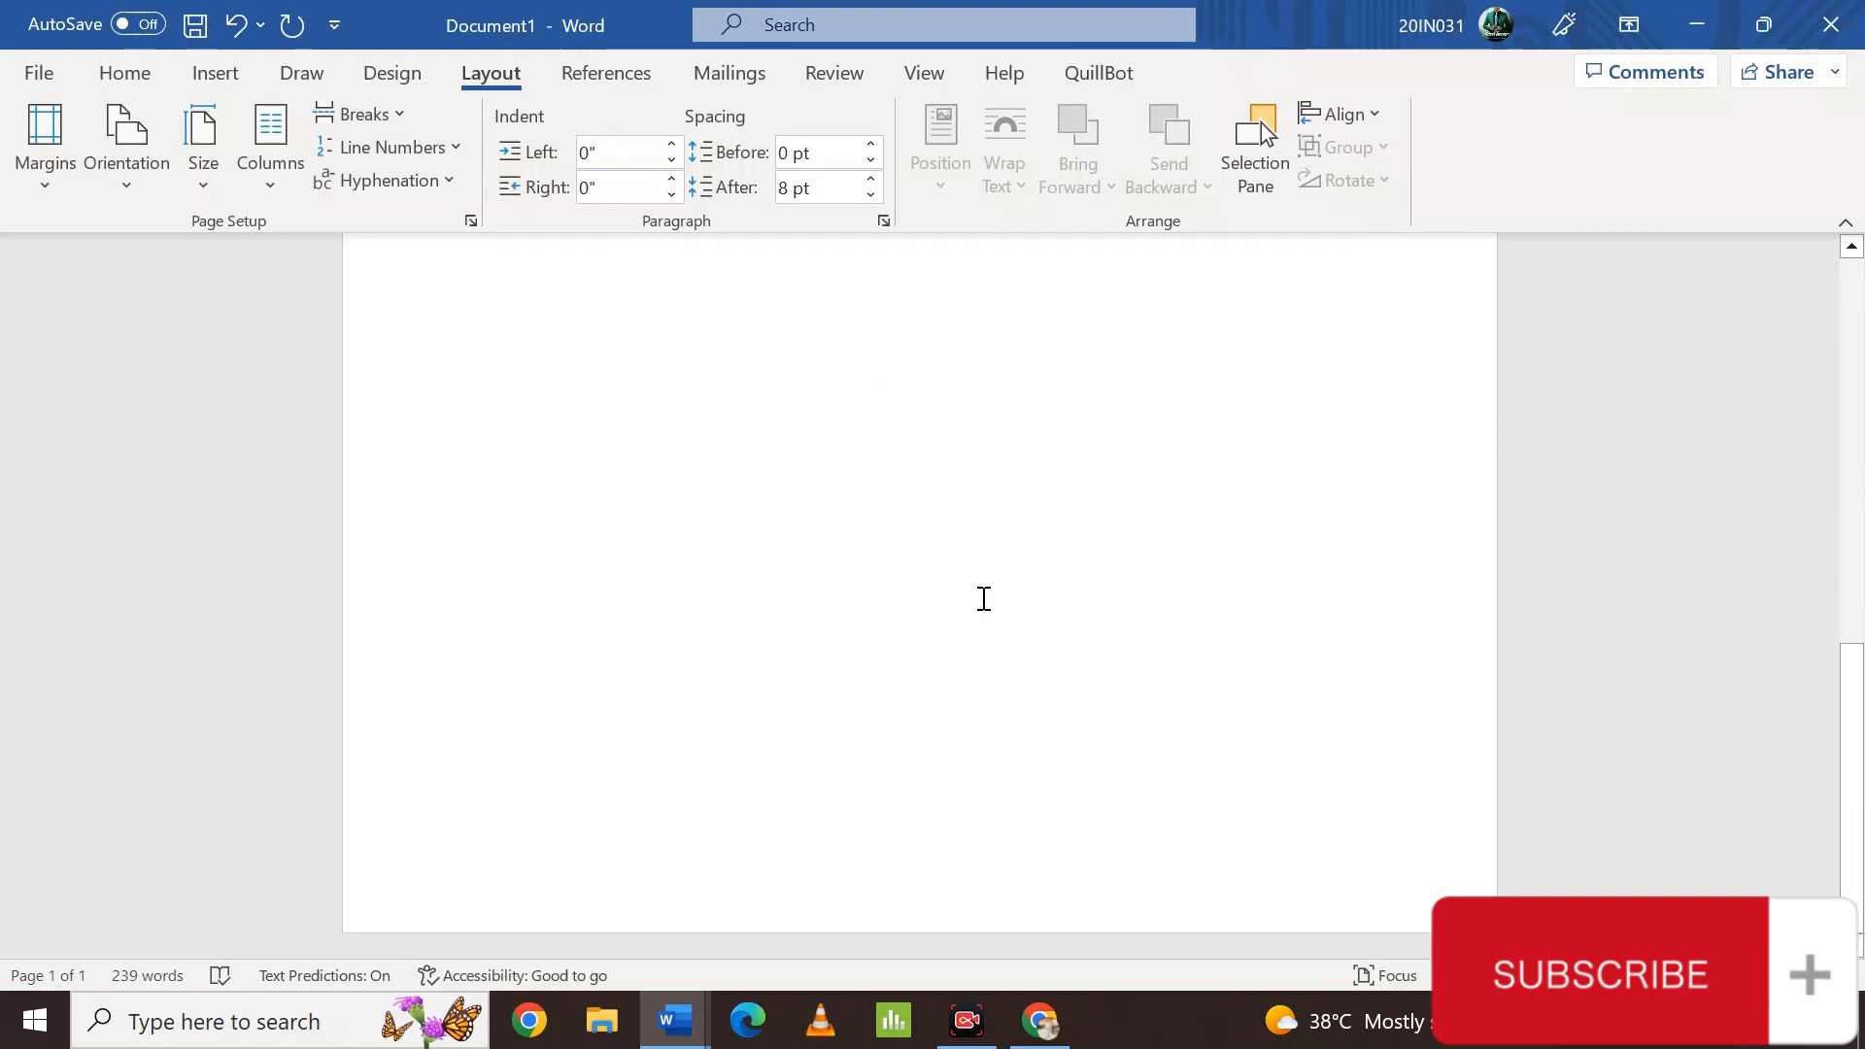
scroll(983, 599, "up", 10)
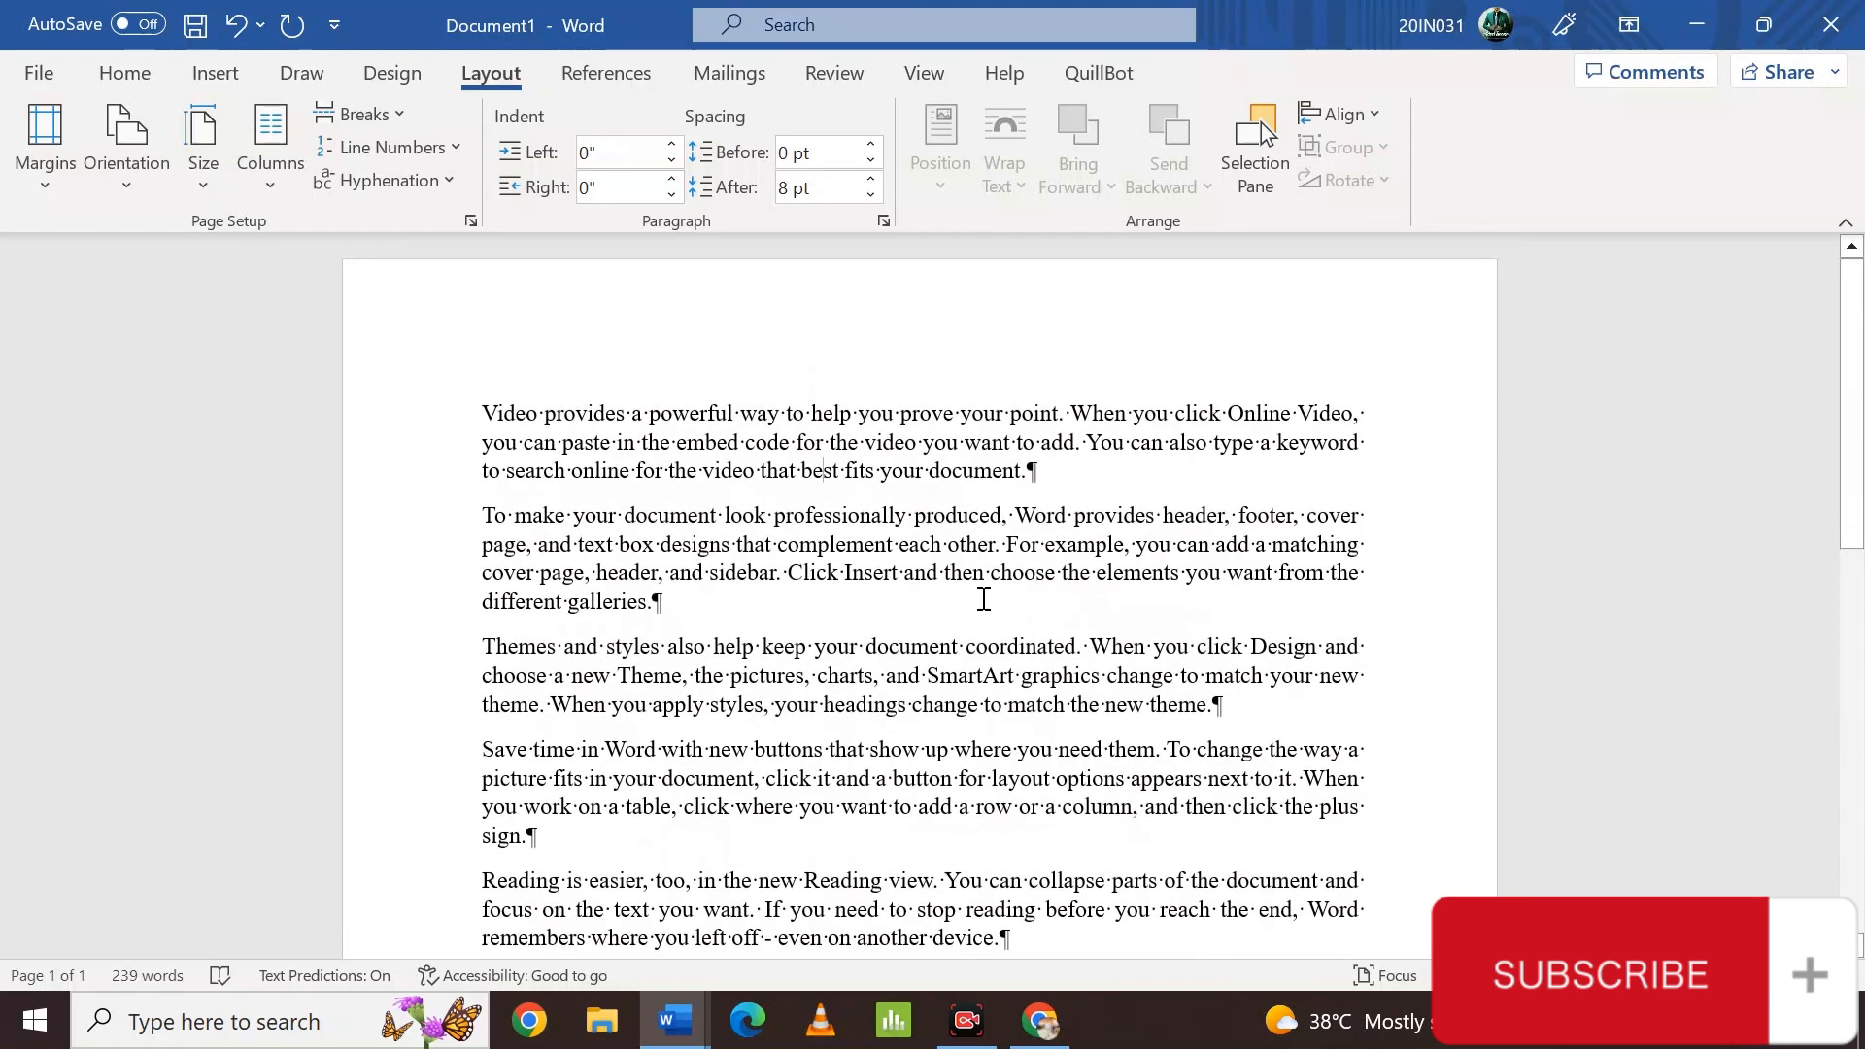
scroll(983, 599, "down", 5)
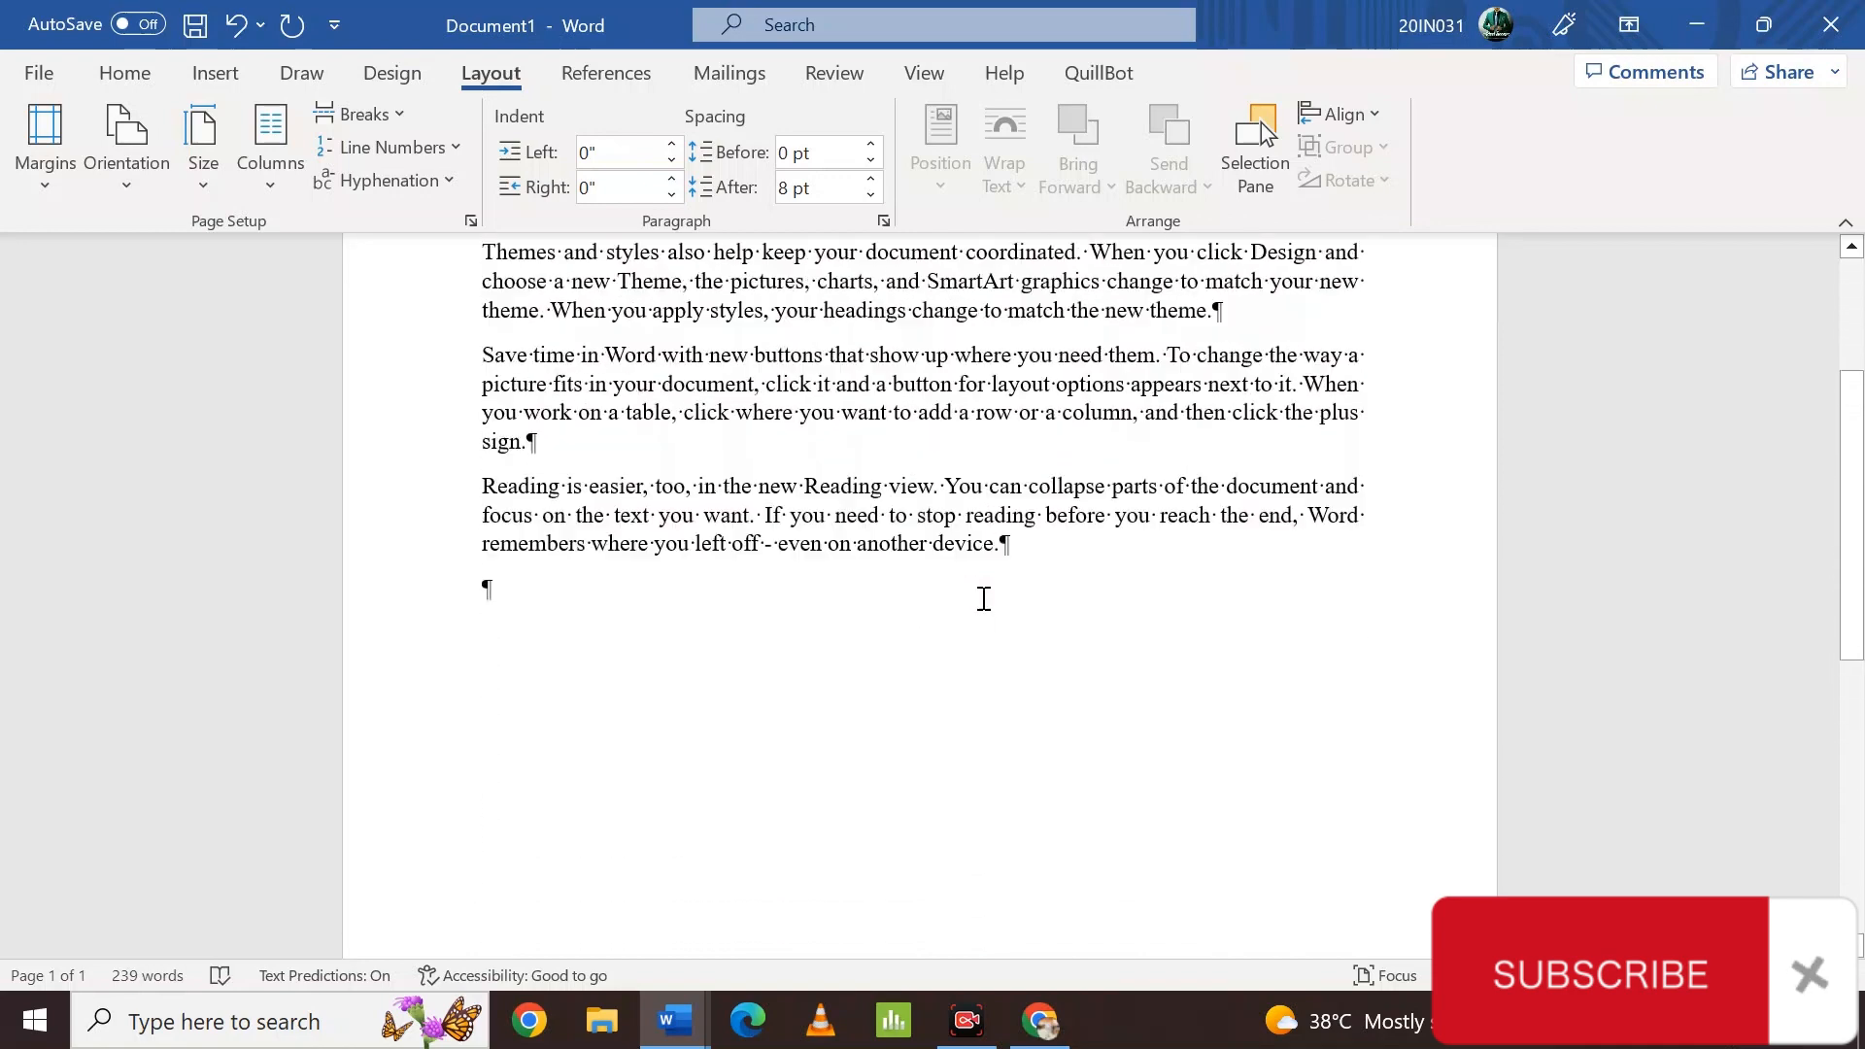
scroll(983, 599, "up", 4)
scroll(983, 599, "up", 1)
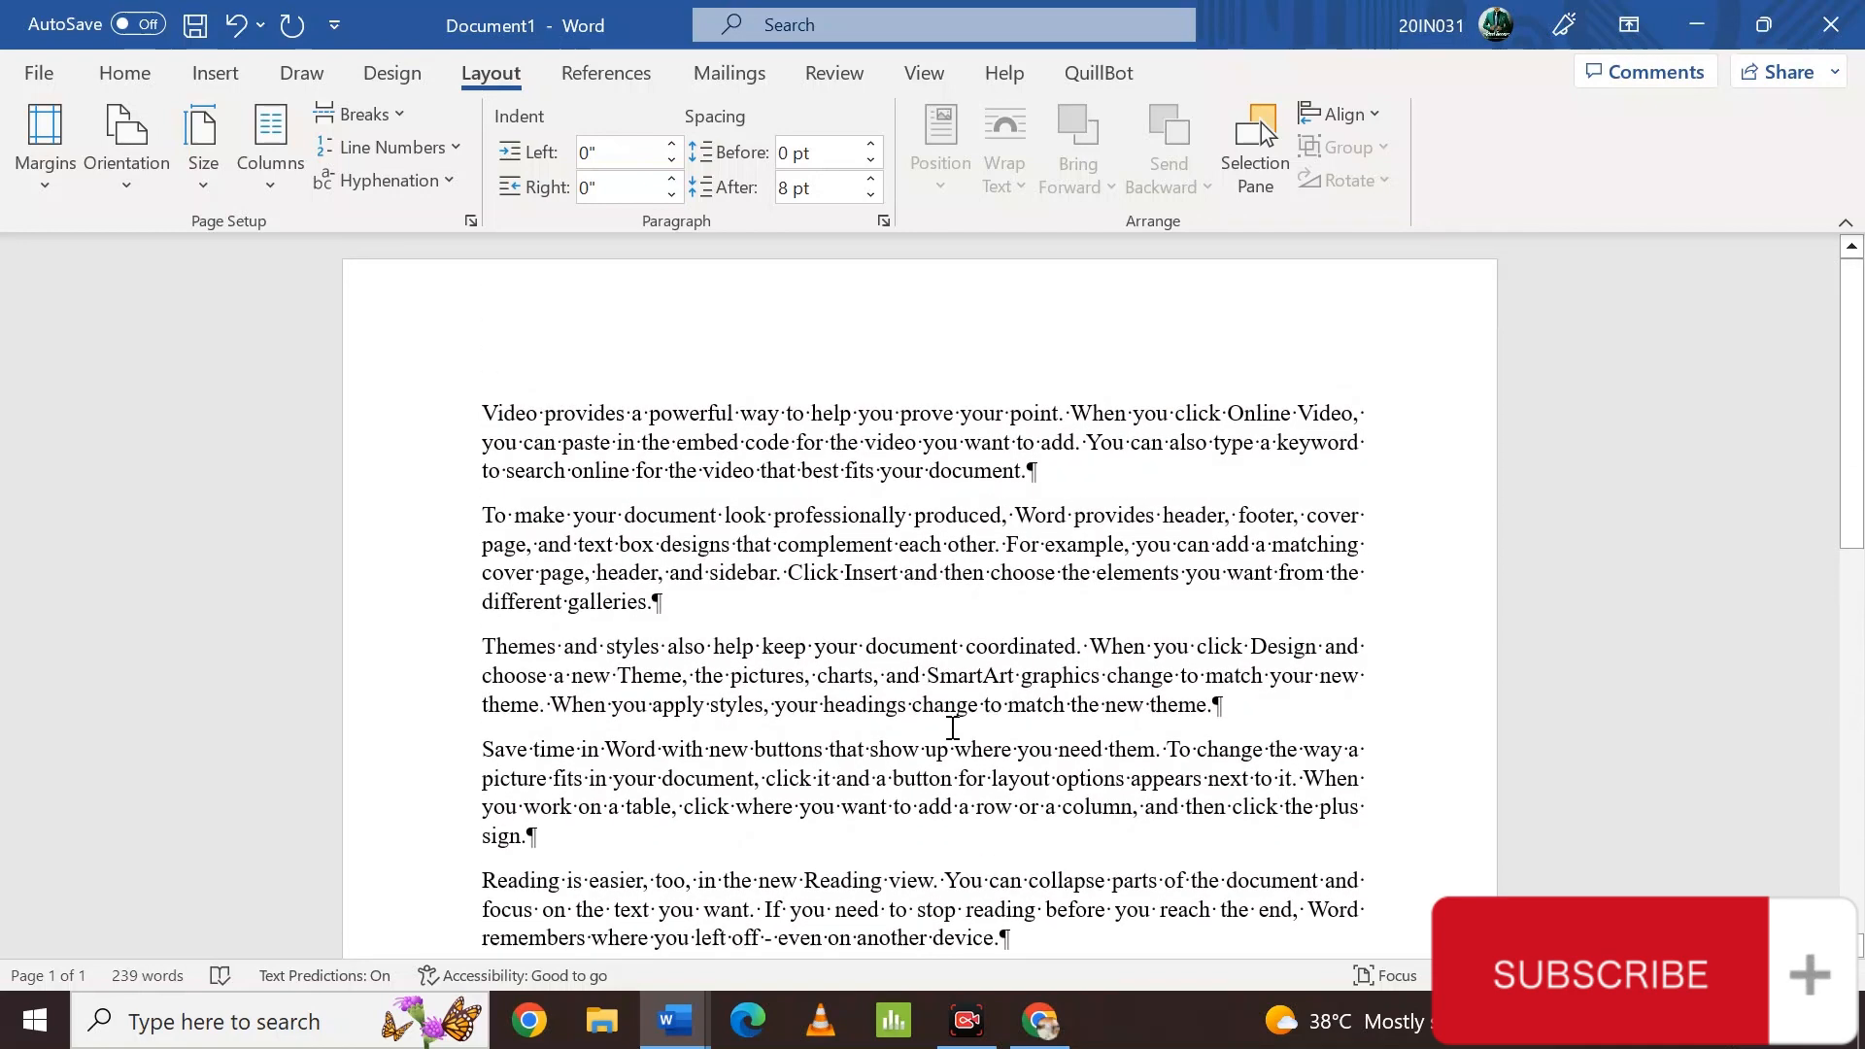
key("ctrl+p")
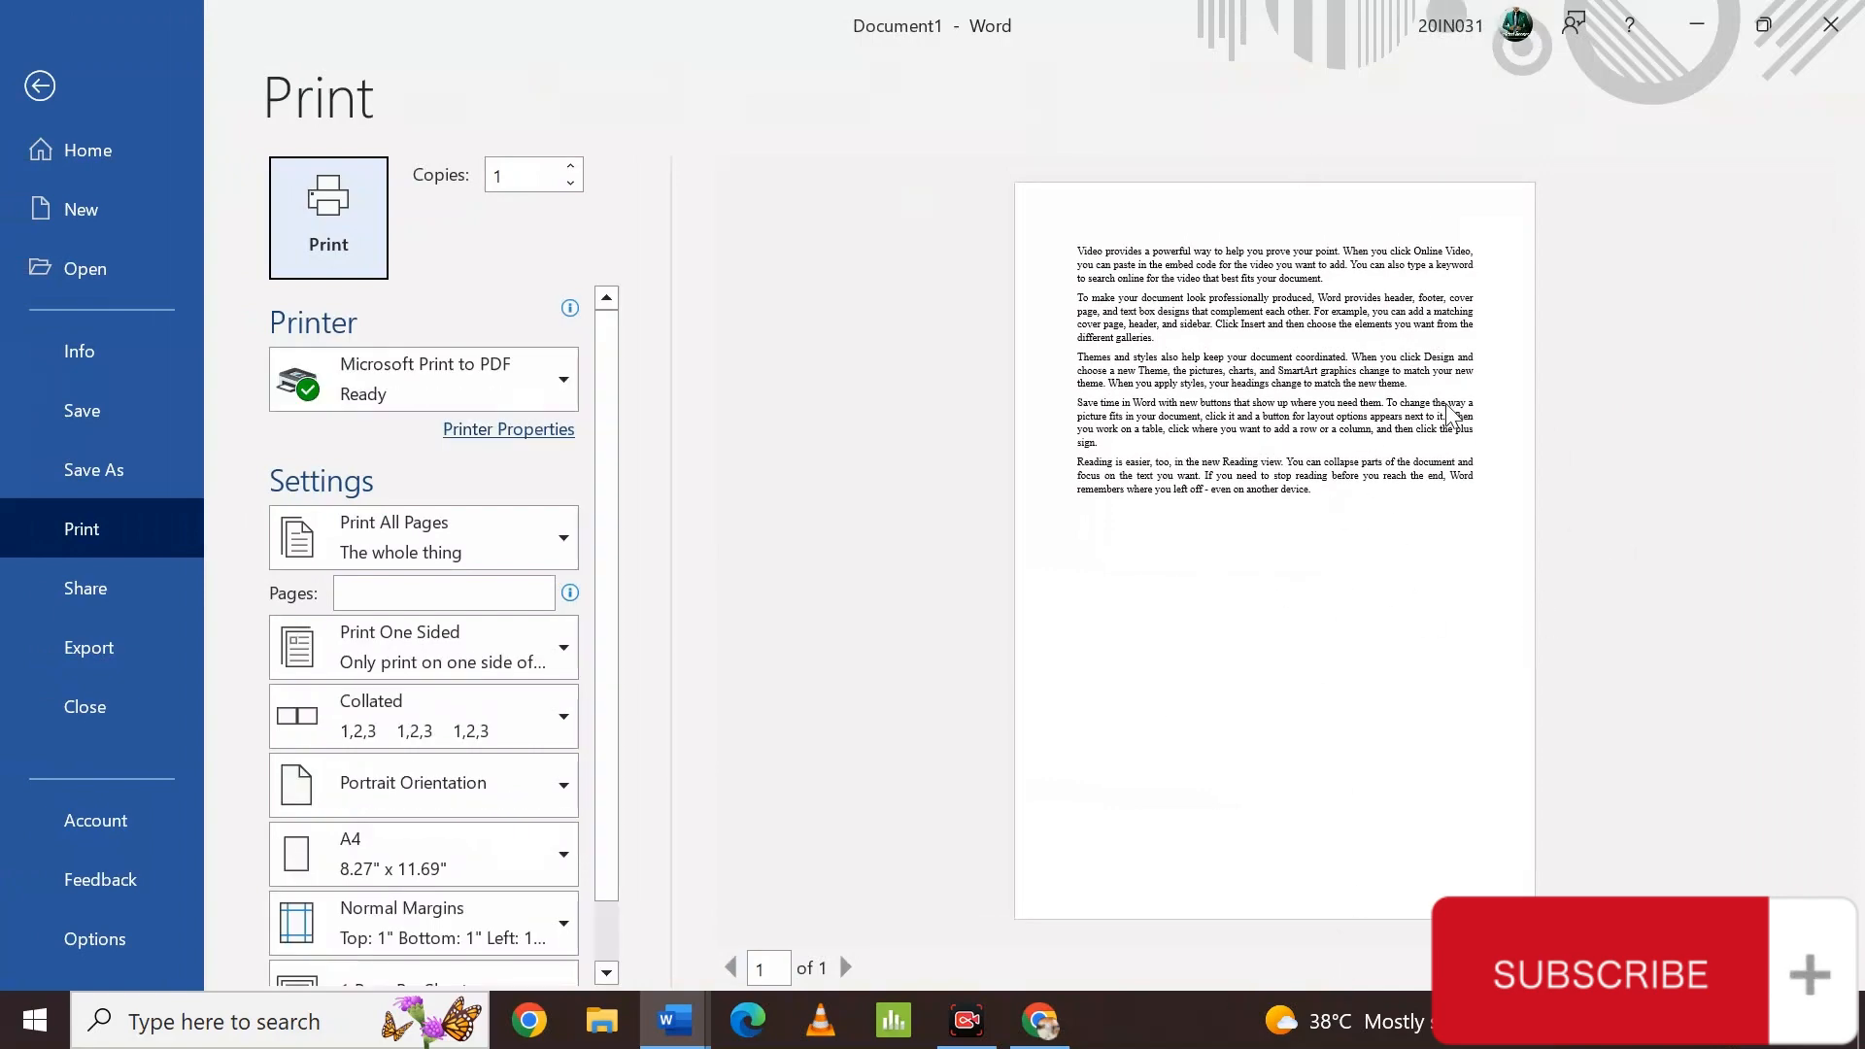
key("Escape")
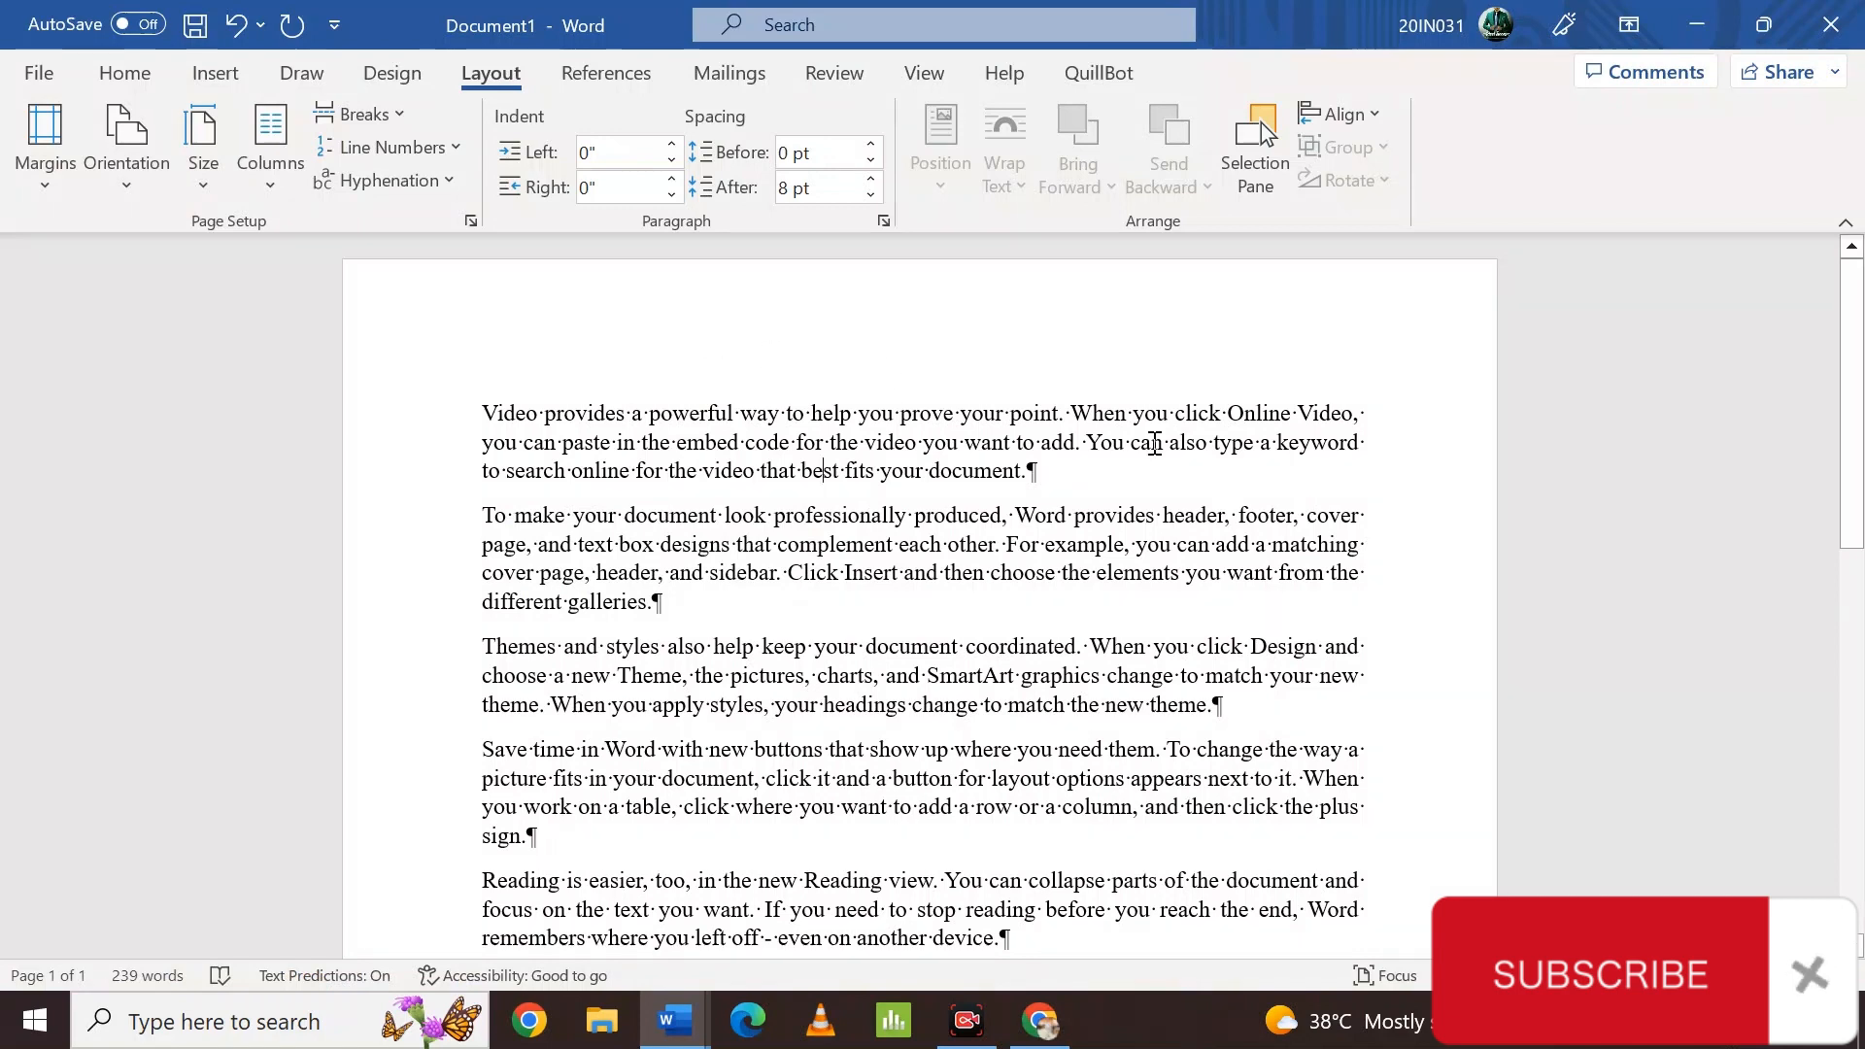
- Try Landscape orientation on the A4 page, and return it to Portrait
left_click(130, 161)
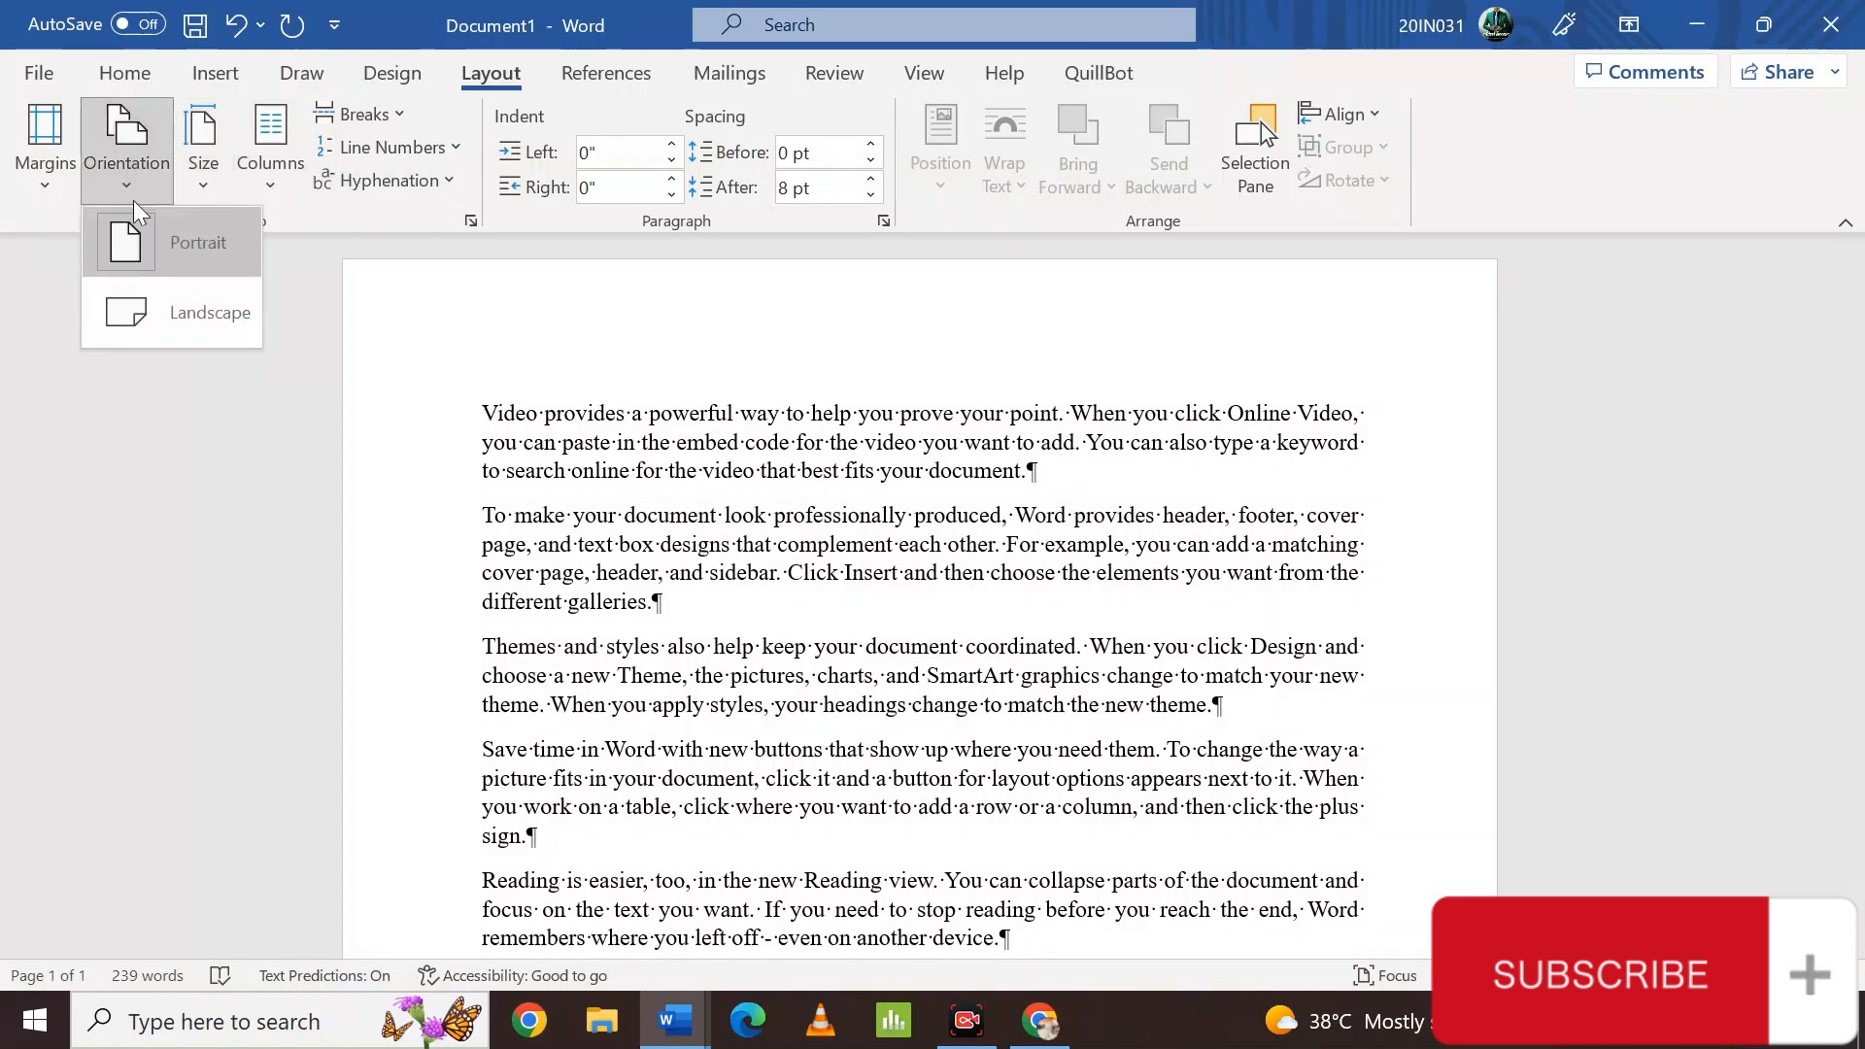
left_click(138, 320)
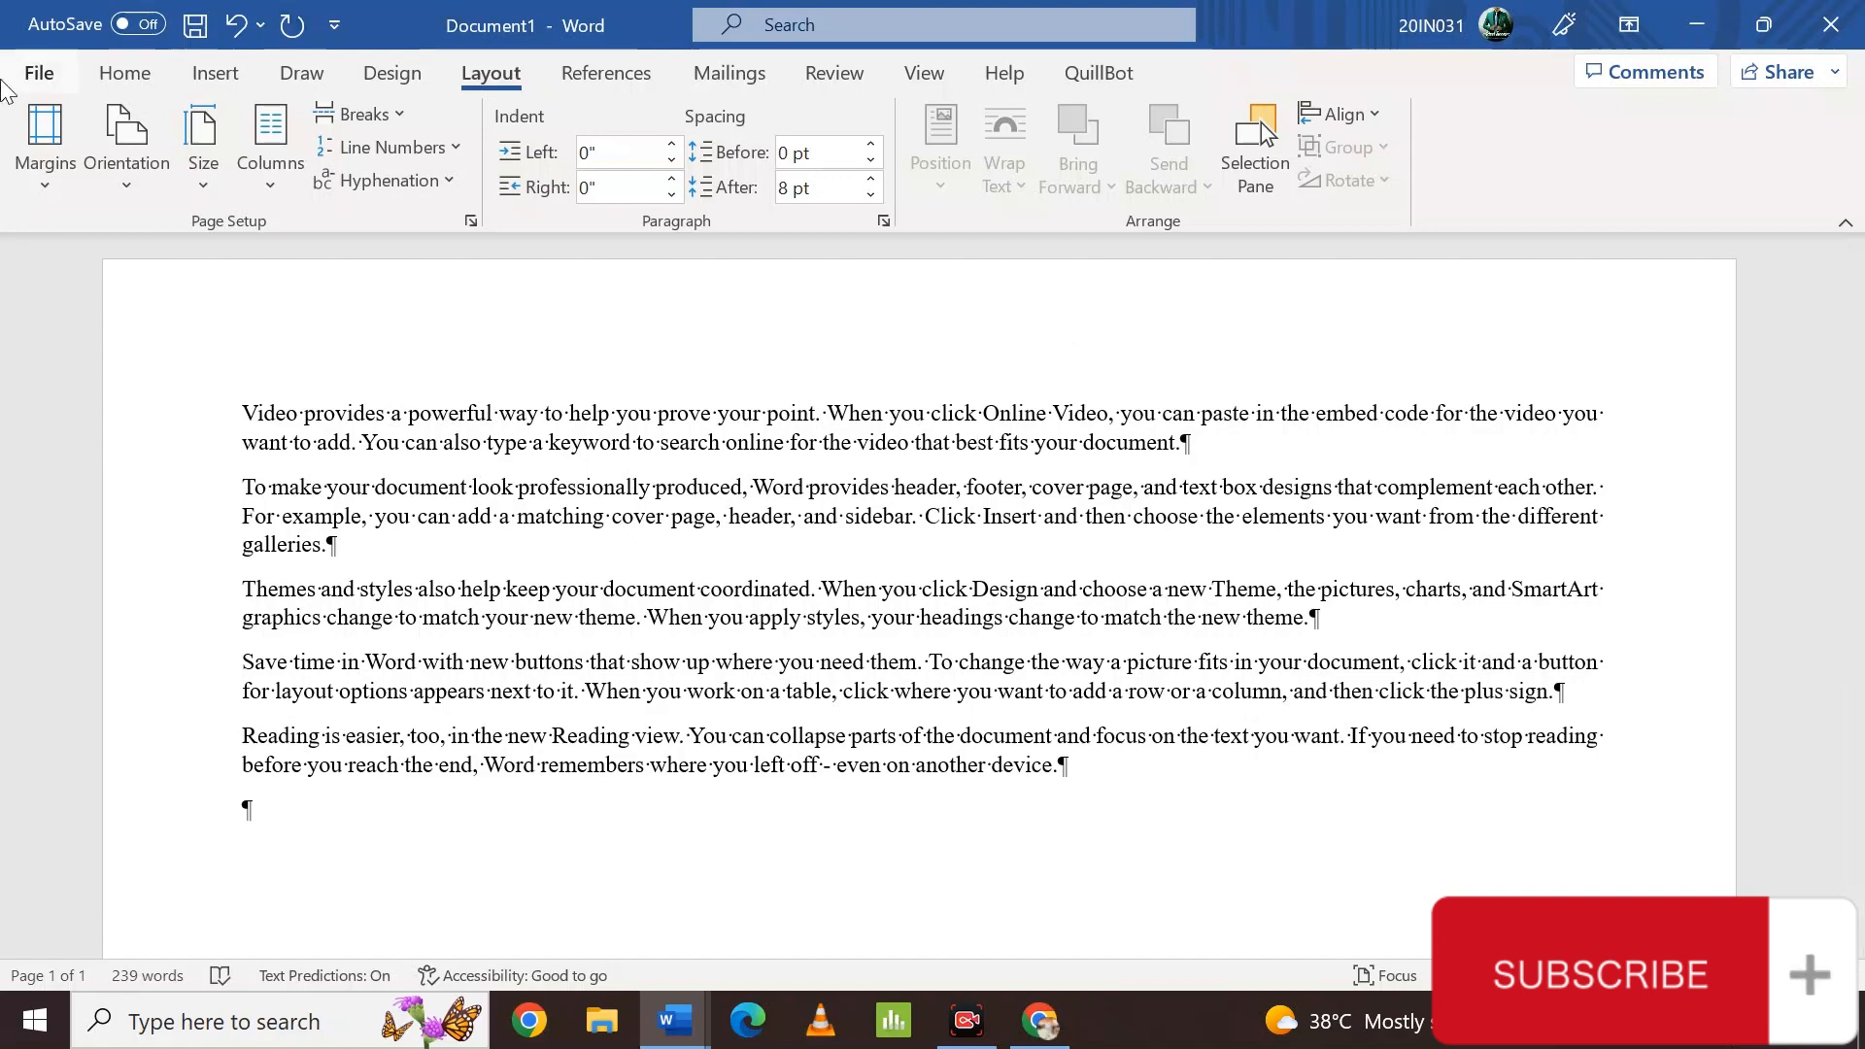
left_click(130, 165)
left_click(180, 261)
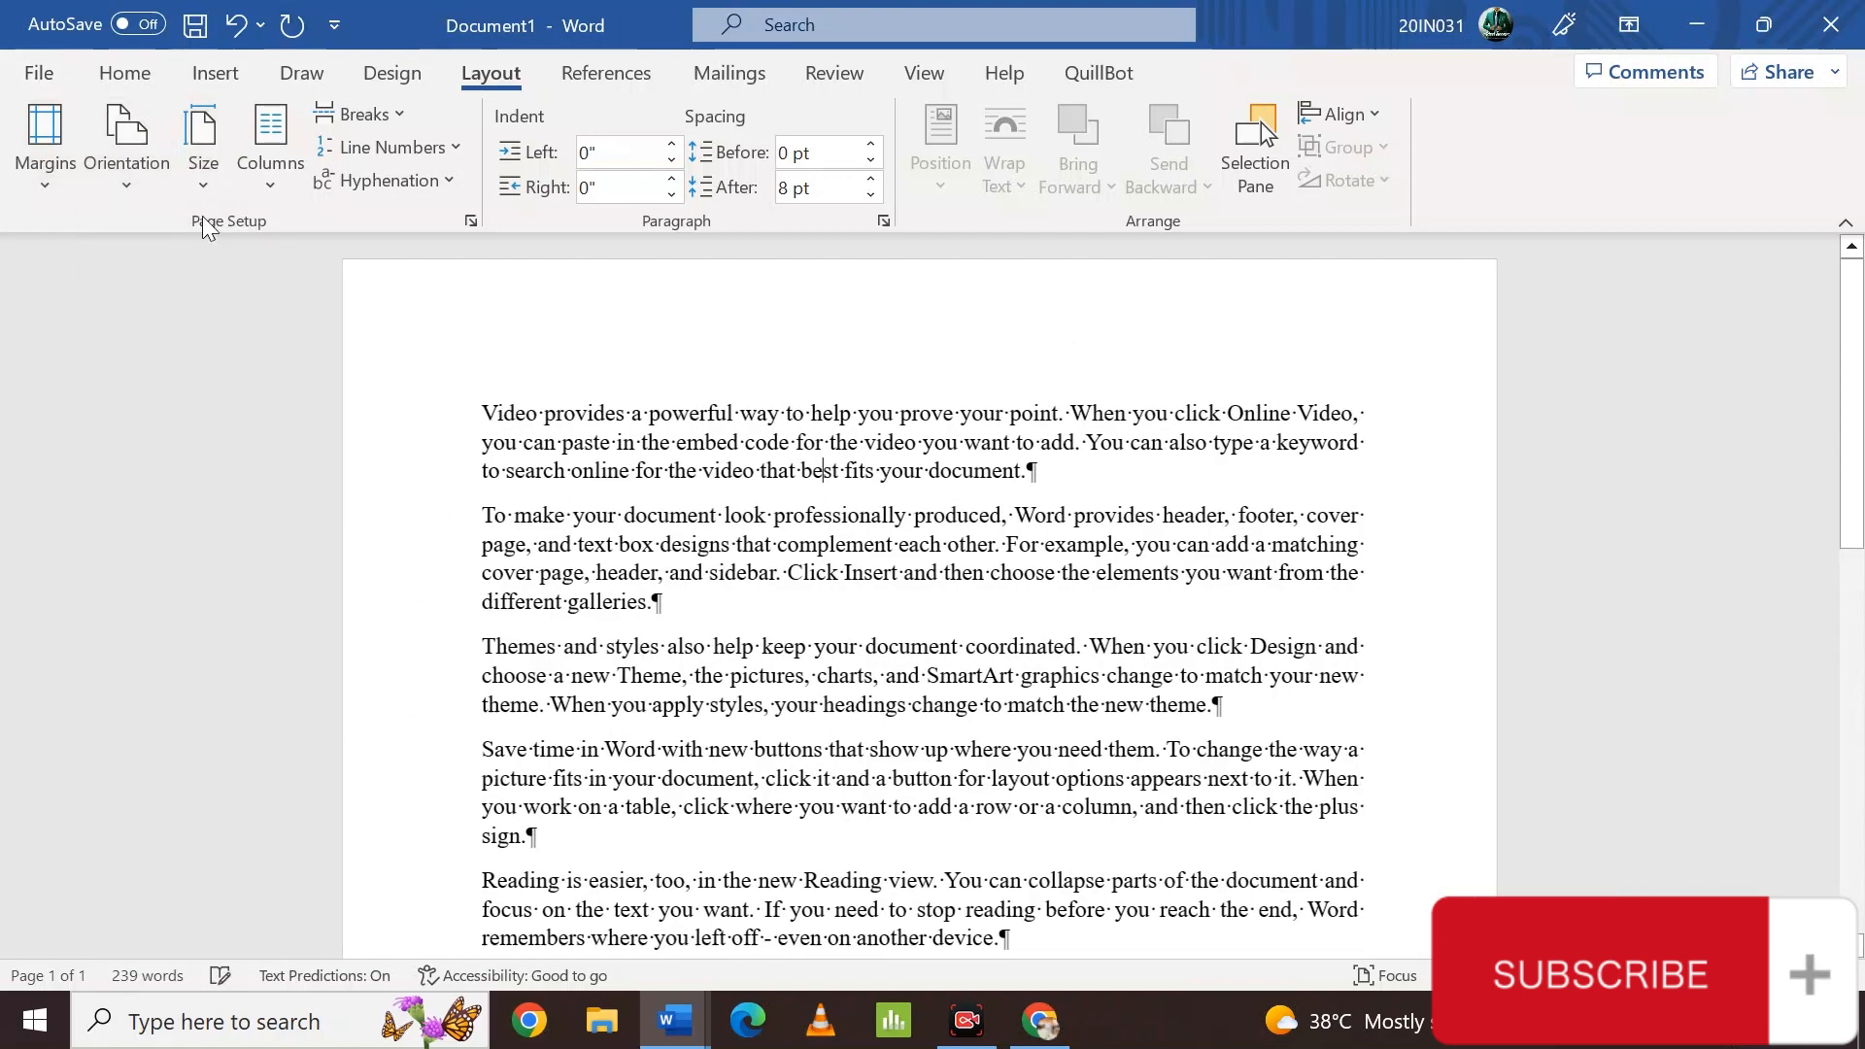
- Lay out the document text in two columns of equal width
left_click(214, 130)
left_click(218, 137)
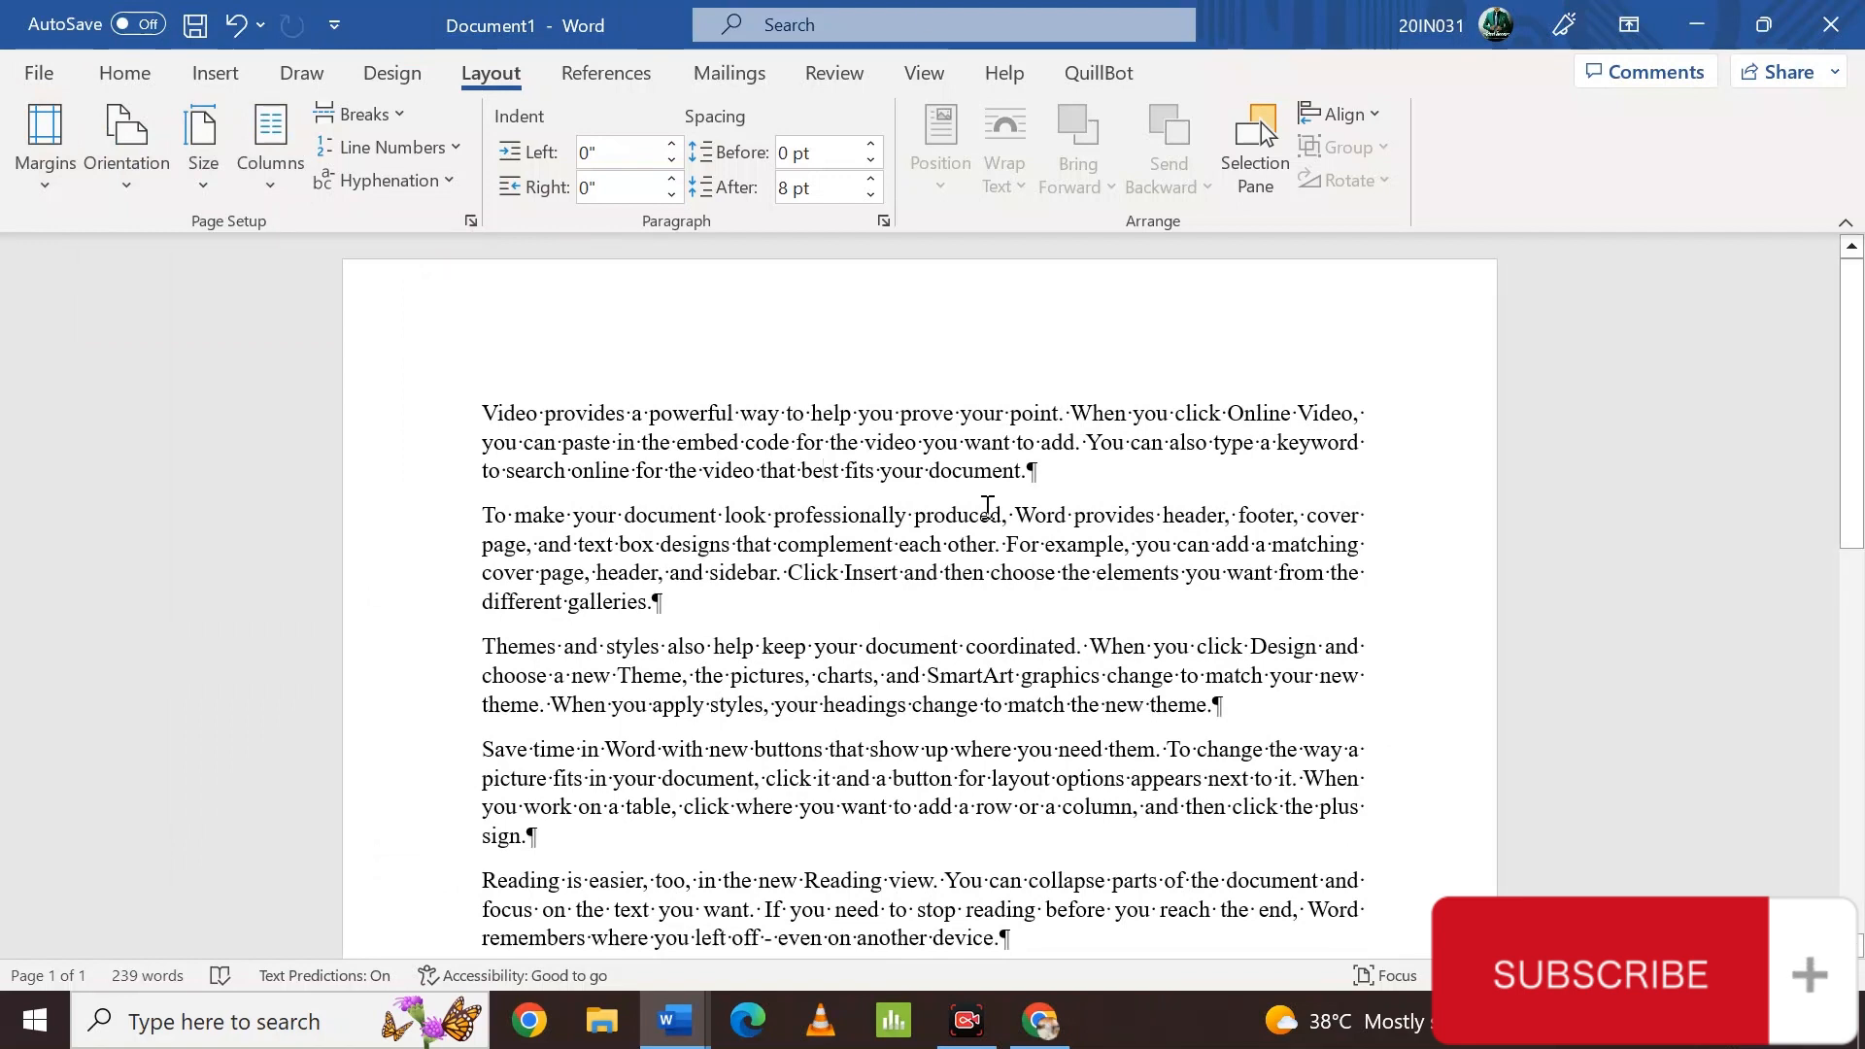
left_click(274, 179)
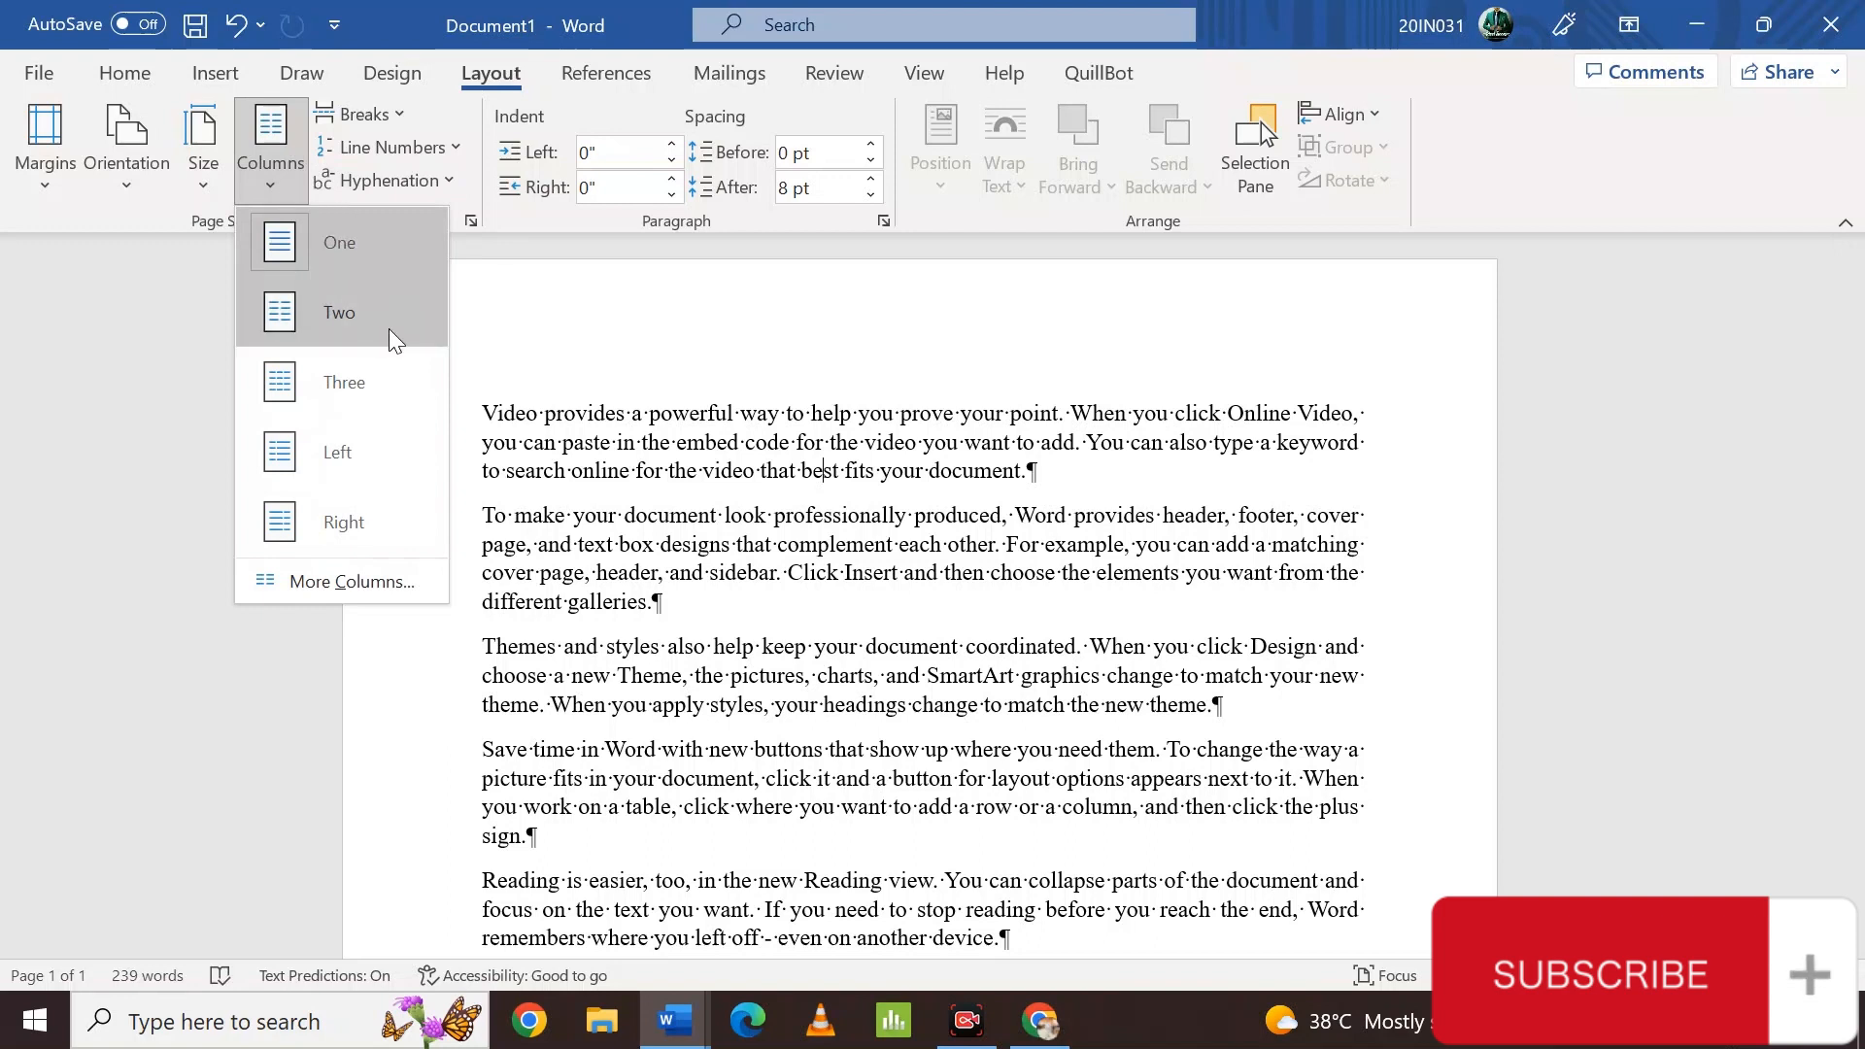
left_click(399, 459)
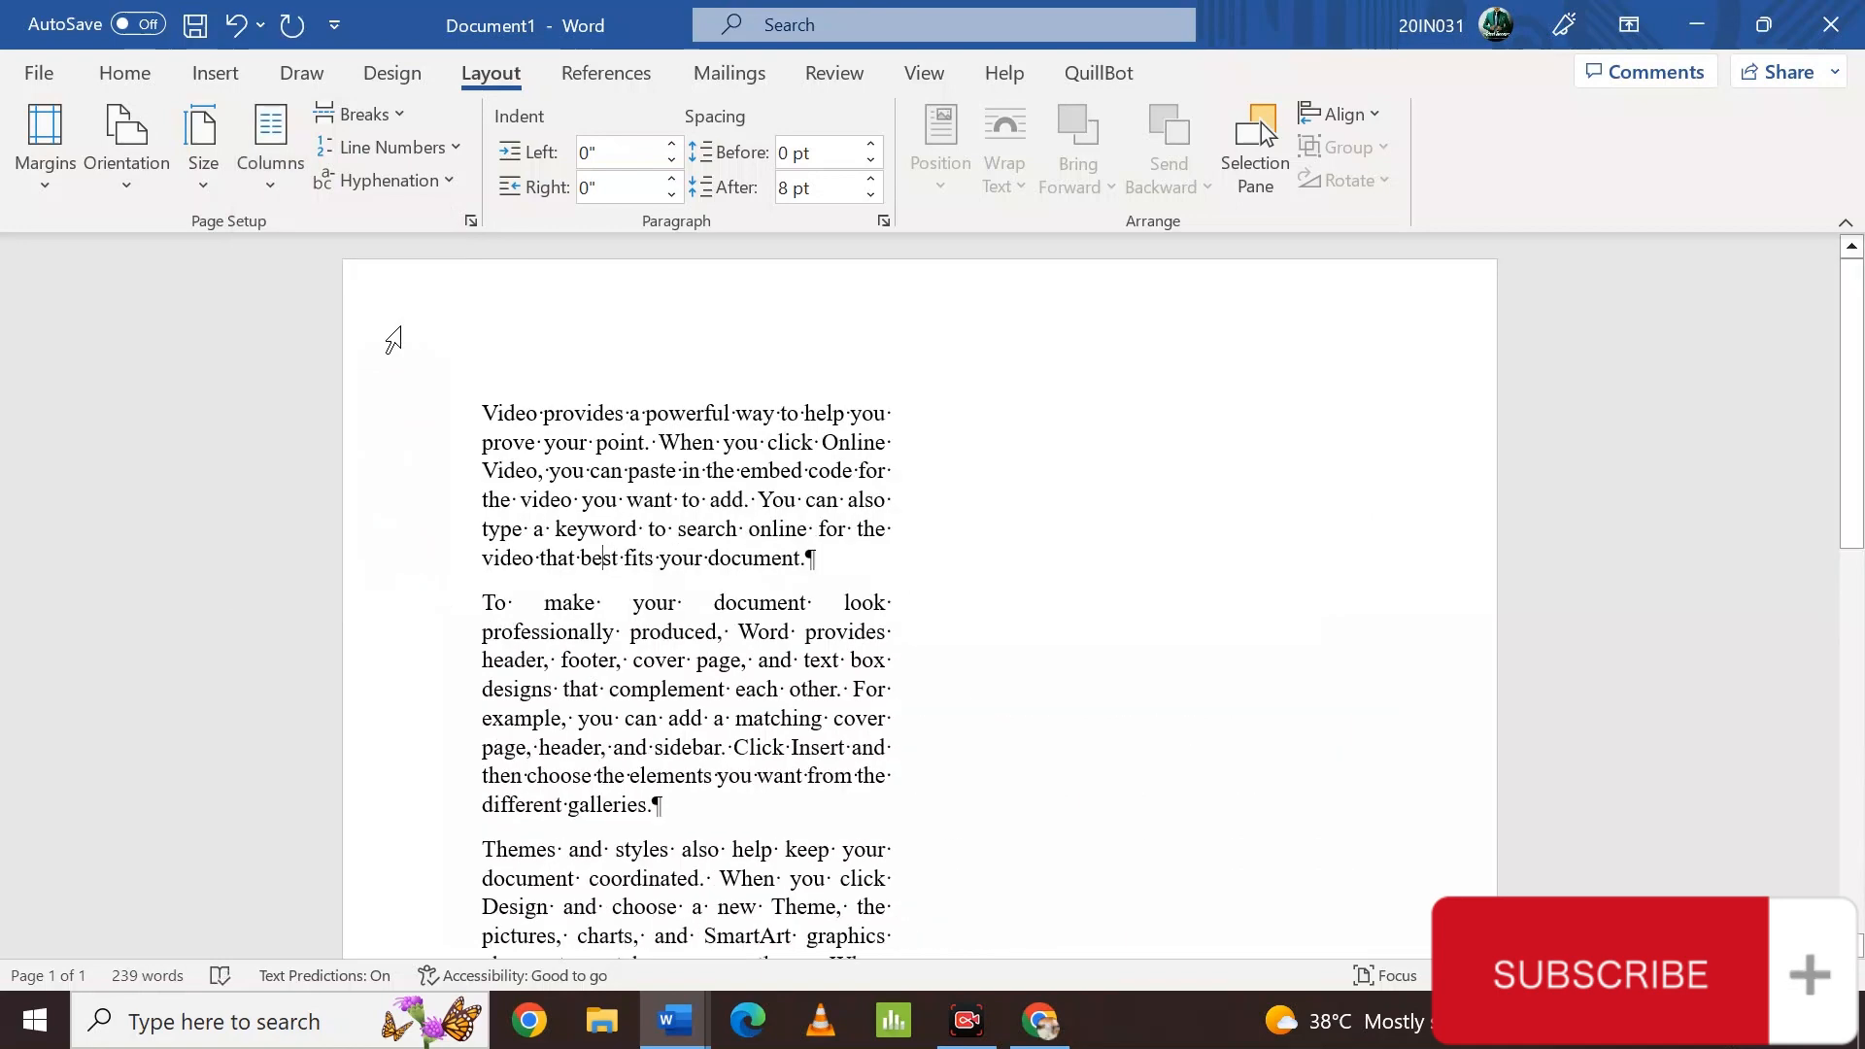
left_click(773, 530)
left_click(1036, 417)
key("Tab")
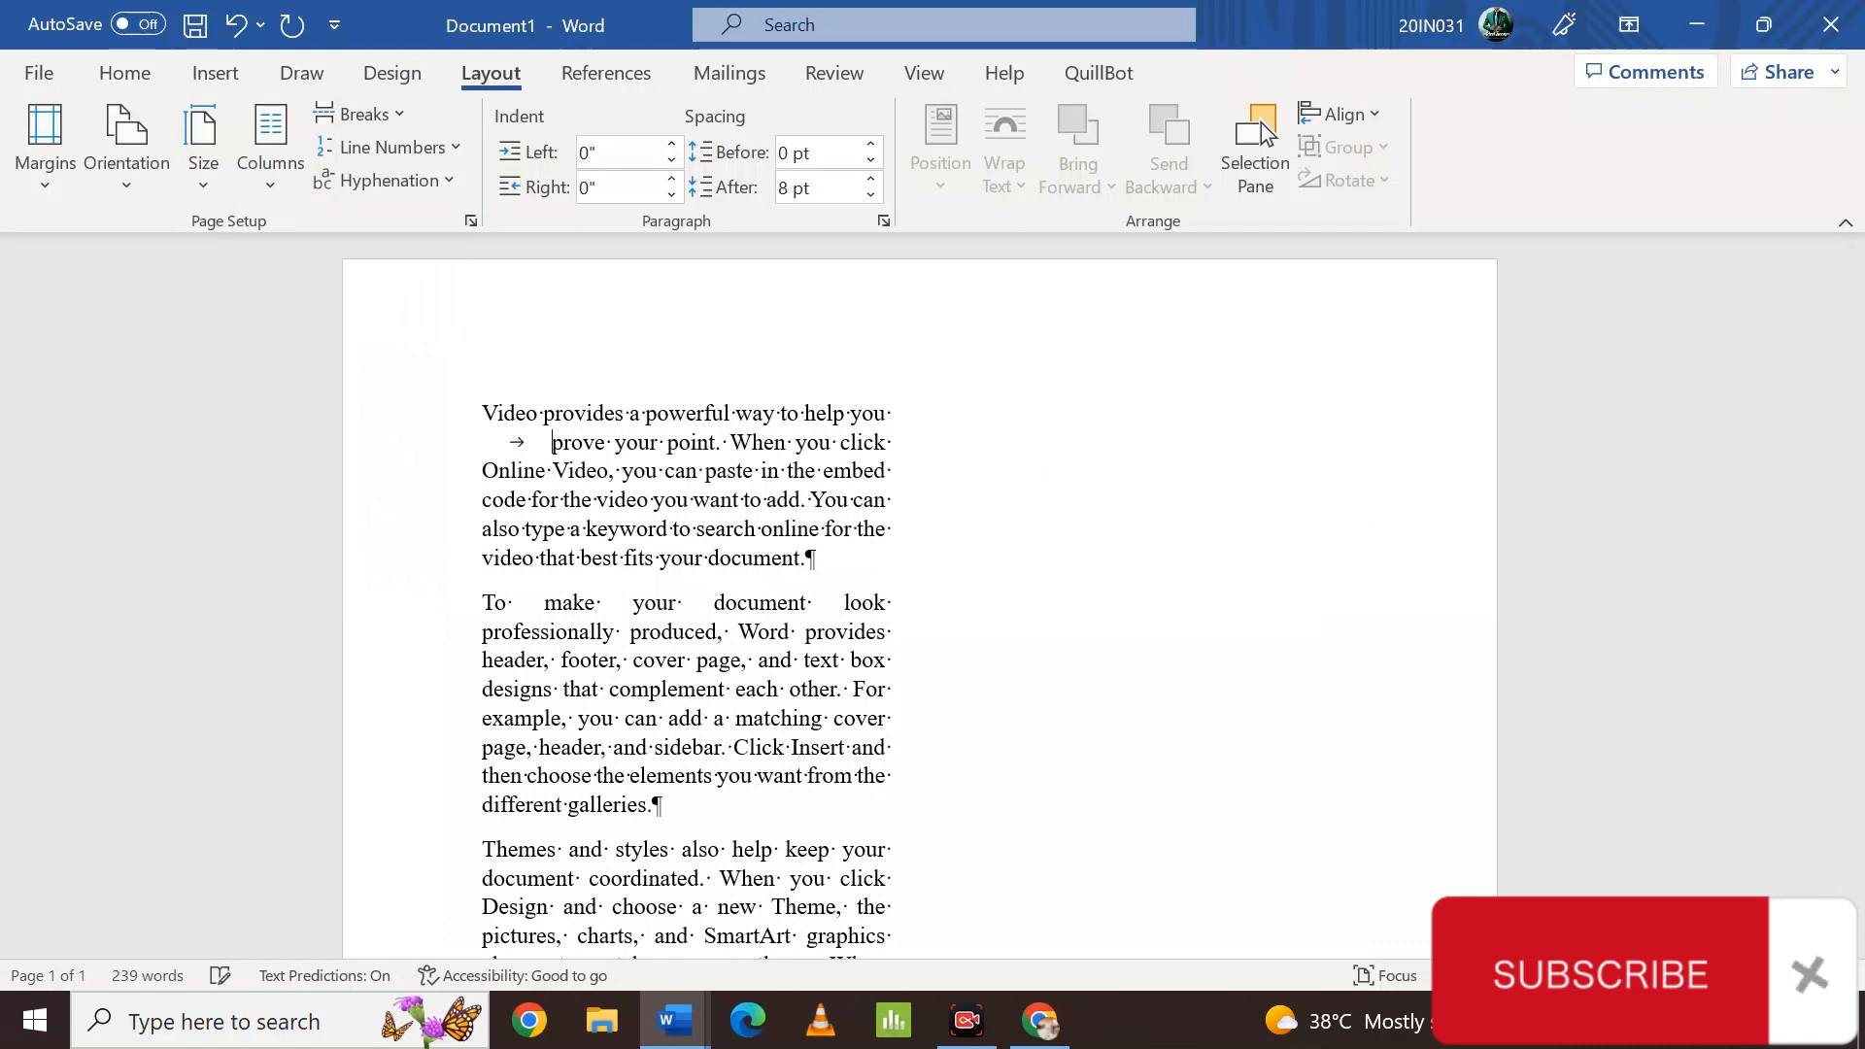
key("ctrl+z")
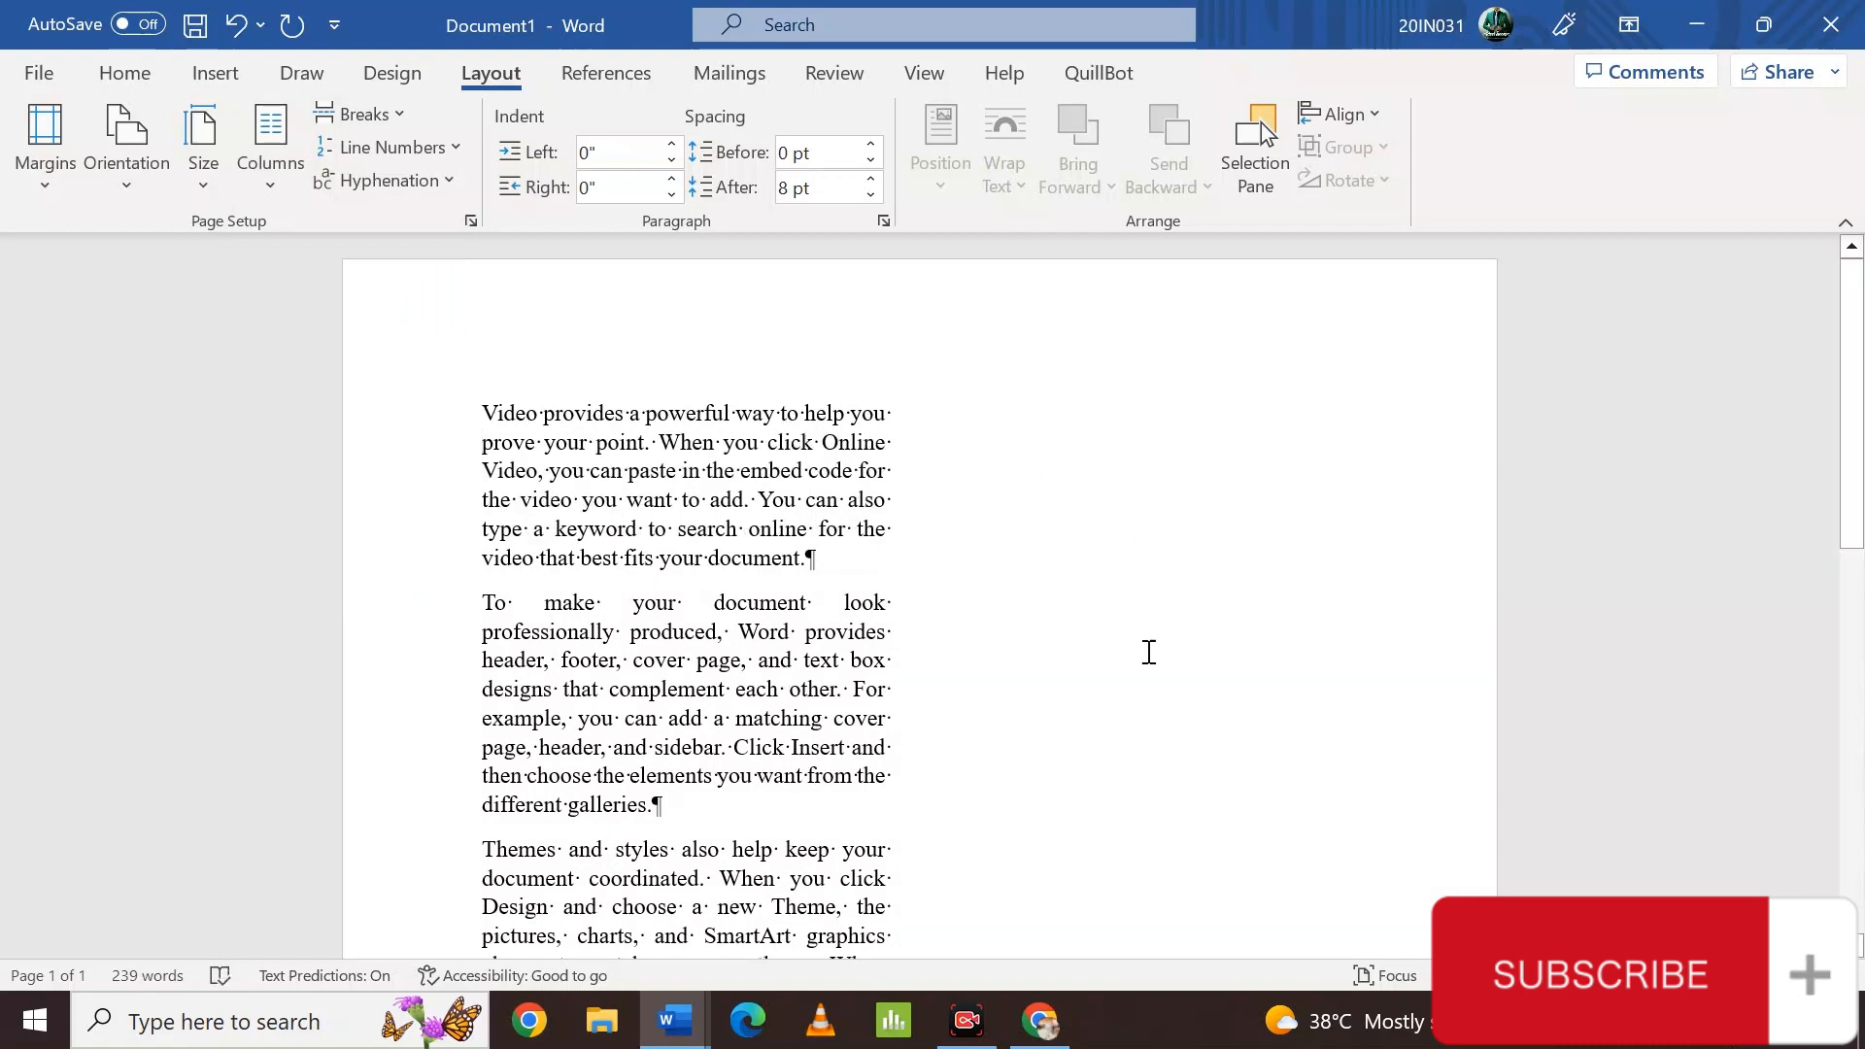
left_click(1108, 533)
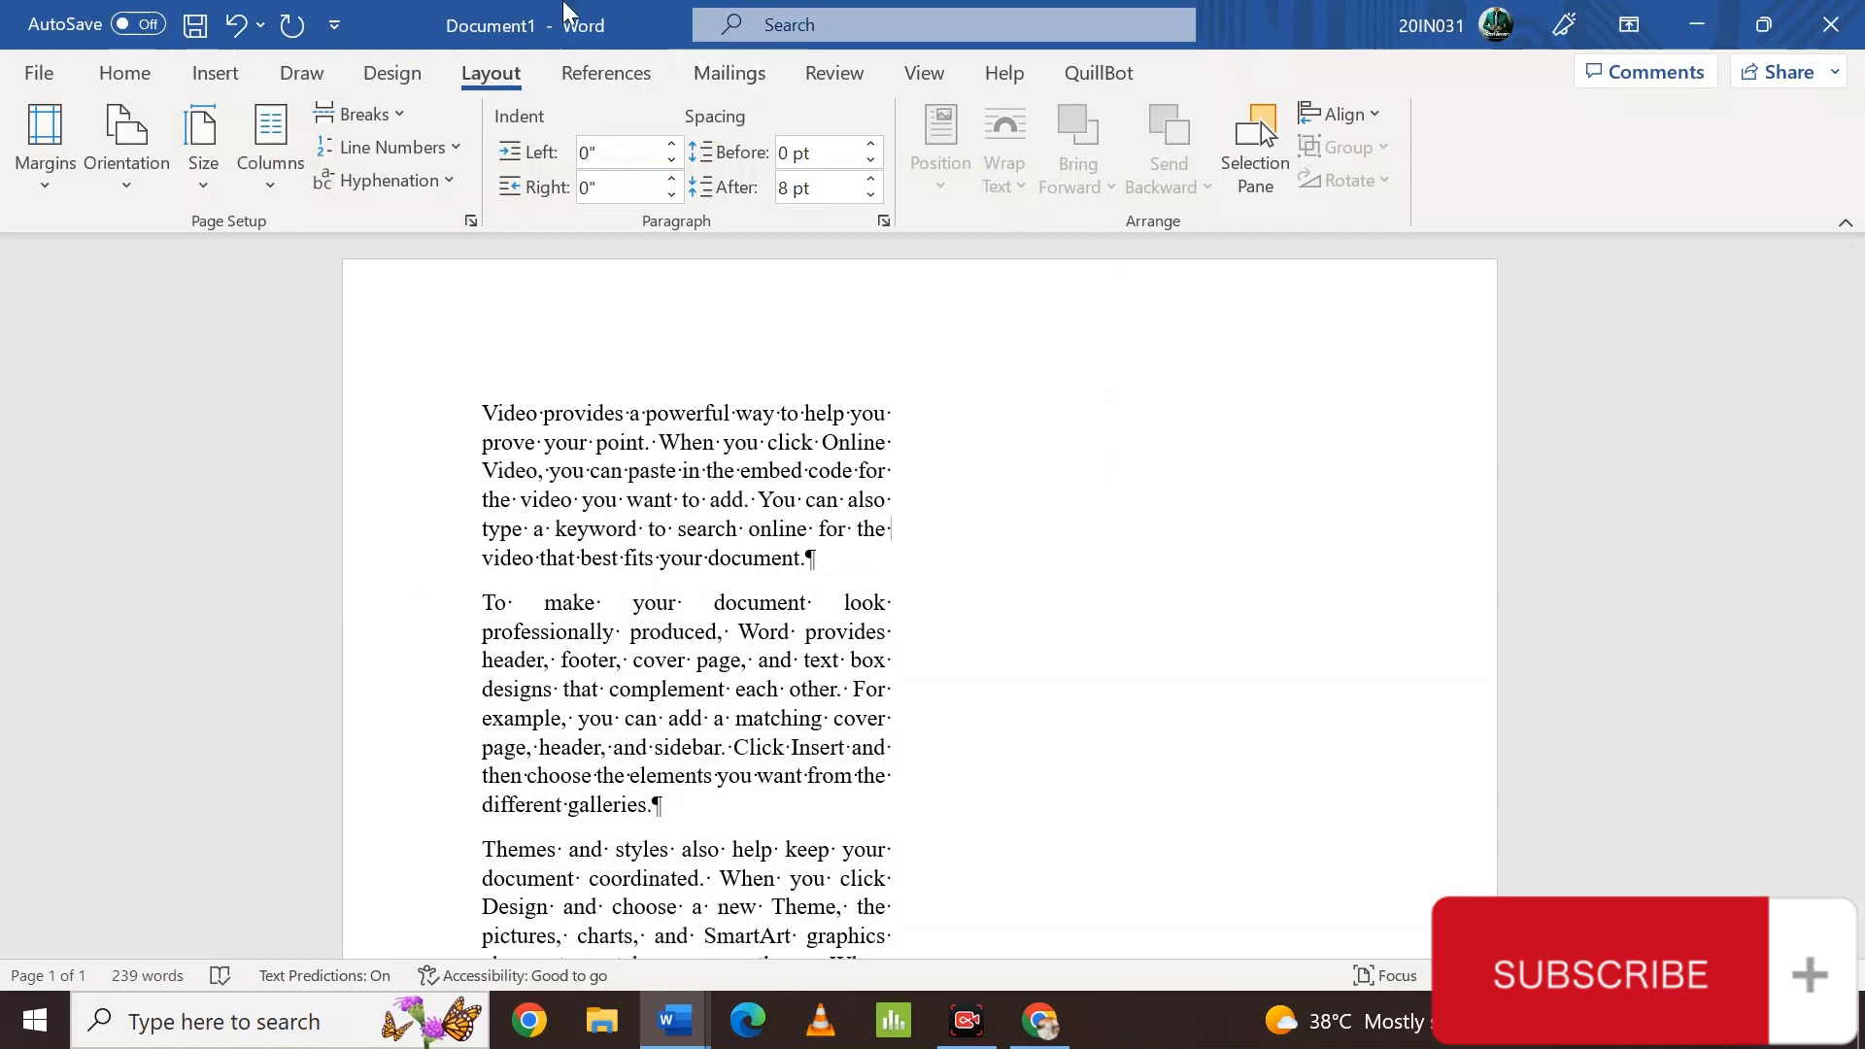
- Lay out the document text in three columns and check how it fills the page
left_click(270, 178)
left_click(317, 301)
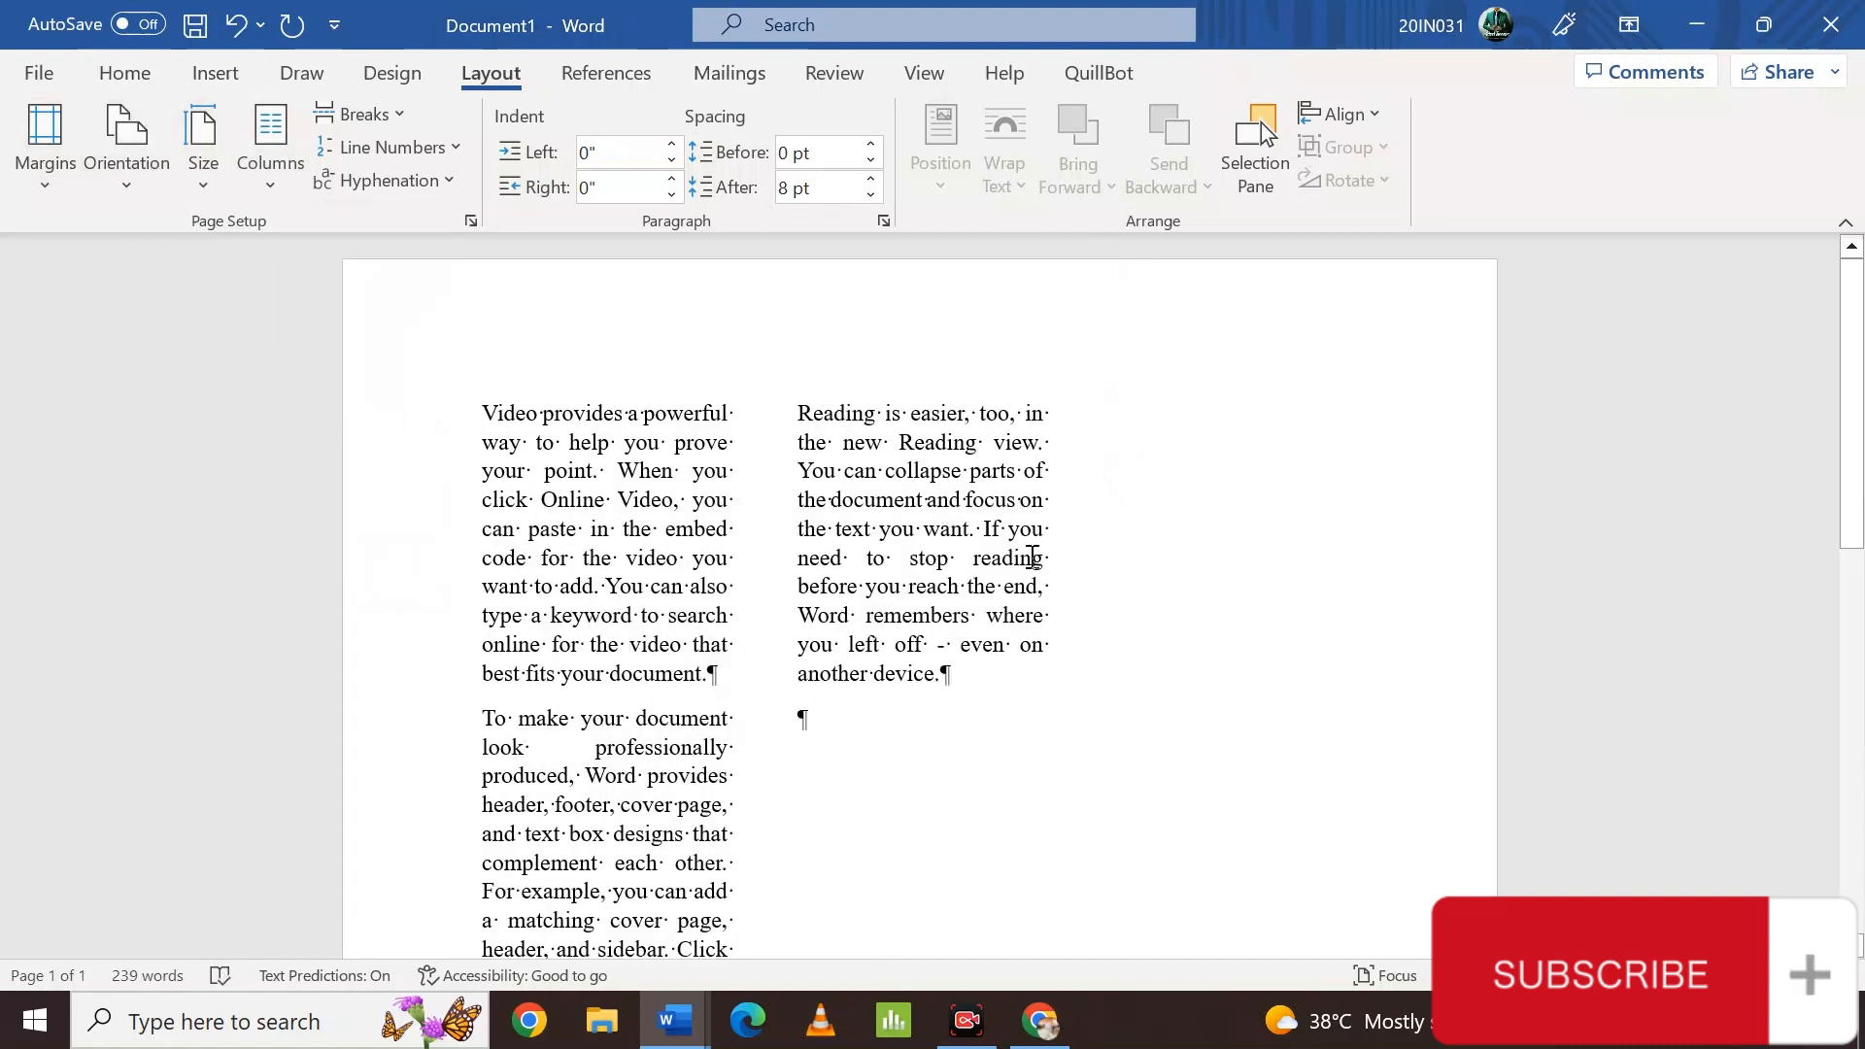
scroll(1031, 556, "down", 12)
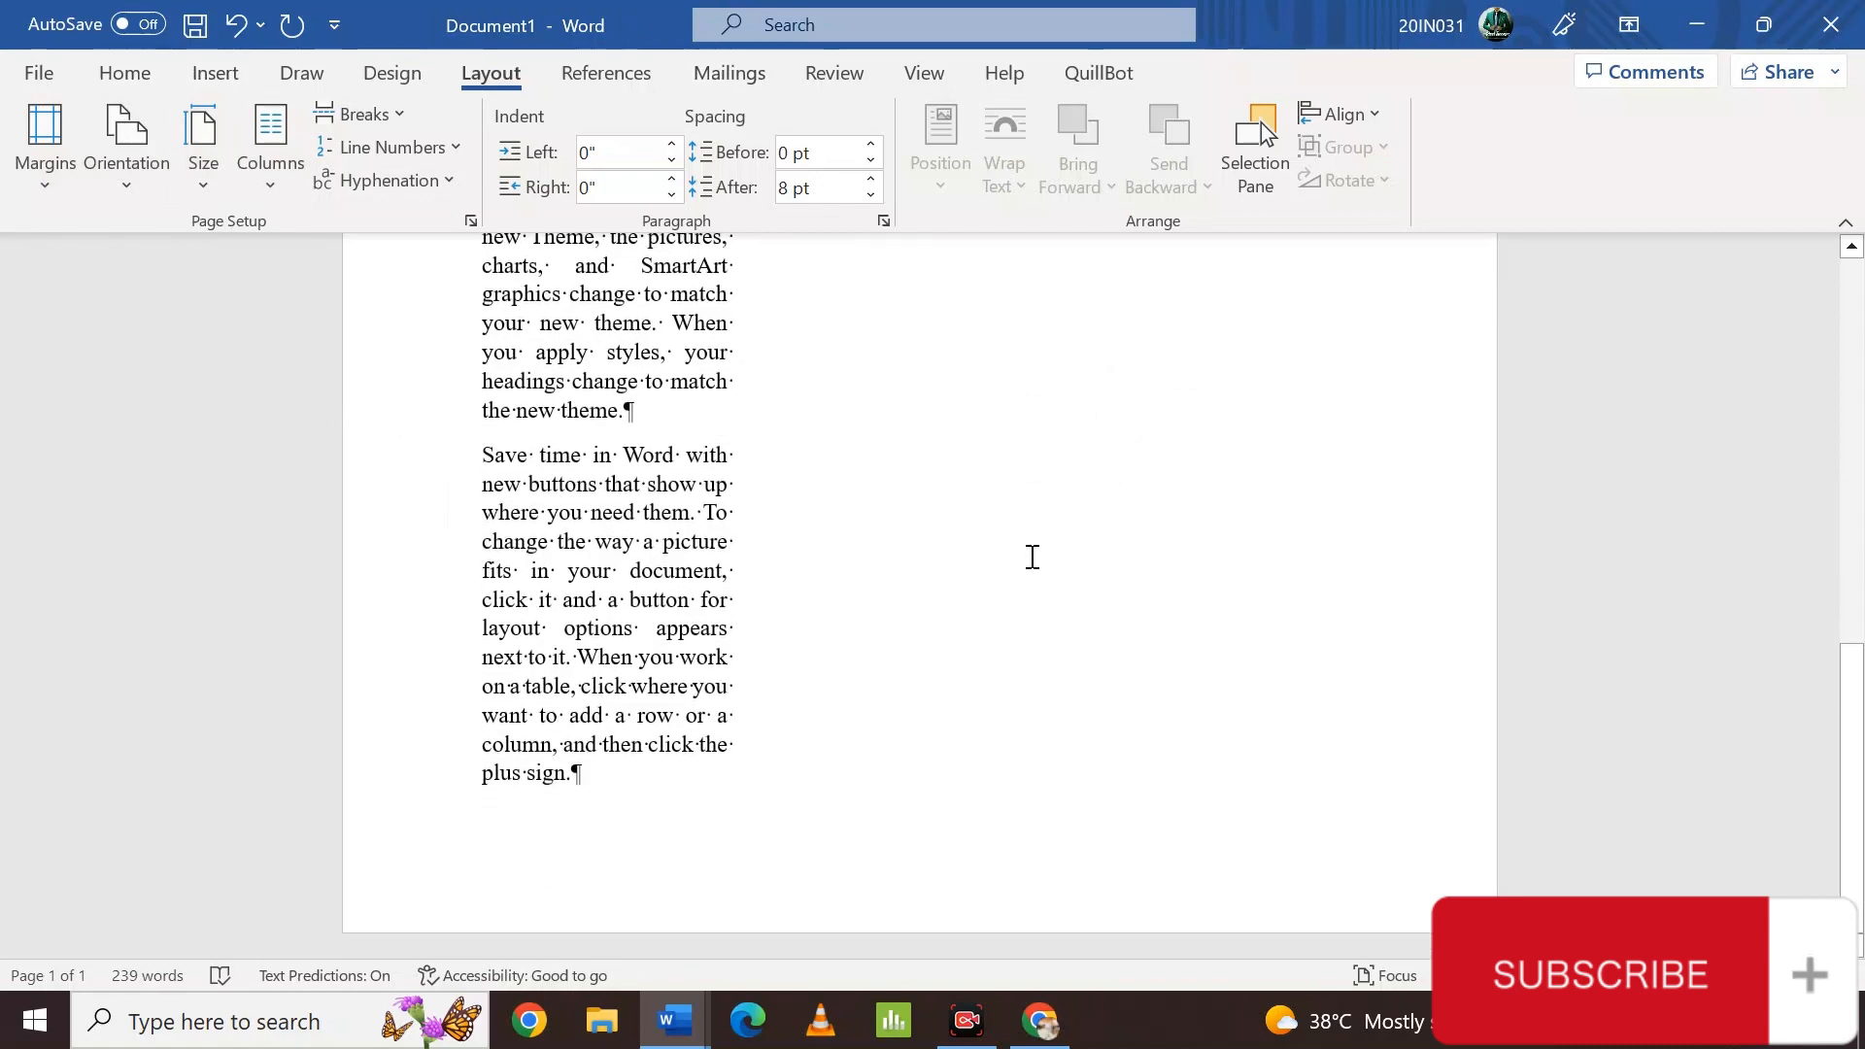
scroll(985, 624, "up", 12)
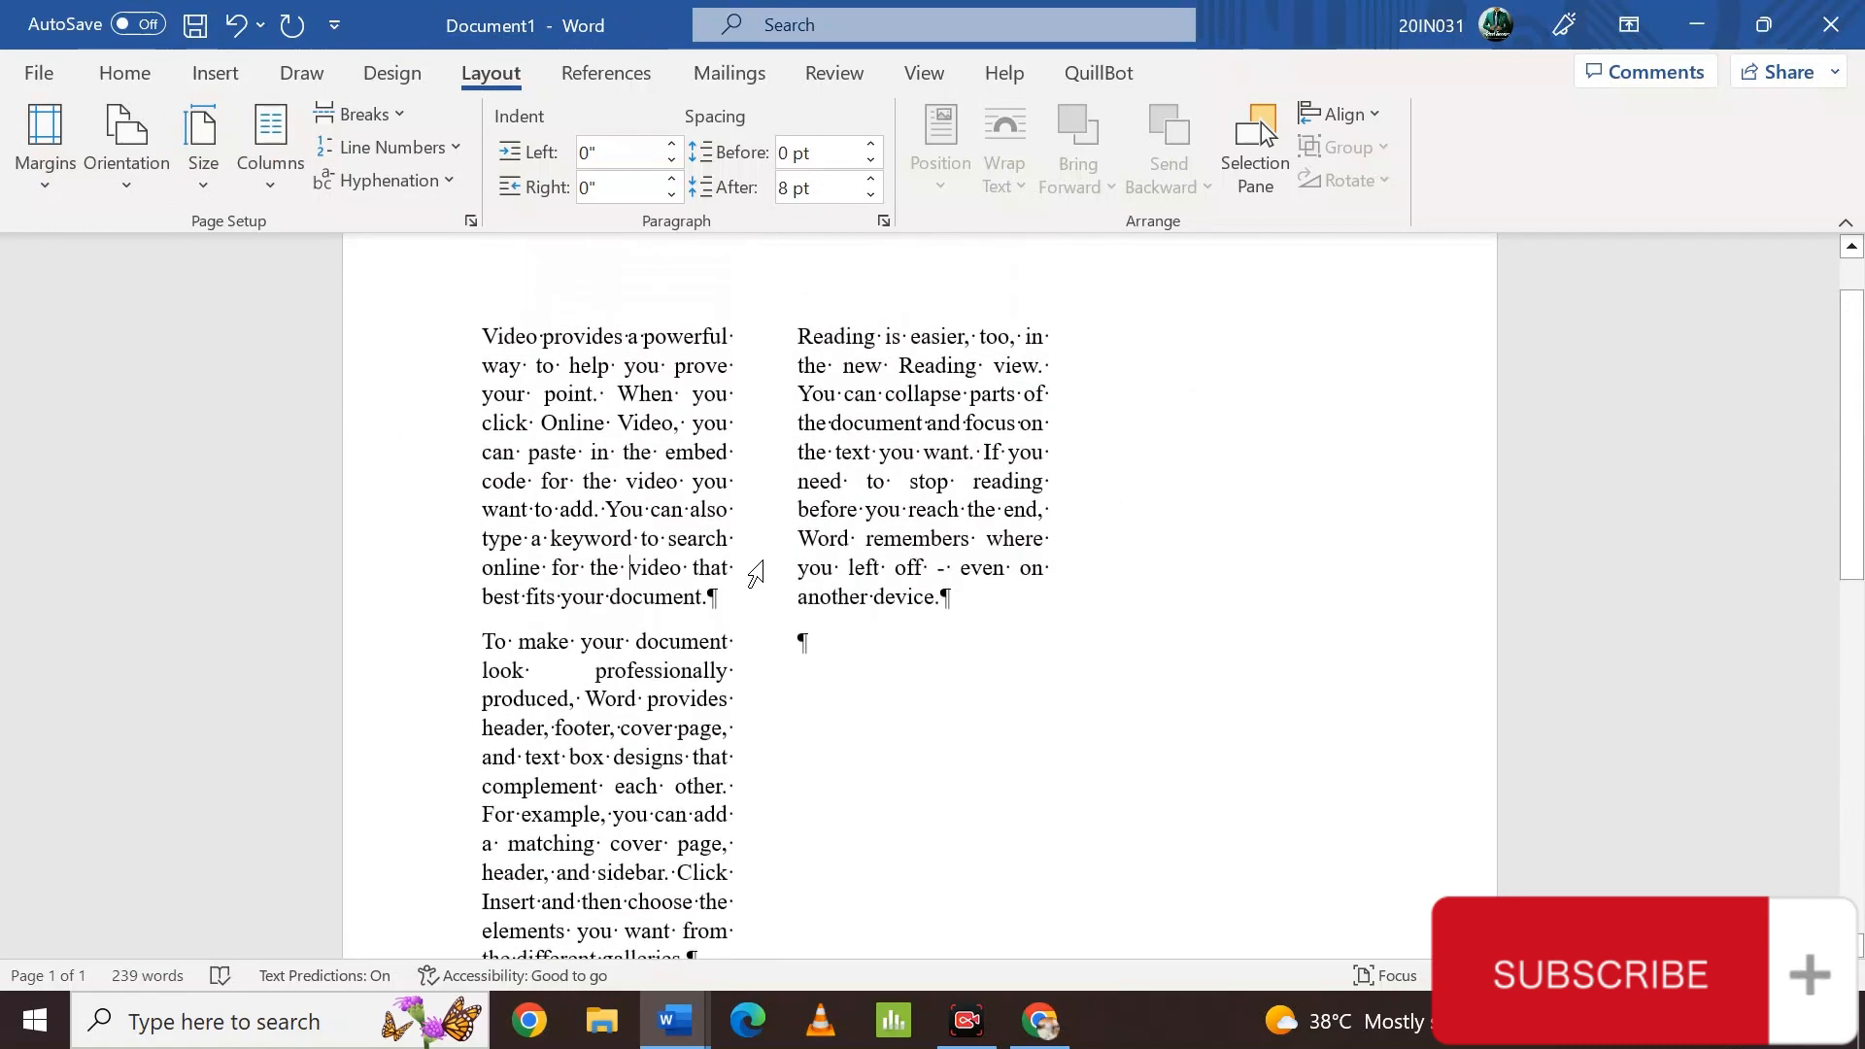
- Copy the entire document text and paste it on a new line after the last paragraph, ending "another device."
key("ctrl+a")
key("ctrl+c")
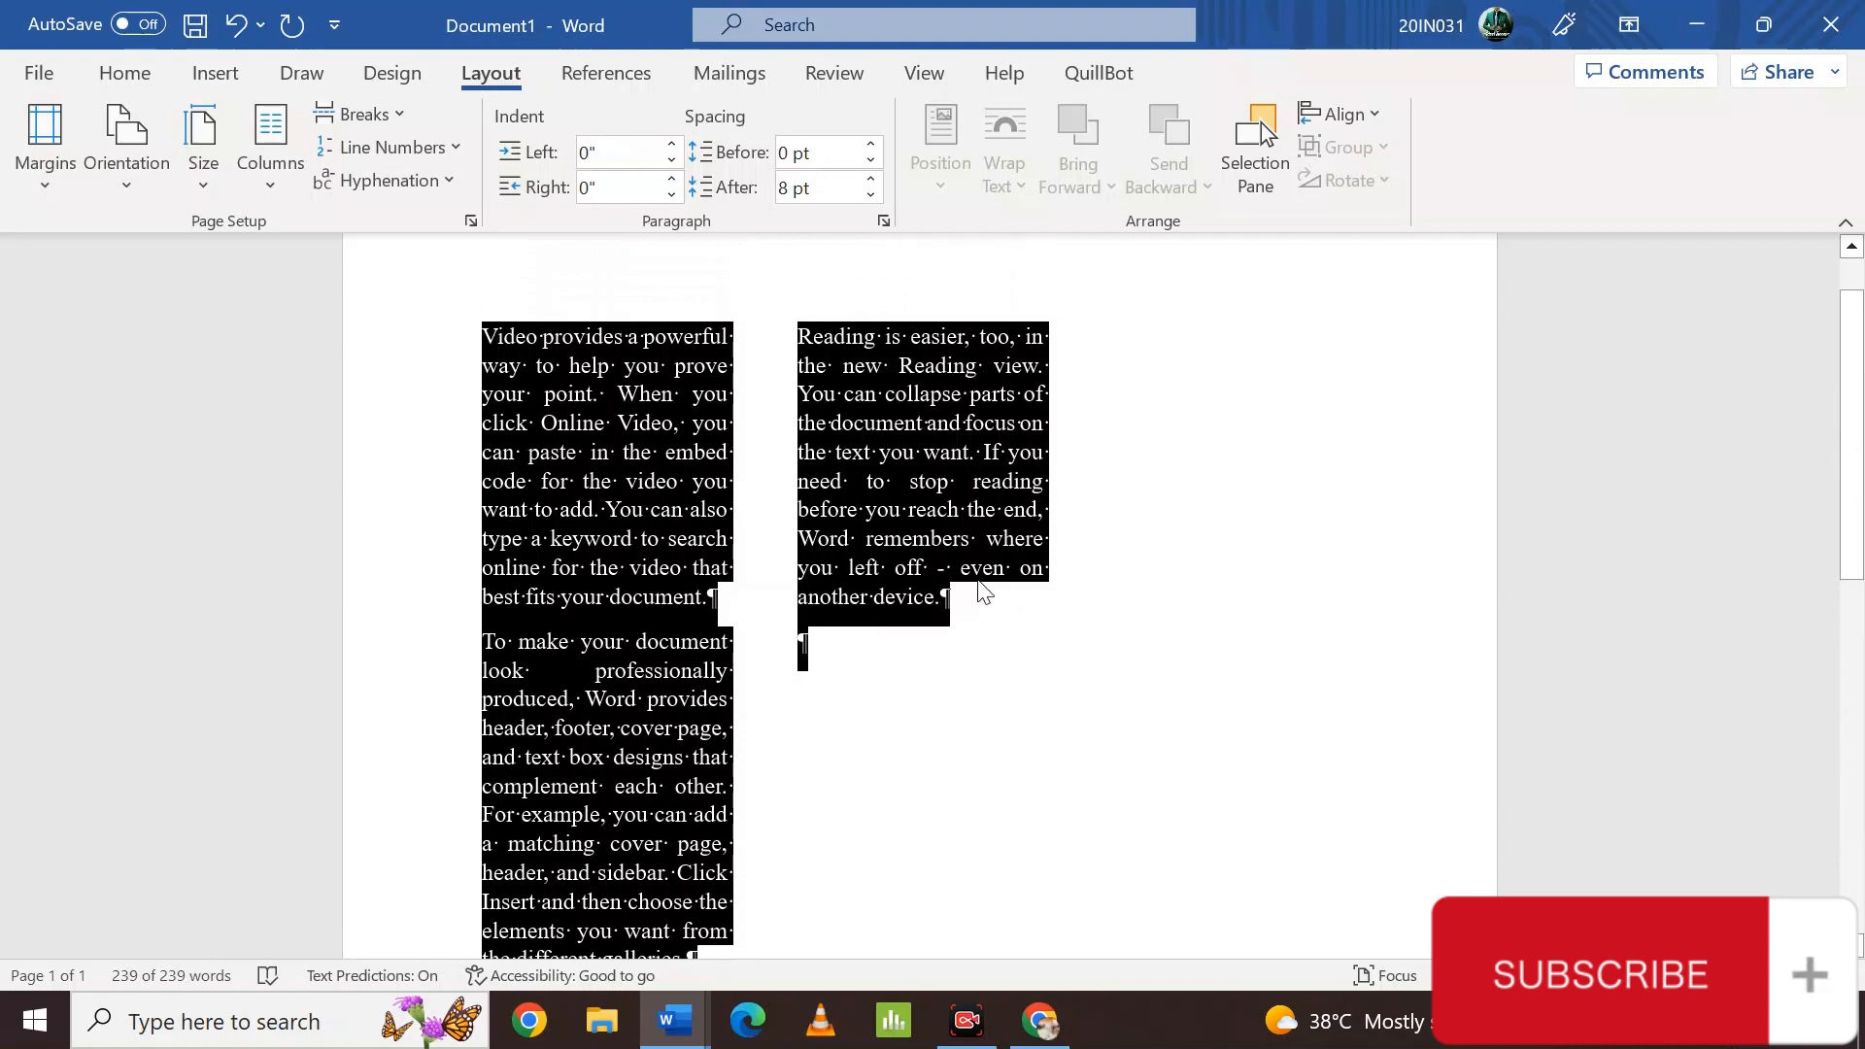
left_click(964, 602)
key("Return")
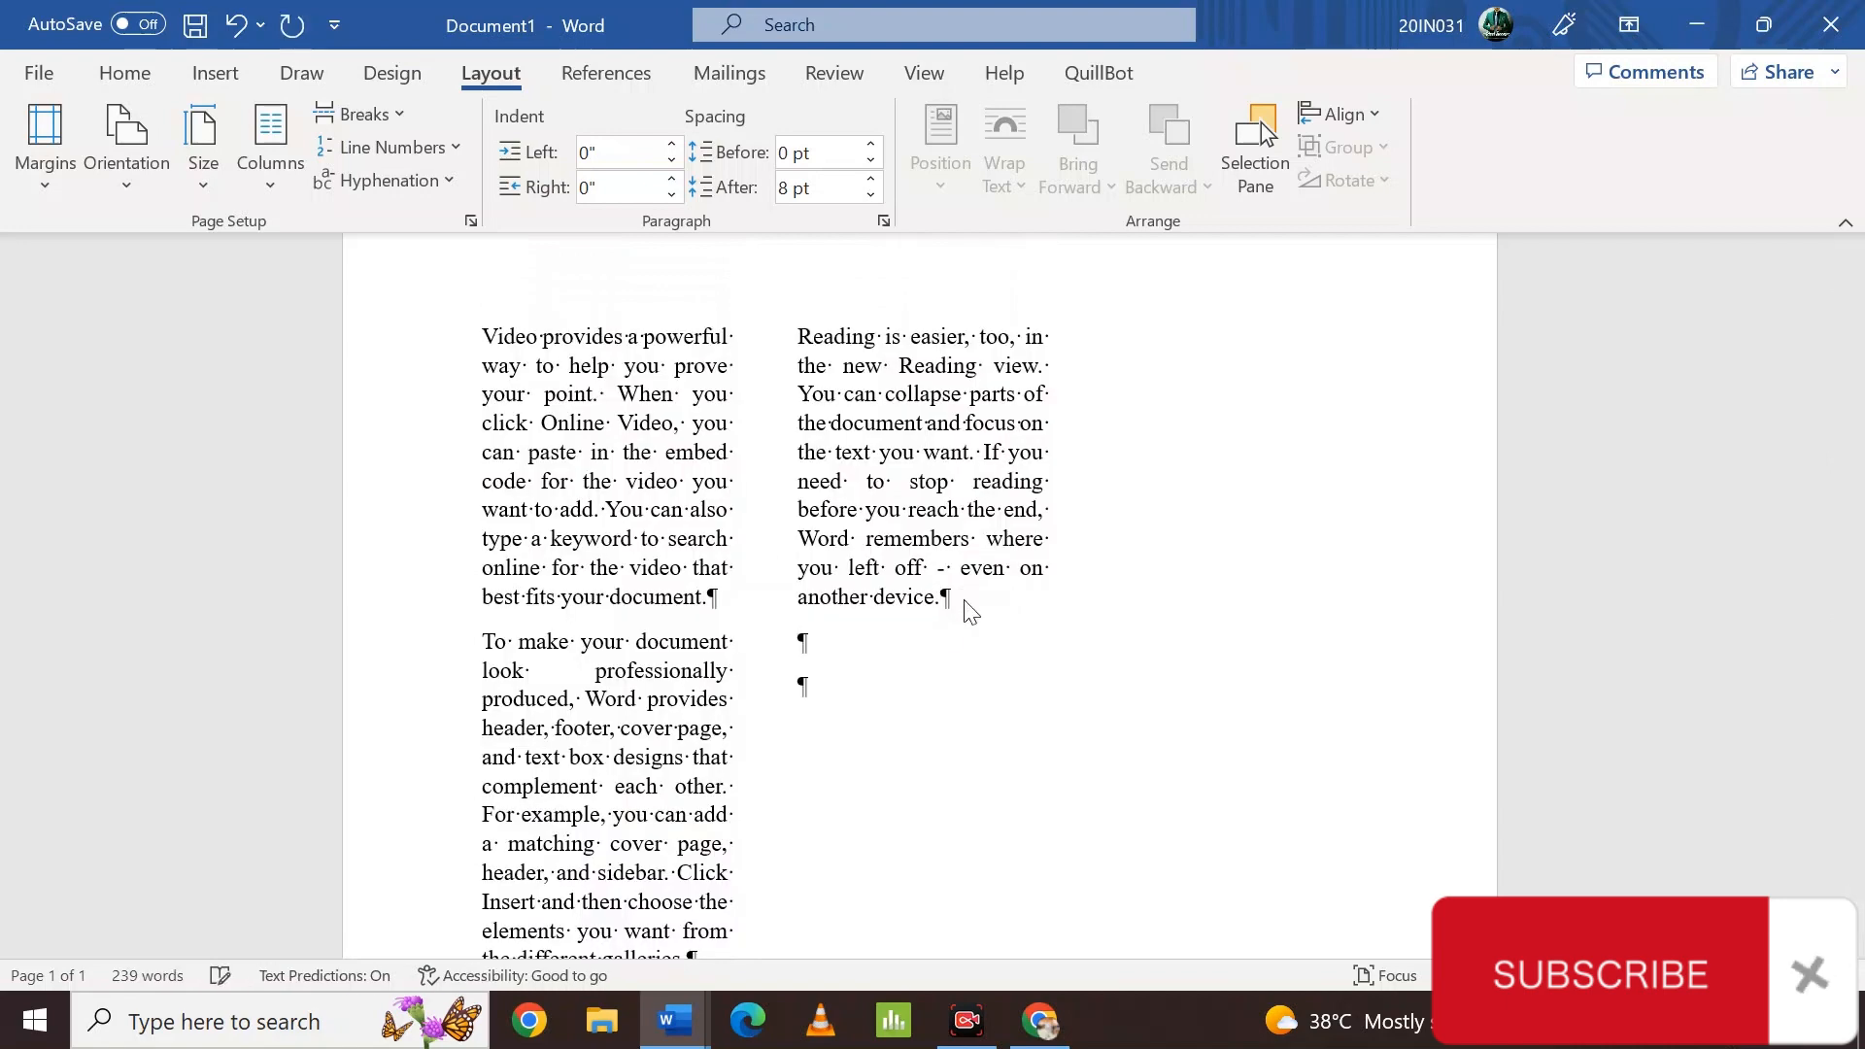
key("ctrl+v")
scroll(964, 599, "down", 3)
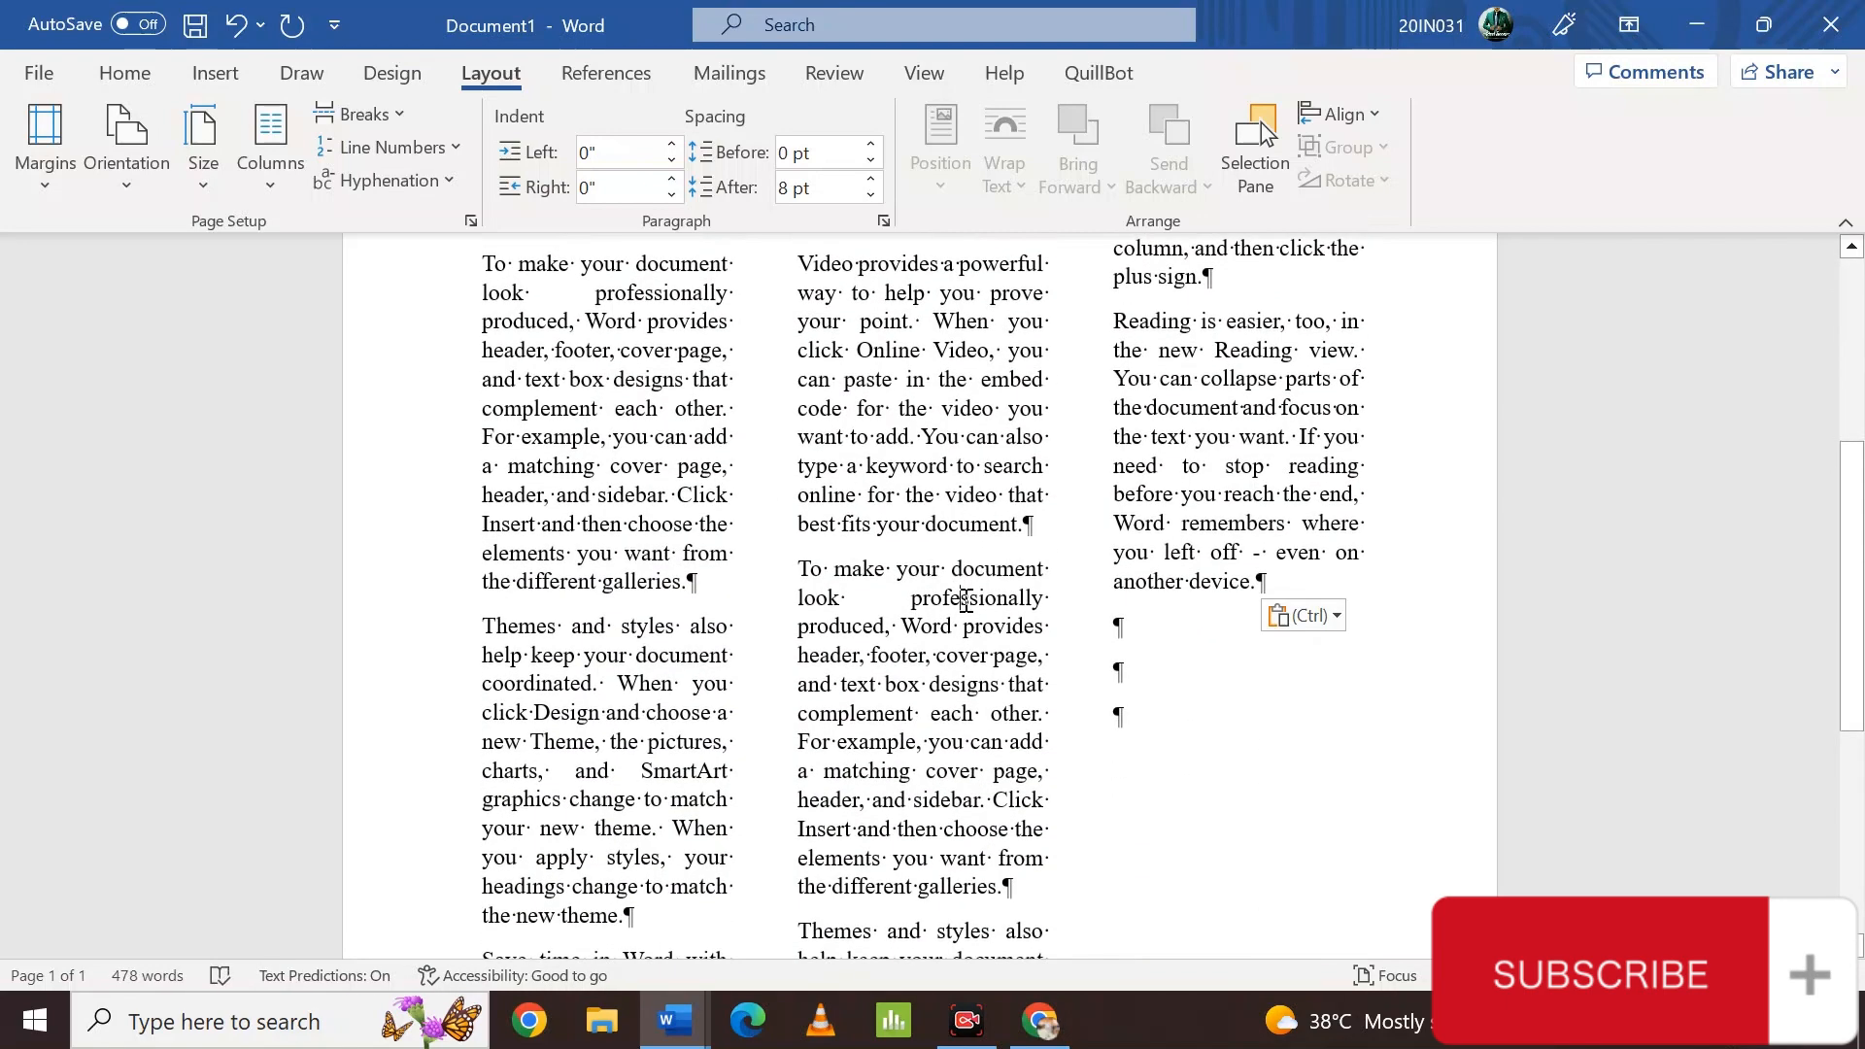
- Paste another copy of the text after the final "another device." paragraph to extend the document
double_click(964, 599)
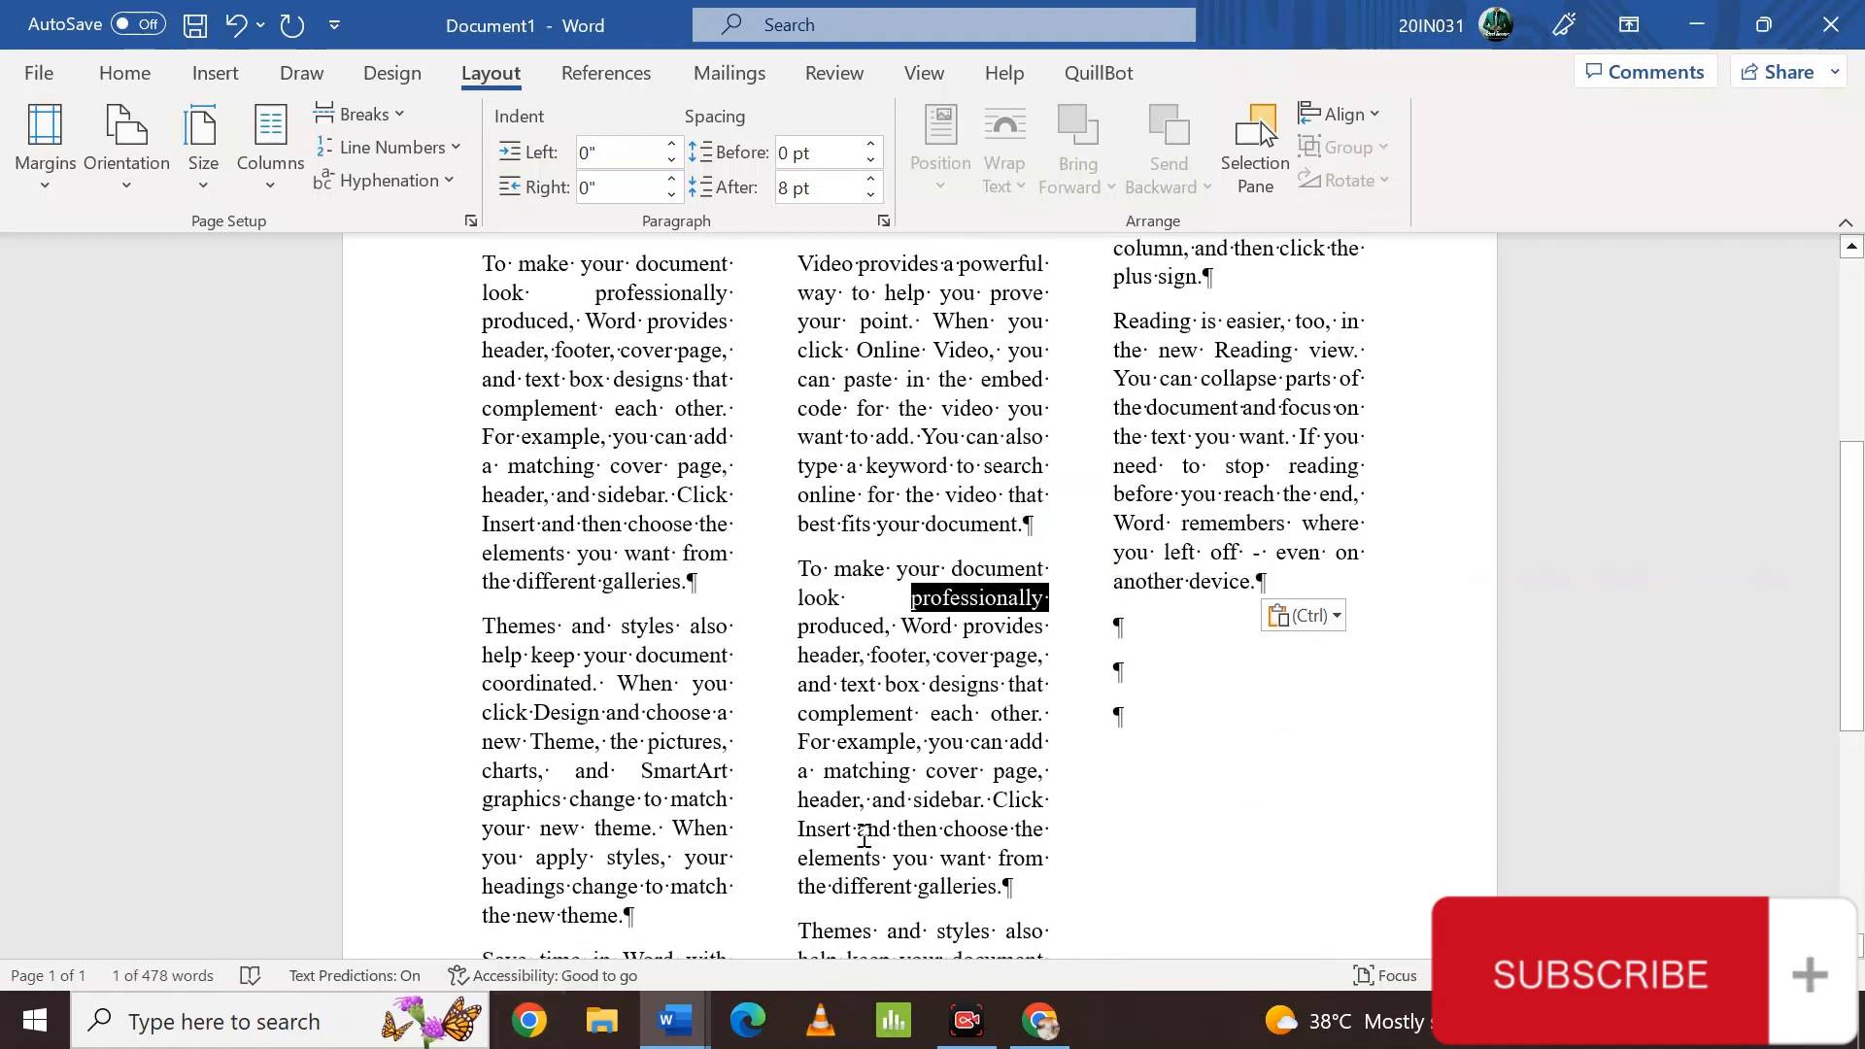
scroll(1234, 936, "down", 5)
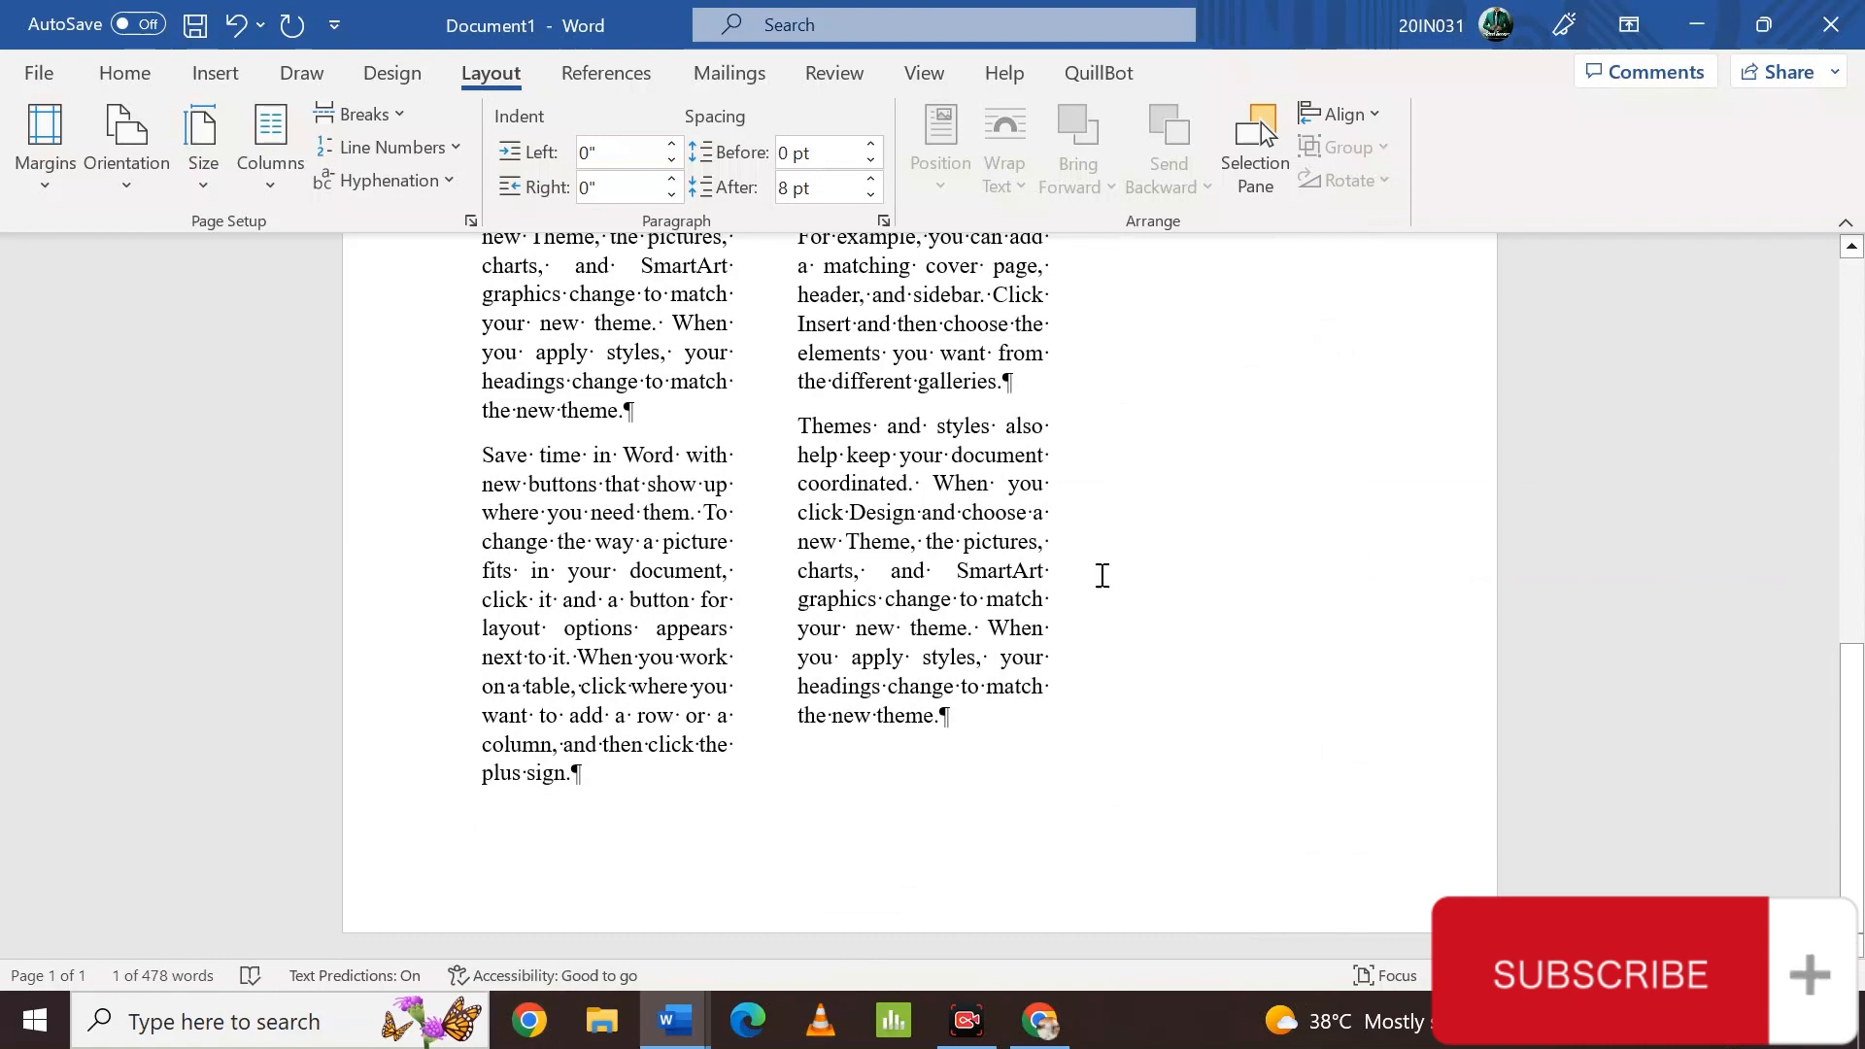
scroll(1124, 566, "up", 4)
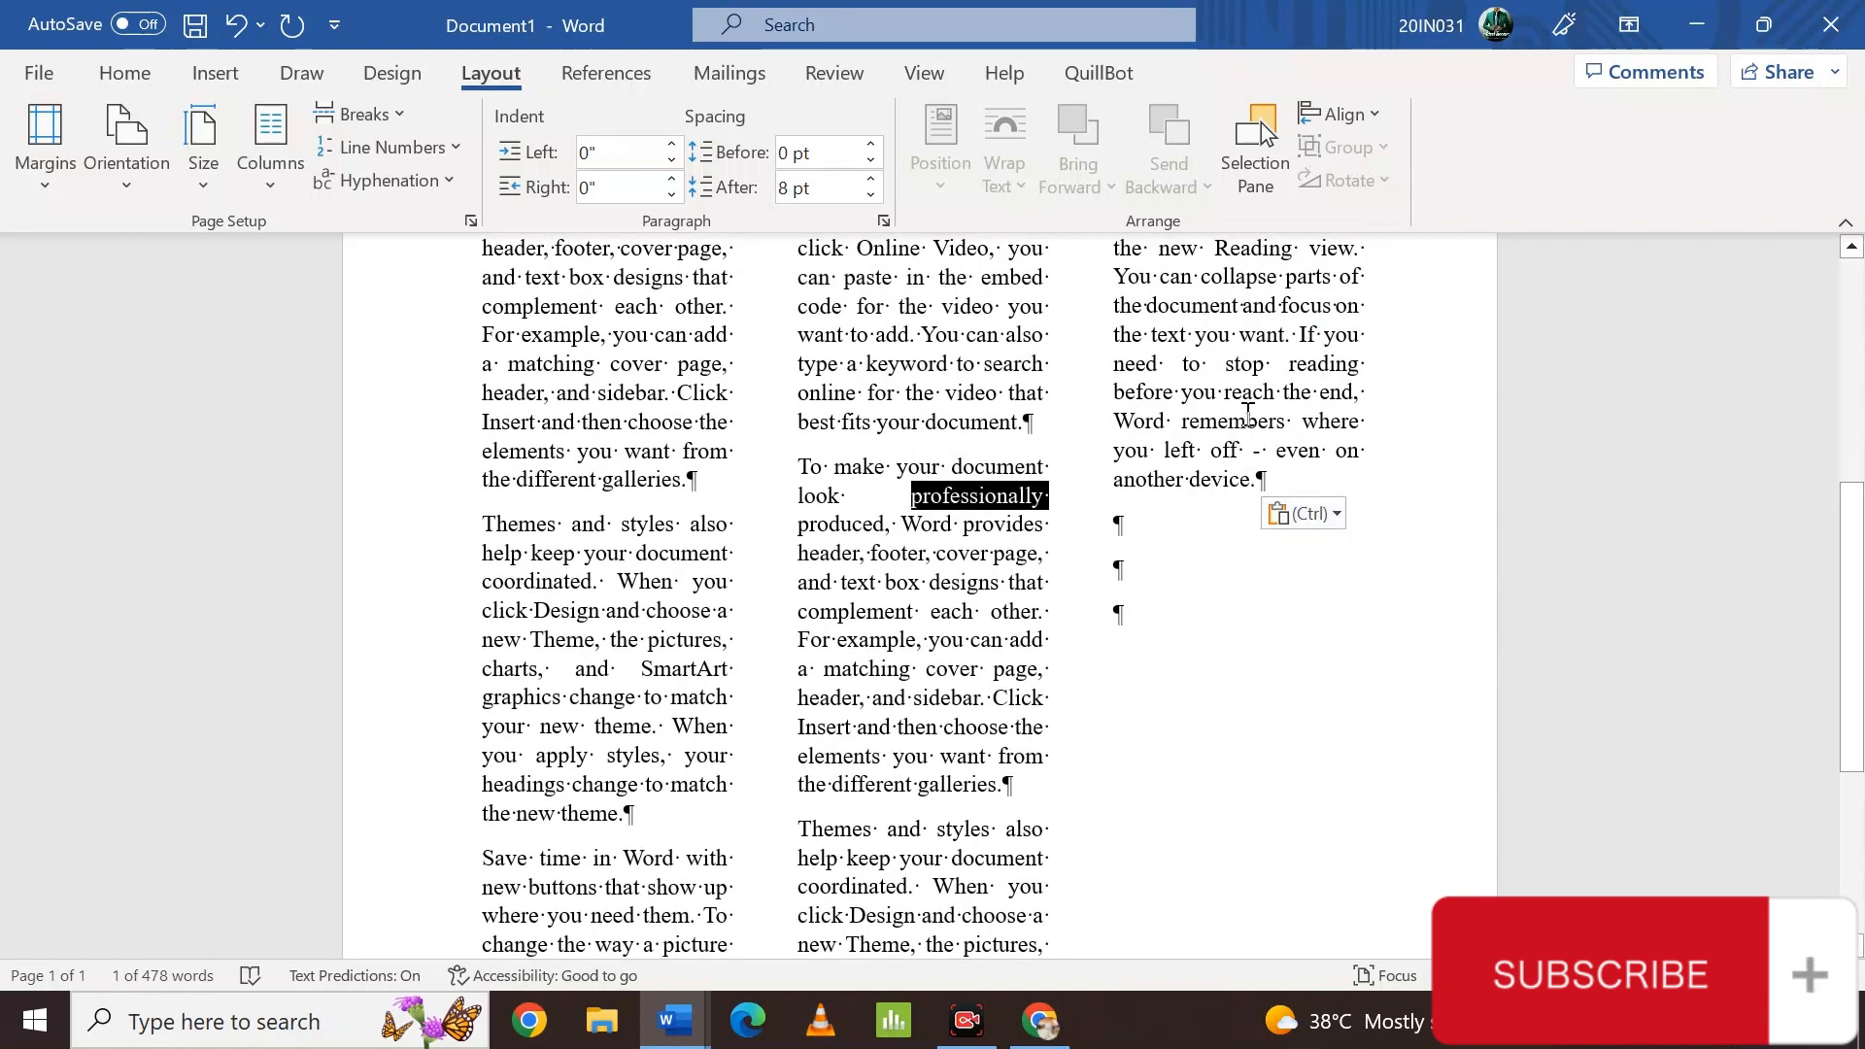
left_click(1264, 480)
type("Video provides a powerful way to help you prove your point. When you click Online Video, you can paste in the embed code for the video you want to add. You can also type a keyword to search online for the video that best fits your document. To make your document look professionally produced, Word provides header, footer, cover page, and text box designs that complement each other. For example, you can add a matching cover page, header, and sidebar. Click Insert and then choose the elements you want from the different galleries. Themes and styles also help keep your document coordinated. When you click Design and choose a new Theme, the pictures, charts, and SmartArt graphics change to match your new theme. When you apply styles, your headings change to match the new theme. Save time in Word with new buttons that show up where you need them. To change the way a picture fits in your document, click it and a button for layout options appears next to it. When you work on a table, click where you want to add a row or a column, and then click the plus sign. Reading is easier, too, in the new Reading view. You can collapse parts of the document and focus on the text you want. If you need to stop reading before you reach the end, Word remembers where you left off - even on another device.")
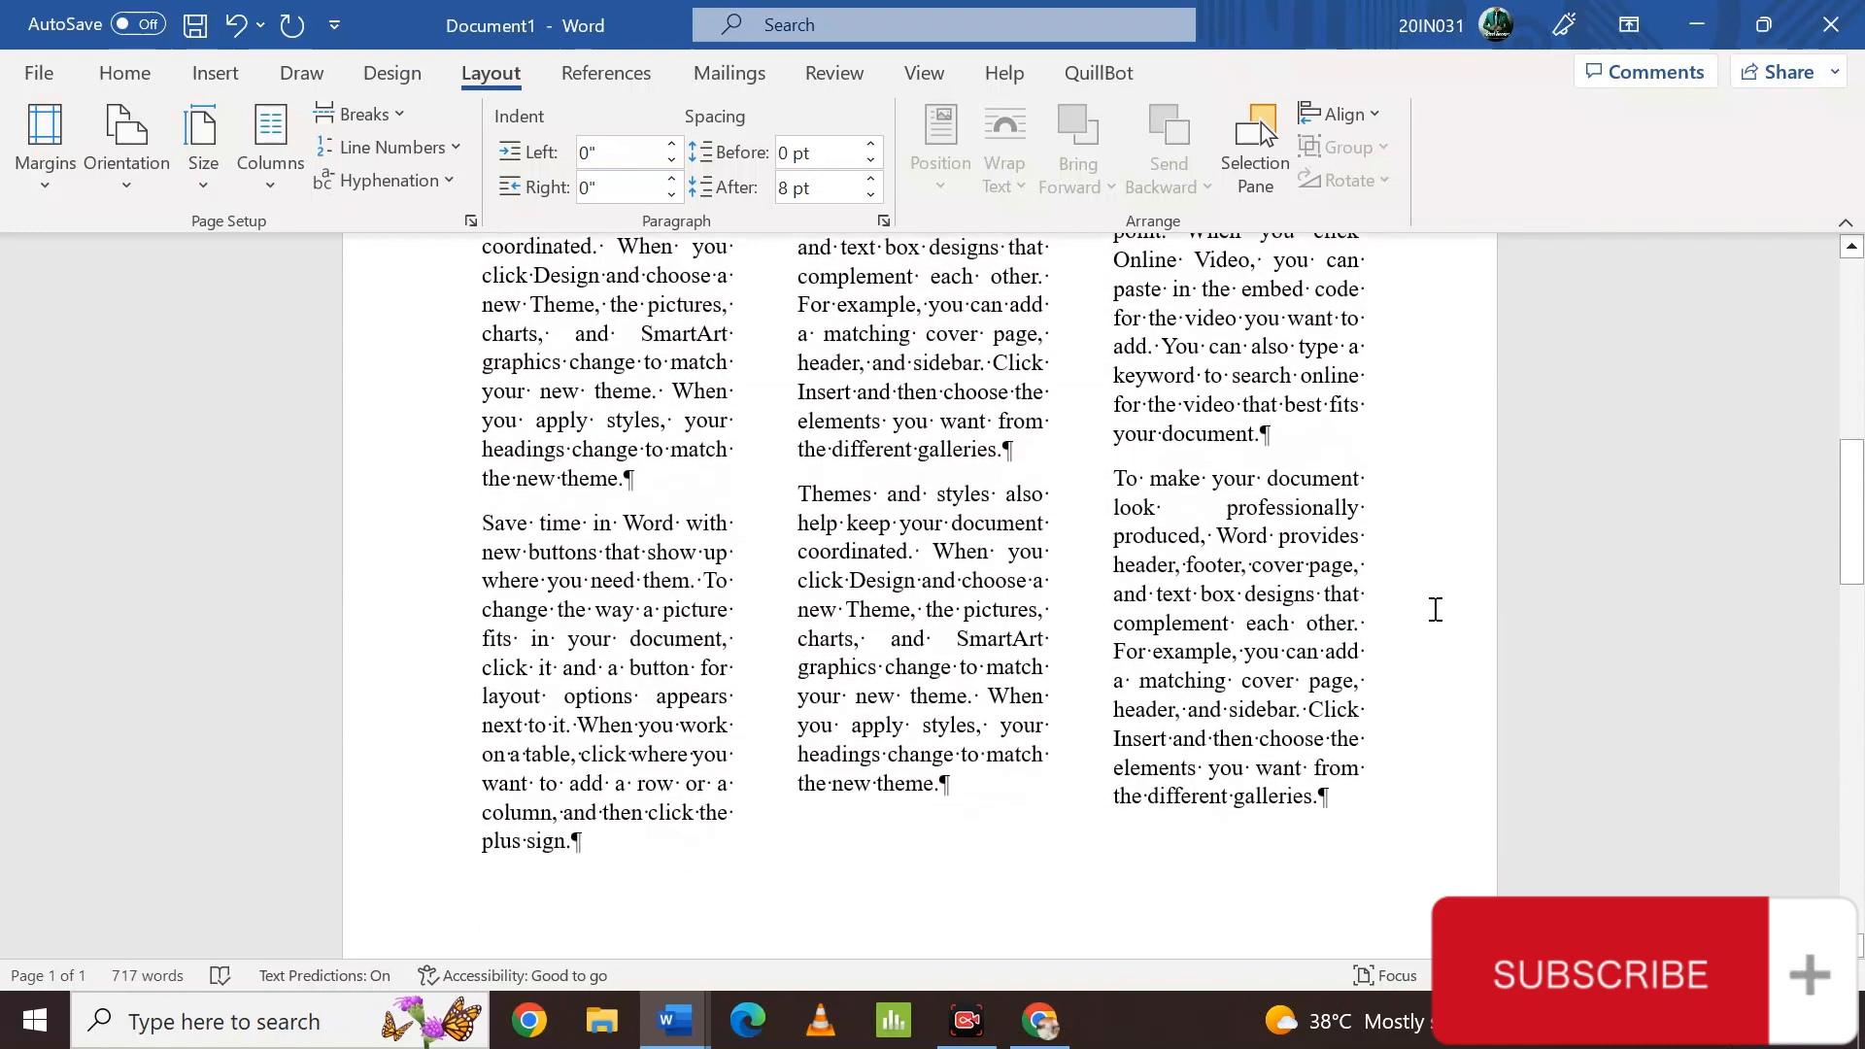
scroll(914, 563, "down", 5)
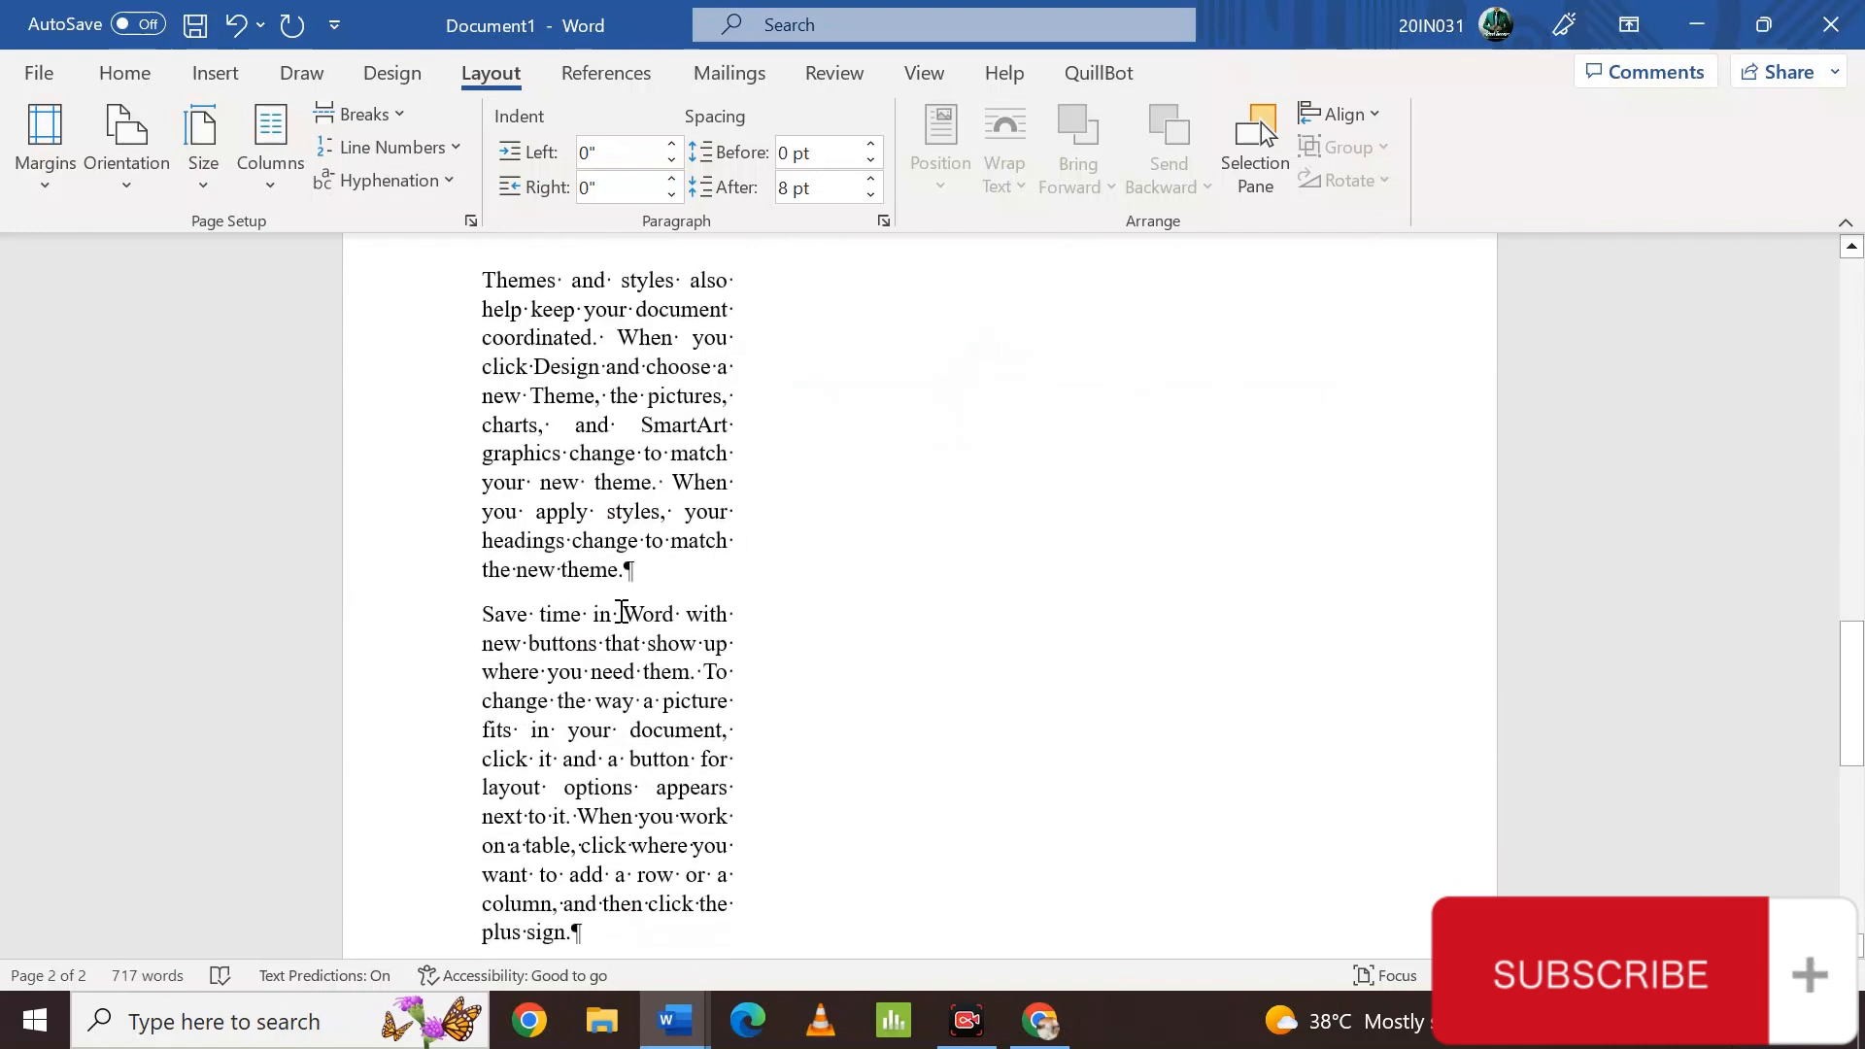
- Switch the document to the Left column layout, with a narrow first column and a wide second one
key("ctrl+a")
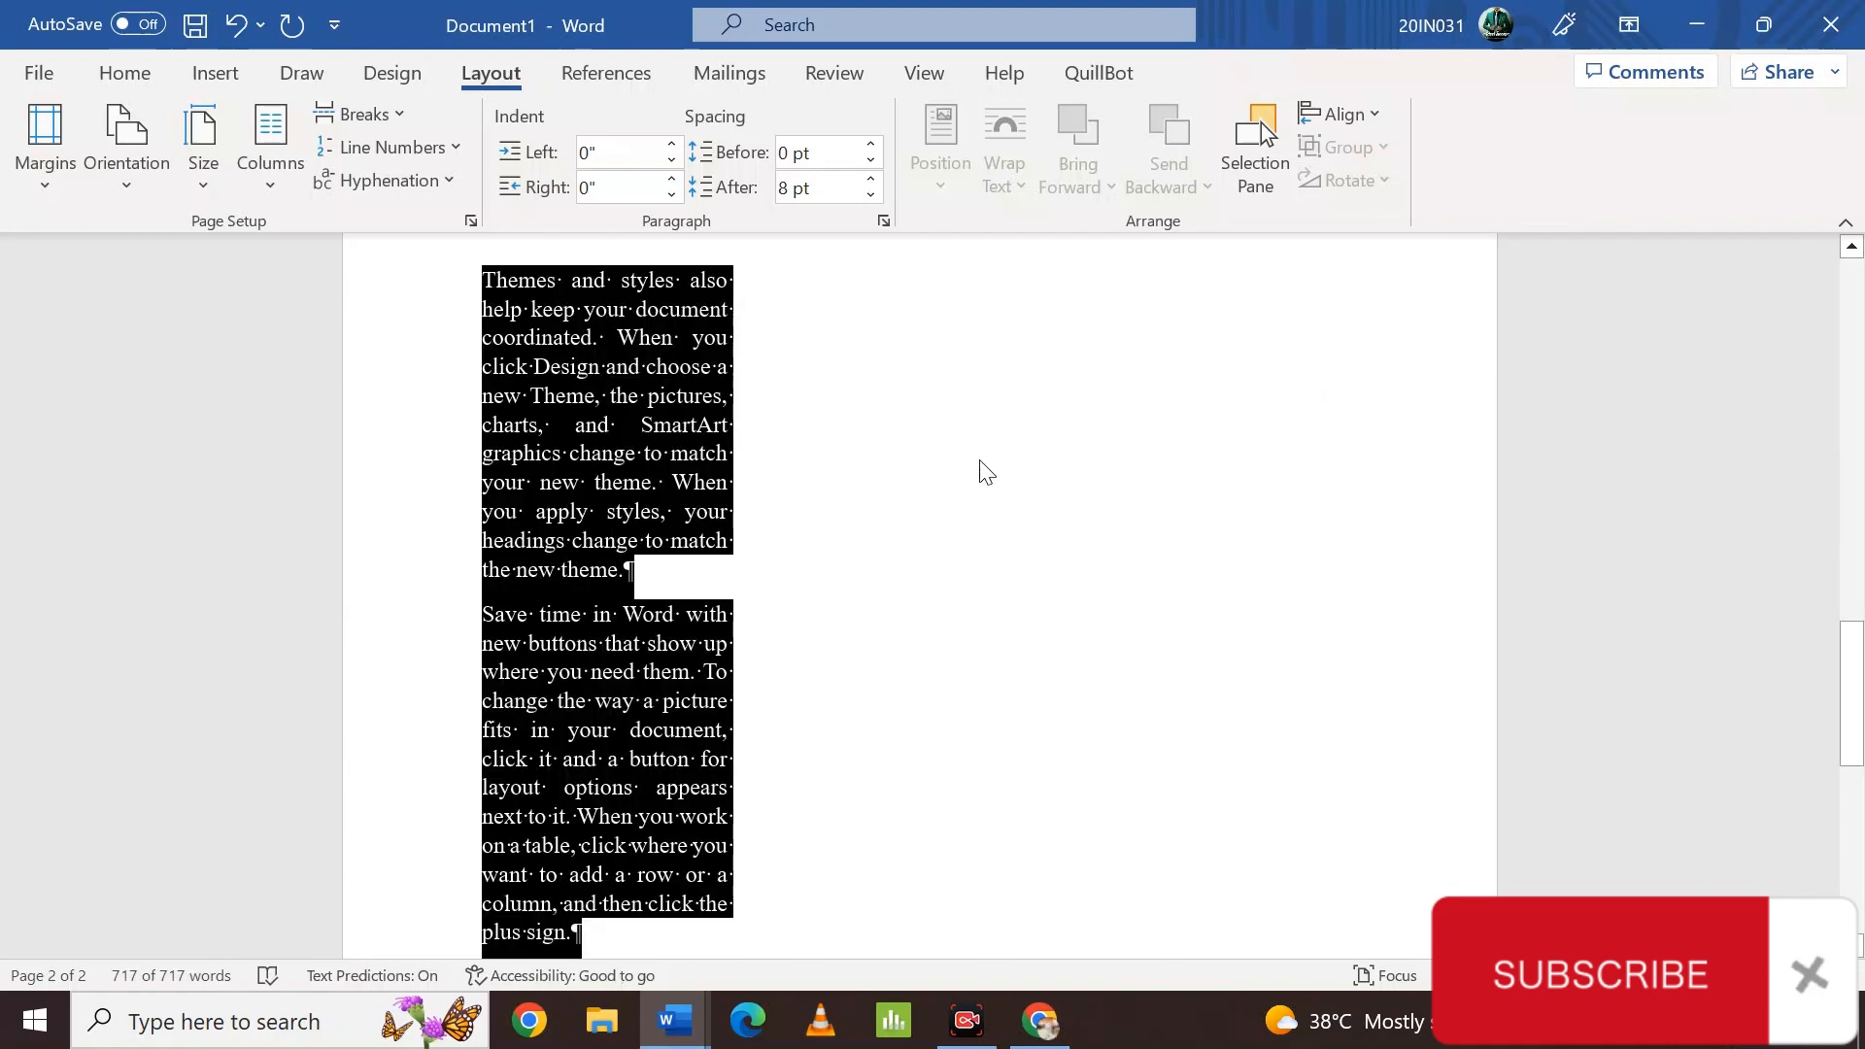
left_click(982, 470)
left_click(277, 175)
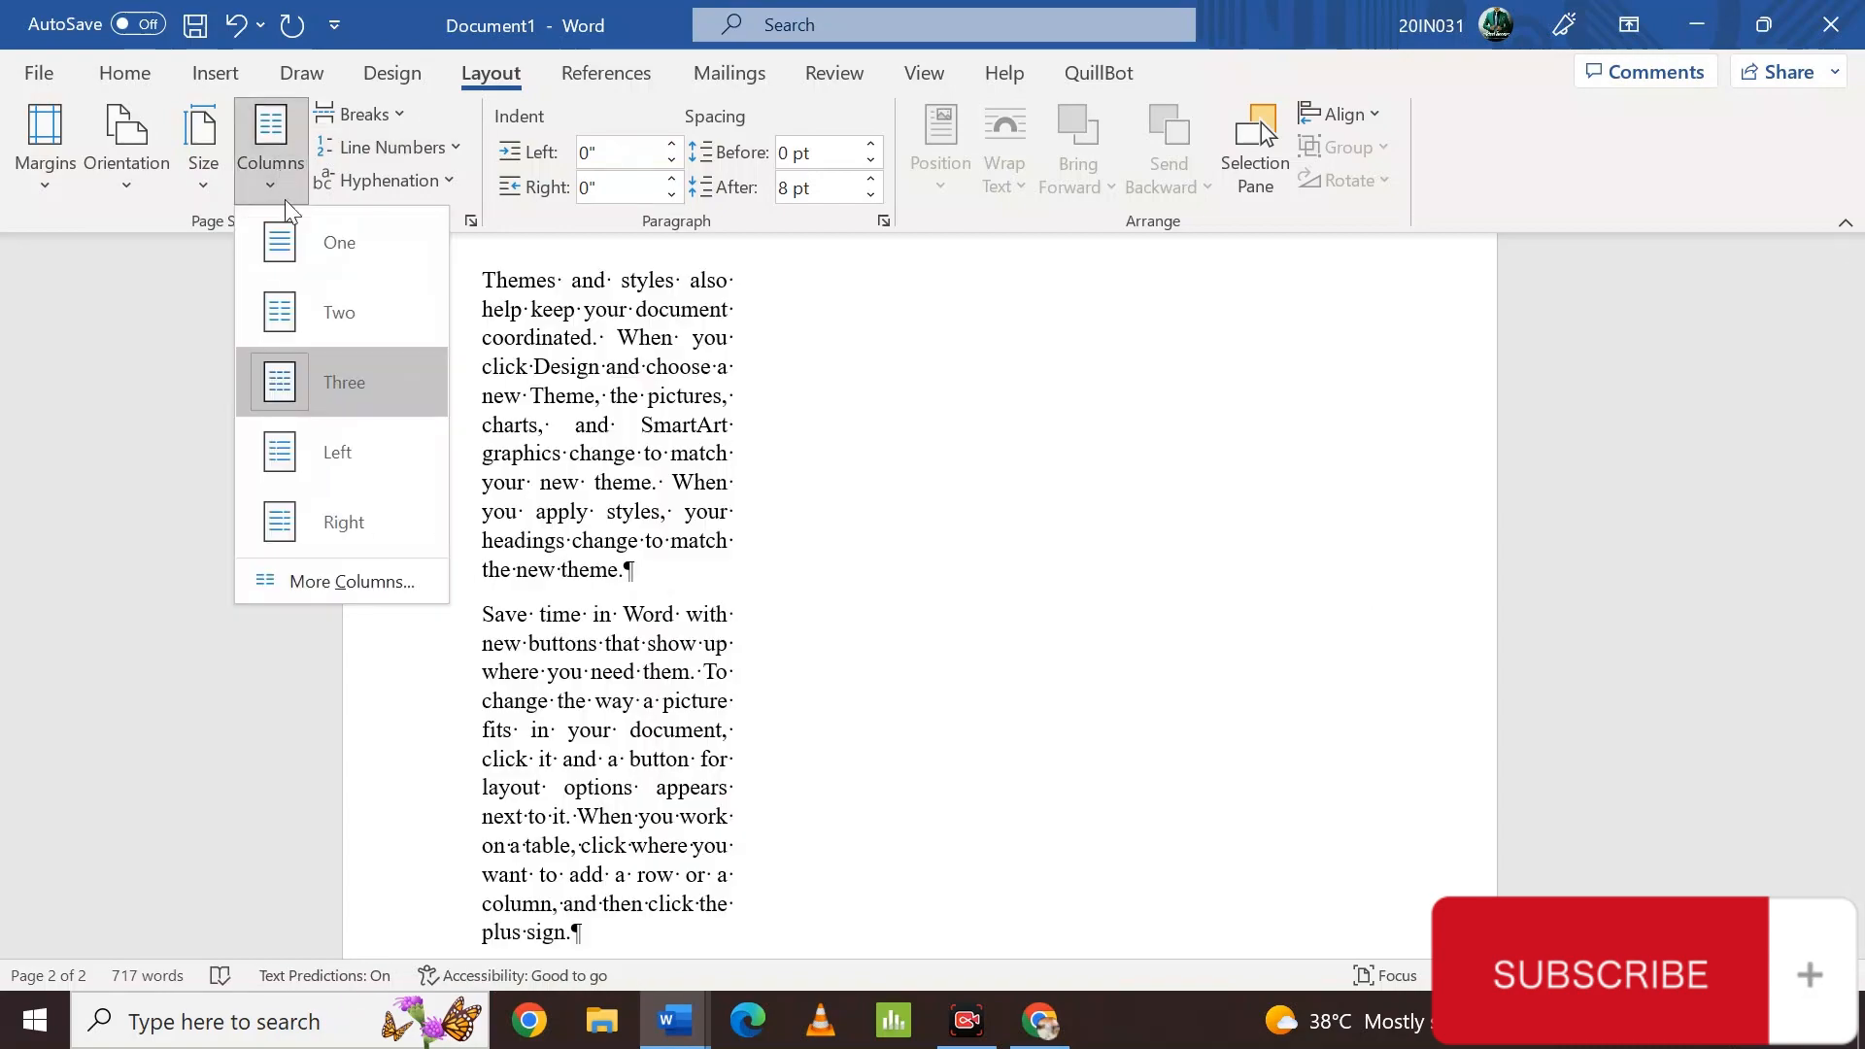
left_click(318, 457)
scroll(1082, 529, "up", 15)
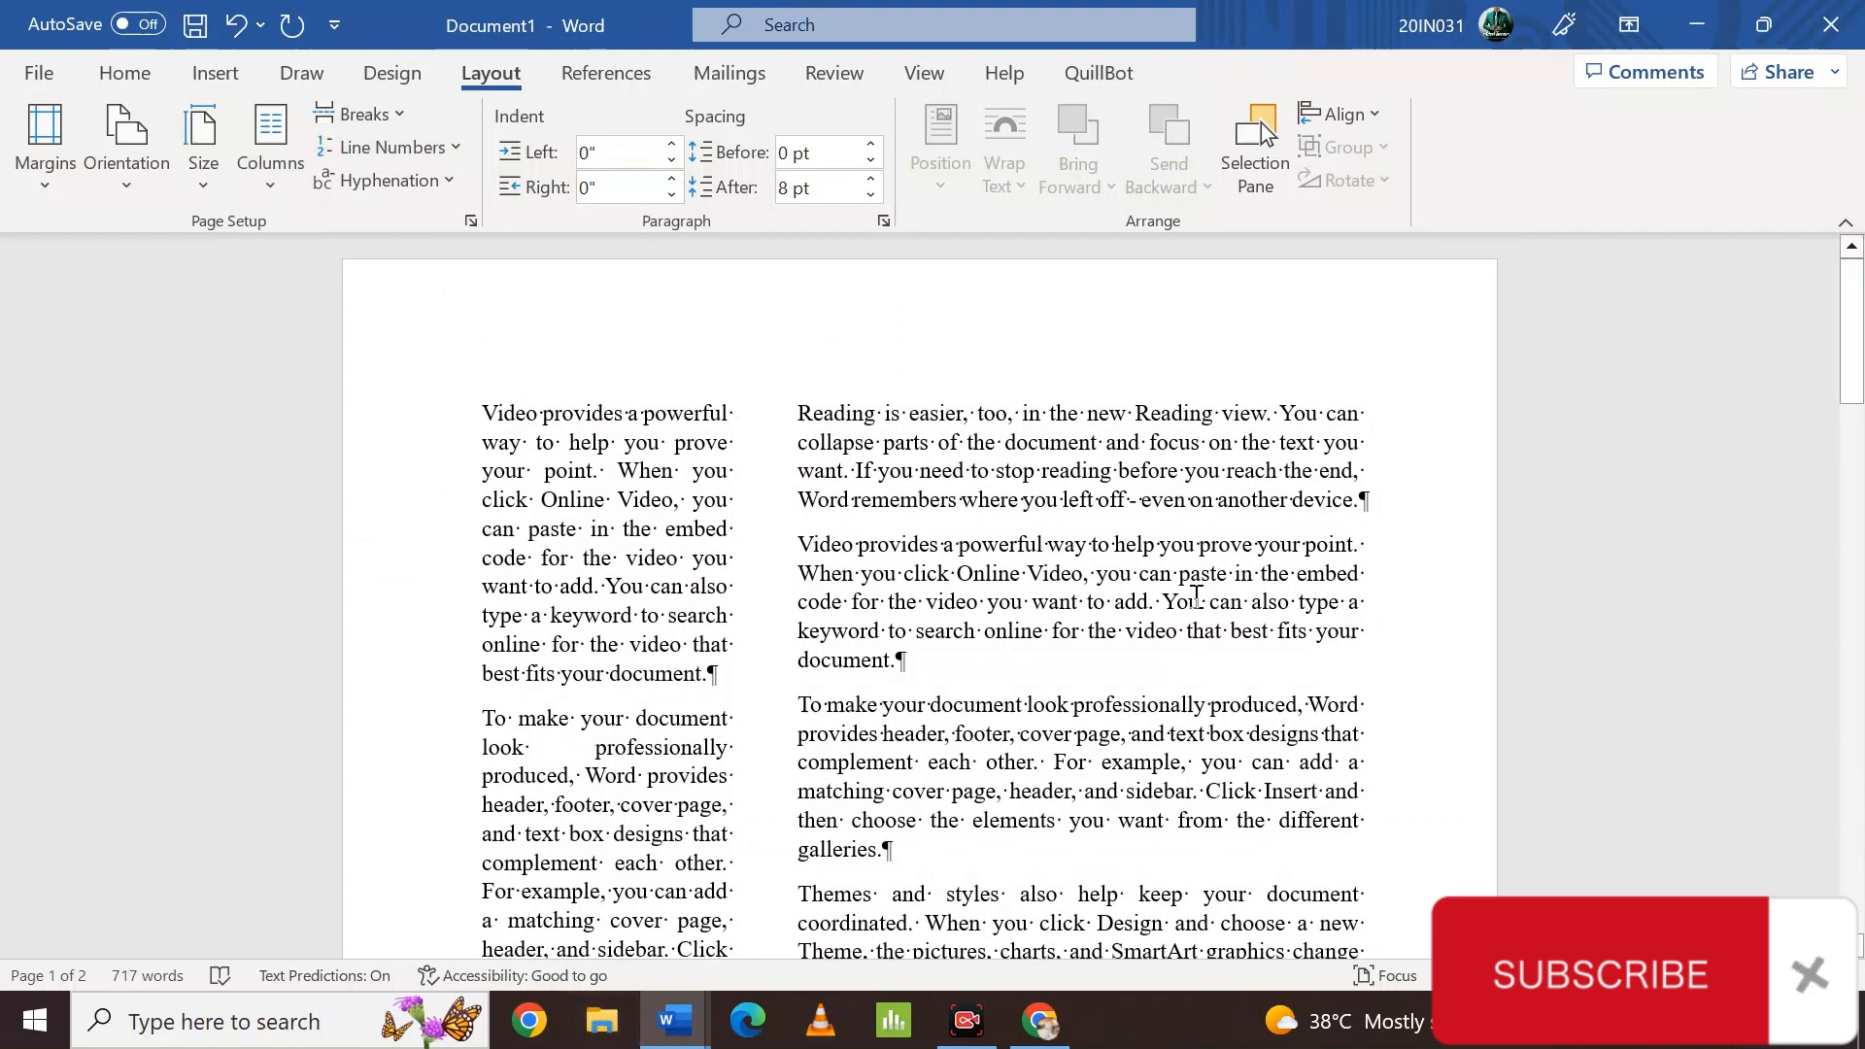
- Switch the document to the Right column layout, with a wide first column and a narrow second one
left_click(262, 155)
left_click(305, 540)
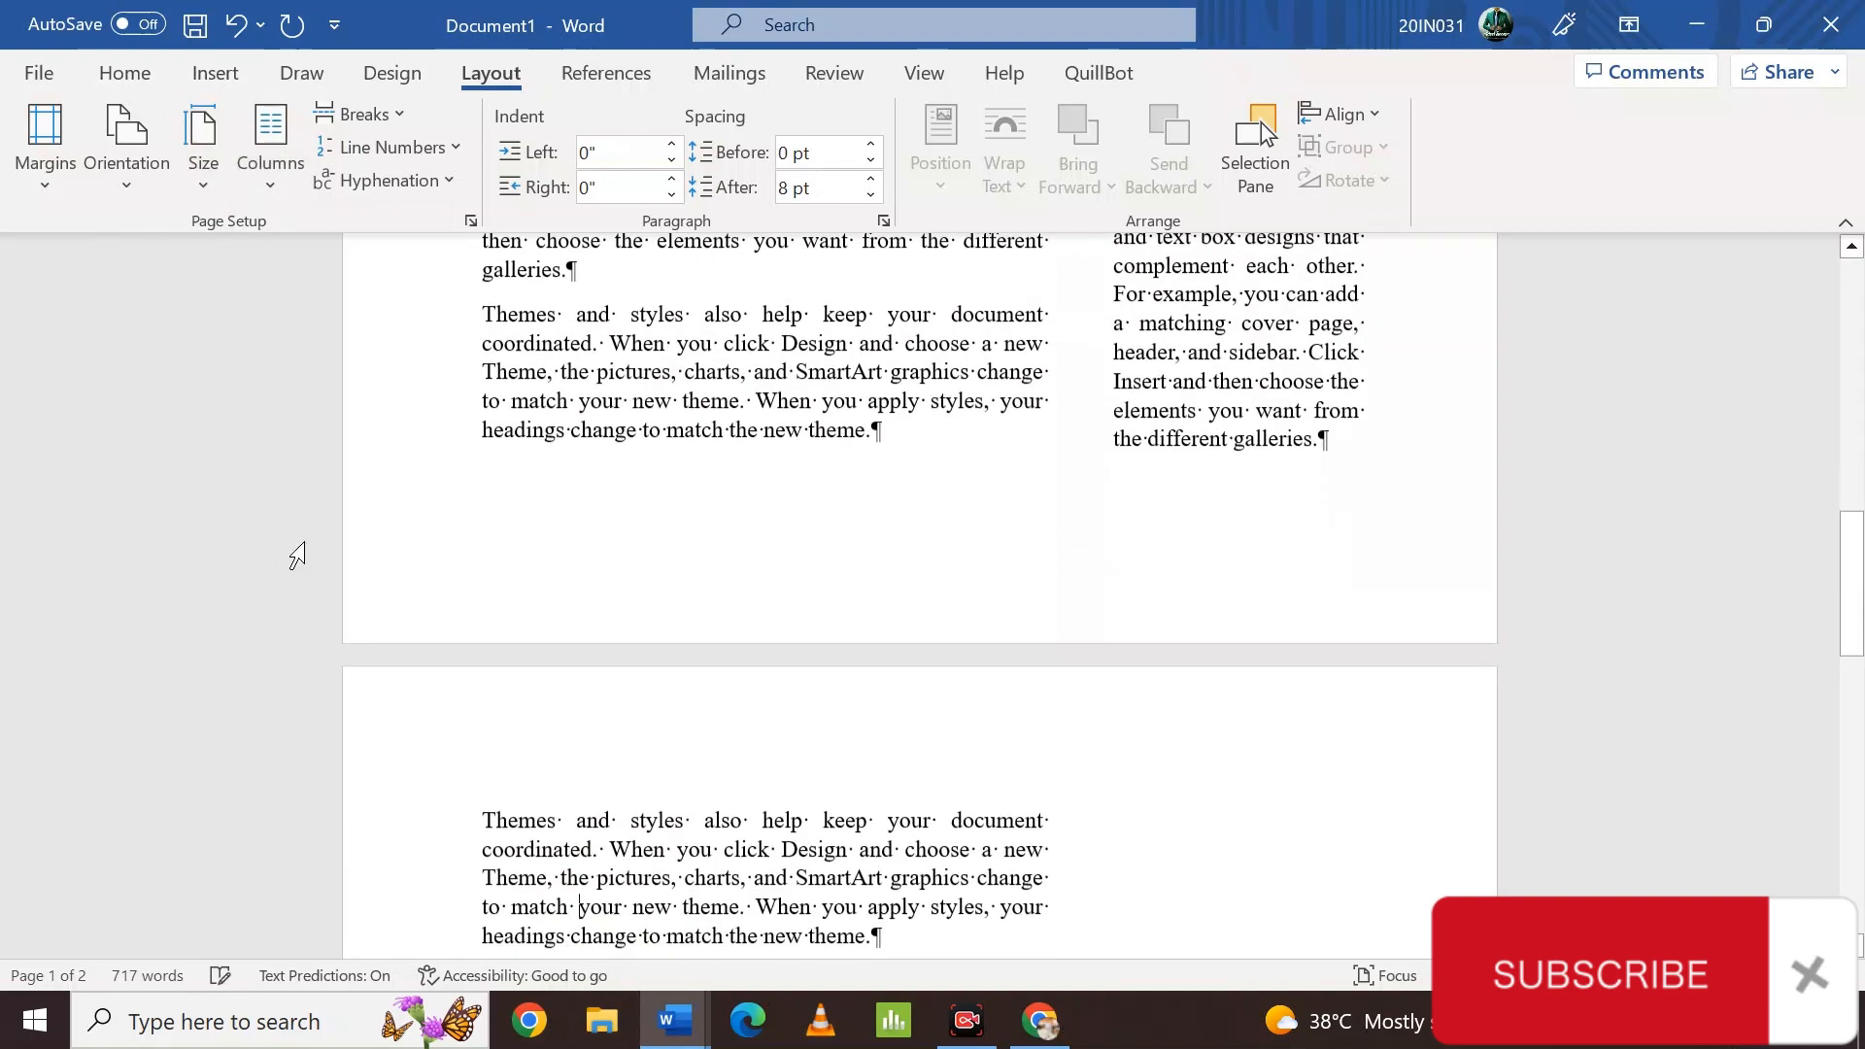
scroll(899, 360, "up", 10)
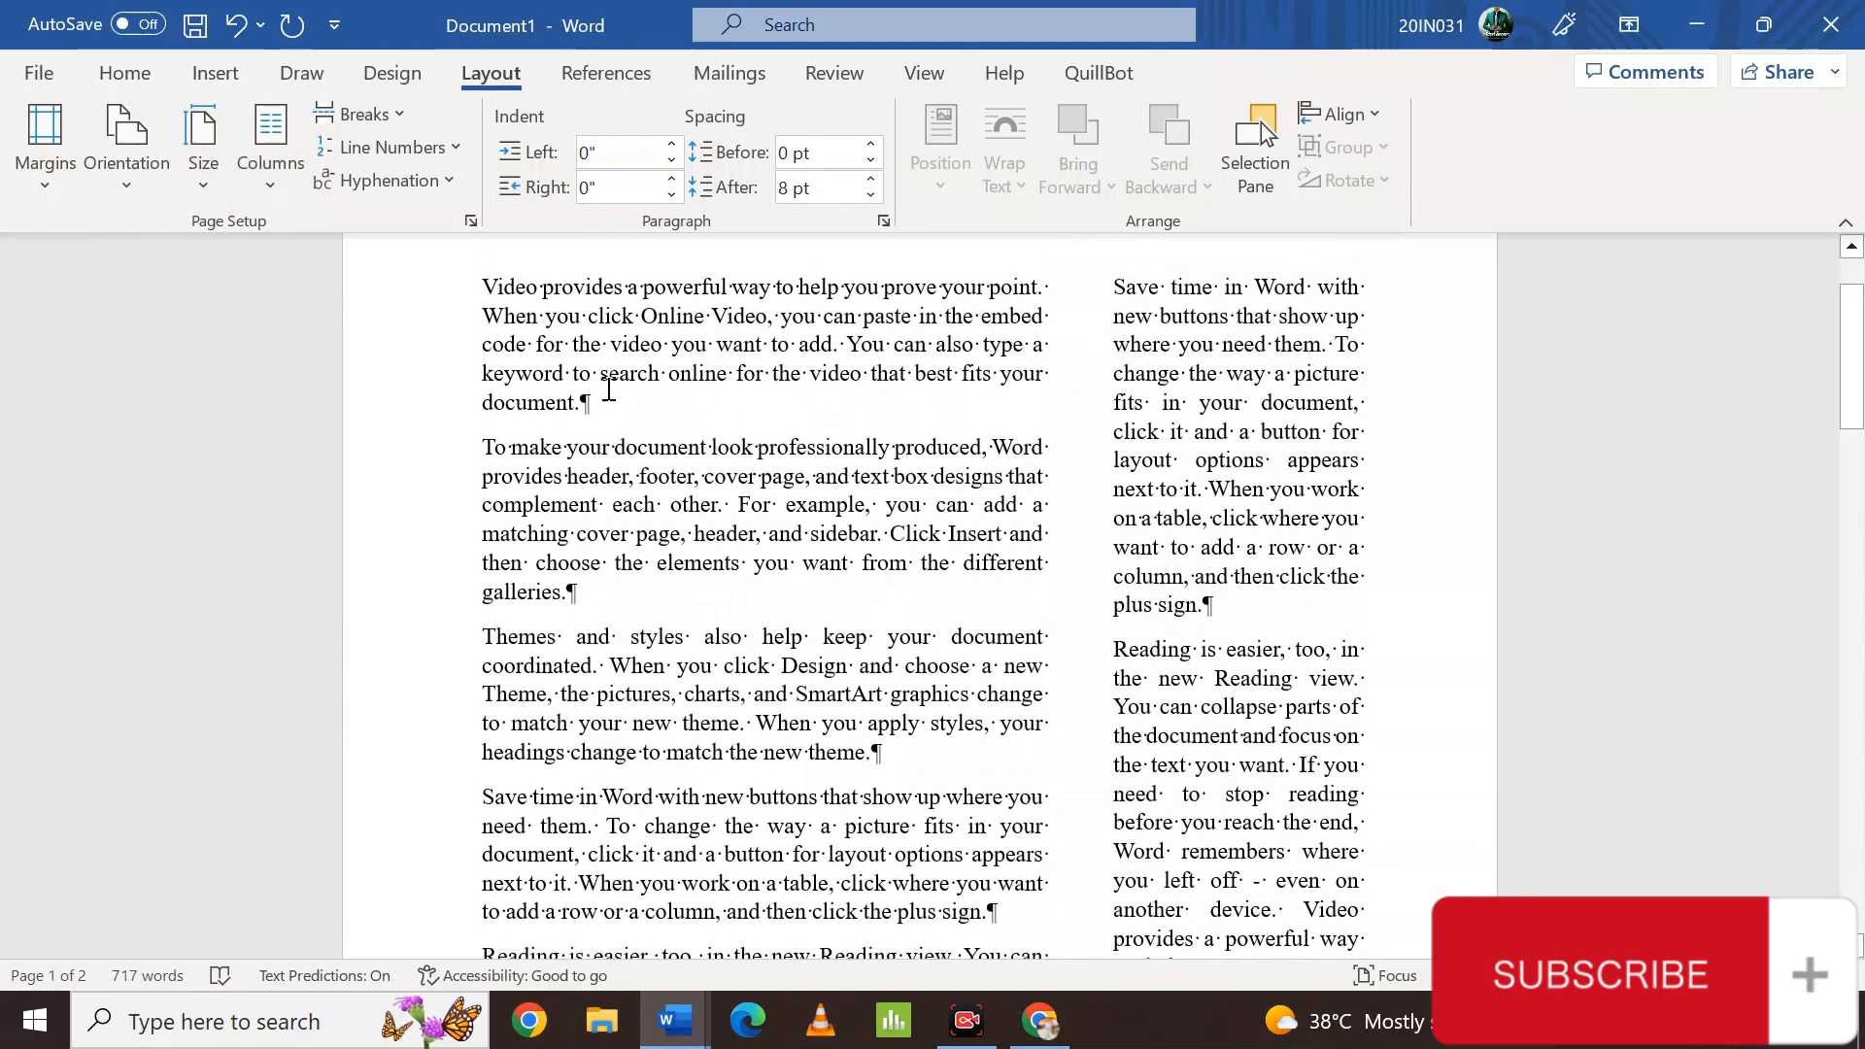
scroll(1224, 544, "down", 6)
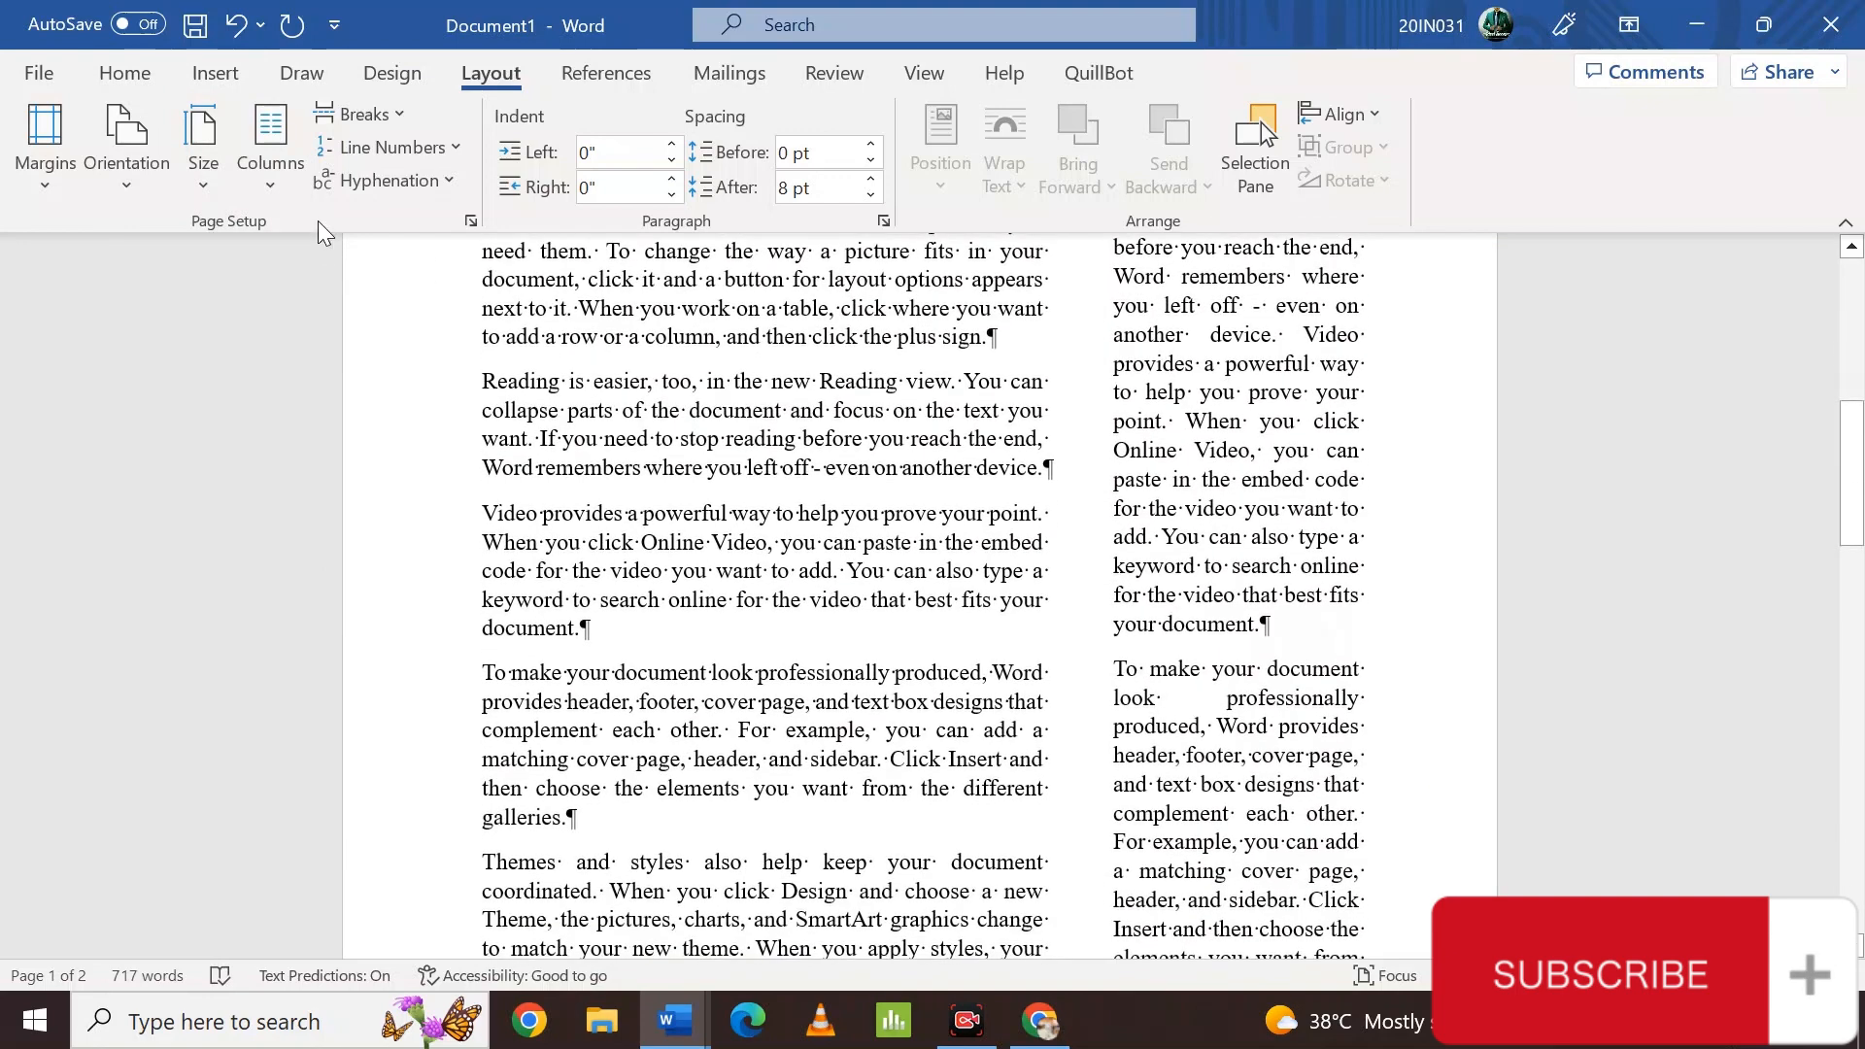
- Open the detailed column settings and apply the Right preset to the whole document
left_click(264, 165)
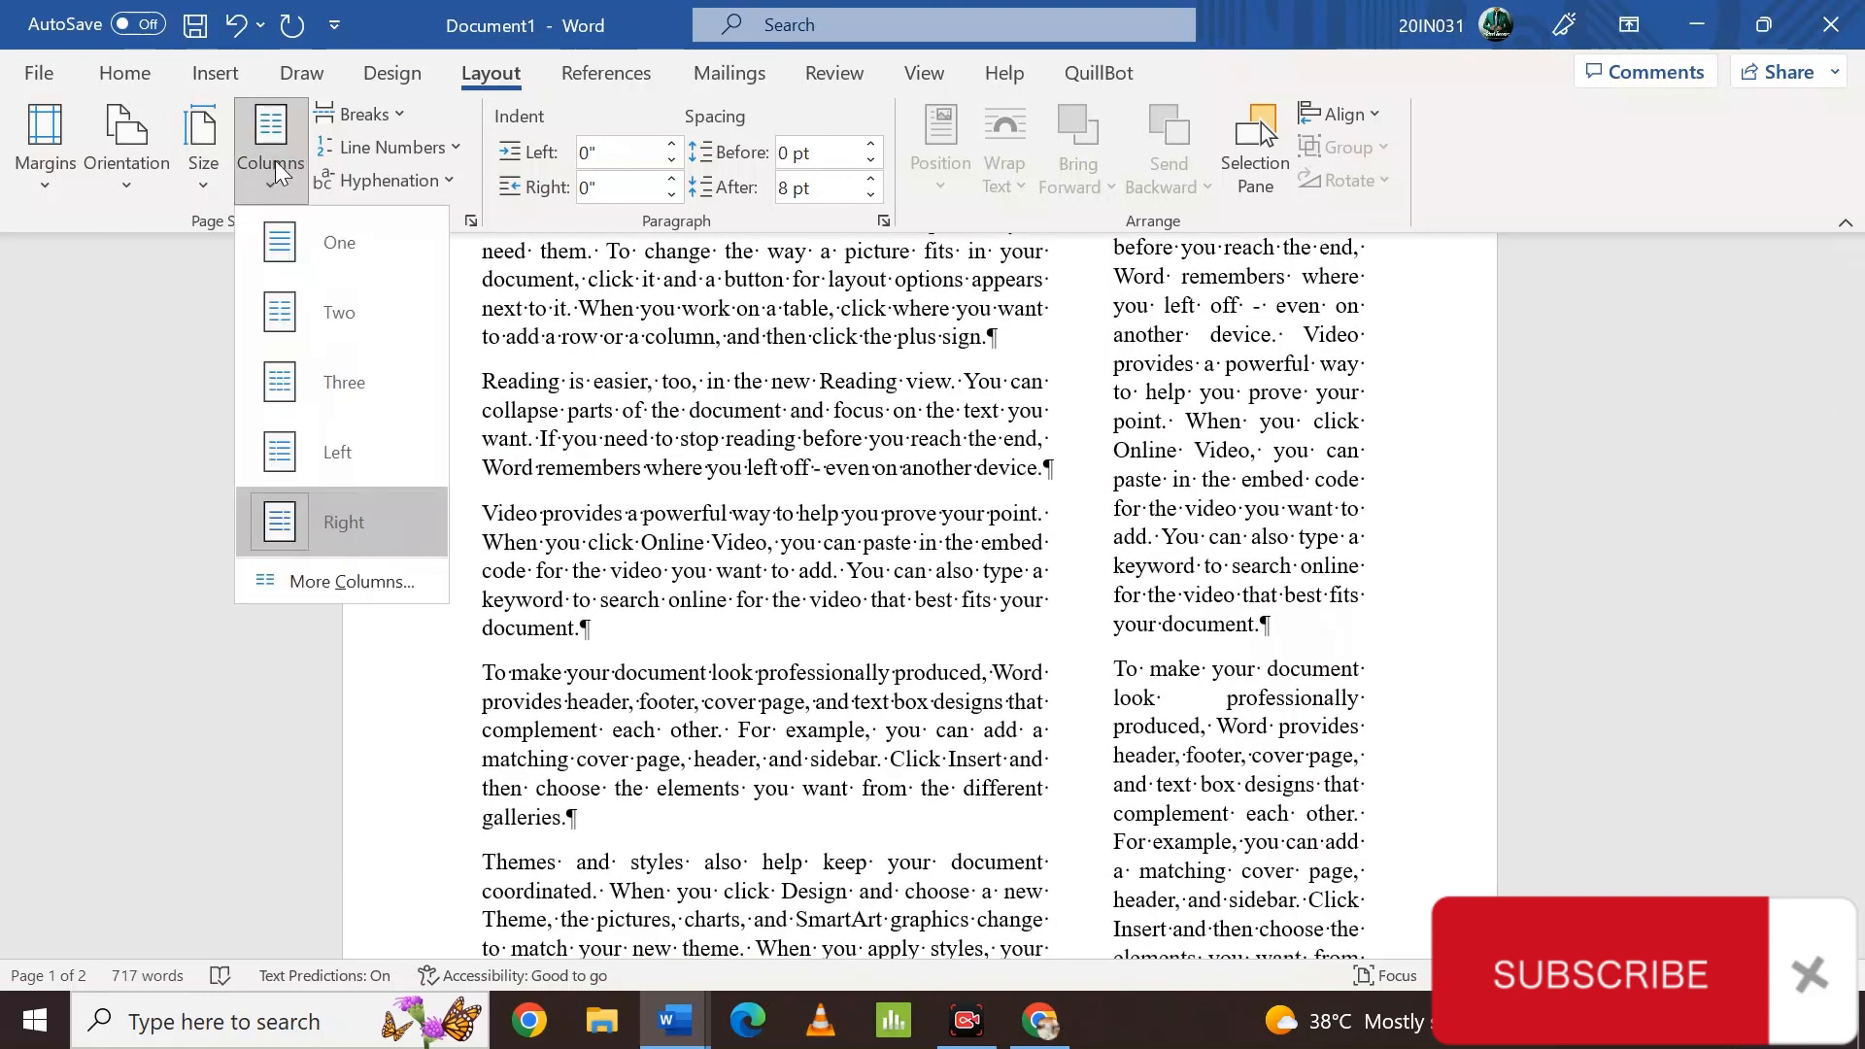
left_click(369, 583)
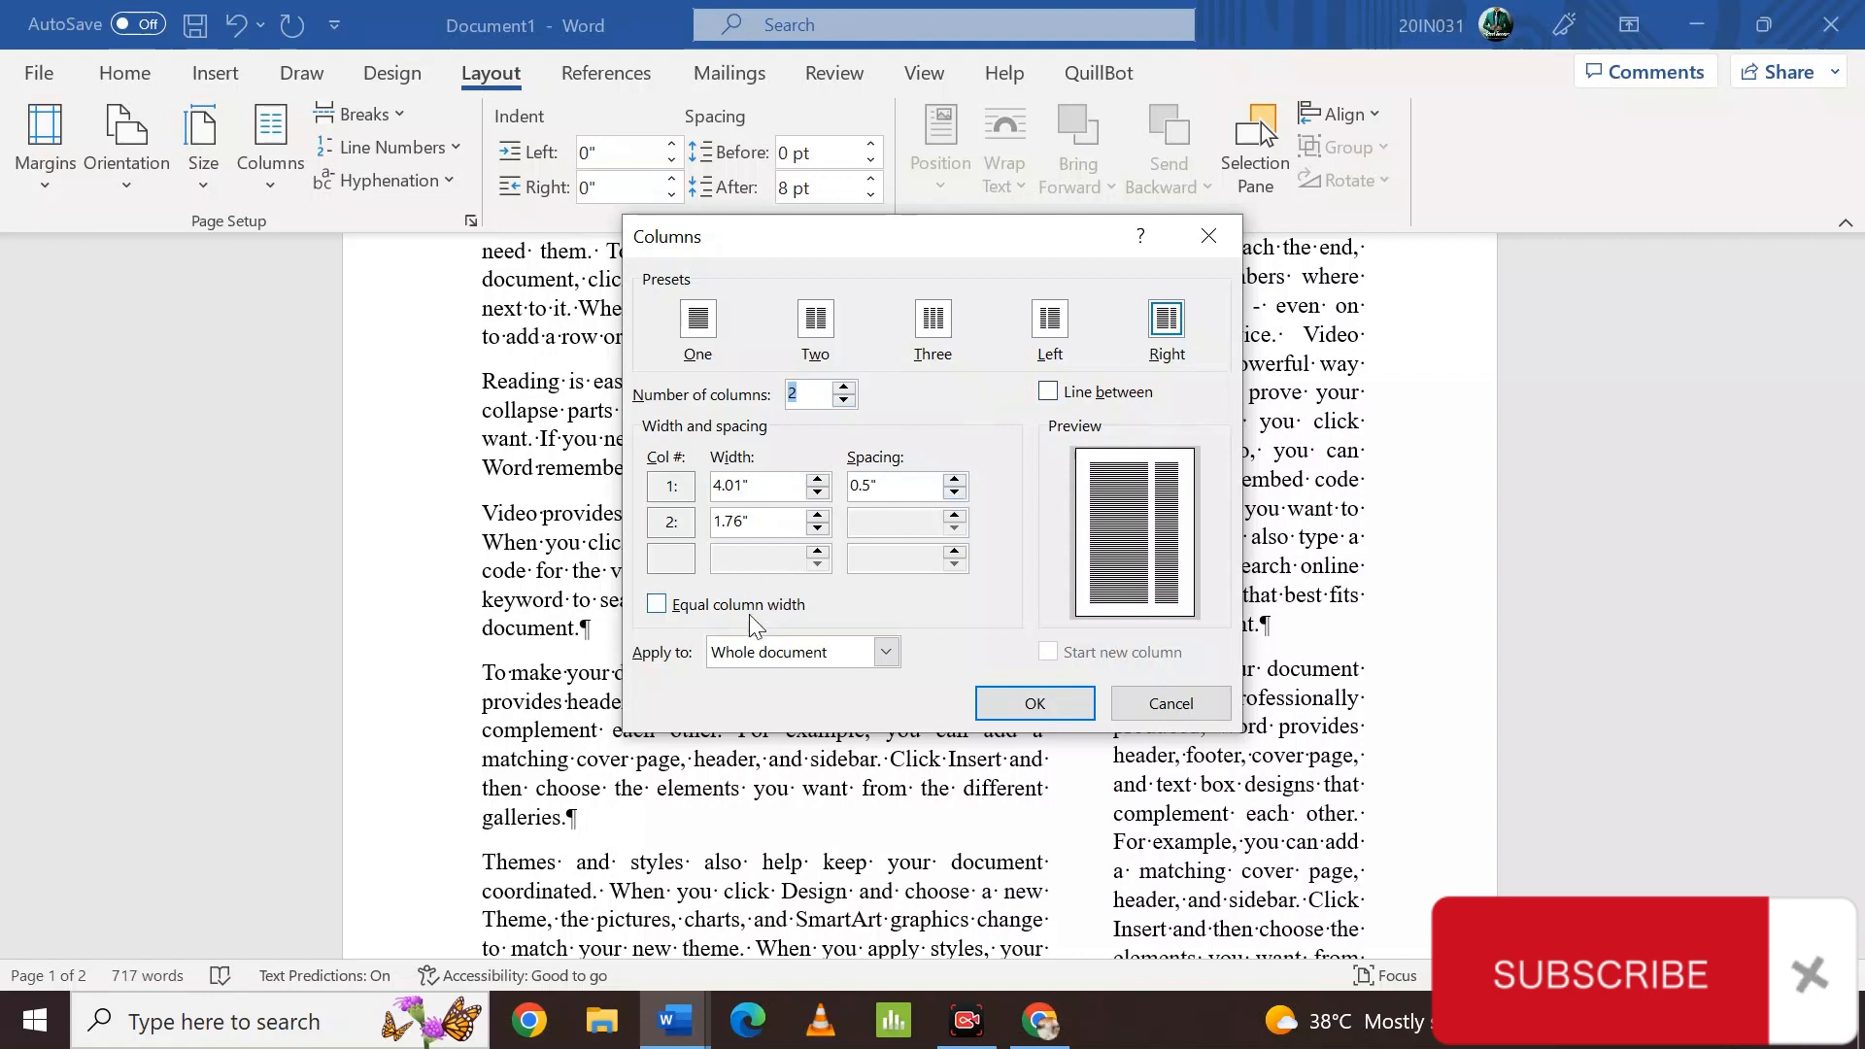
left_click(858, 643)
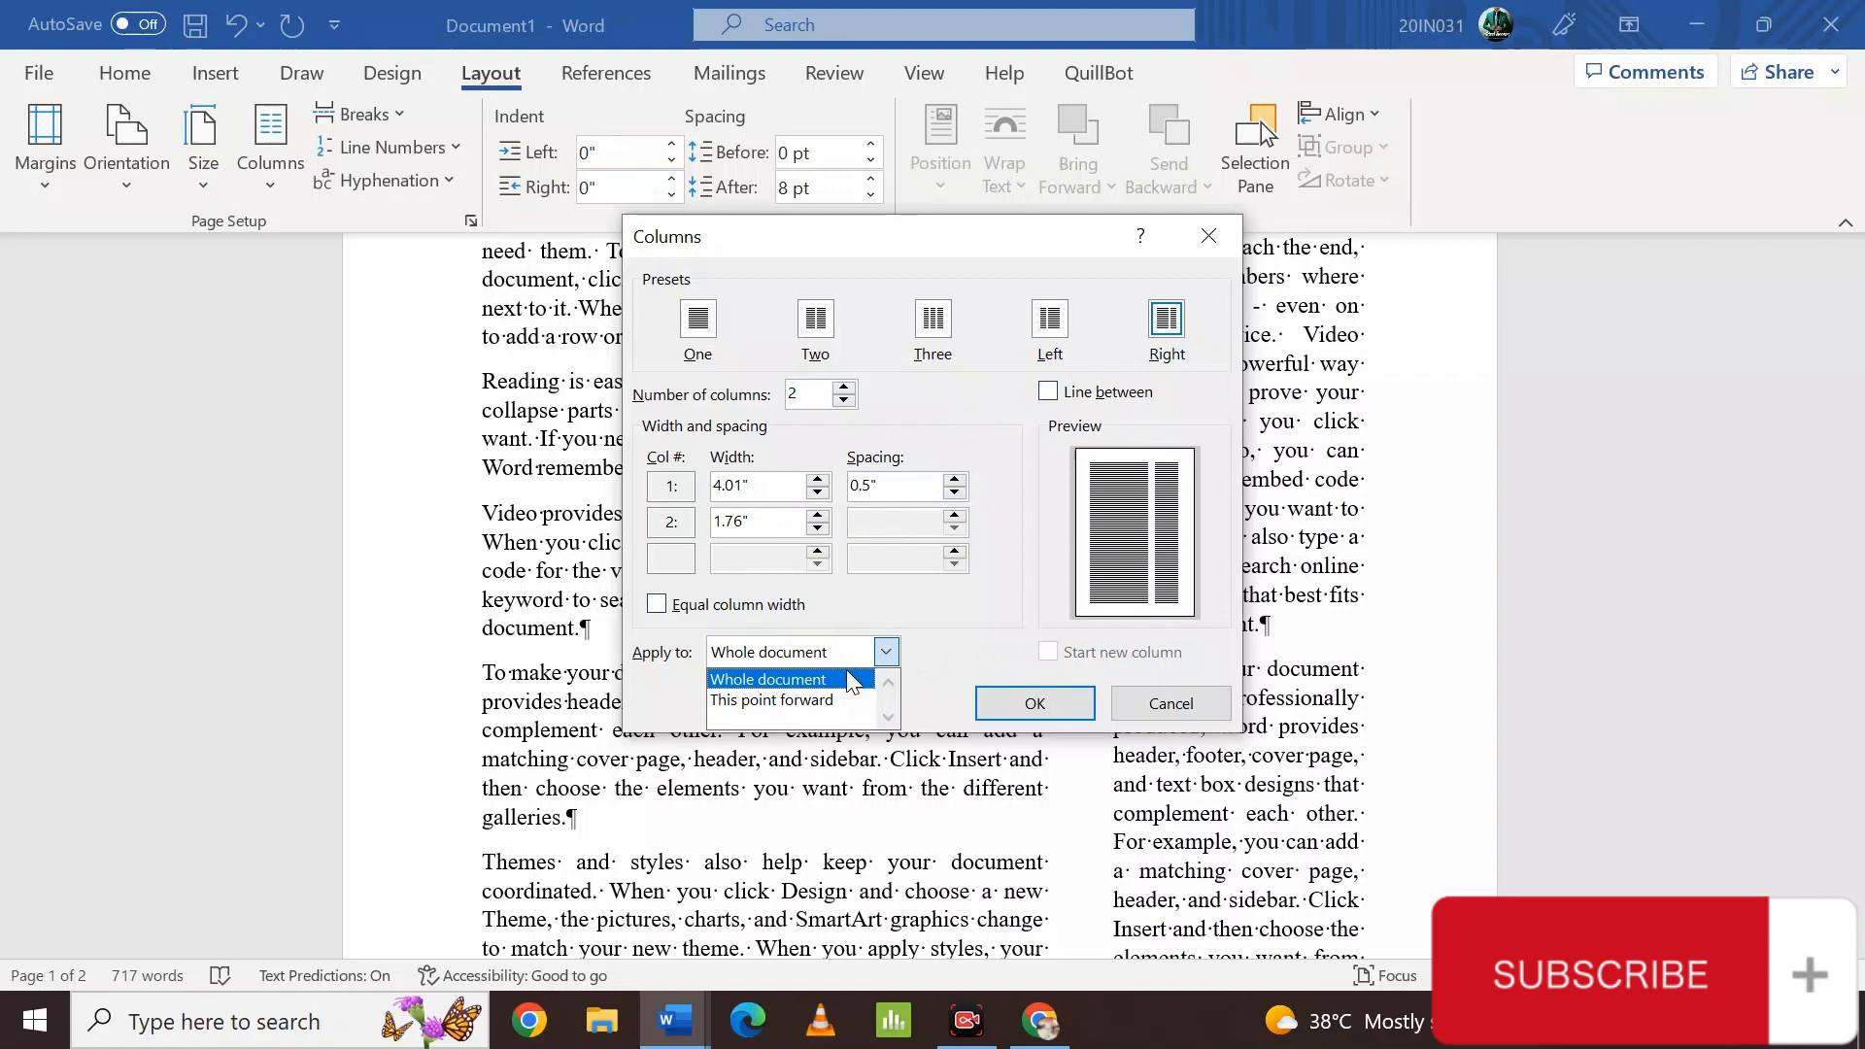
left_click(851, 679)
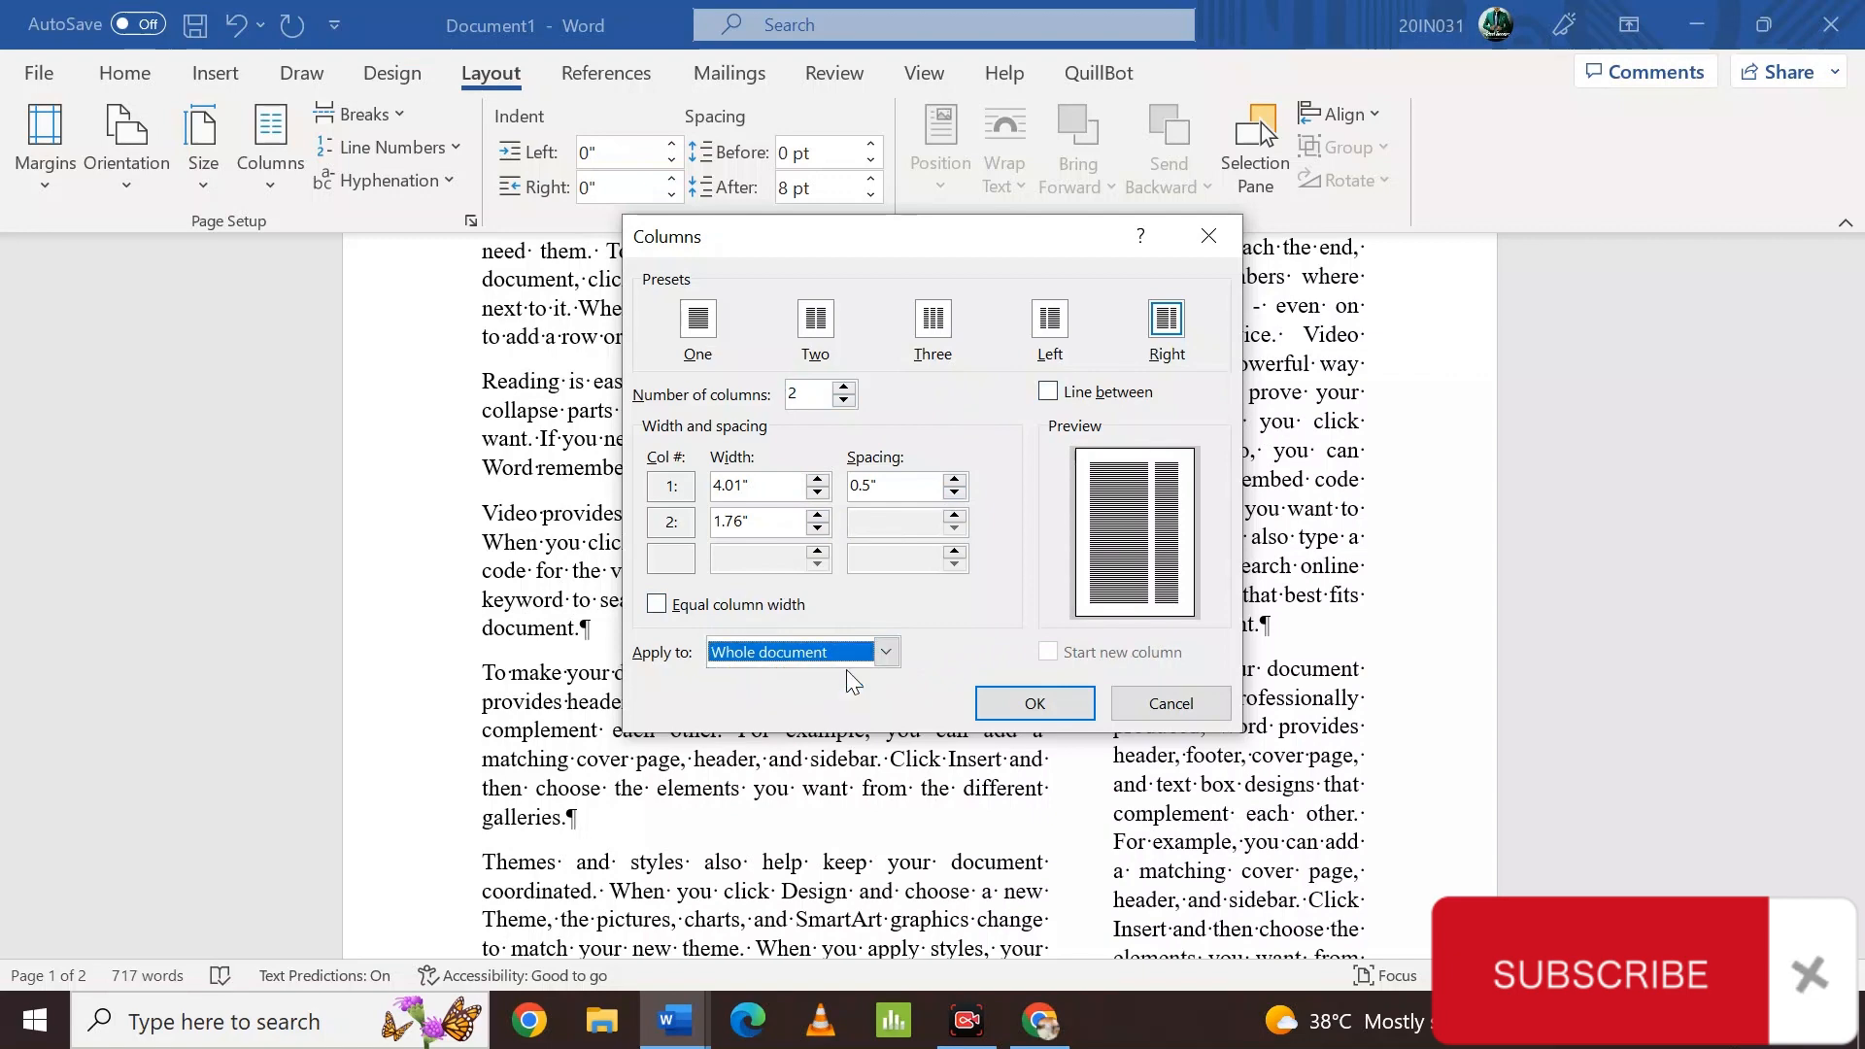
left_click(1034, 703)
scroll(1040, 716, "down", 5)
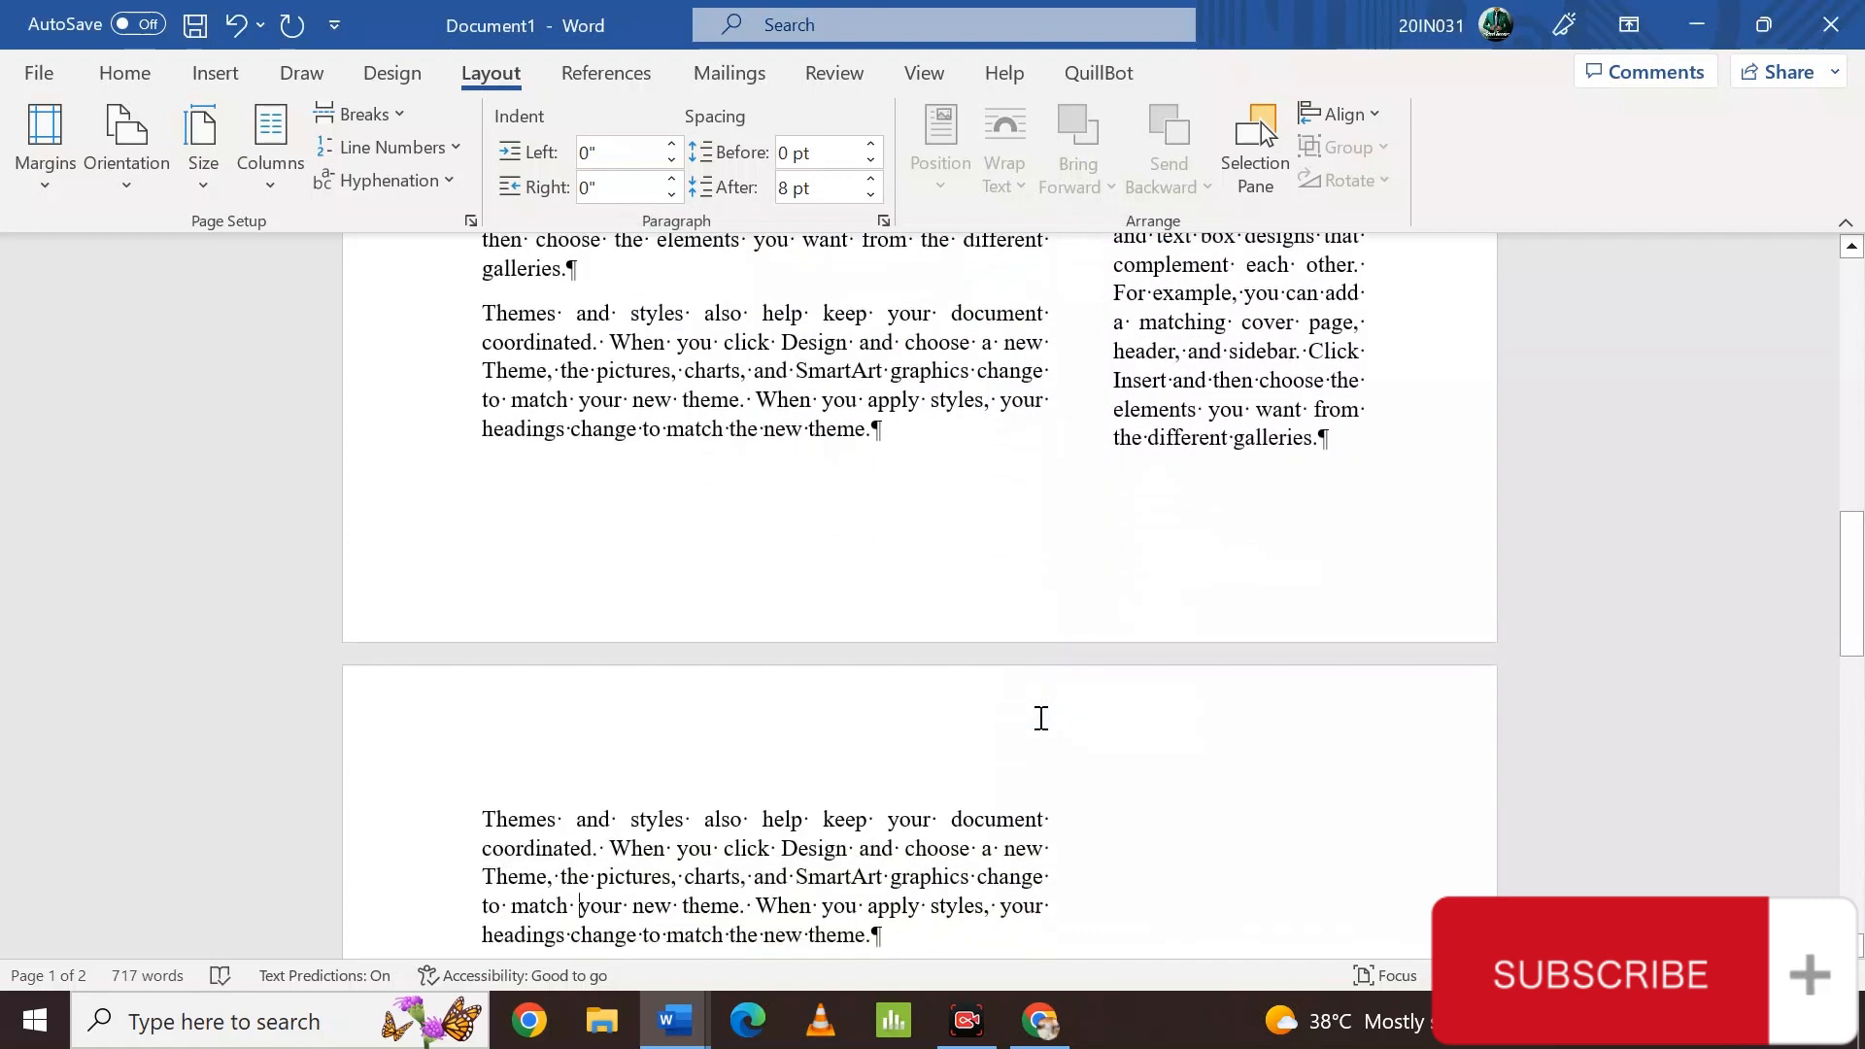
scroll(1054, 655, "up", 5)
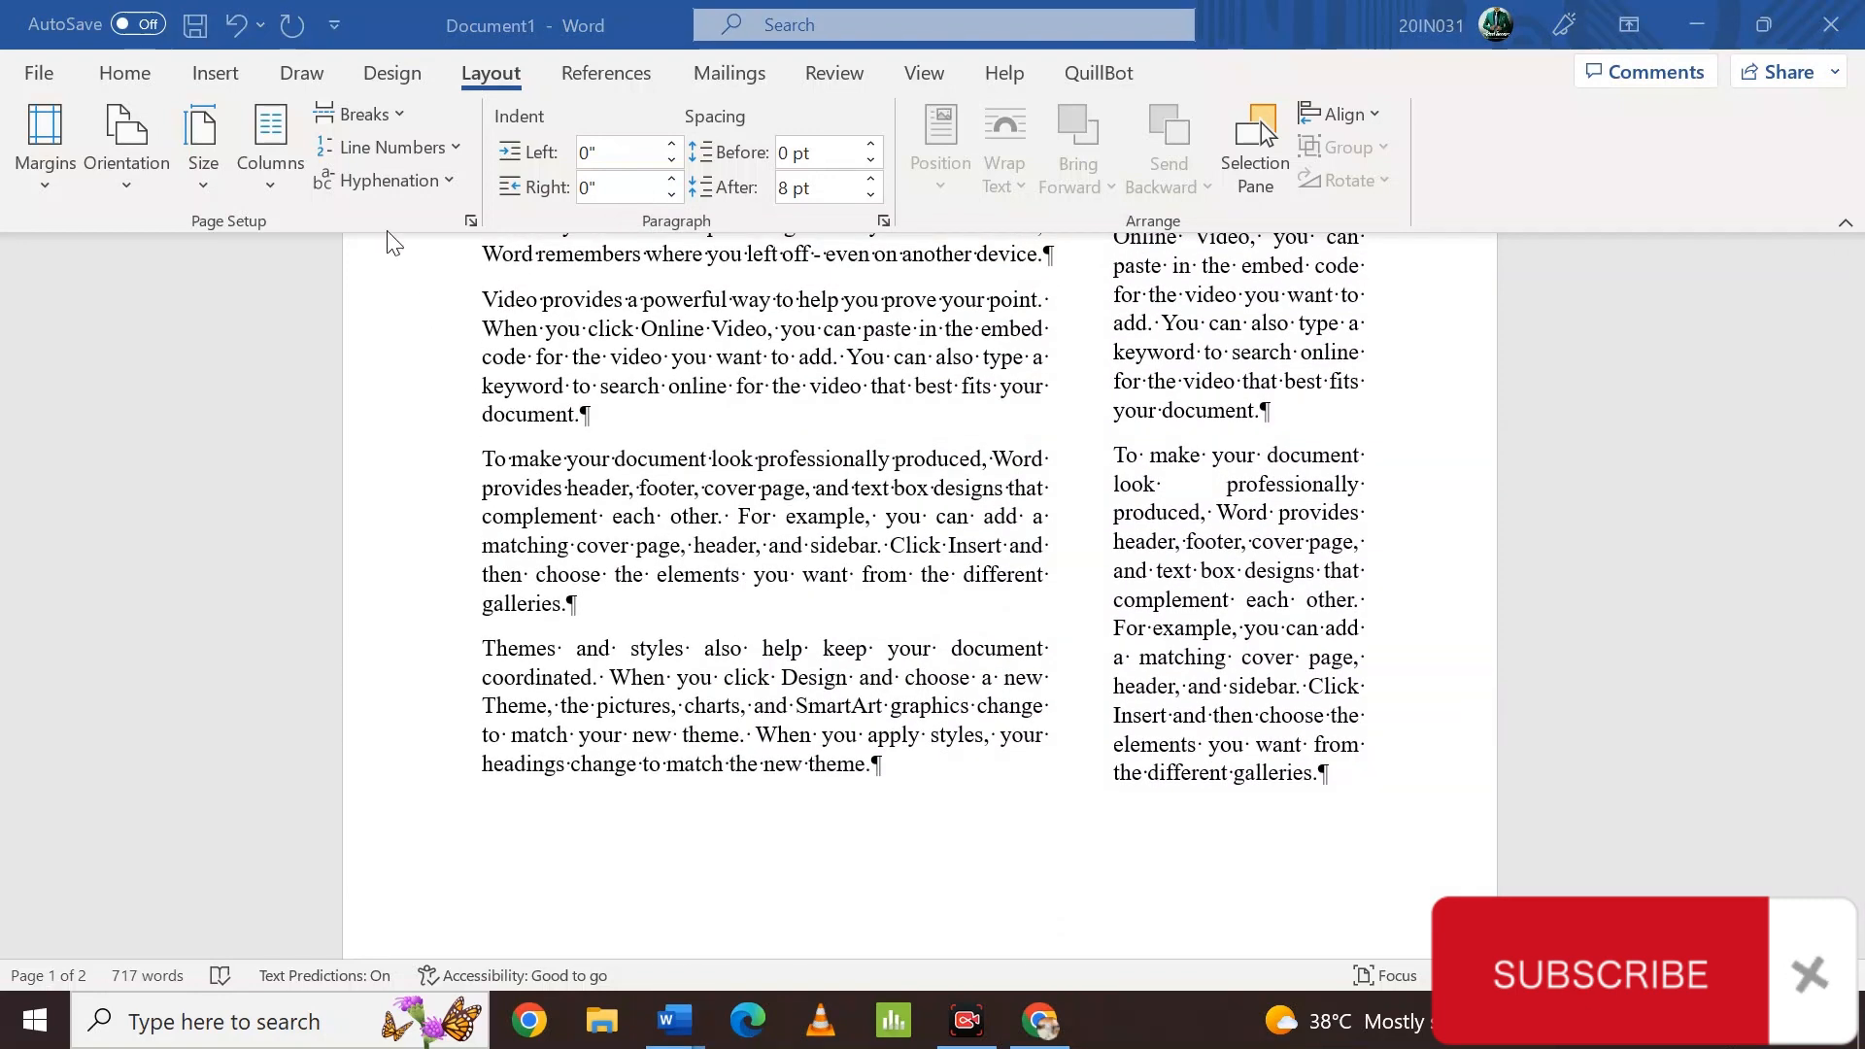
- Return the document text to a single column
left_click(270, 185)
left_click(261, 171)
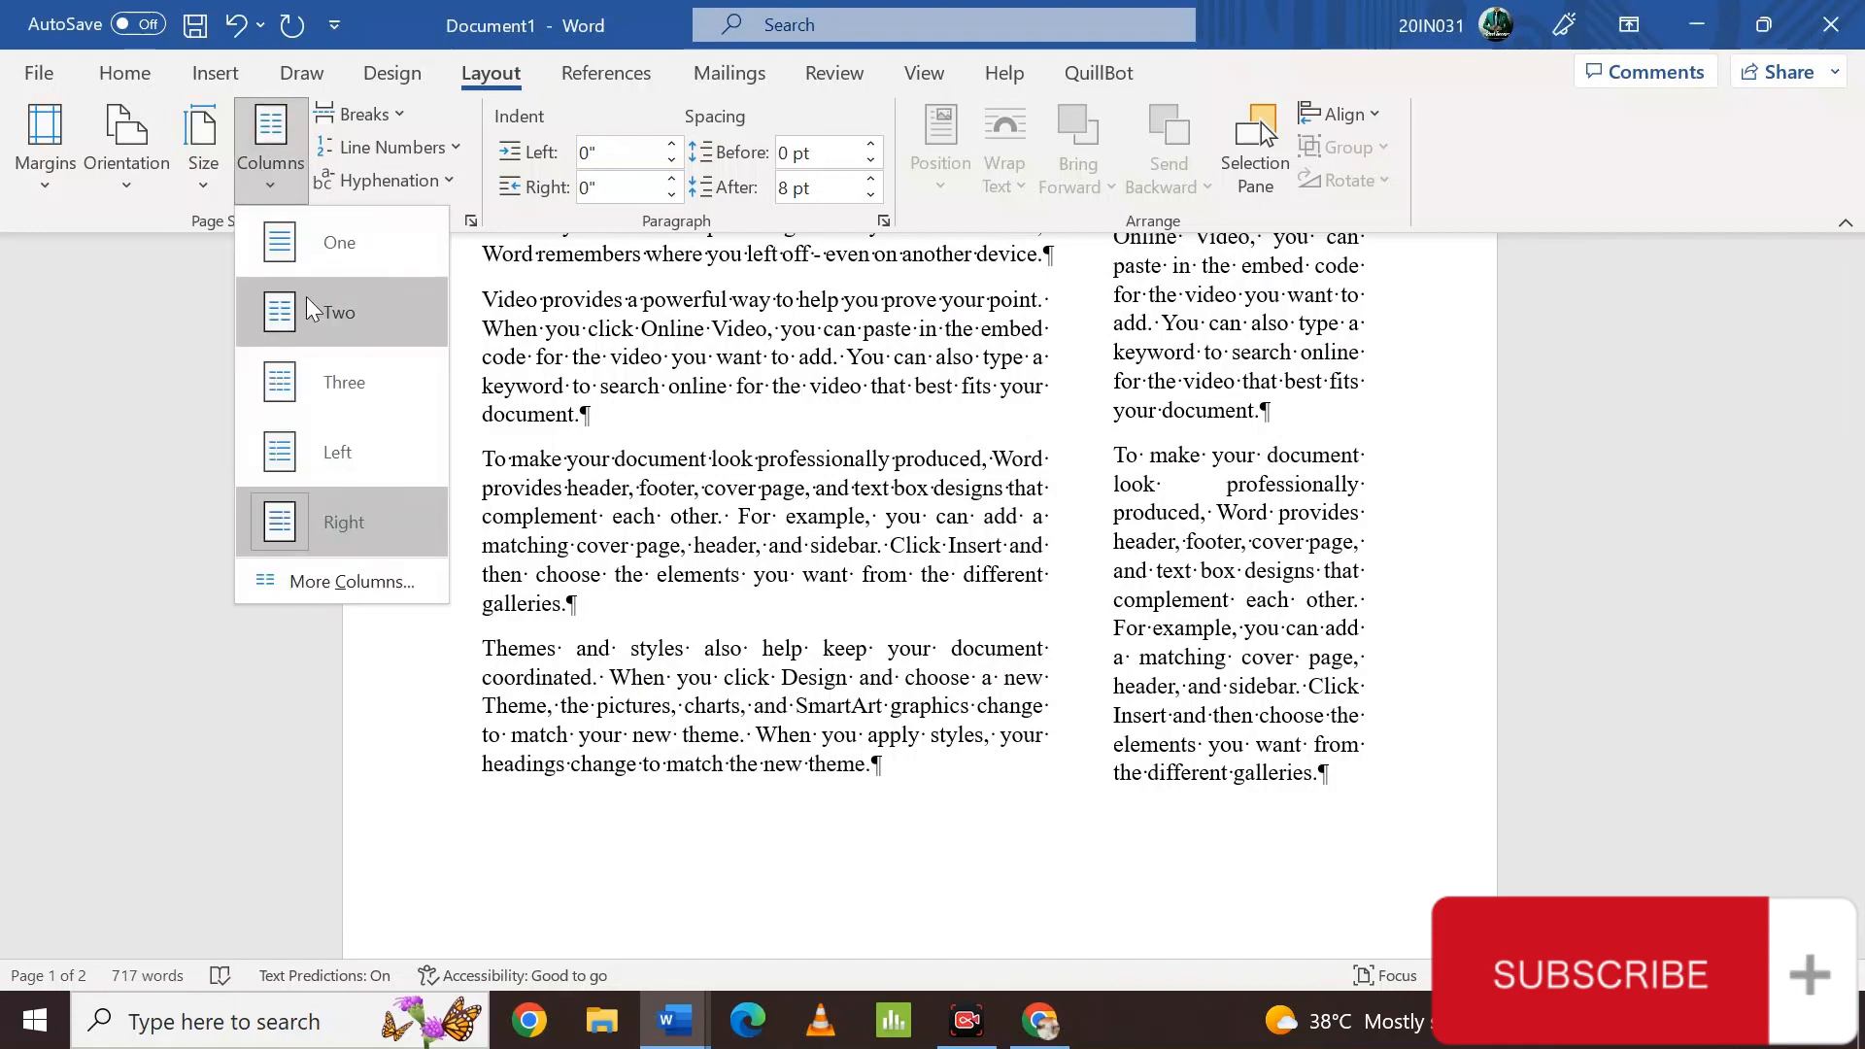
left_click(340, 247)
scroll(856, 363, "up", 10)
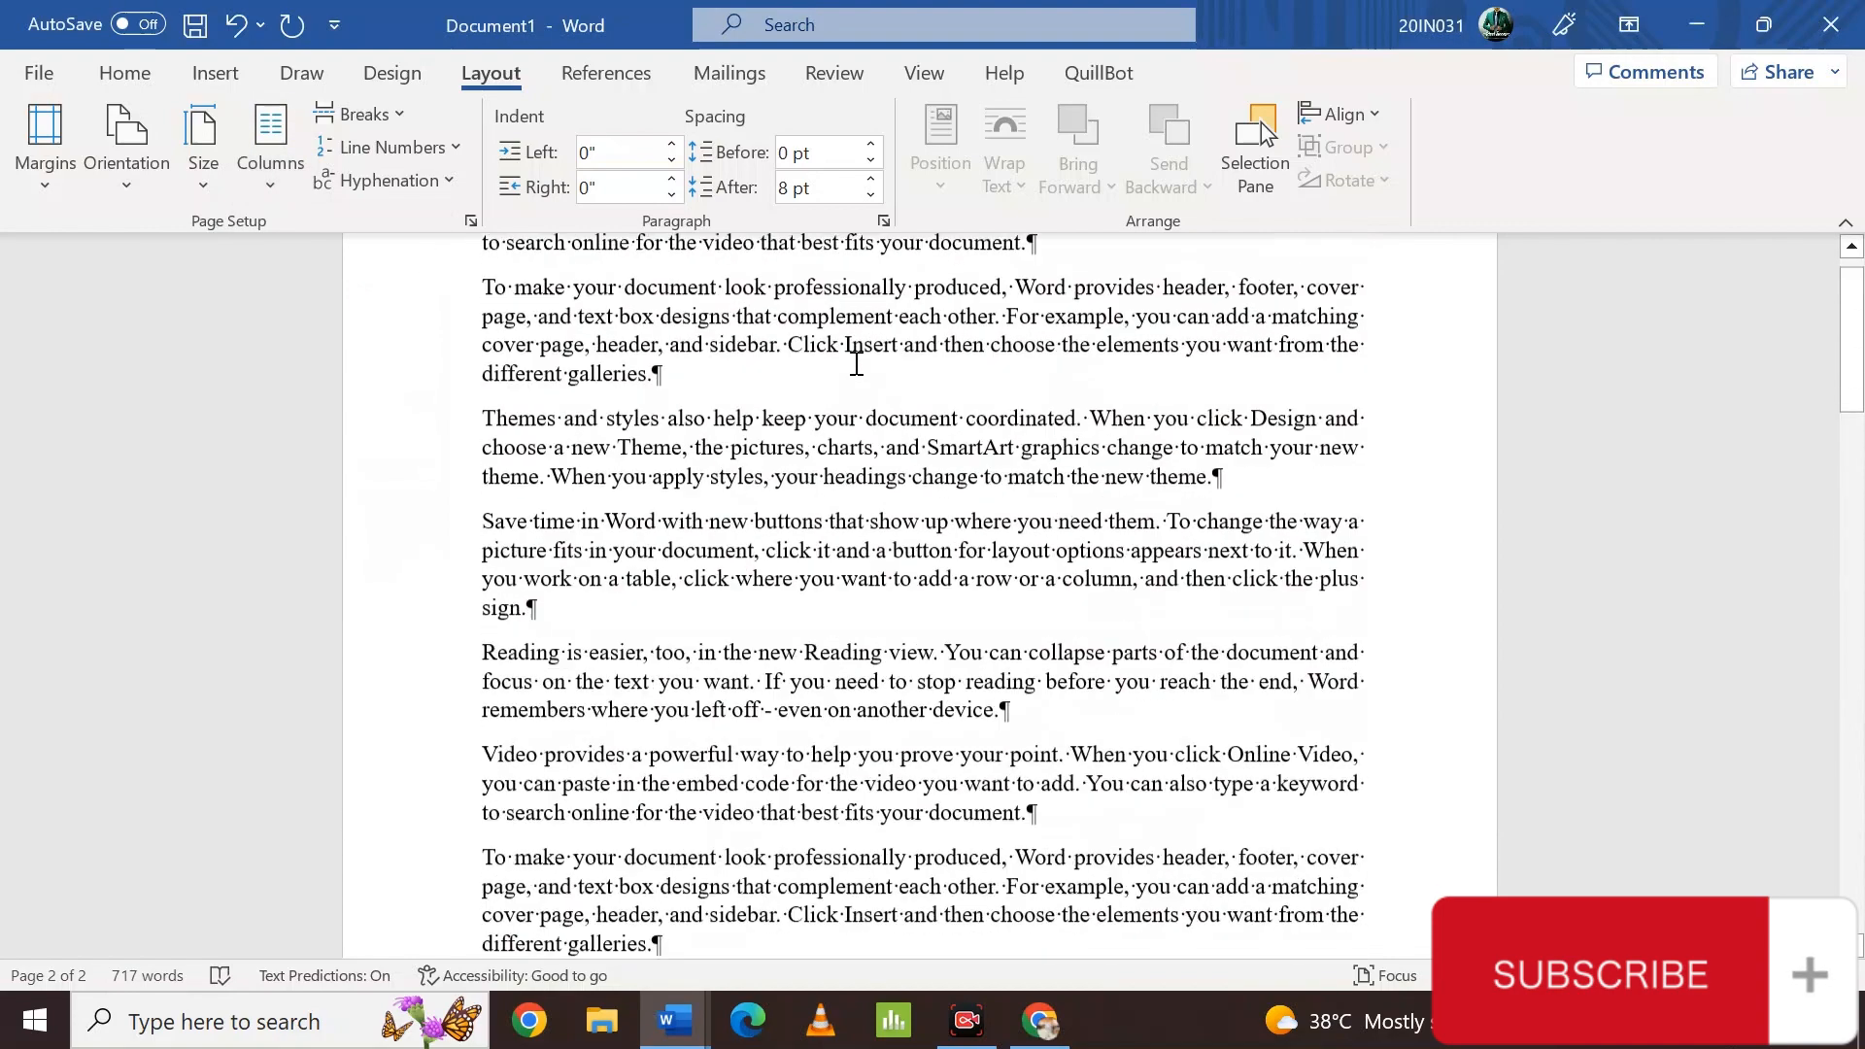
left_click(354, 114)
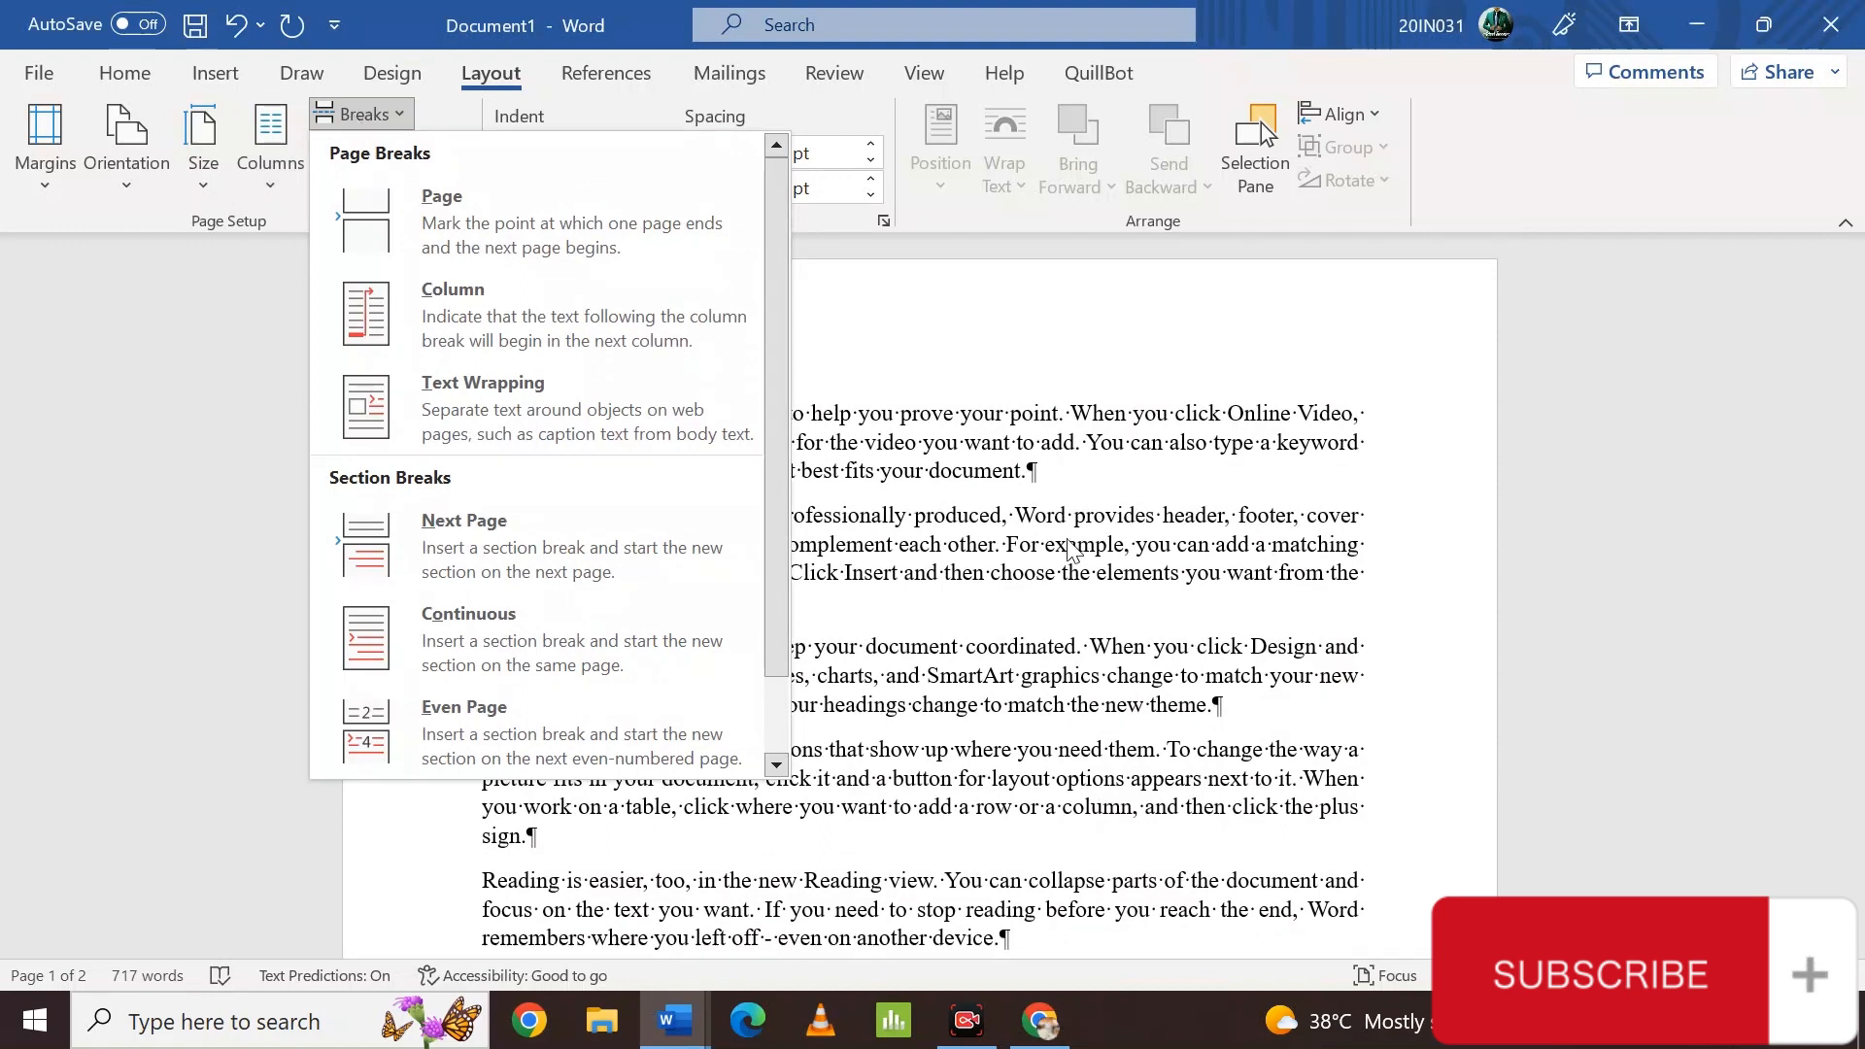
left_click(1386, 691)
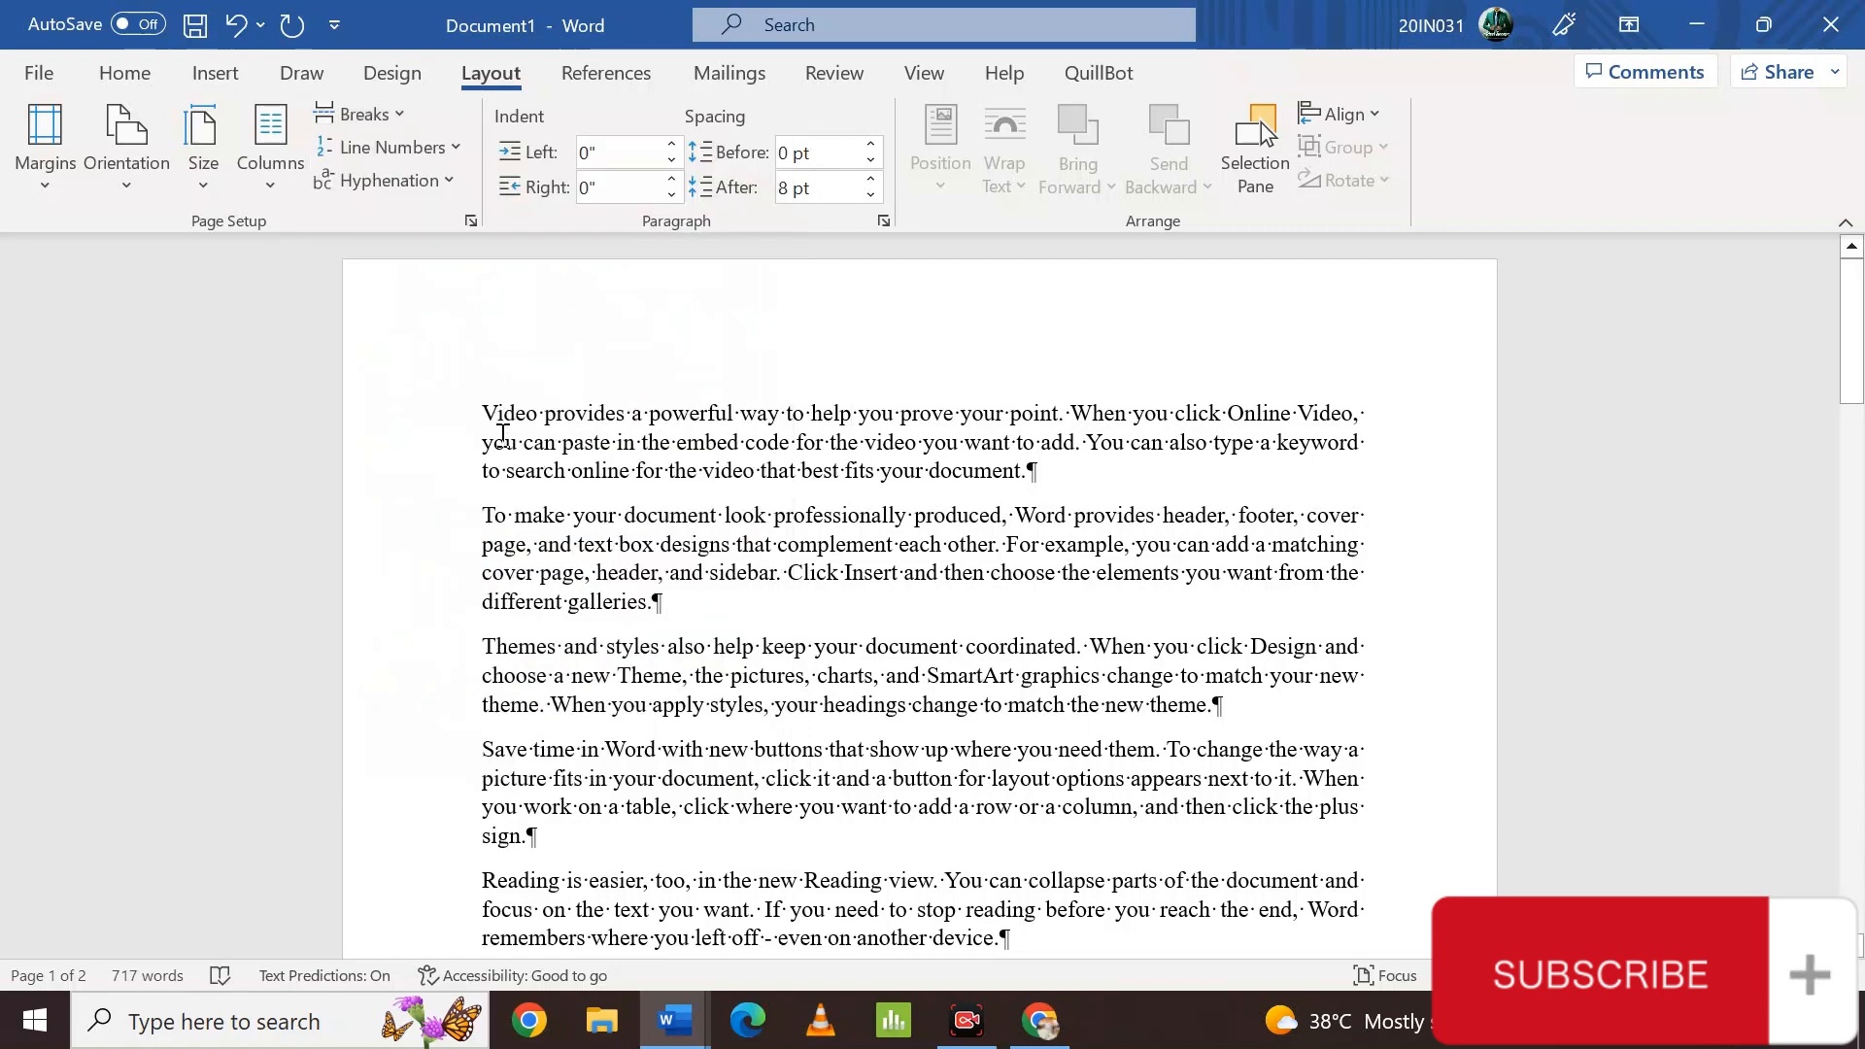
left_click_drag(483, 415, 532, 860)
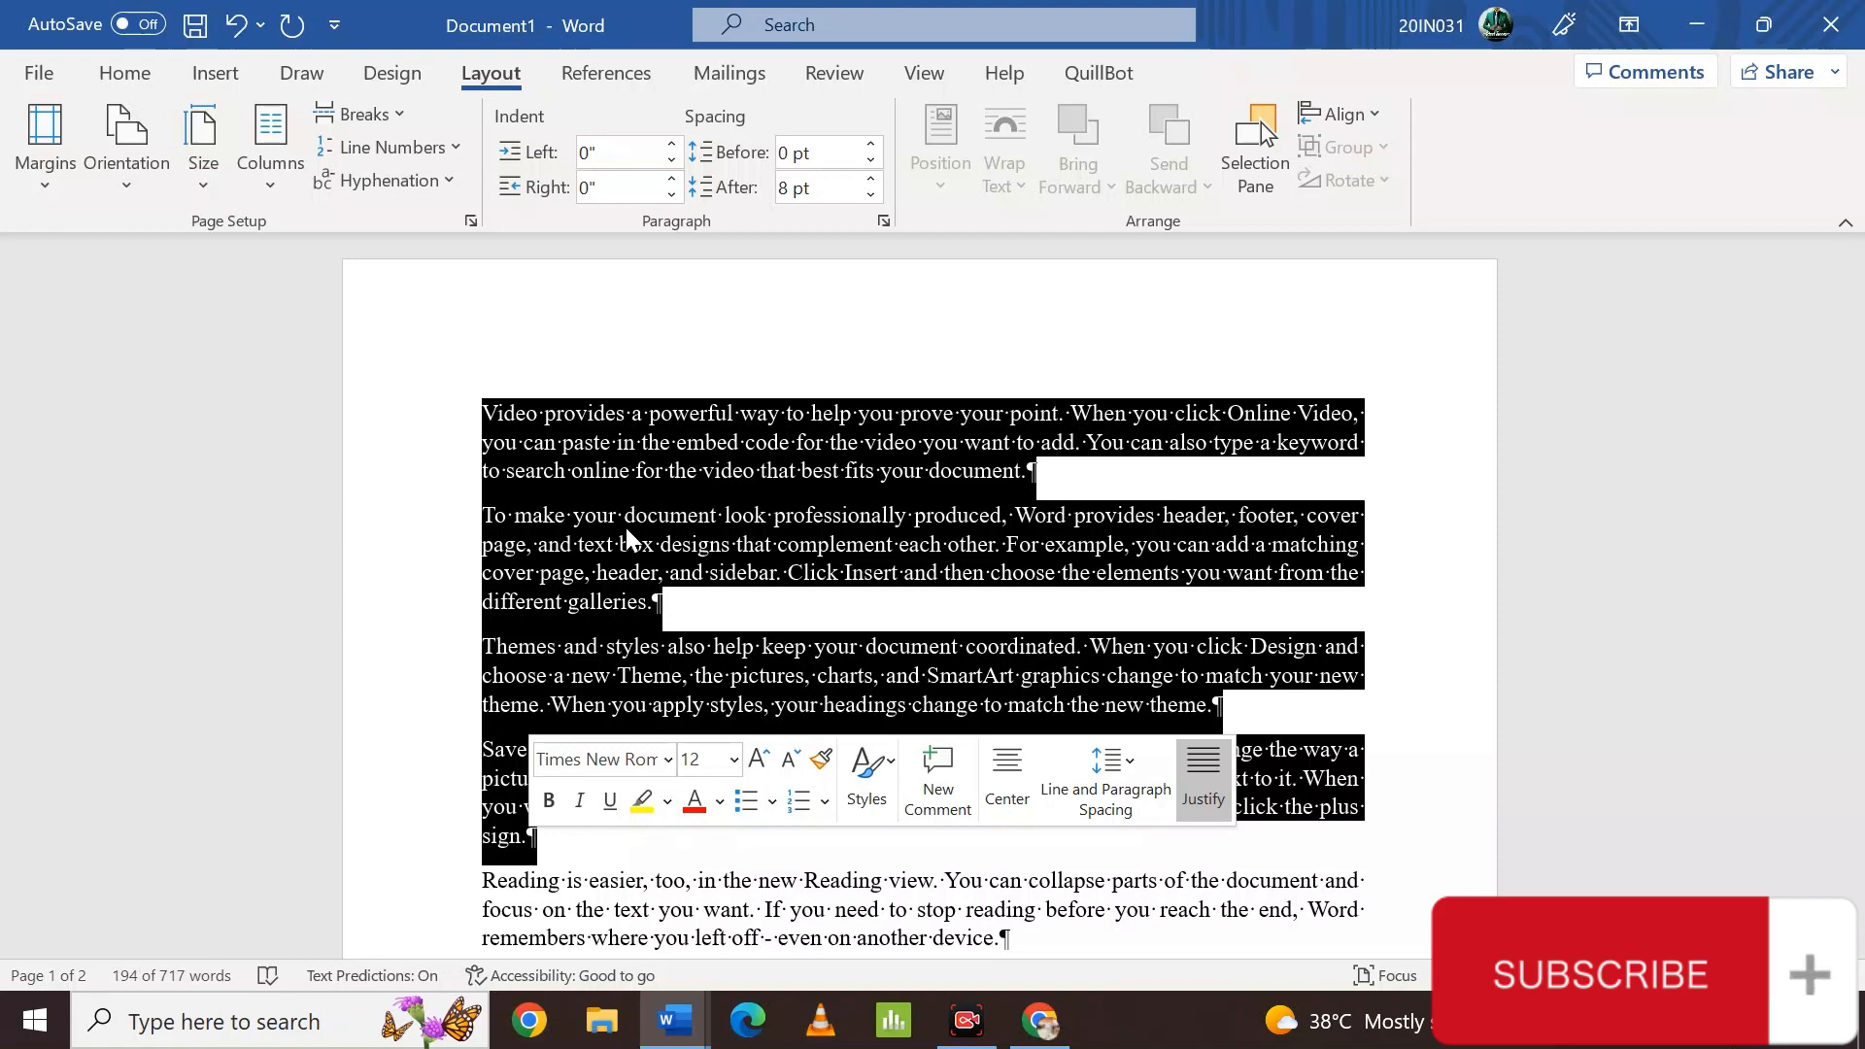
- Insert a page break at the end of the fourth paragraph, after "click the plus sign."
left_click(533, 839)
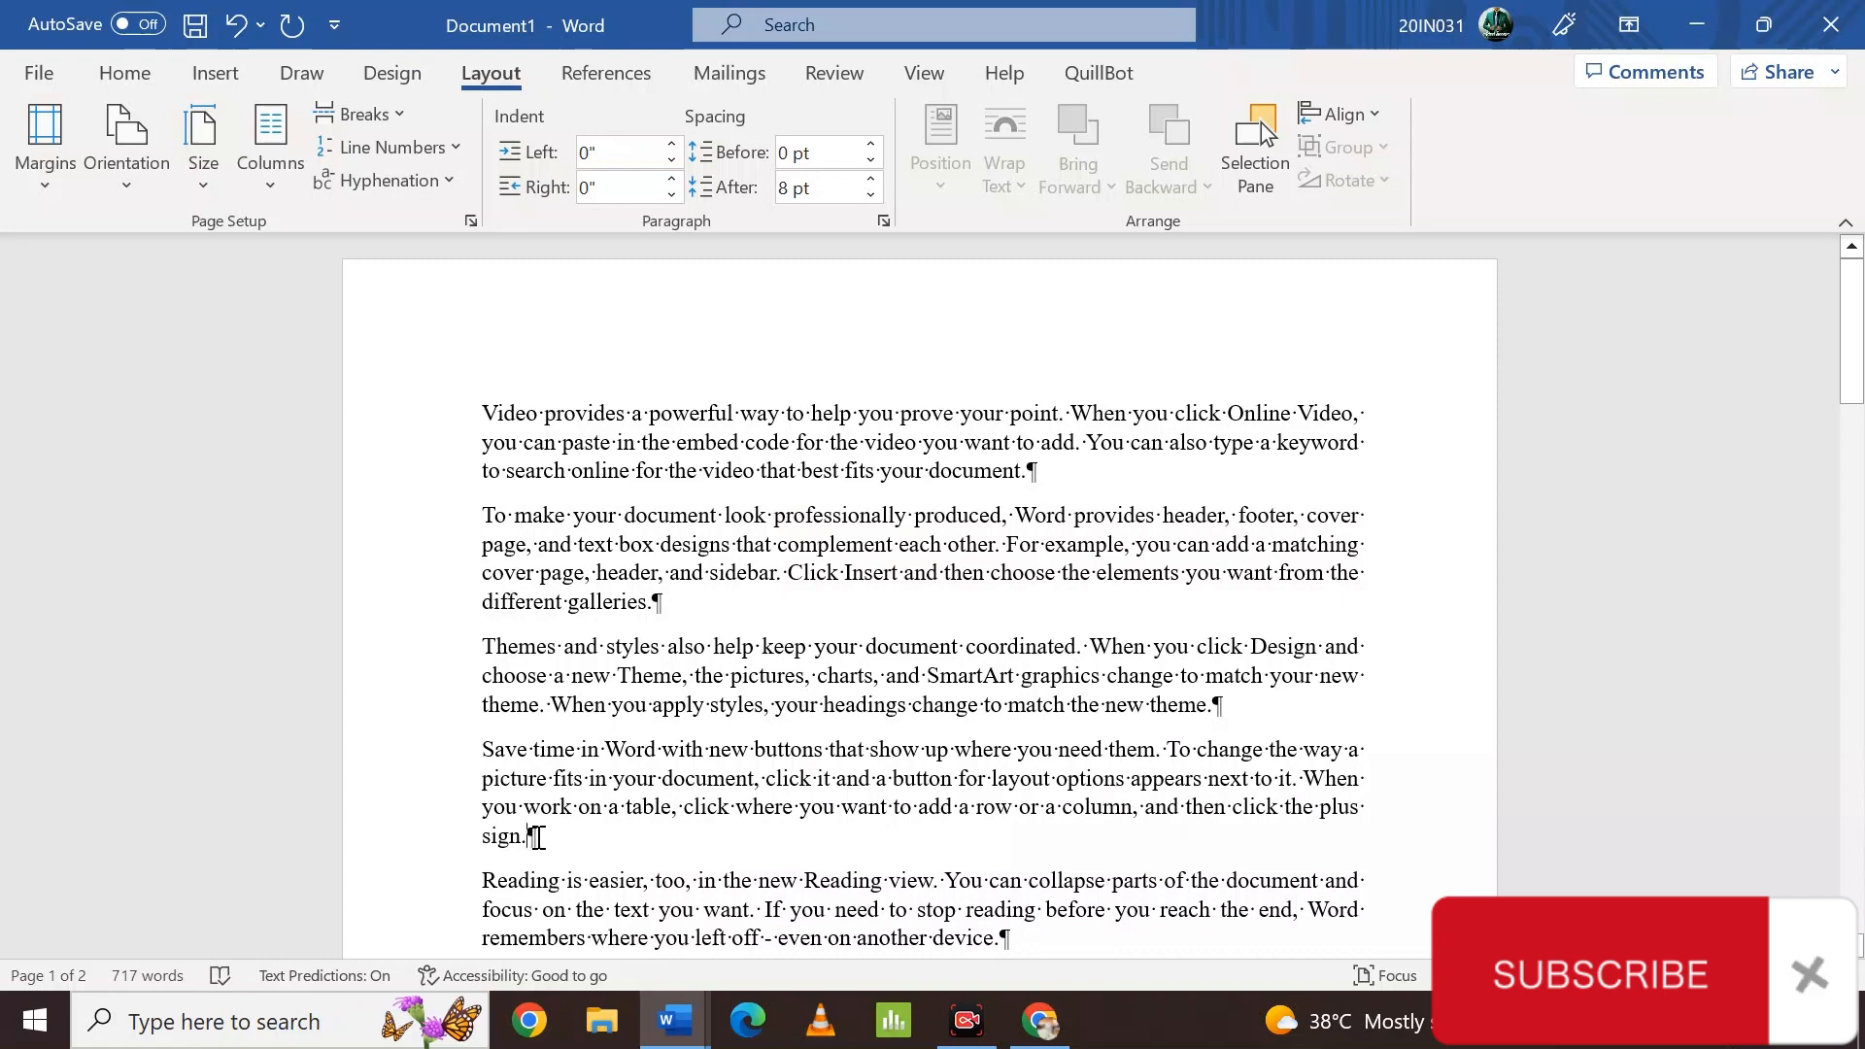
double_click(537, 837)
left_click(354, 115)
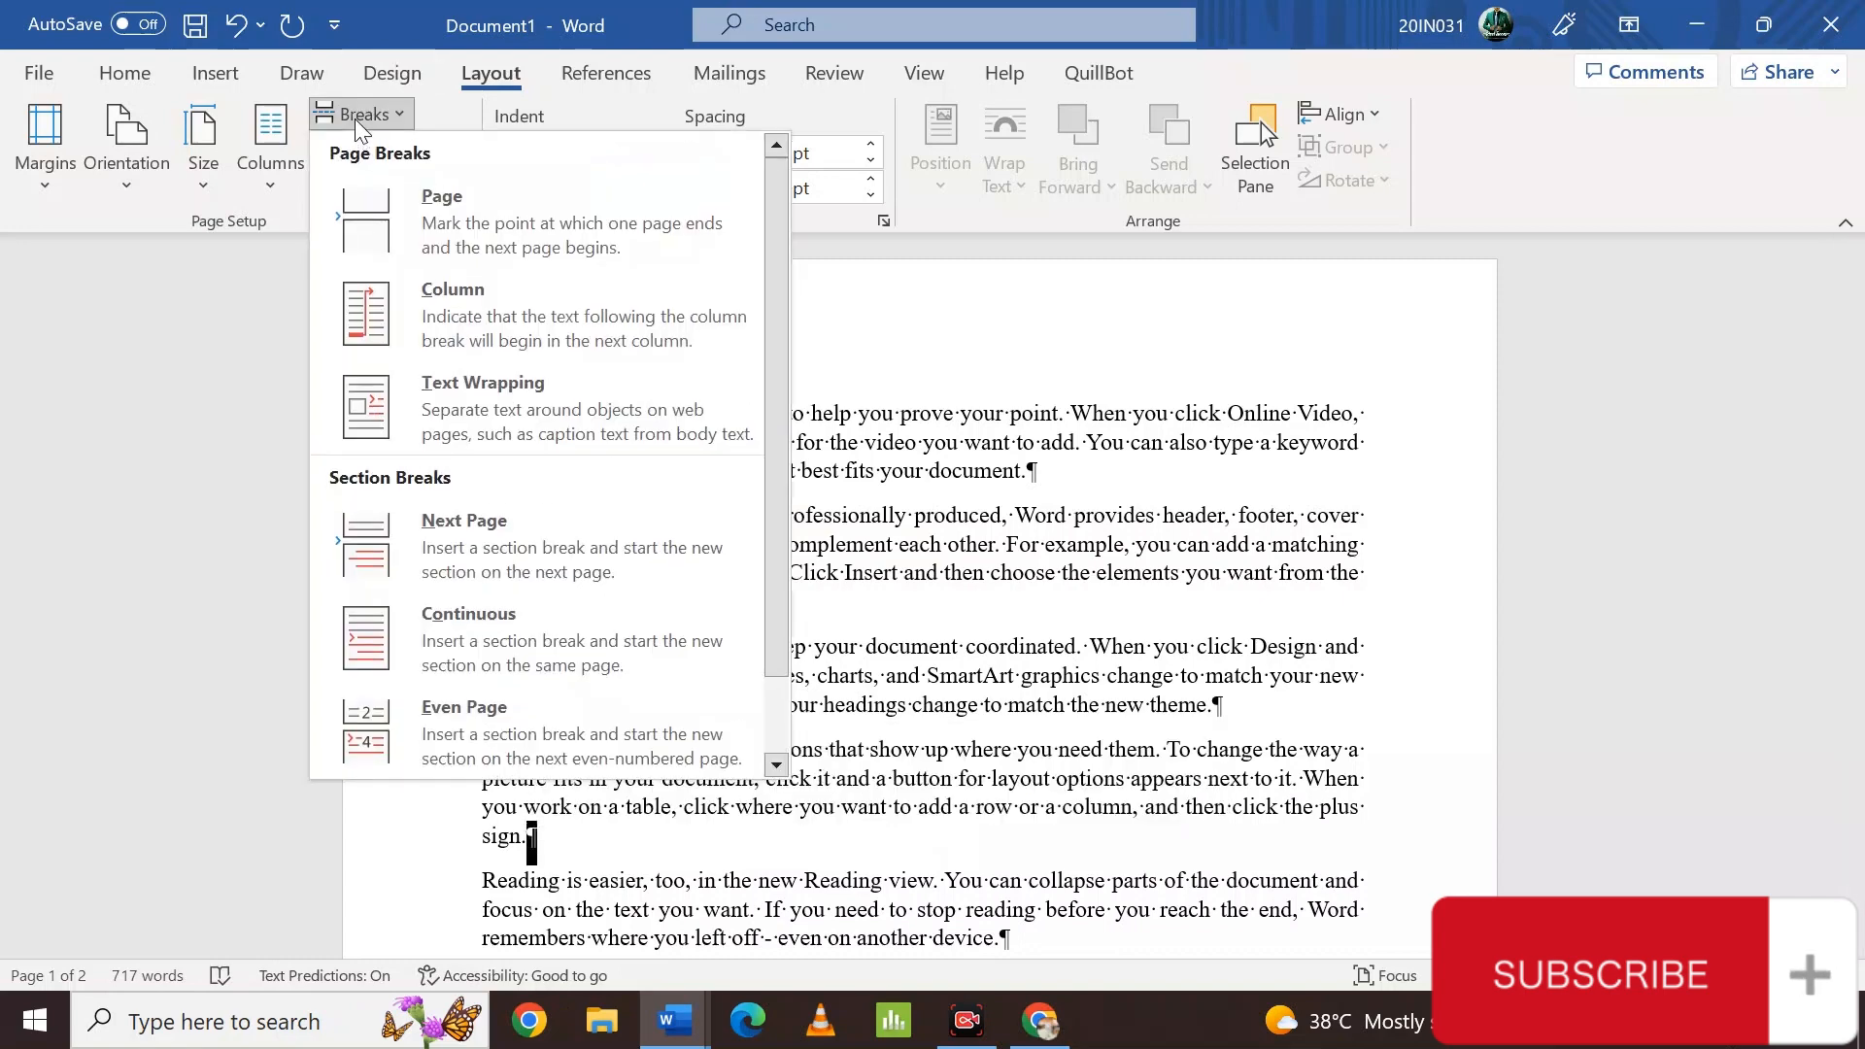
left_click(470, 231)
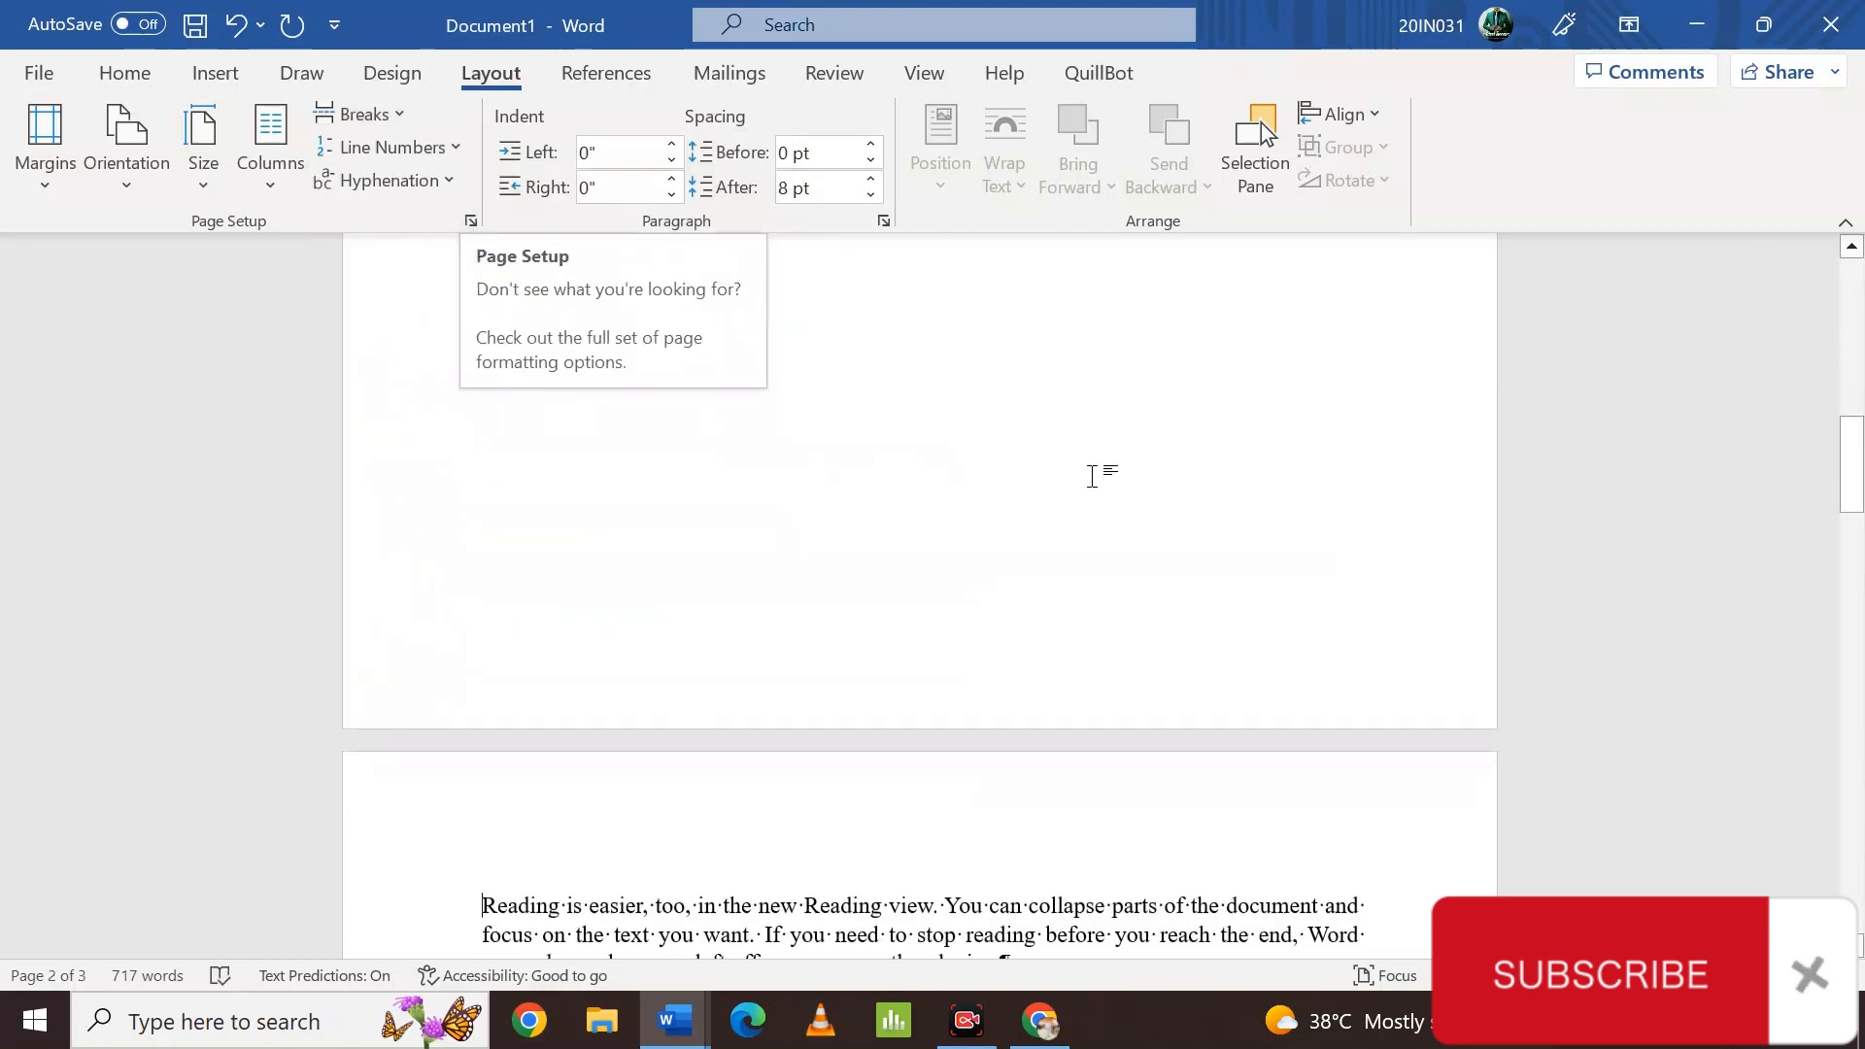
scroll(1093, 476, "up", 3)
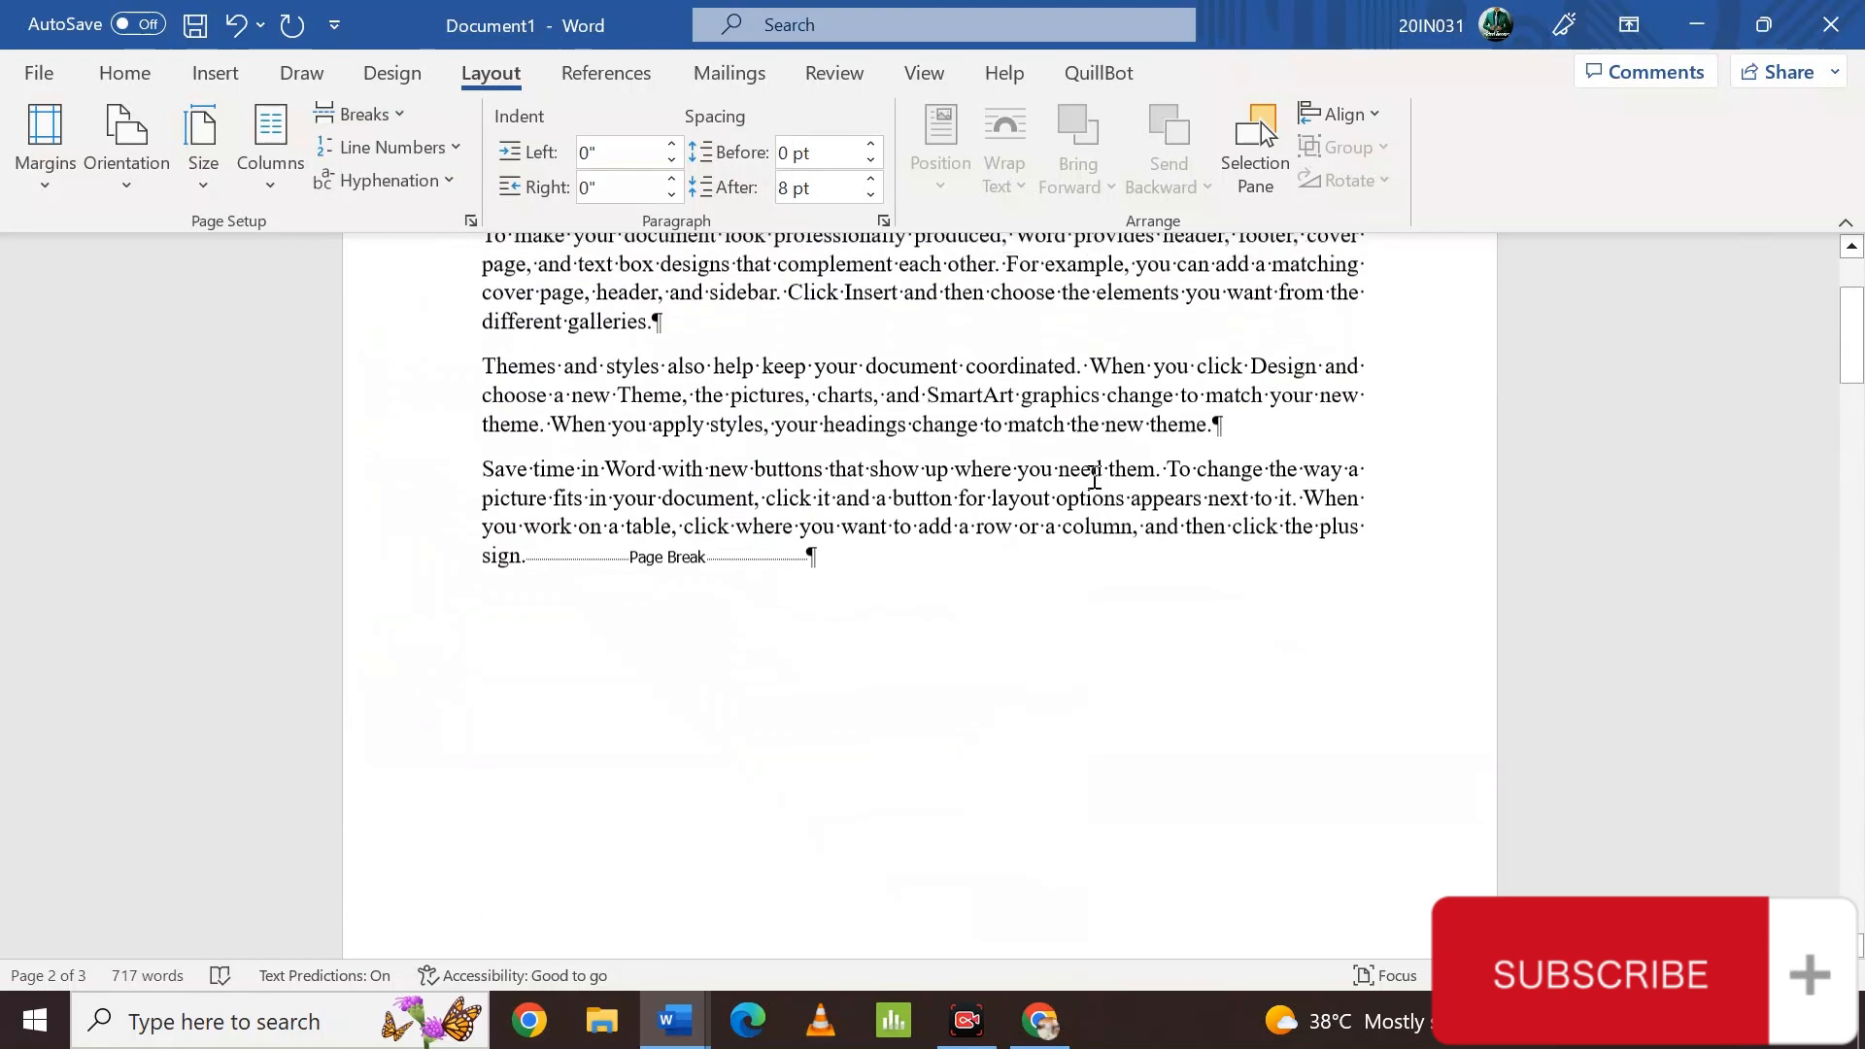
- Hide the formatting marks and check how the text continues on the following page after the page break
scroll(1093, 475, "up", 3)
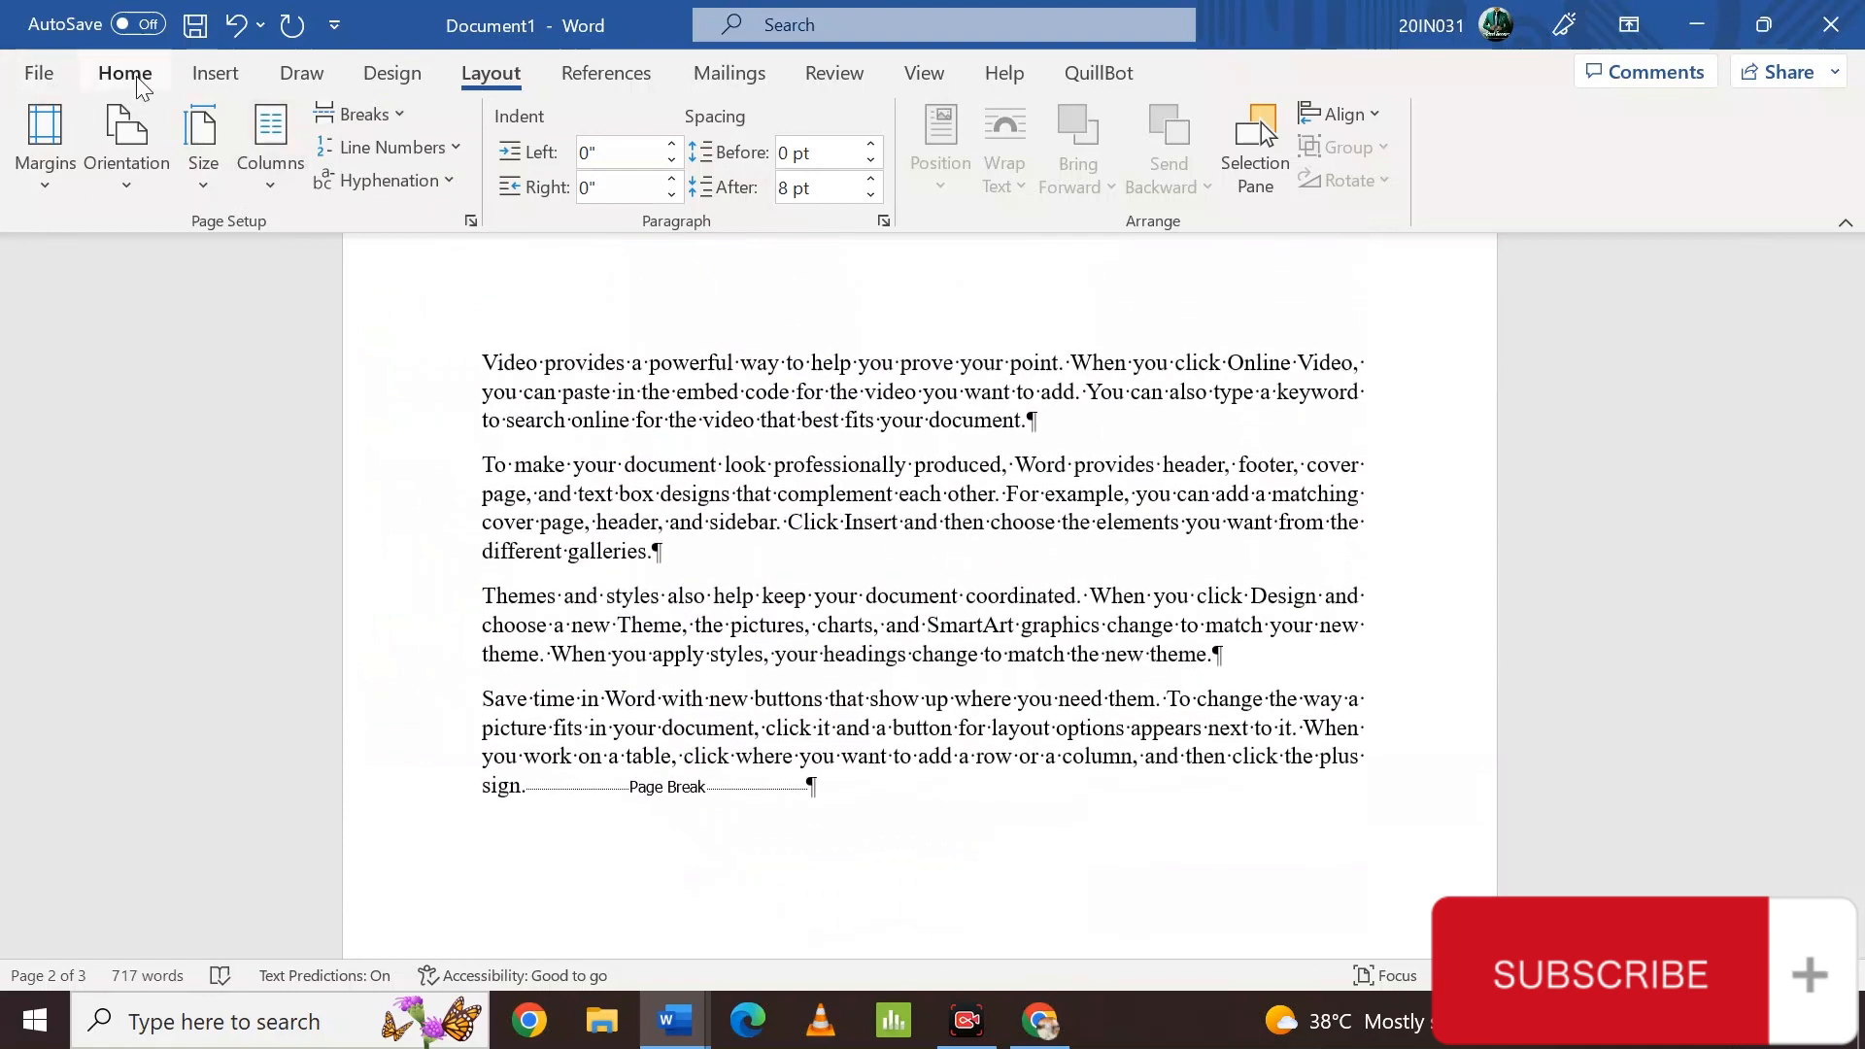
left_click(141, 88)
left_click(832, 127)
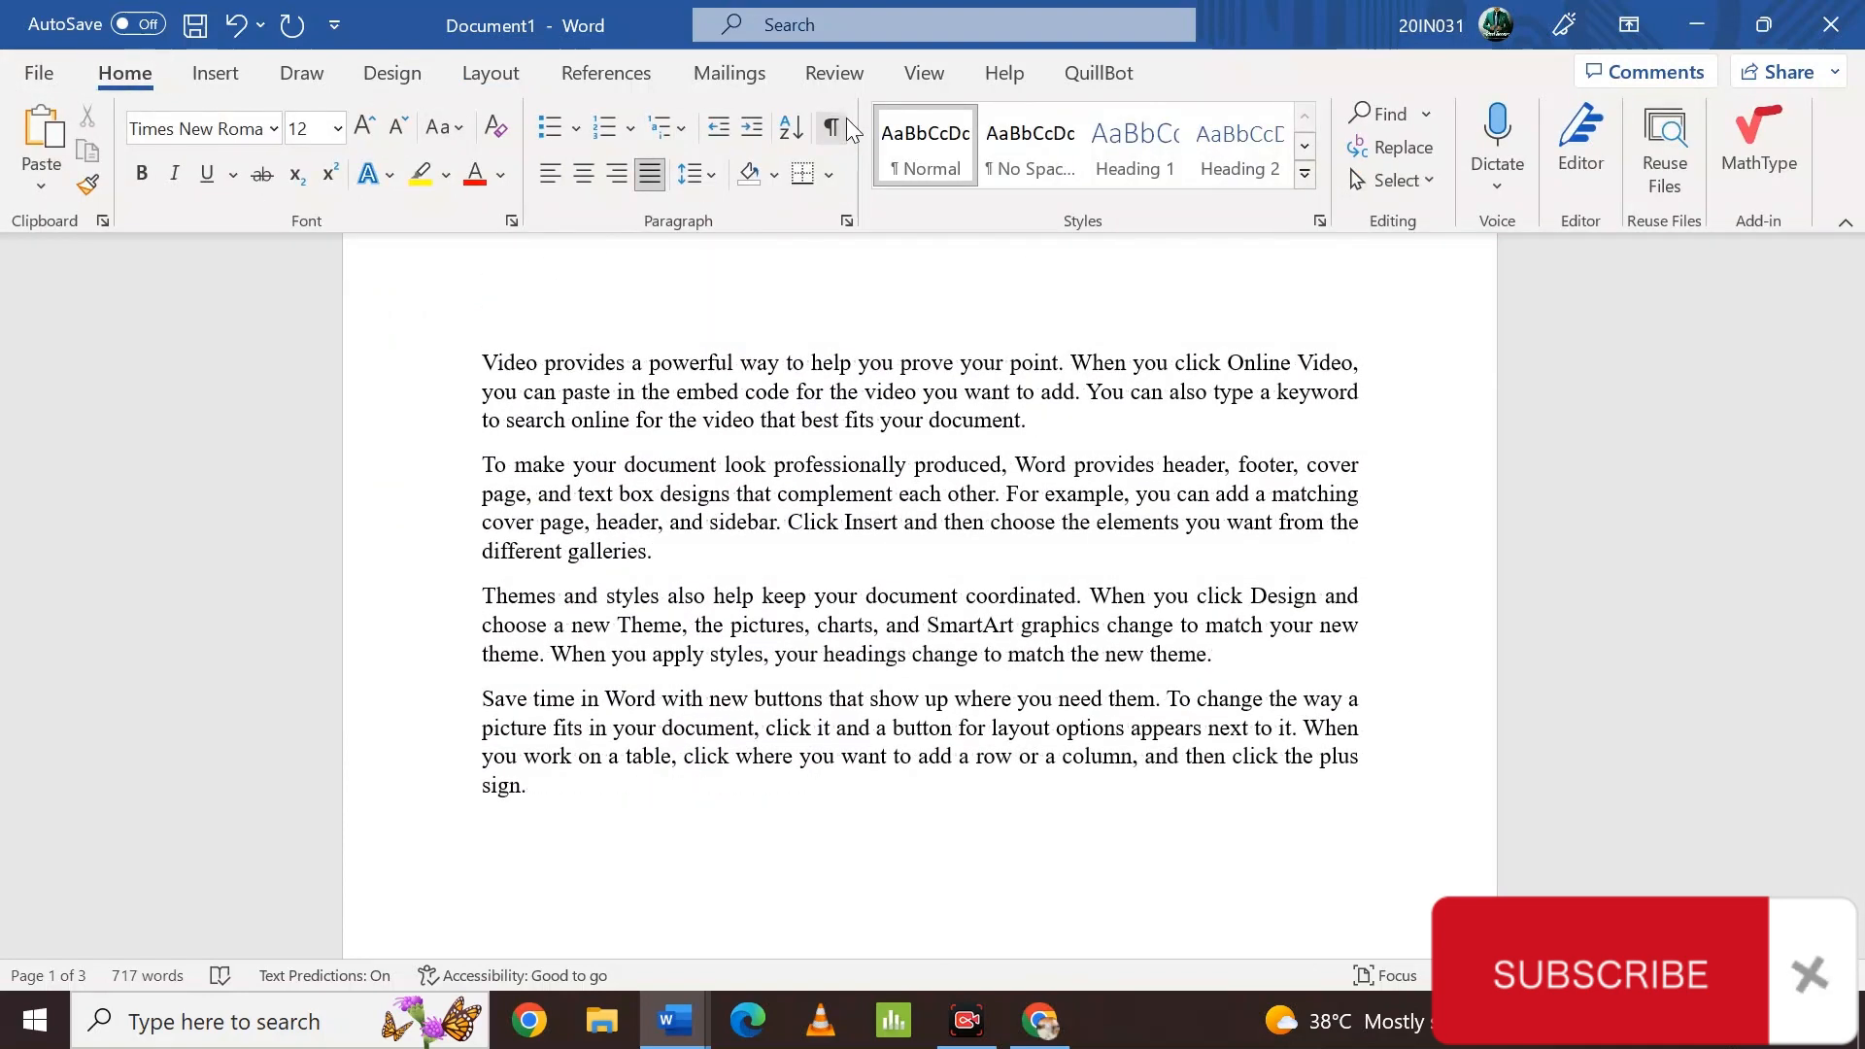
scroll(764, 555, "up", 1)
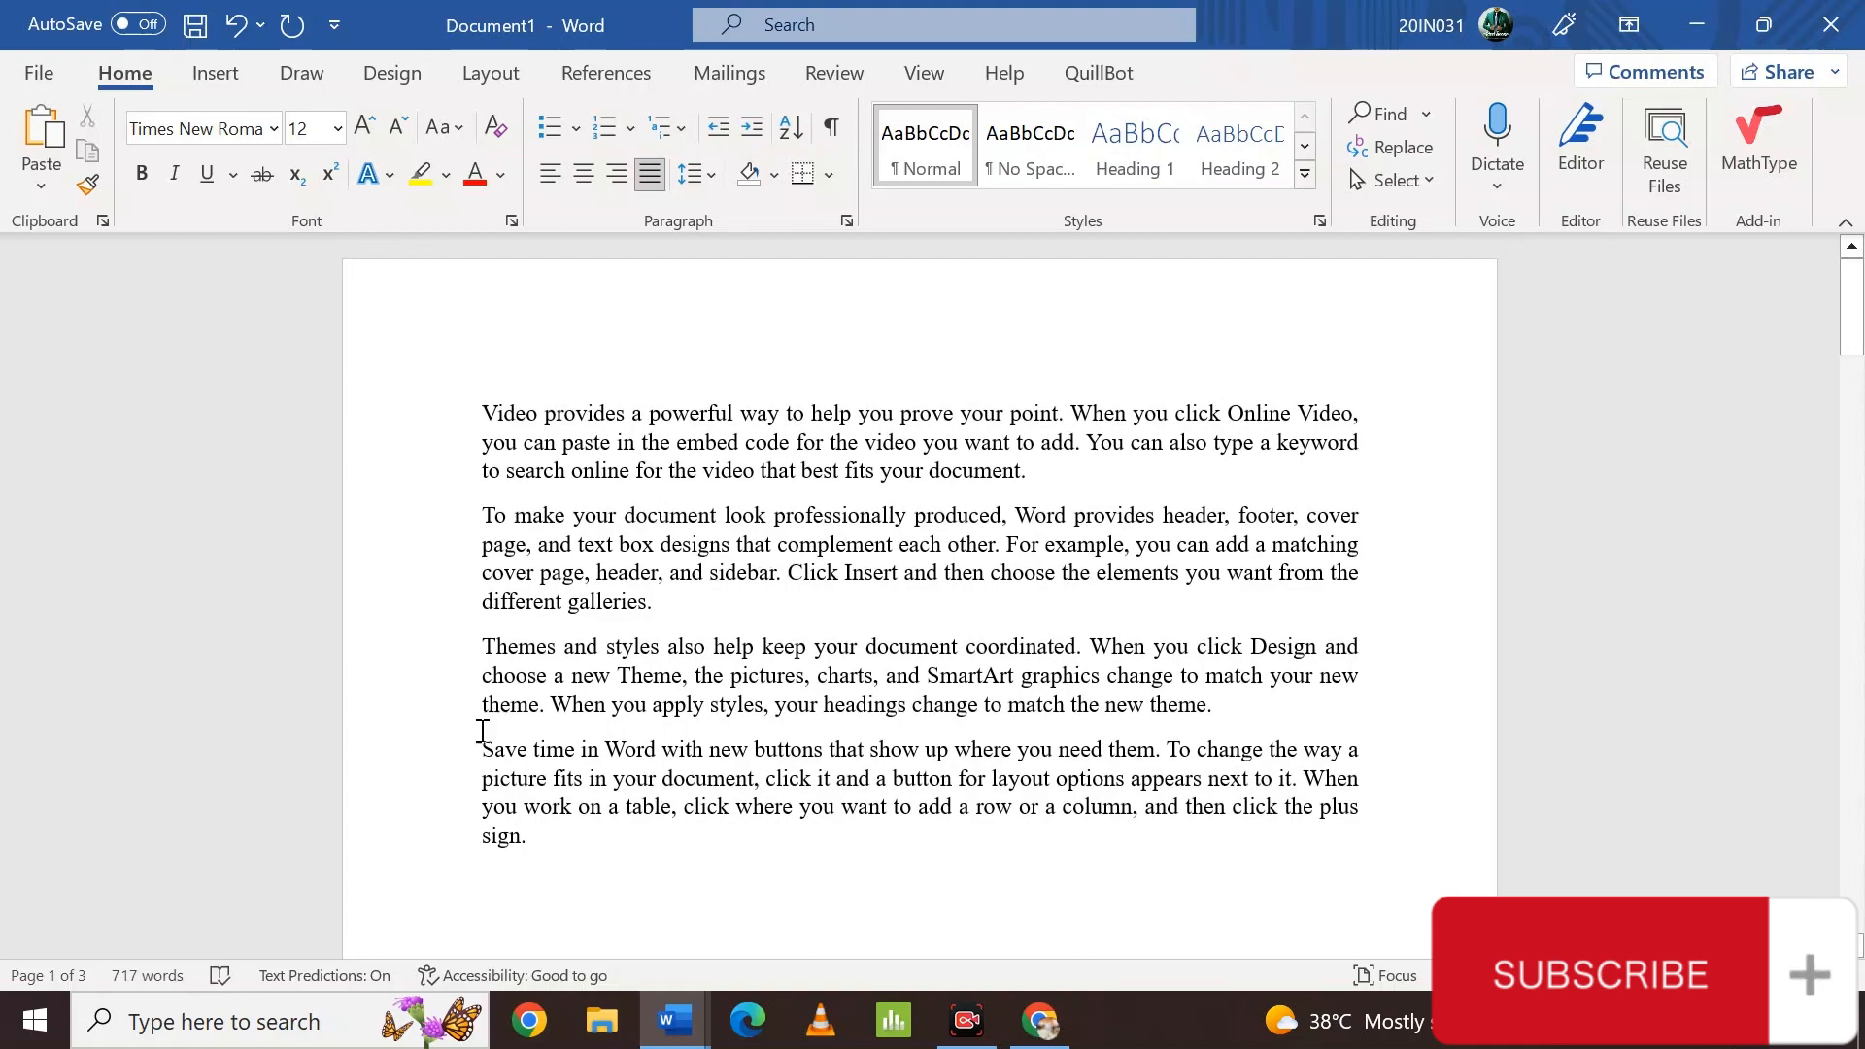
scroll(573, 821, "down", 10)
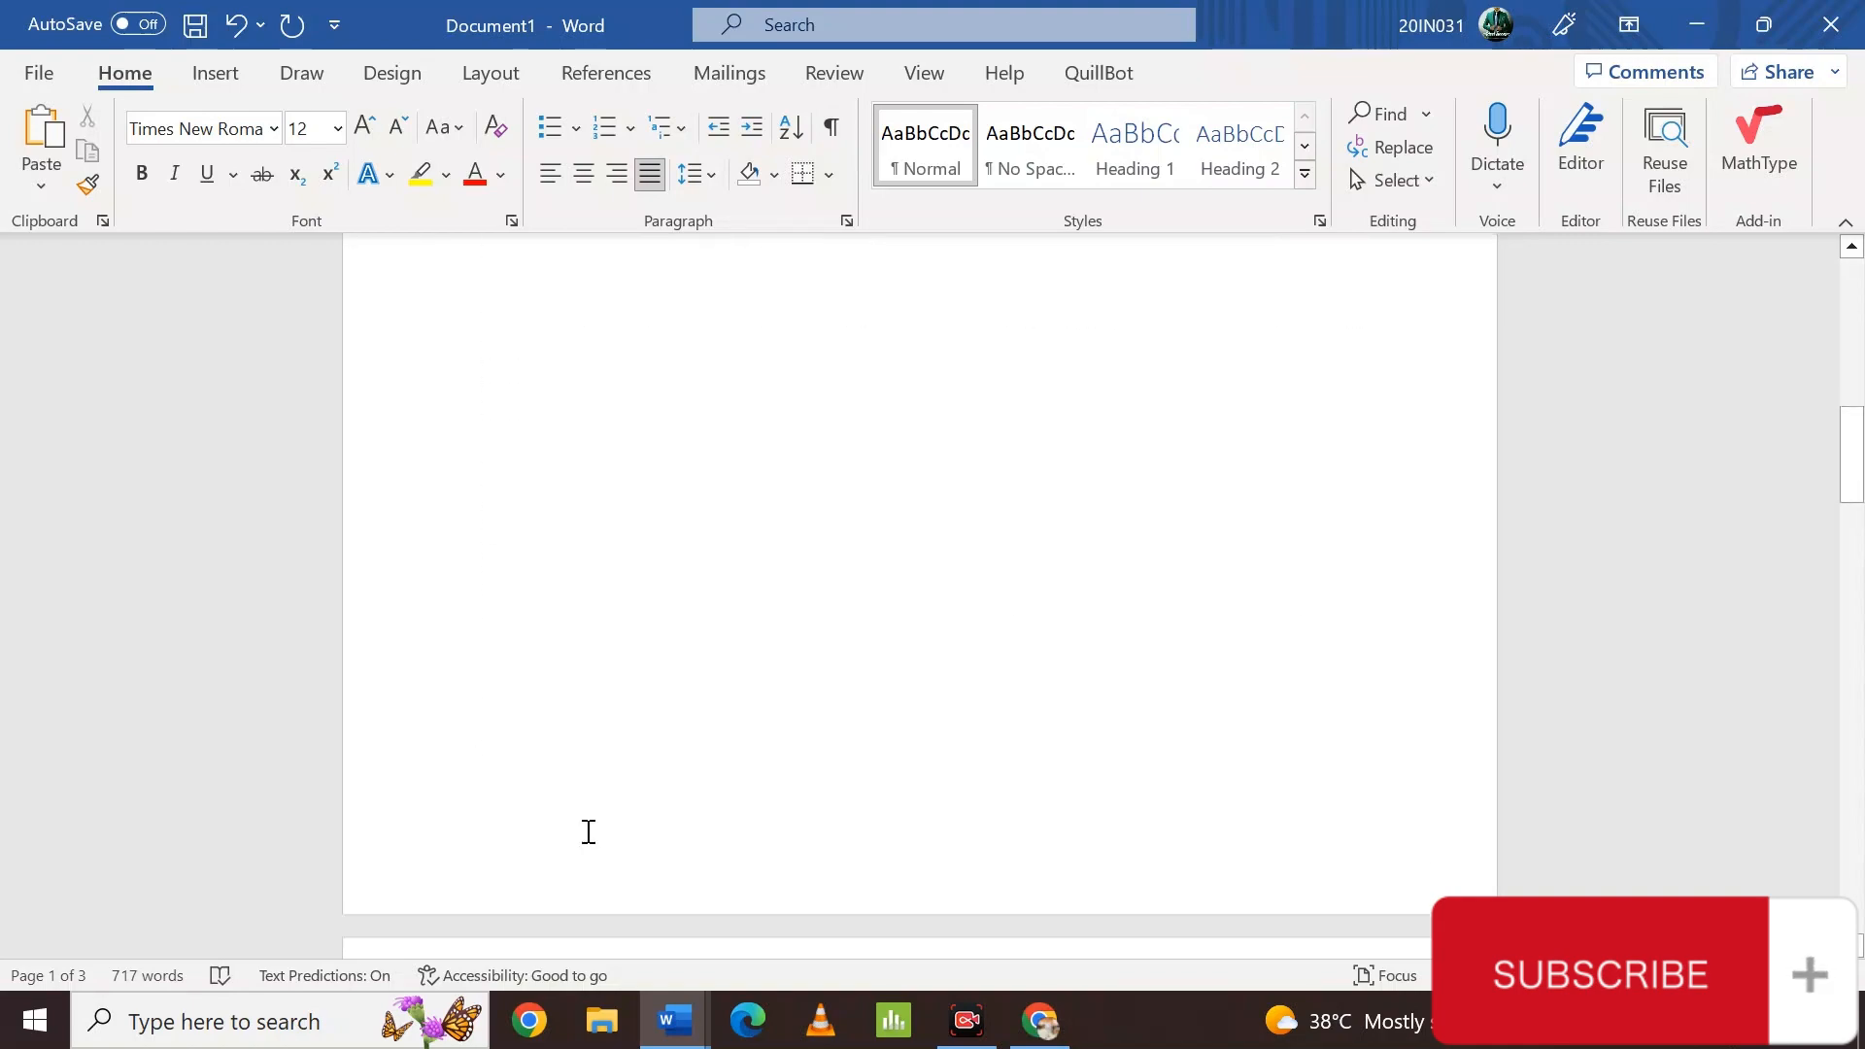
scroll(587, 832, "down", 5)
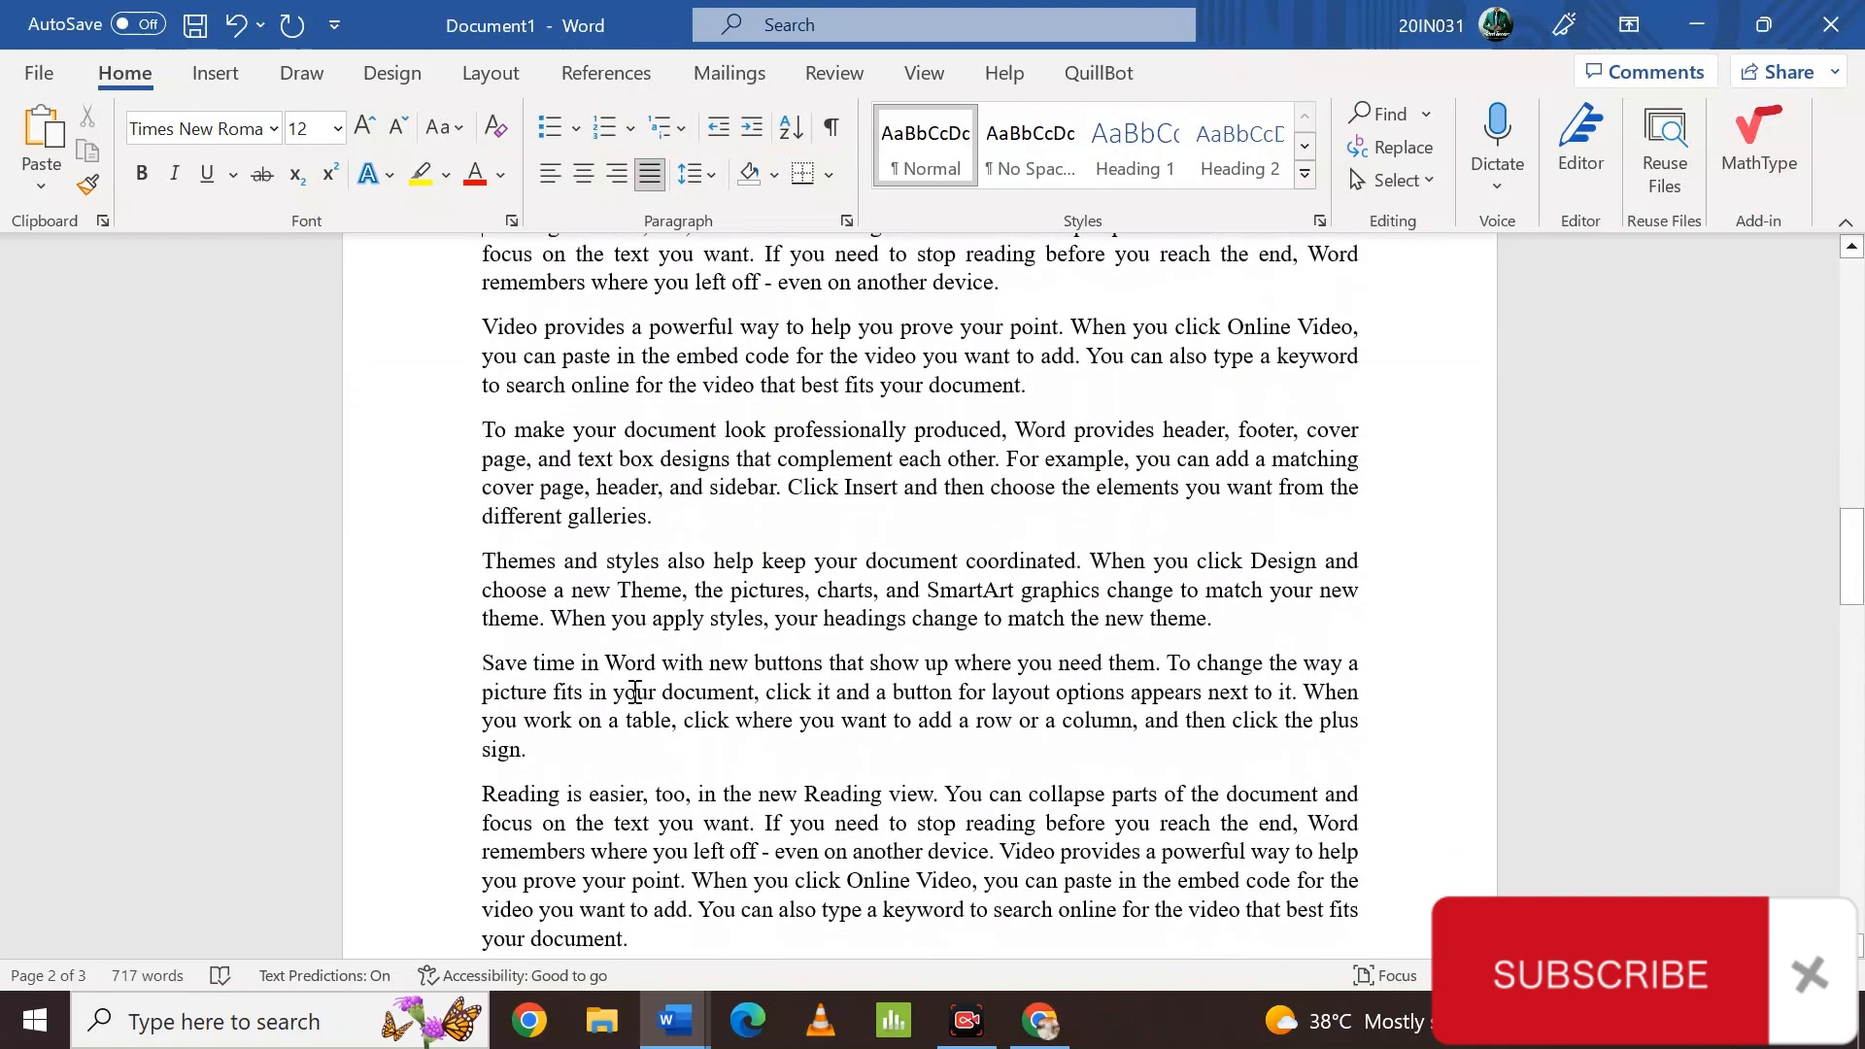
scroll(635, 691, "up", 10)
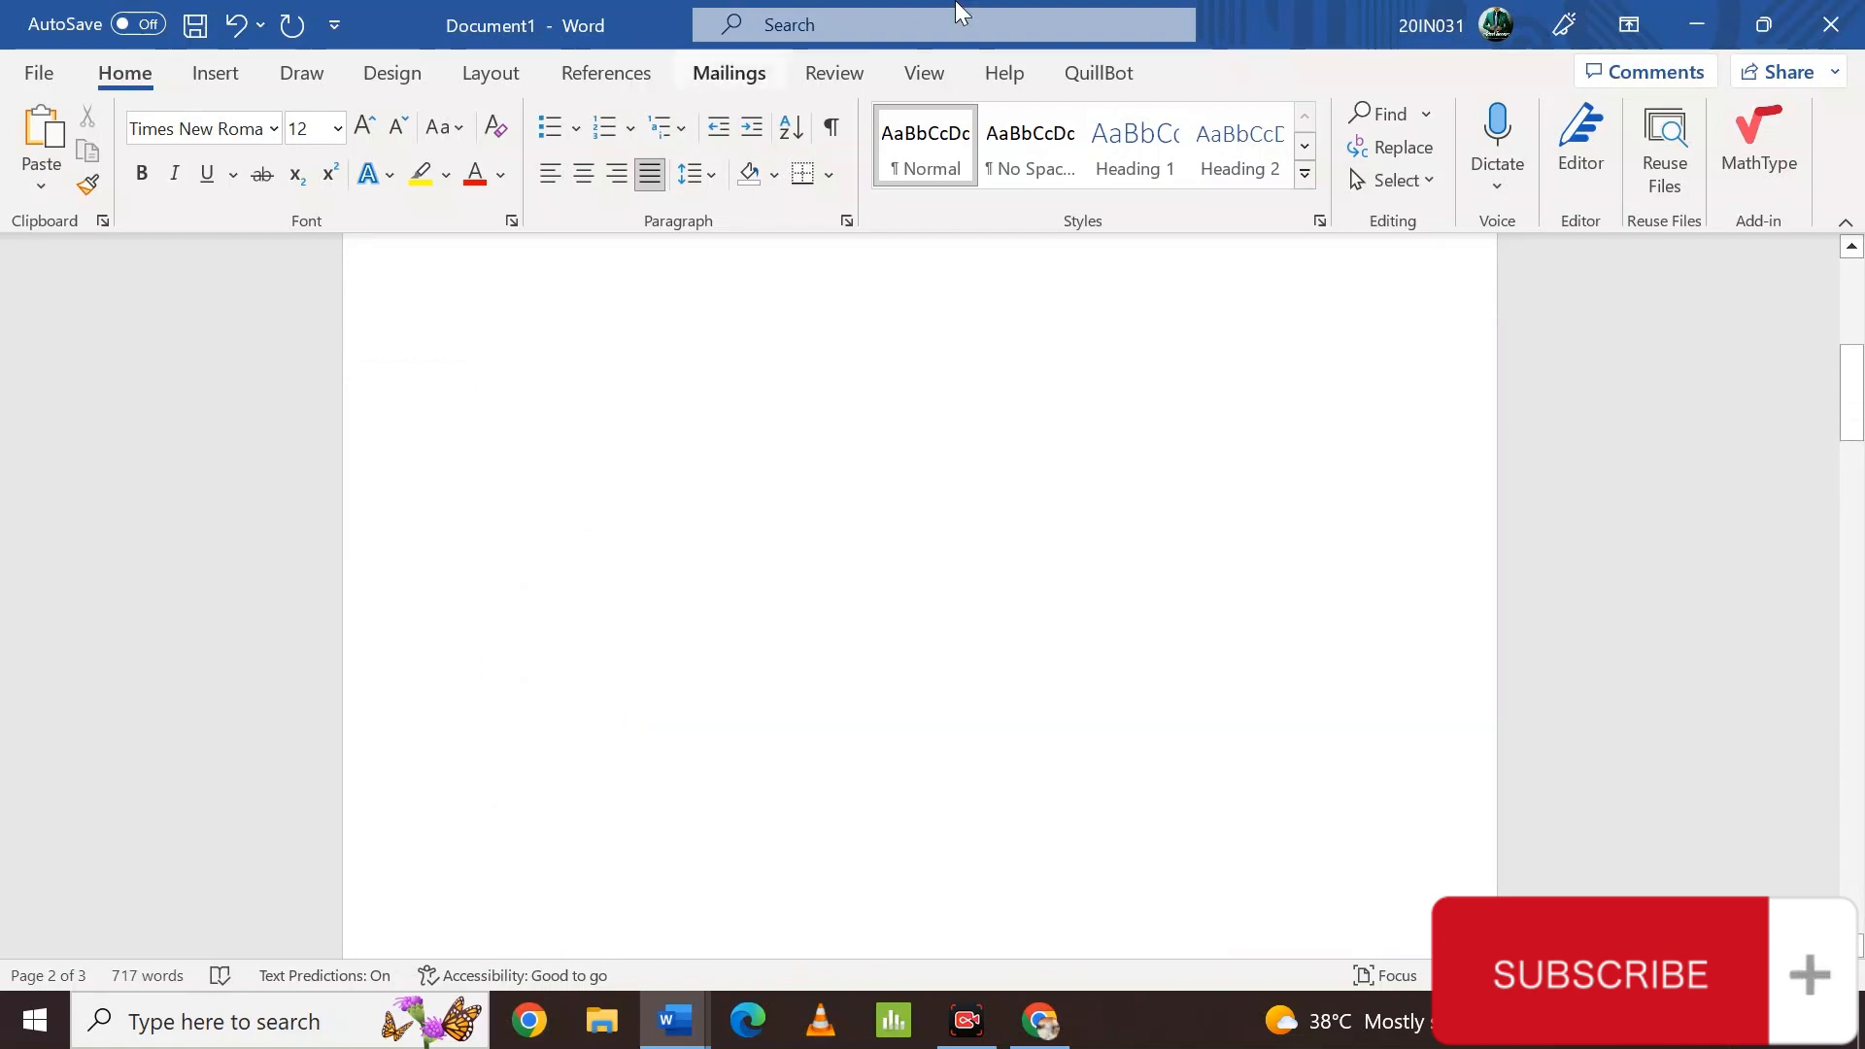
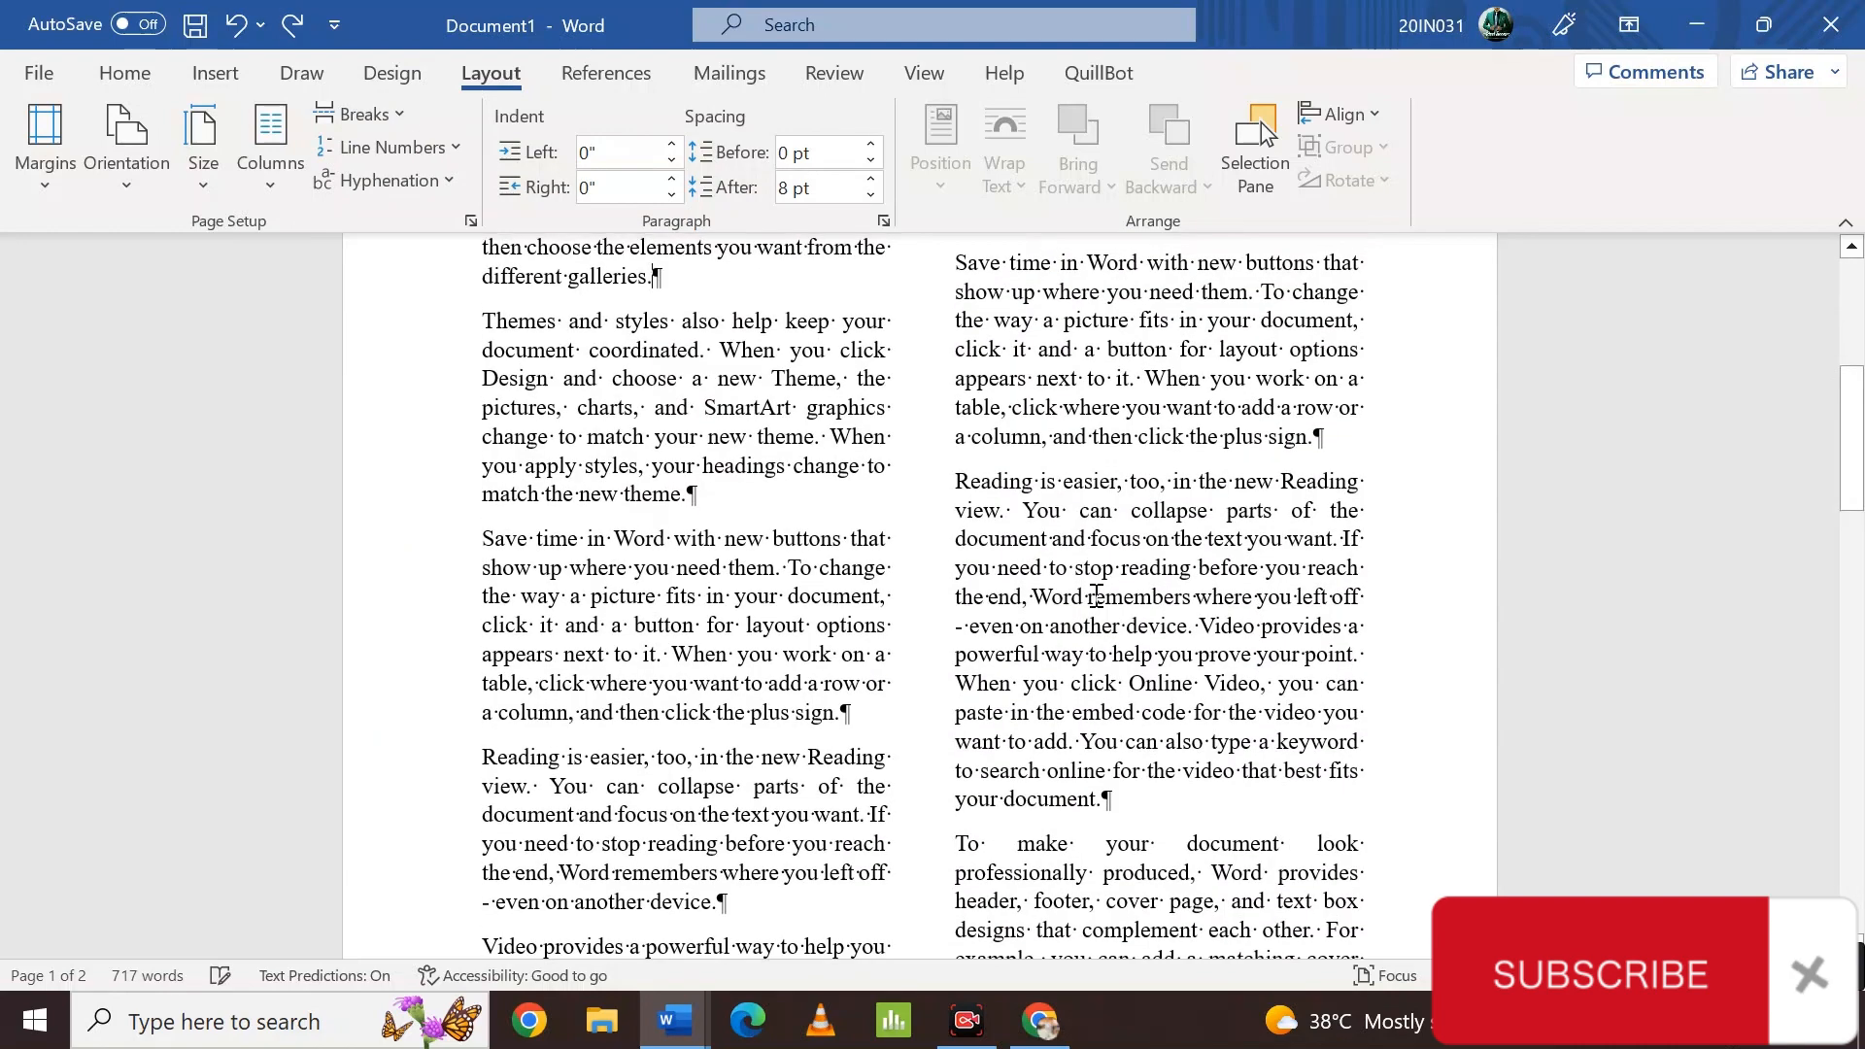
- Turn on continuous line numbering for the two-column document
scroll(1095, 595, "up", 6)
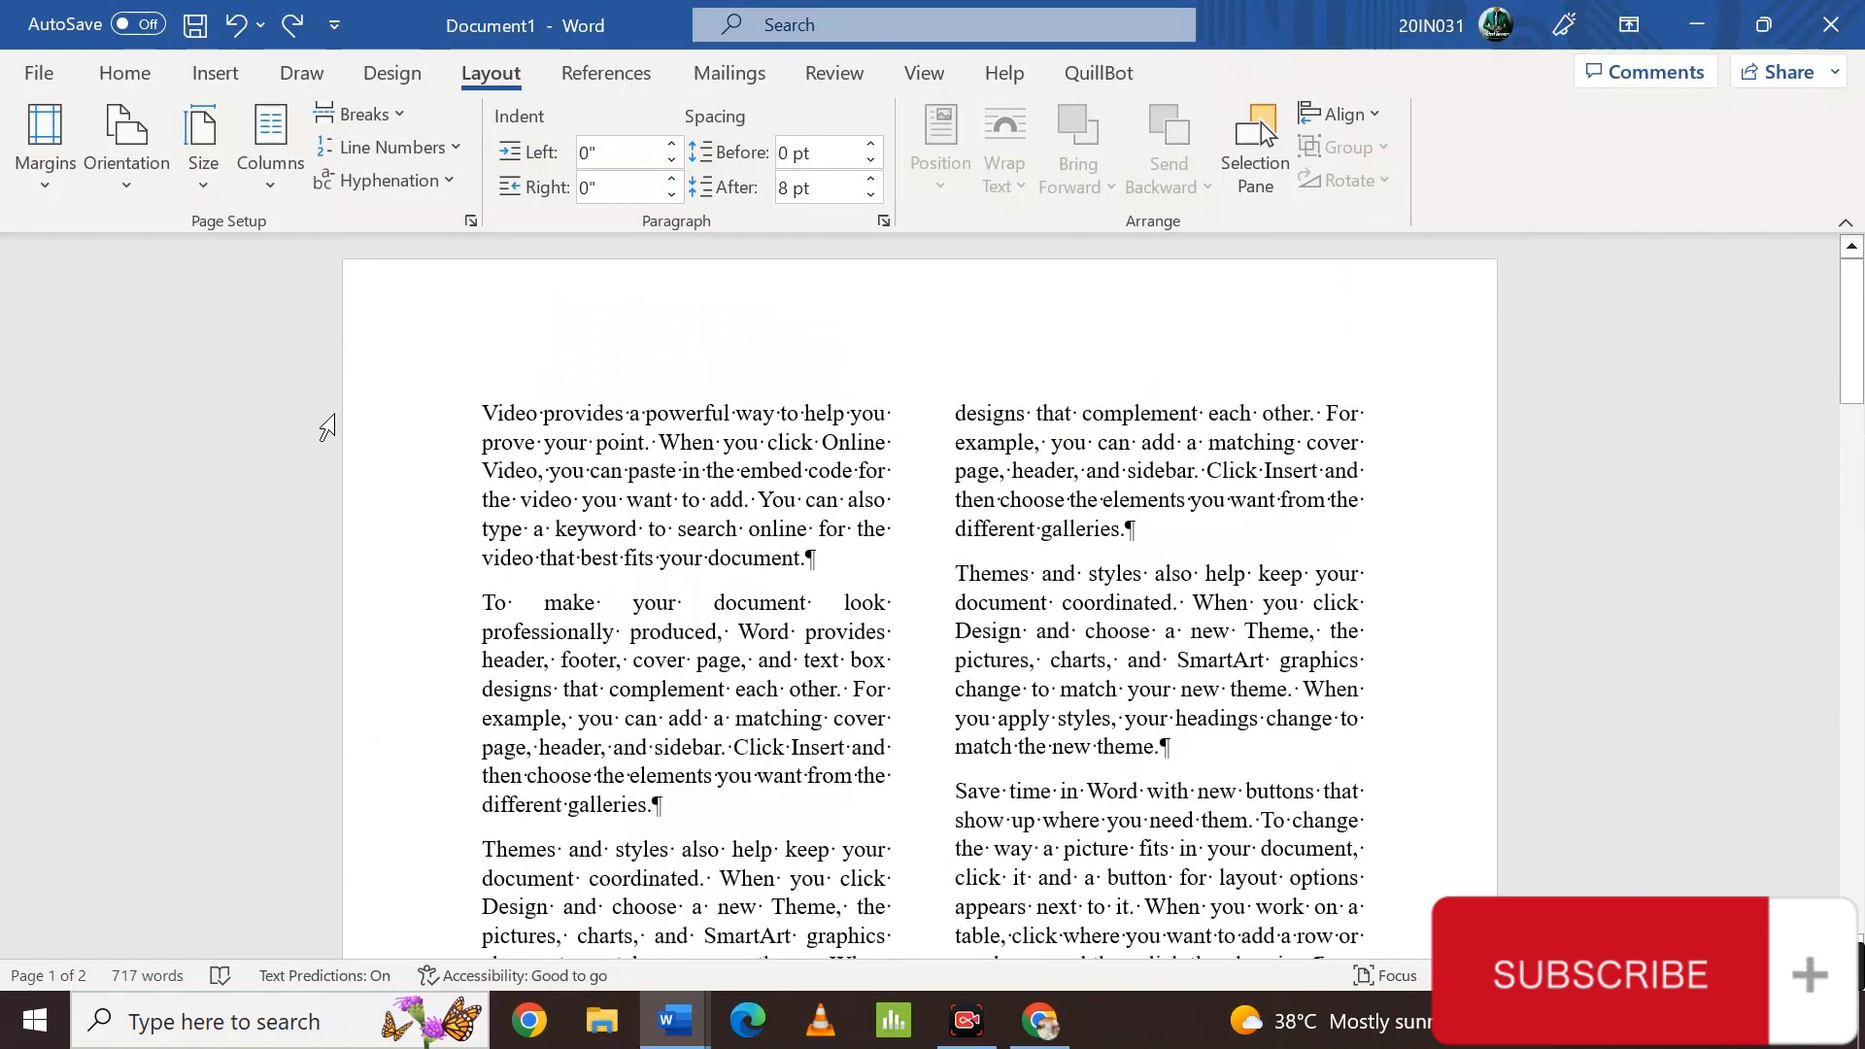
left_click(394, 147)
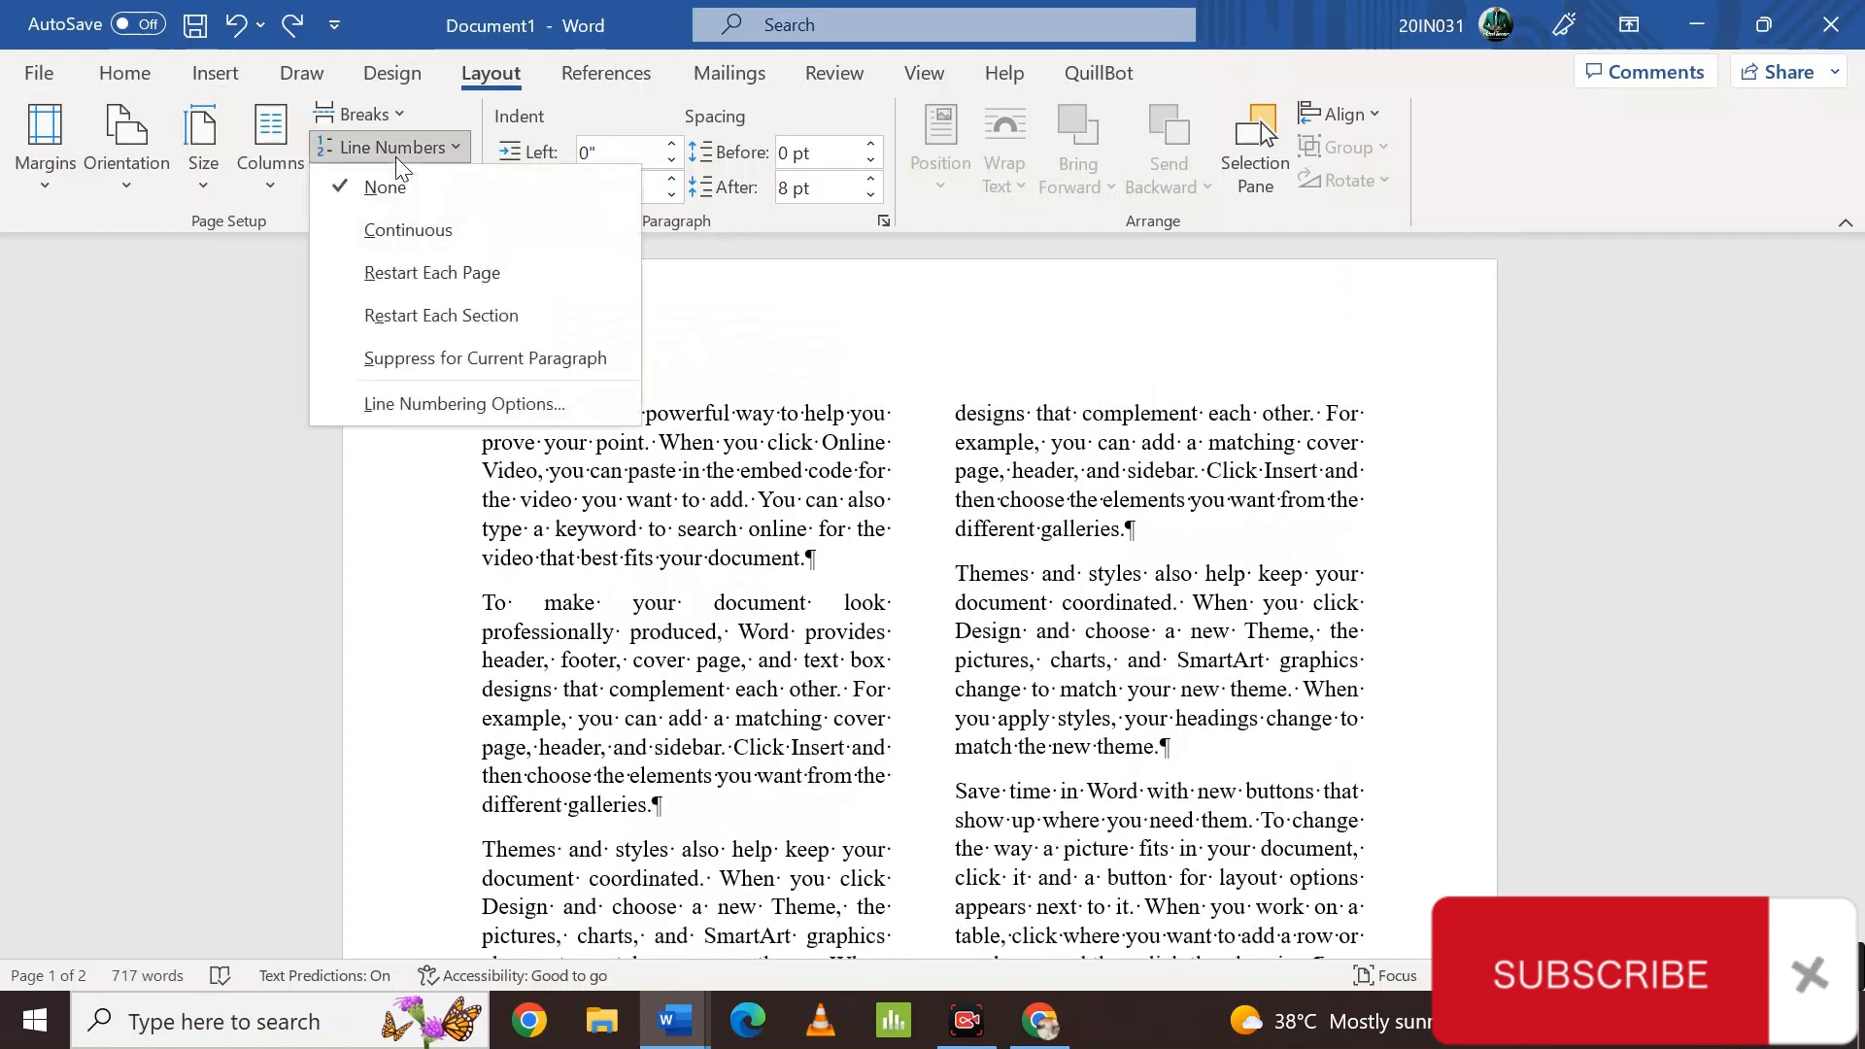
left_click(402, 236)
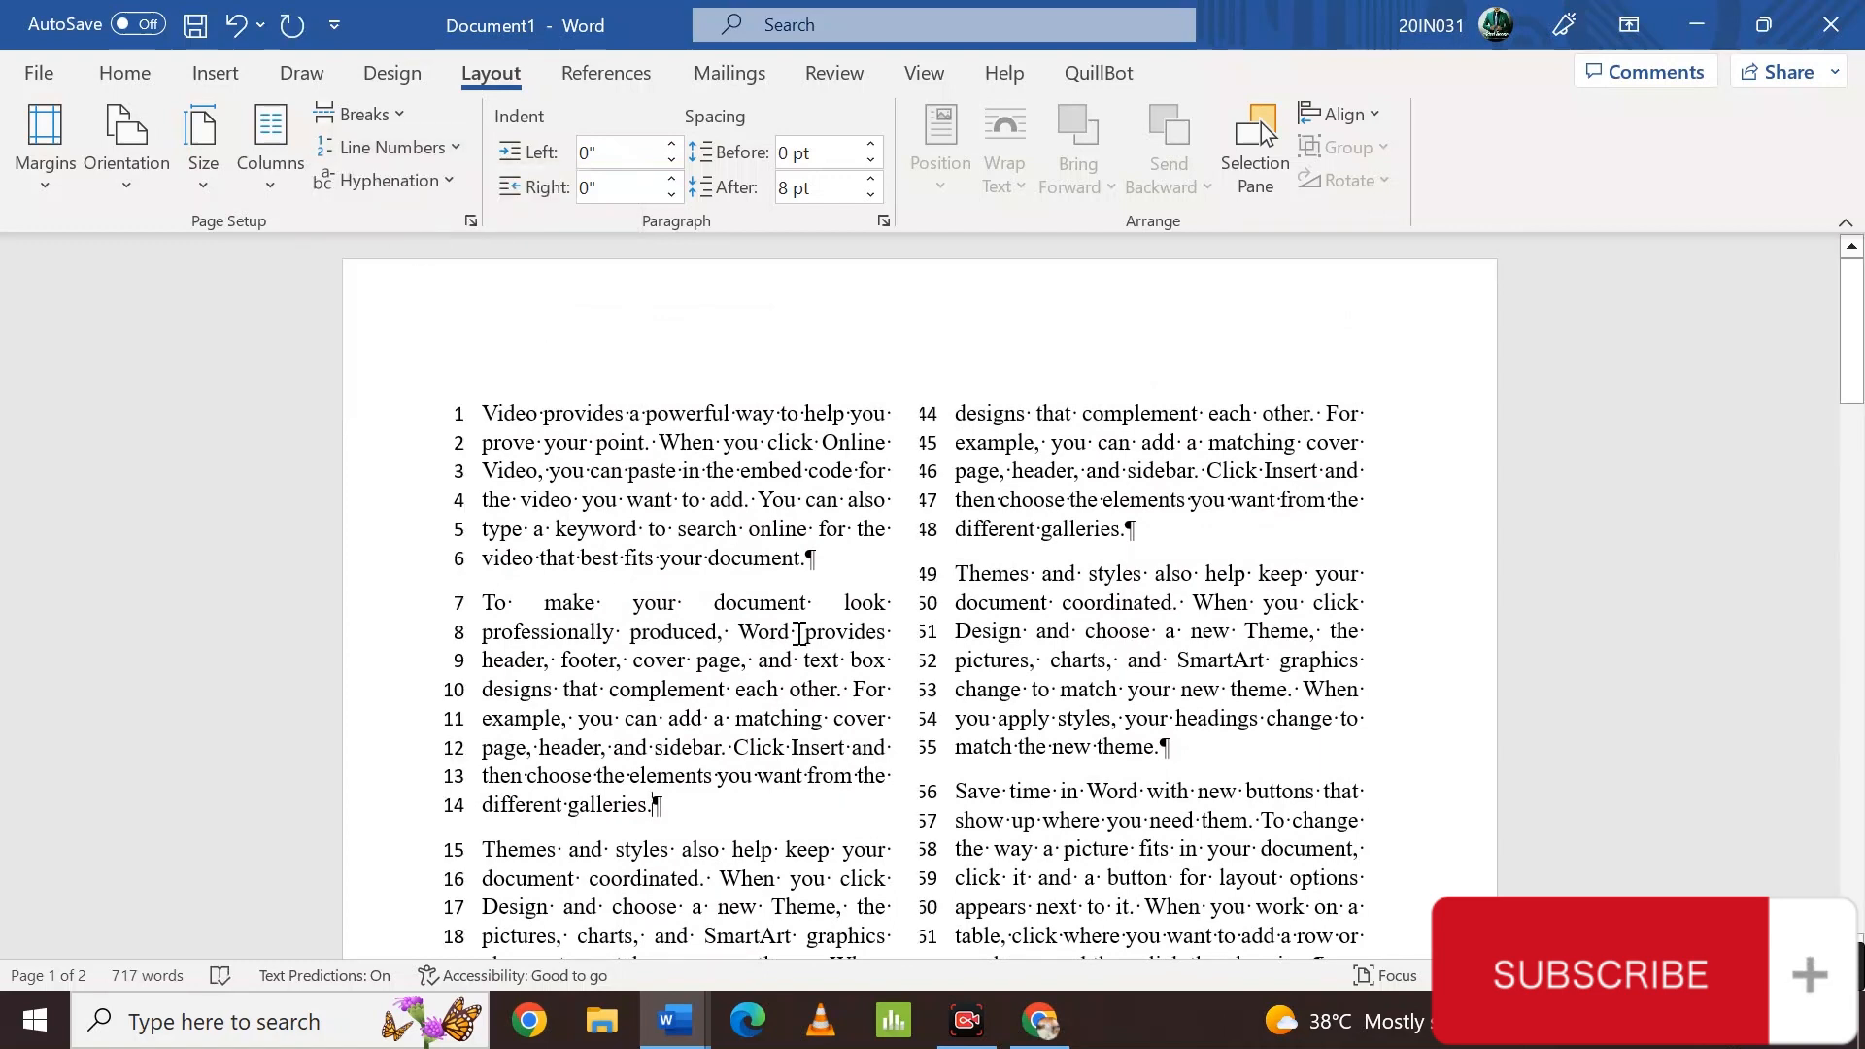
- Examine how the line numbers run down both columns and carry on to the end of the second page
scroll(798, 633, "down", 8)
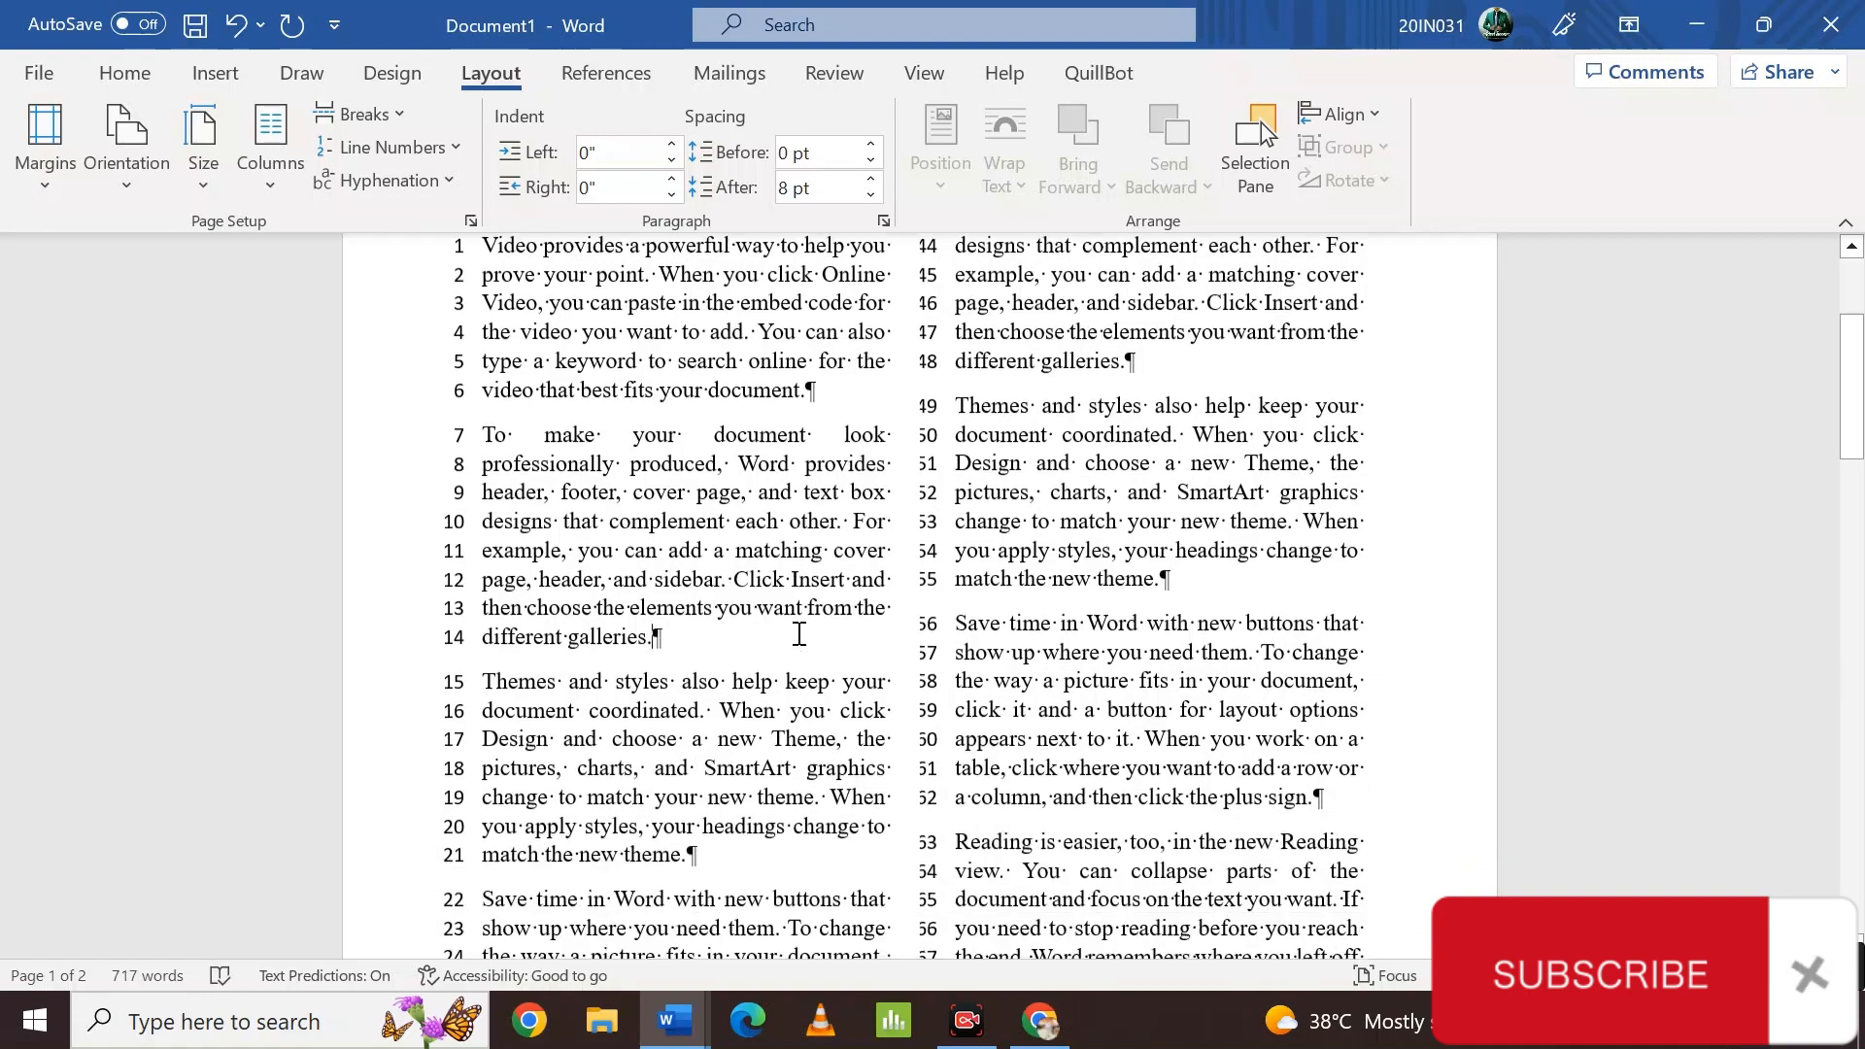
scroll(798, 633, "down", 4)
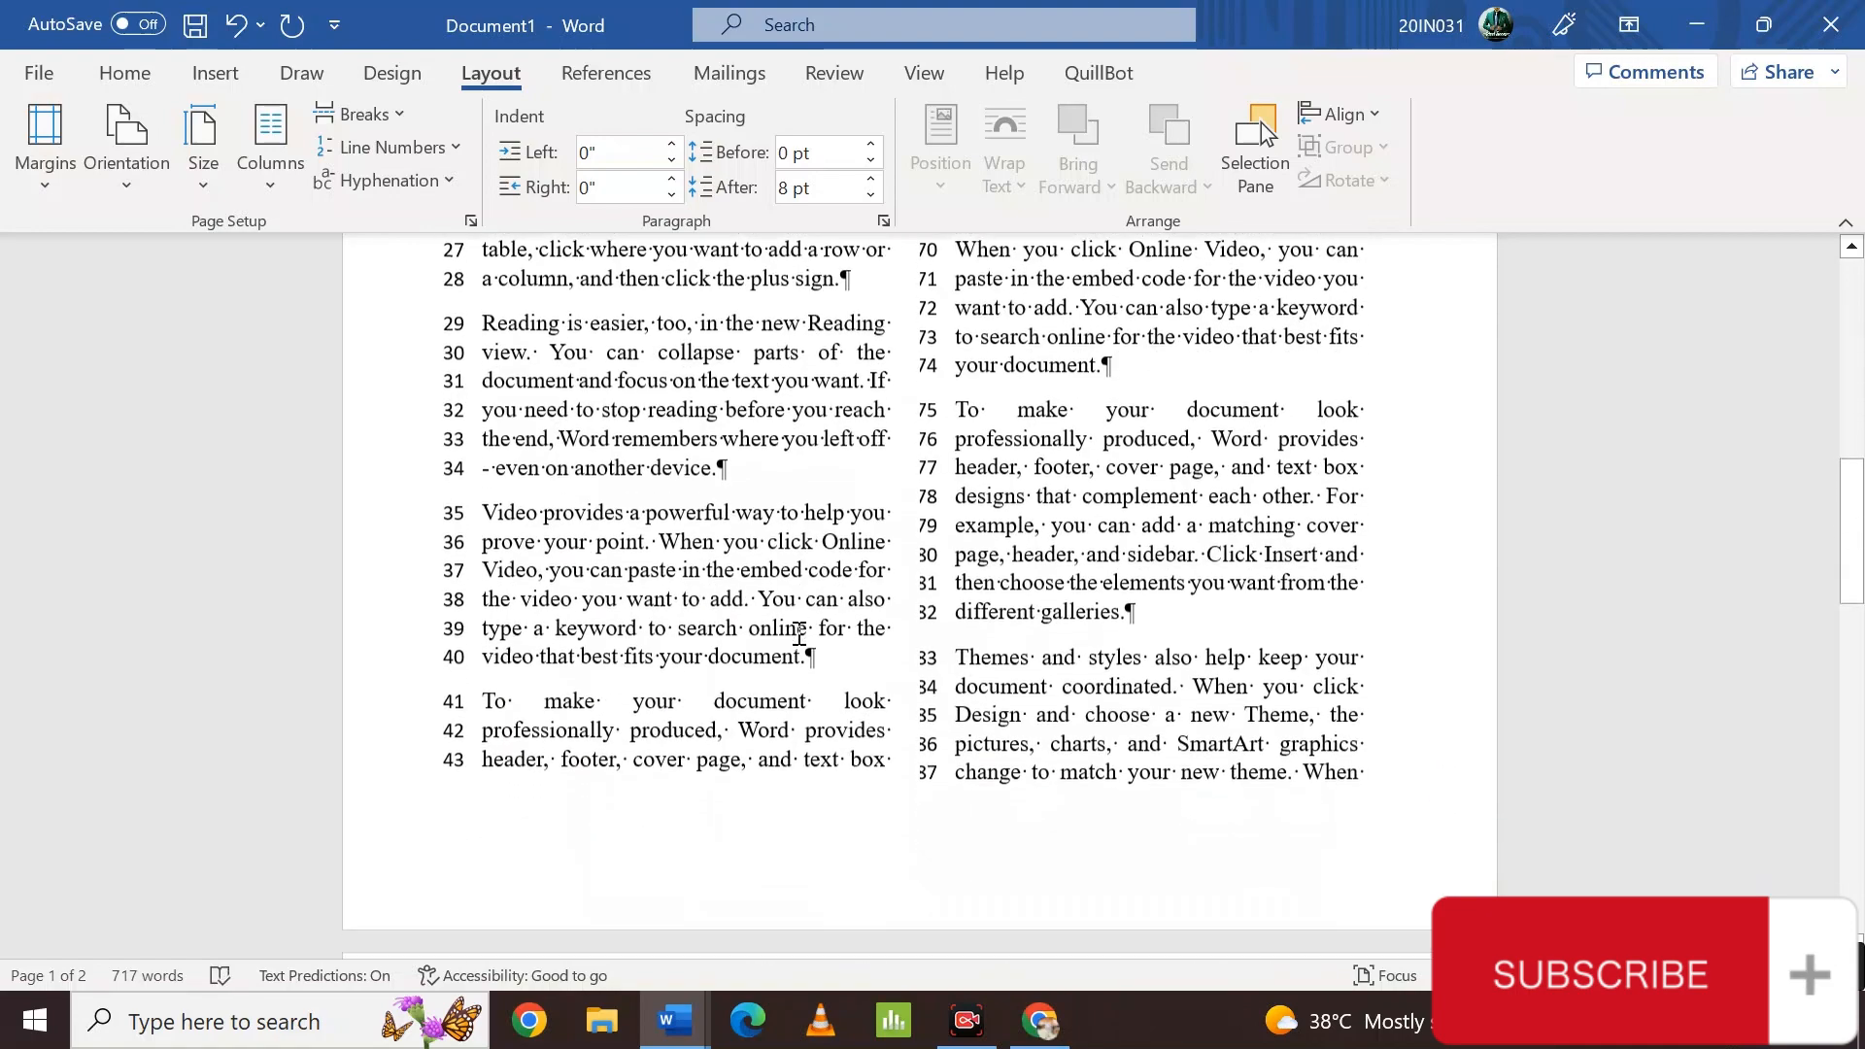
scroll(798, 634, "up", 12)
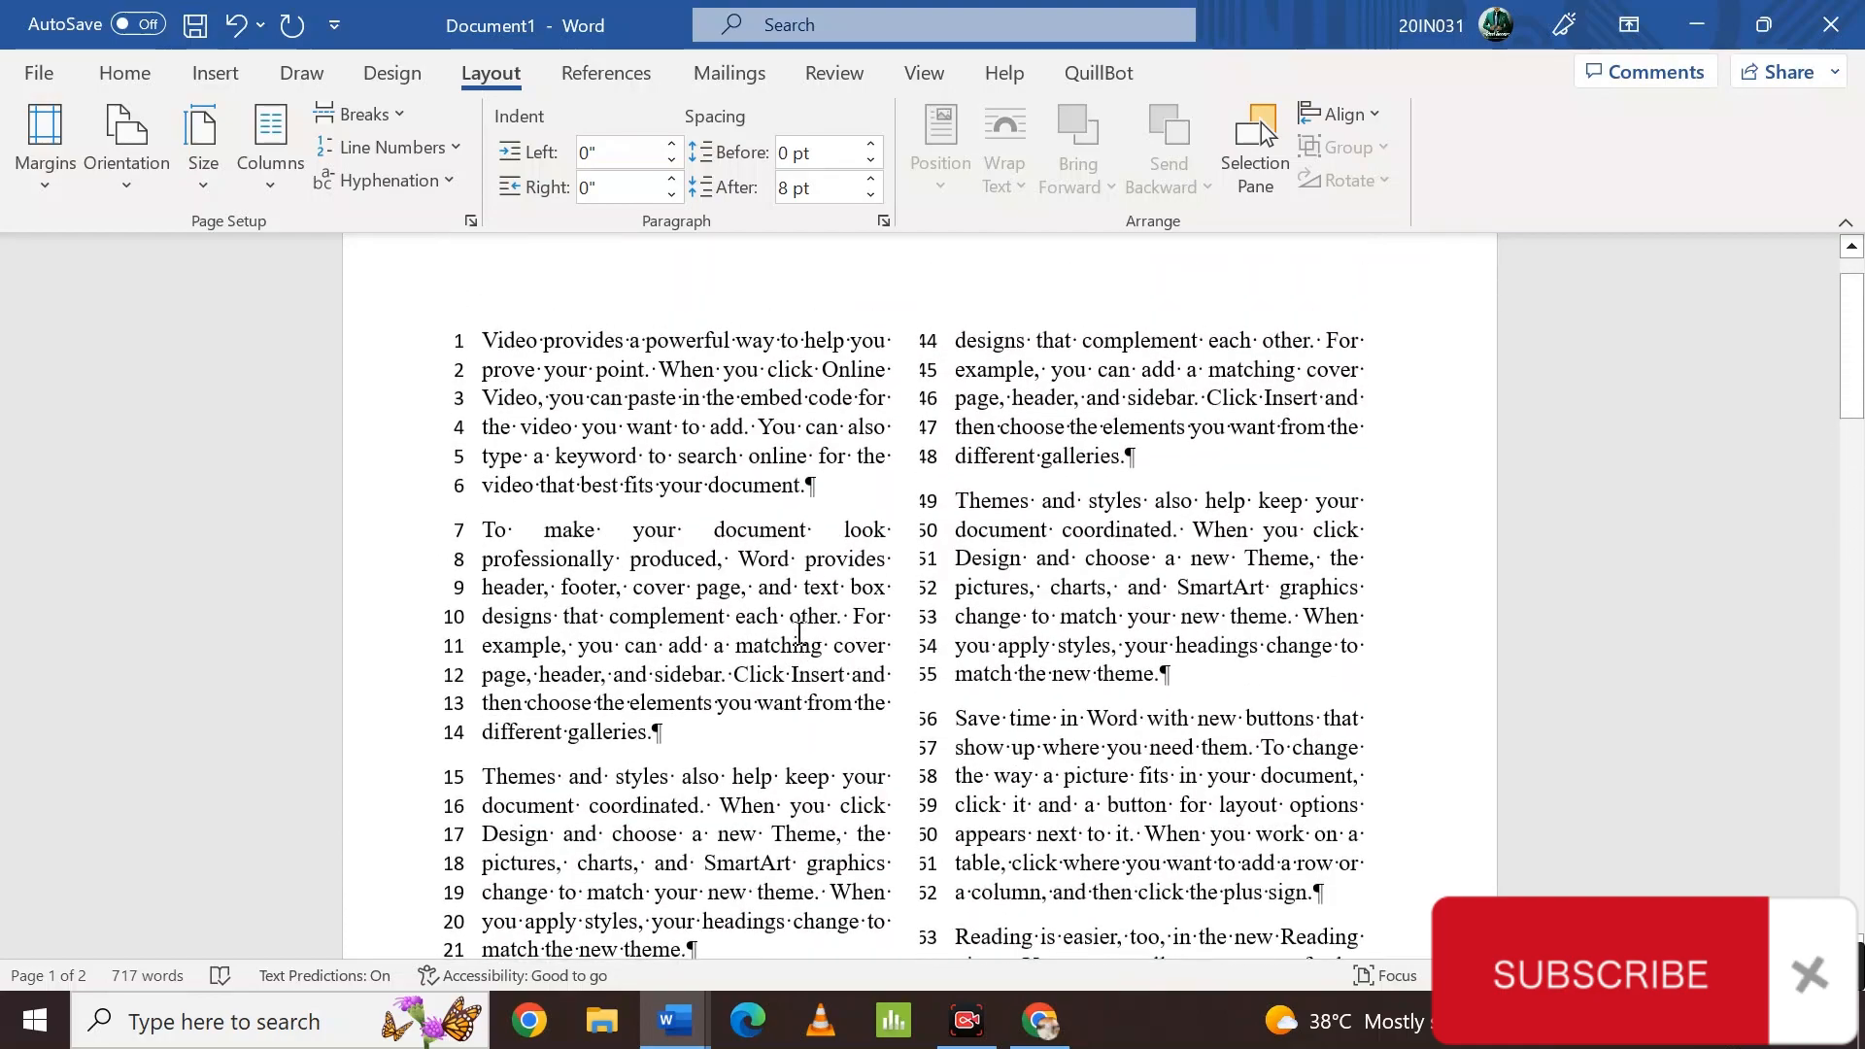
scroll(798, 633, "down", 2)
scroll(798, 633, "down", 3)
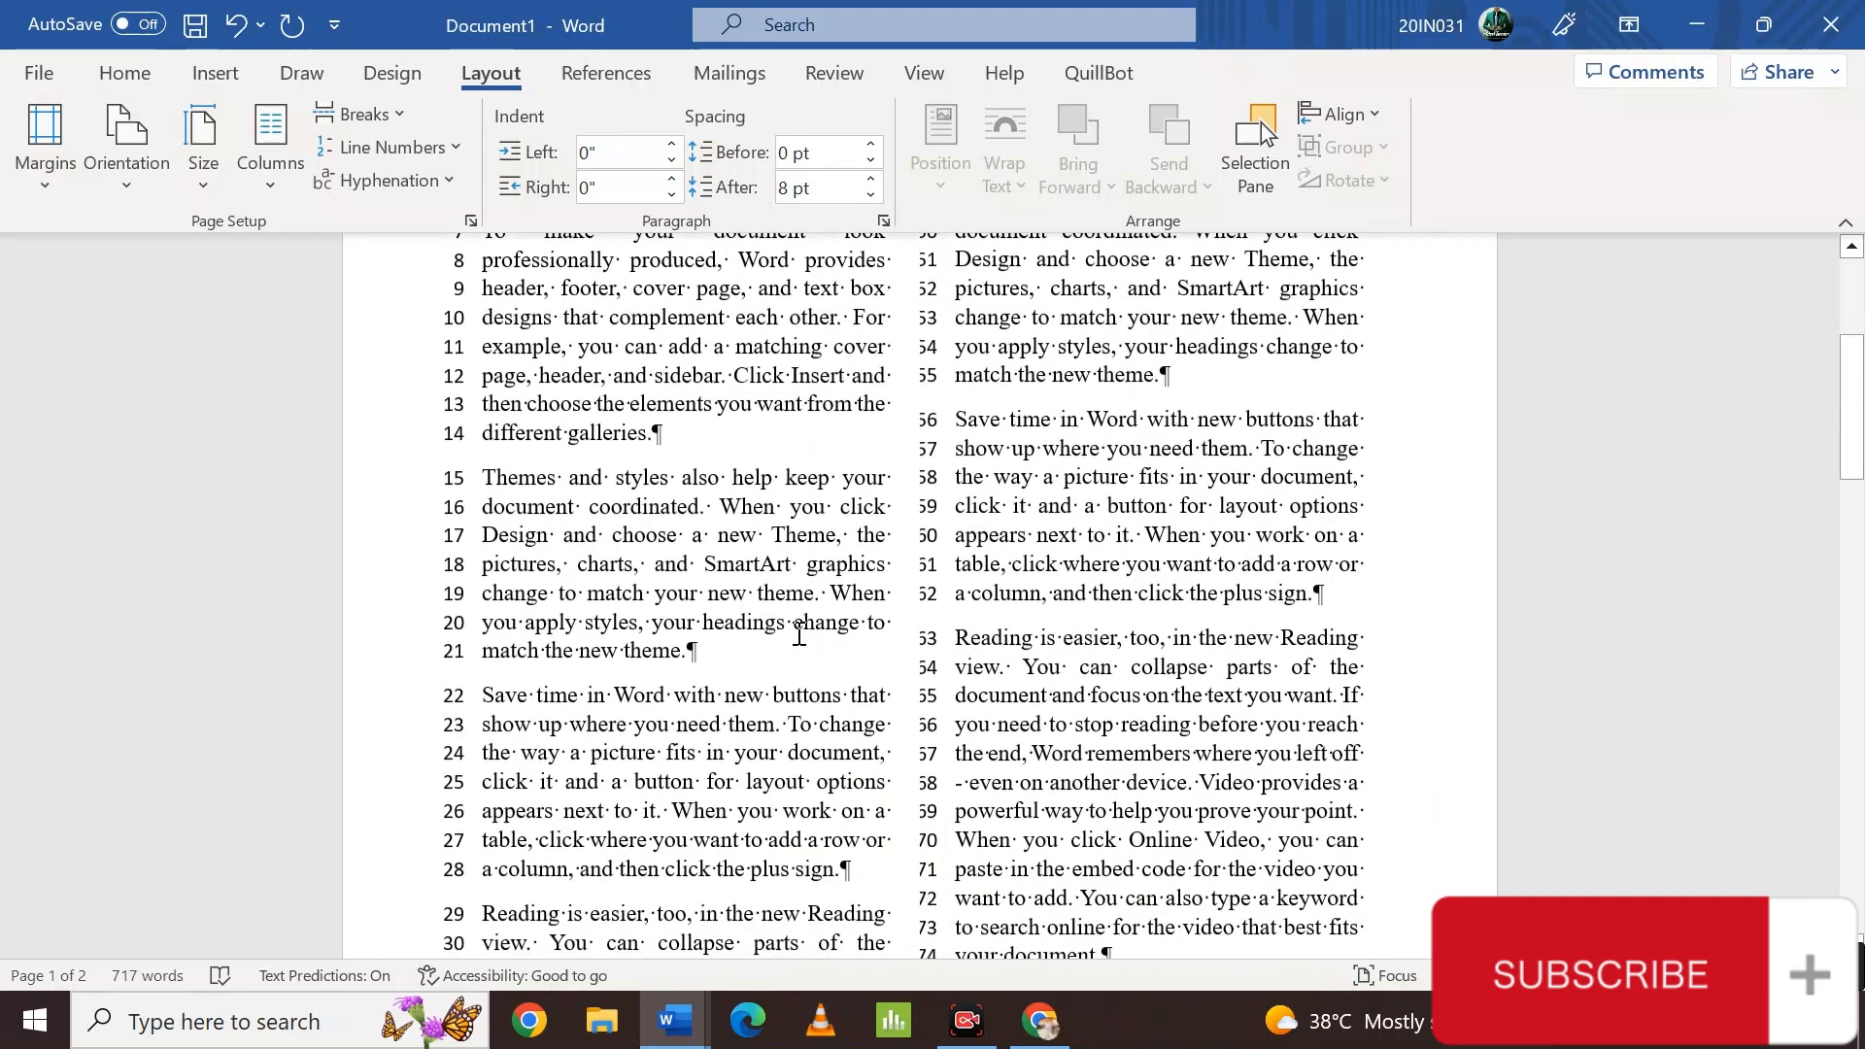
scroll(806, 633, "down", 3)
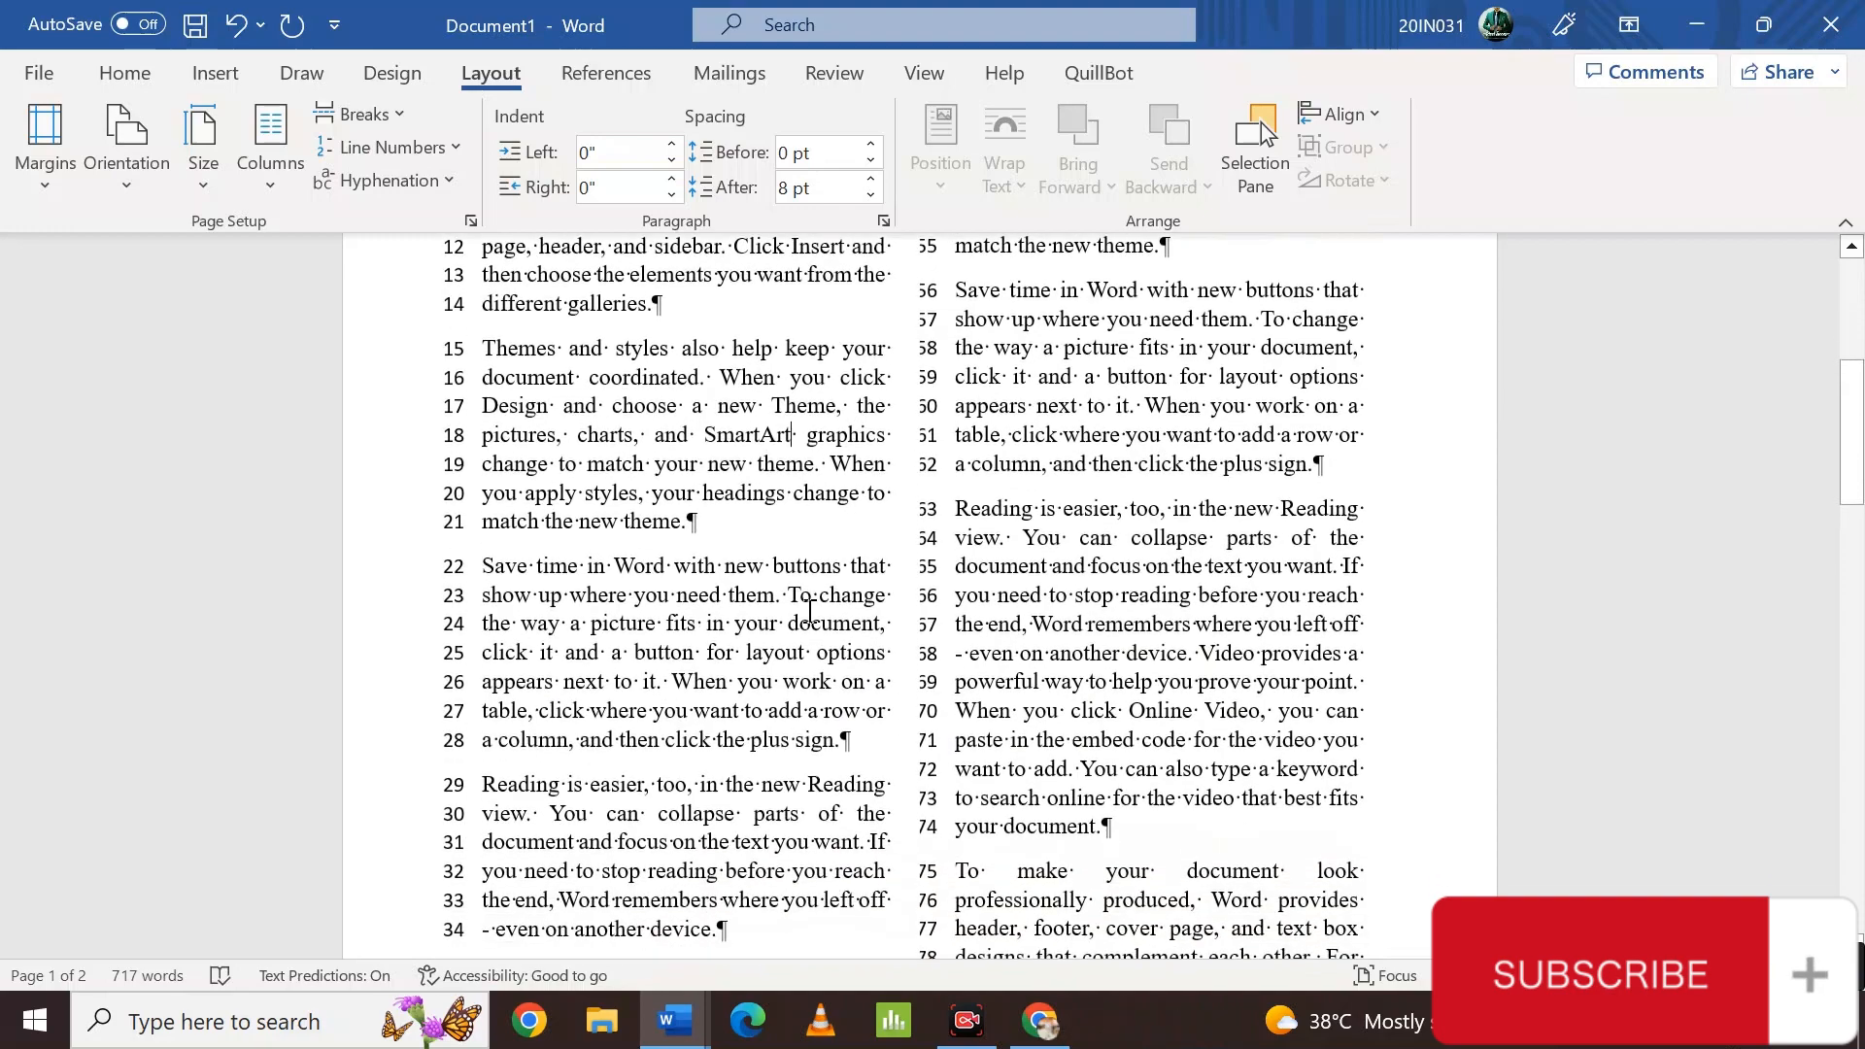
scroll(809, 612, "down", 3)
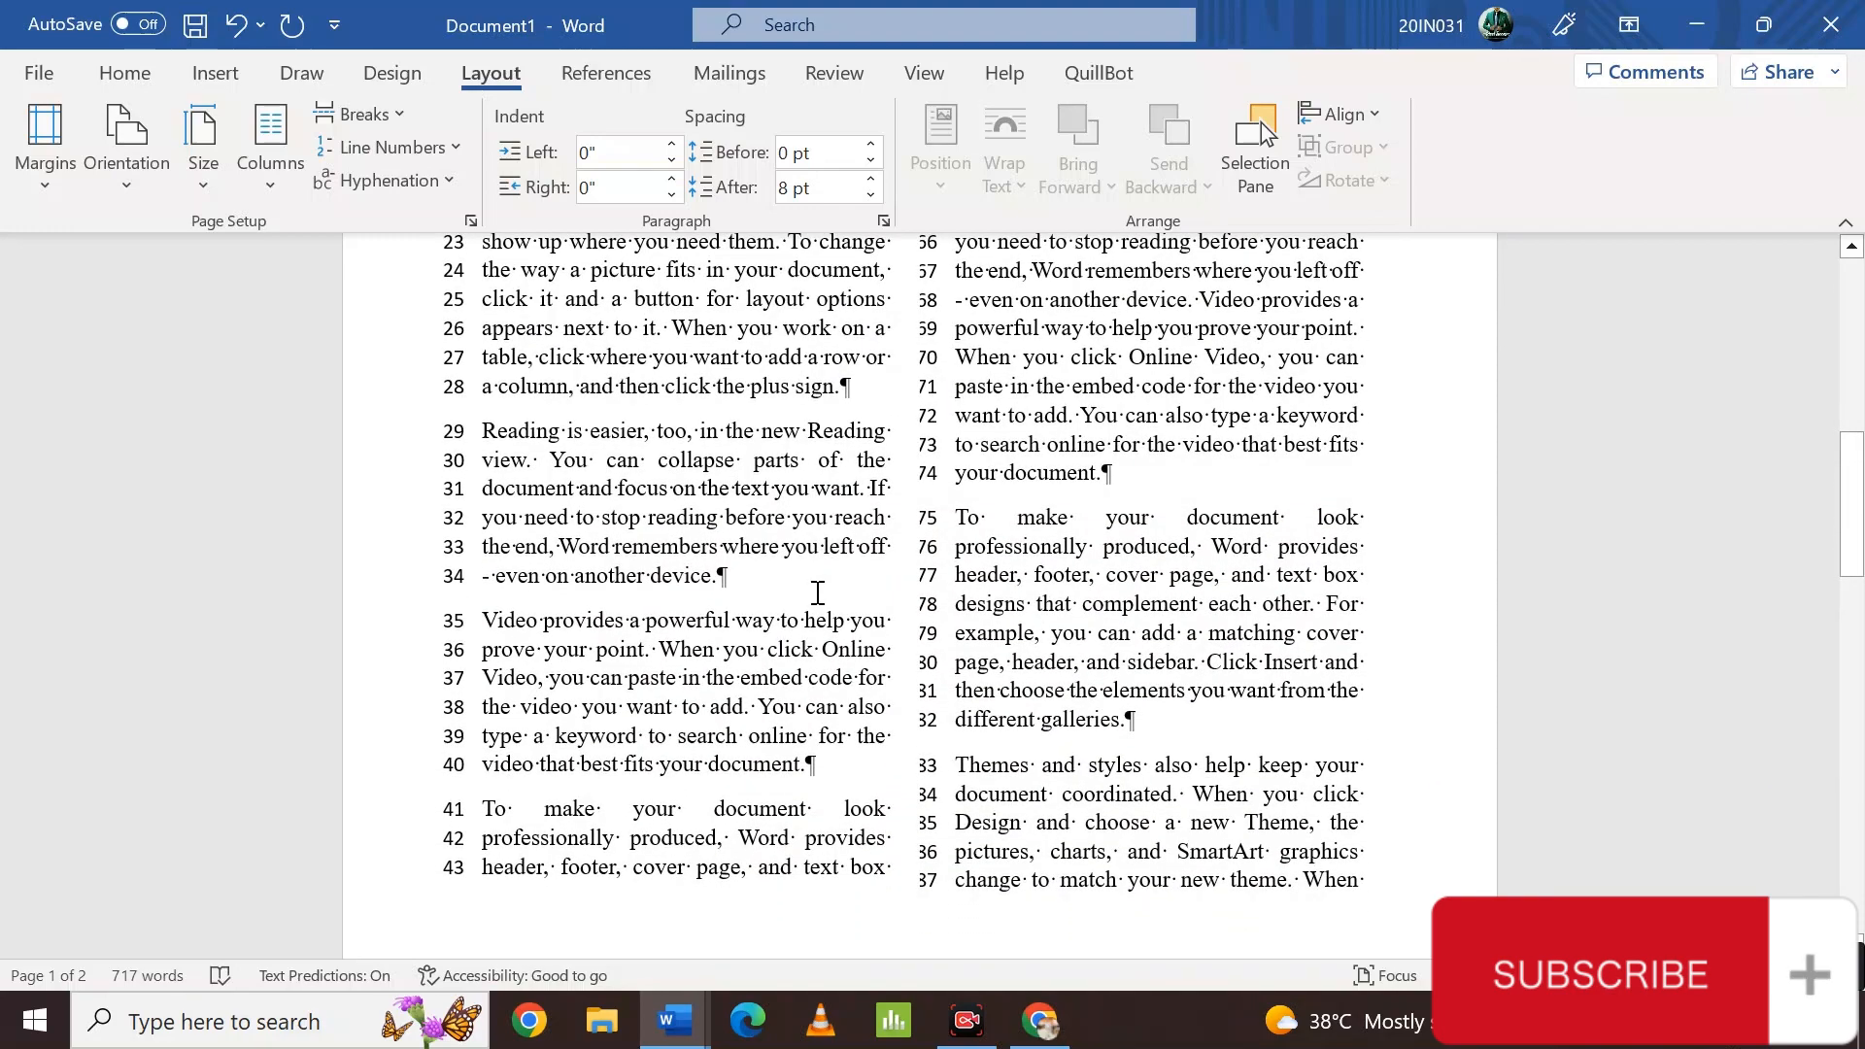
scroll(818, 593, "up", 10)
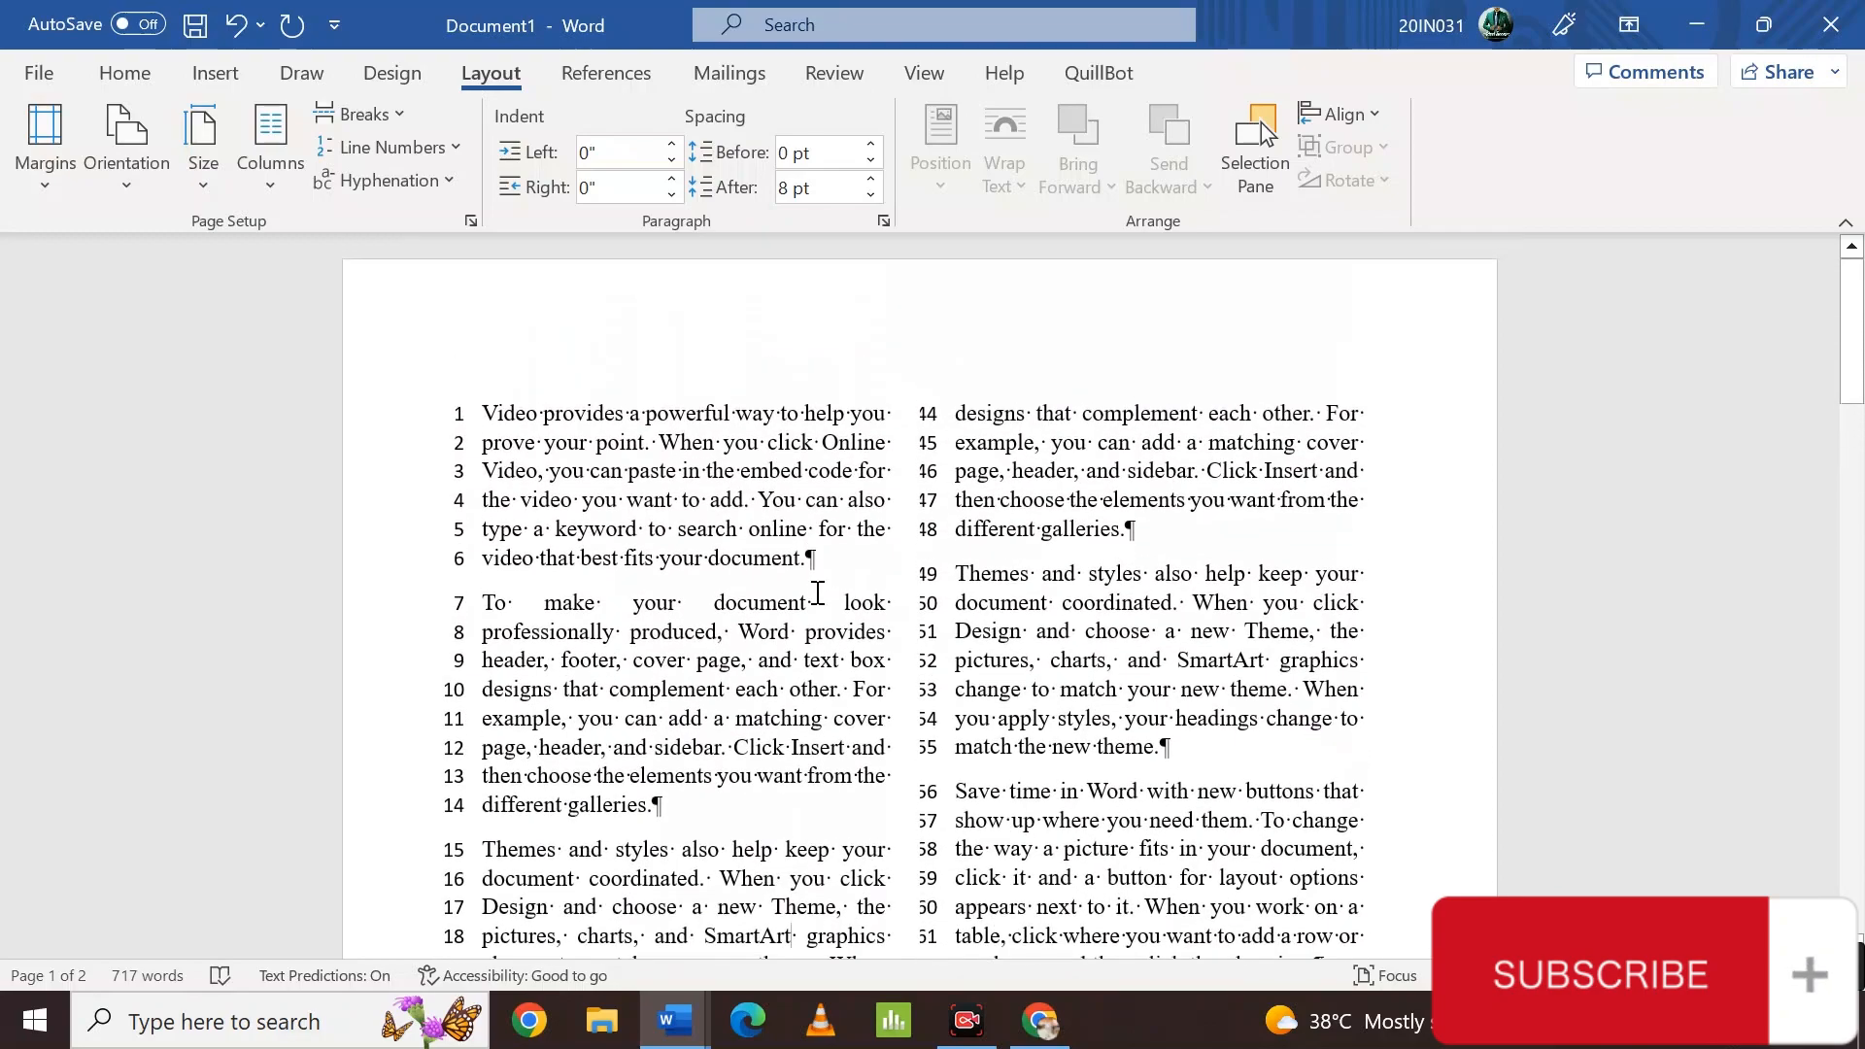
scroll(939, 692, "down", 20)
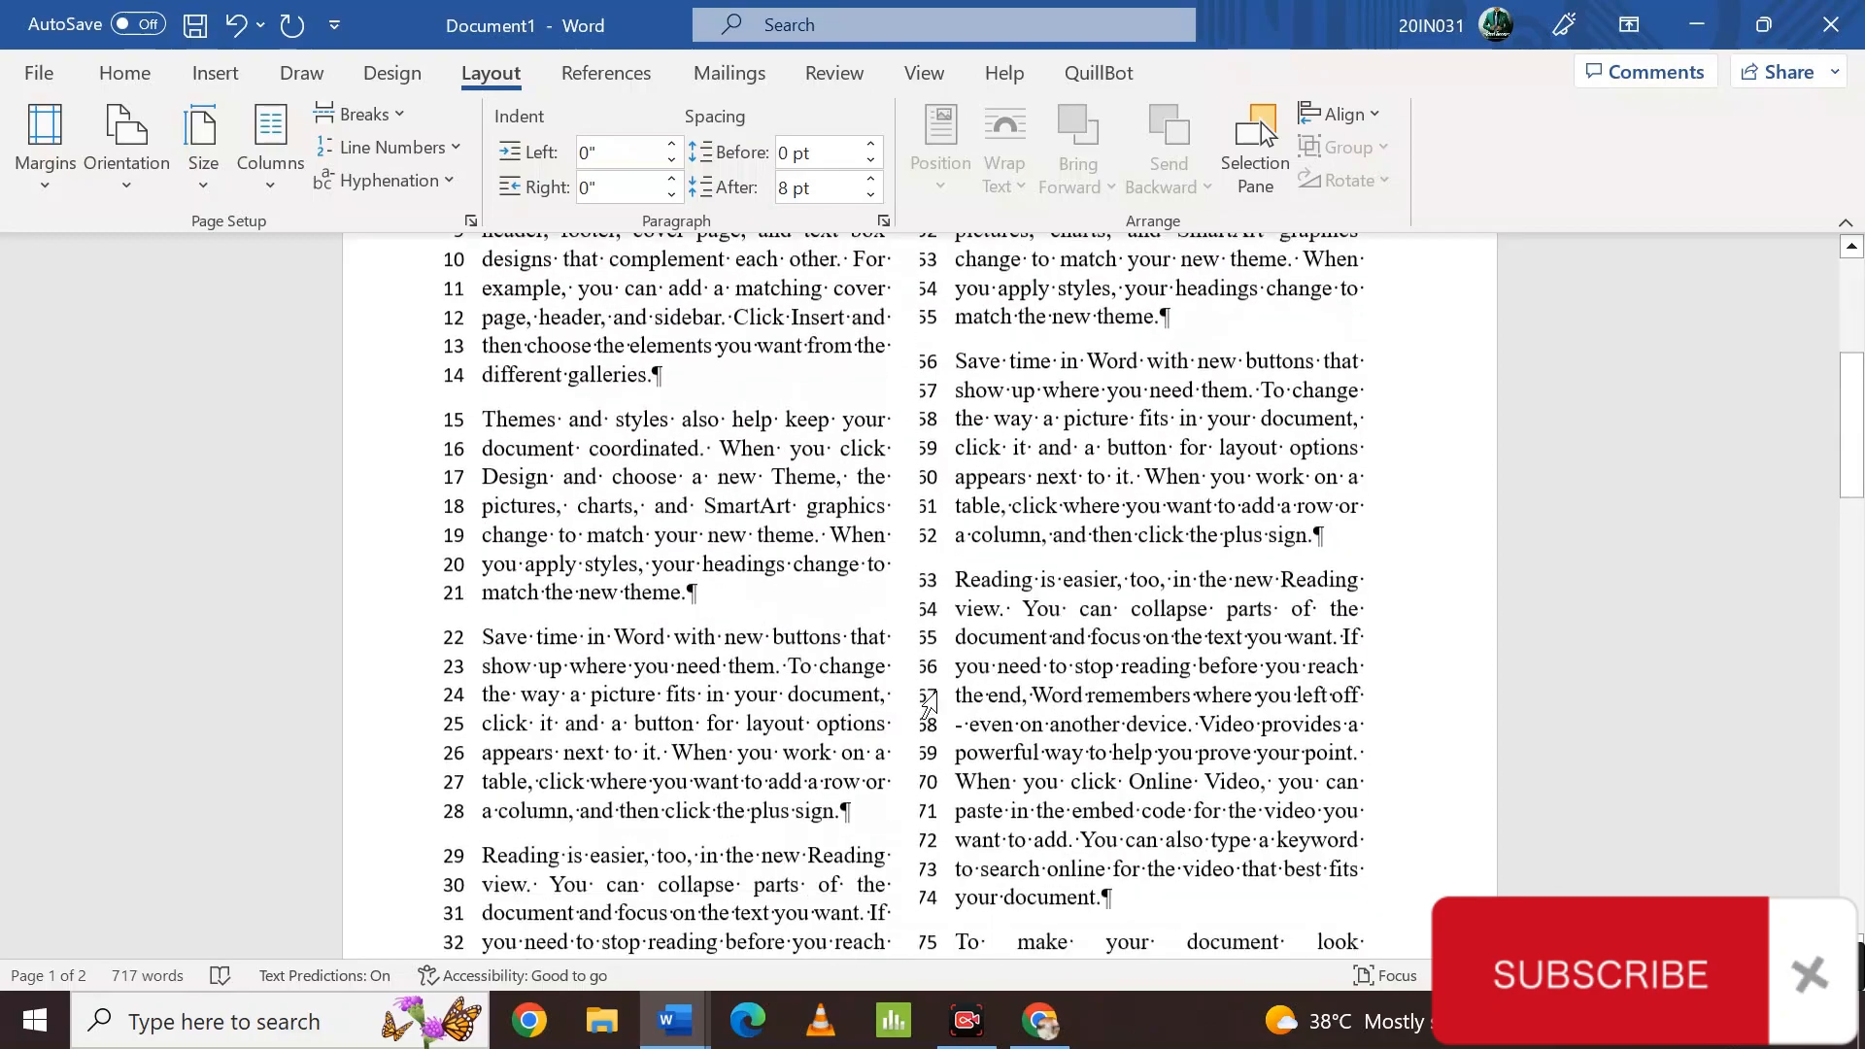
scroll(939, 692, "down", 8)
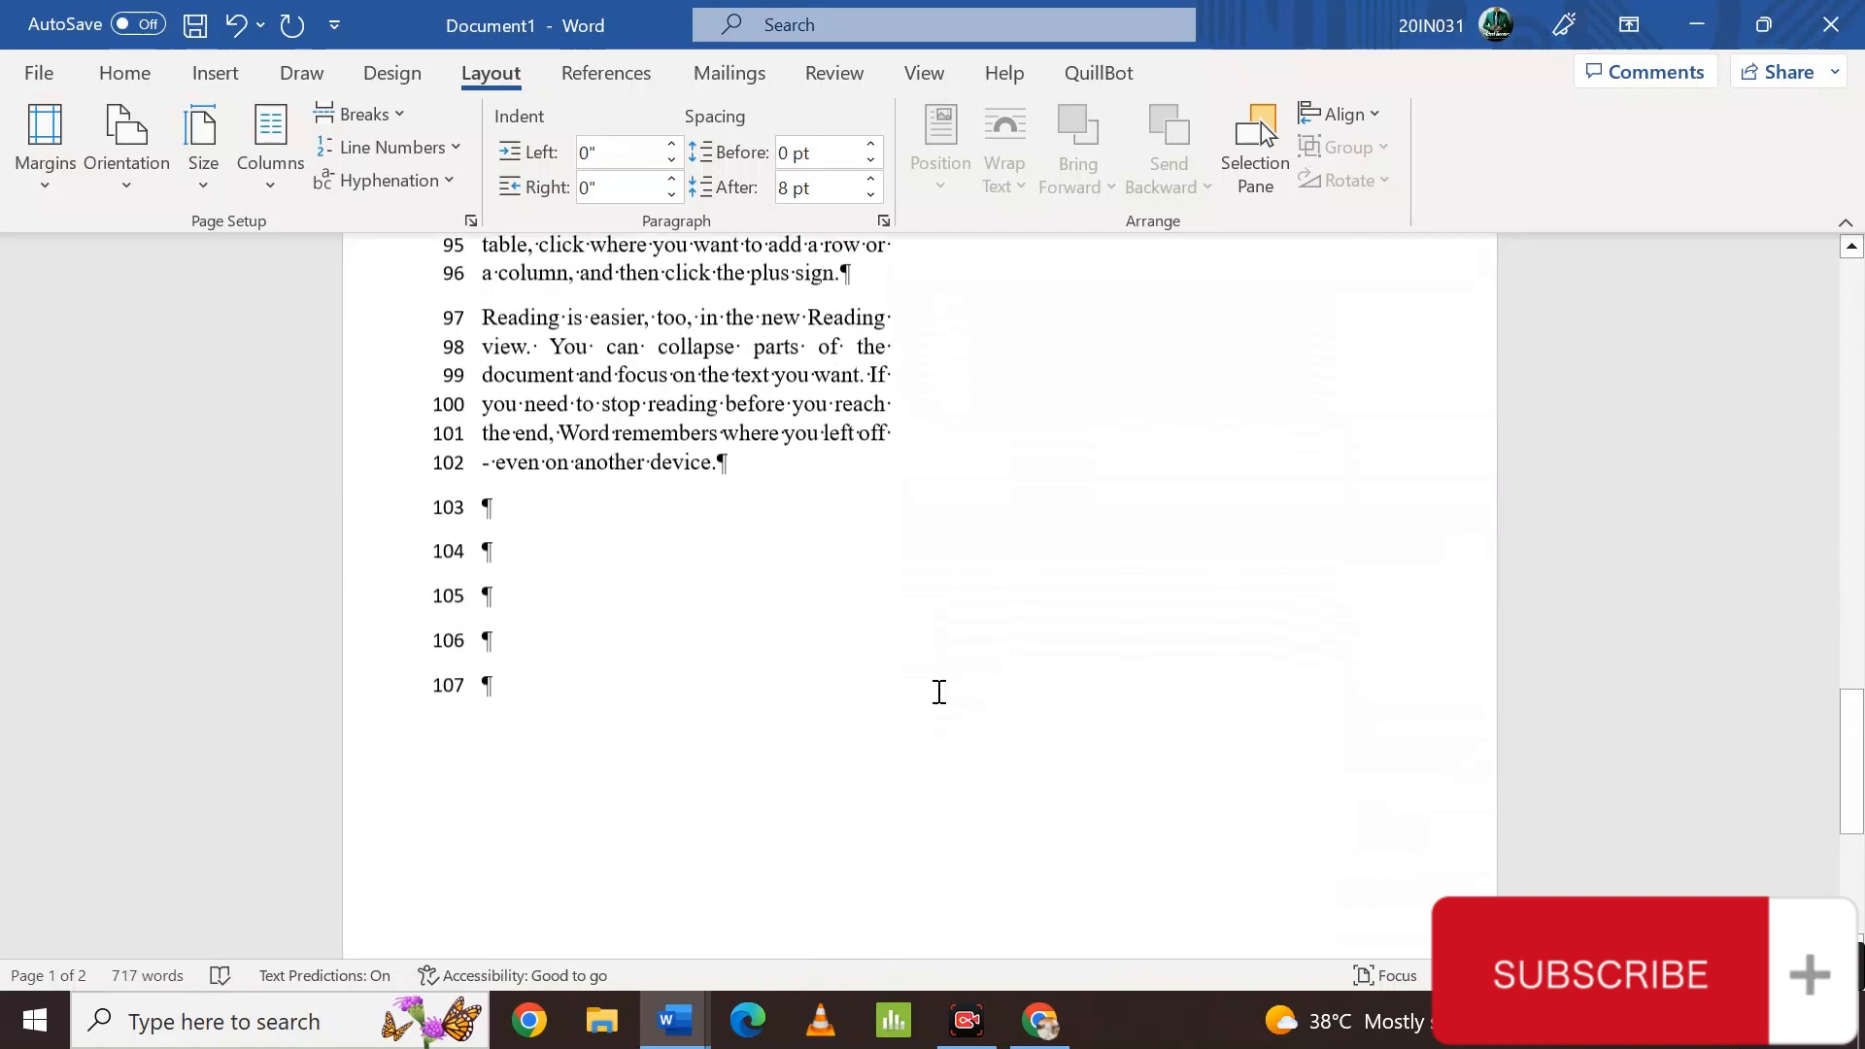
scroll(857, 375, "up", 3)
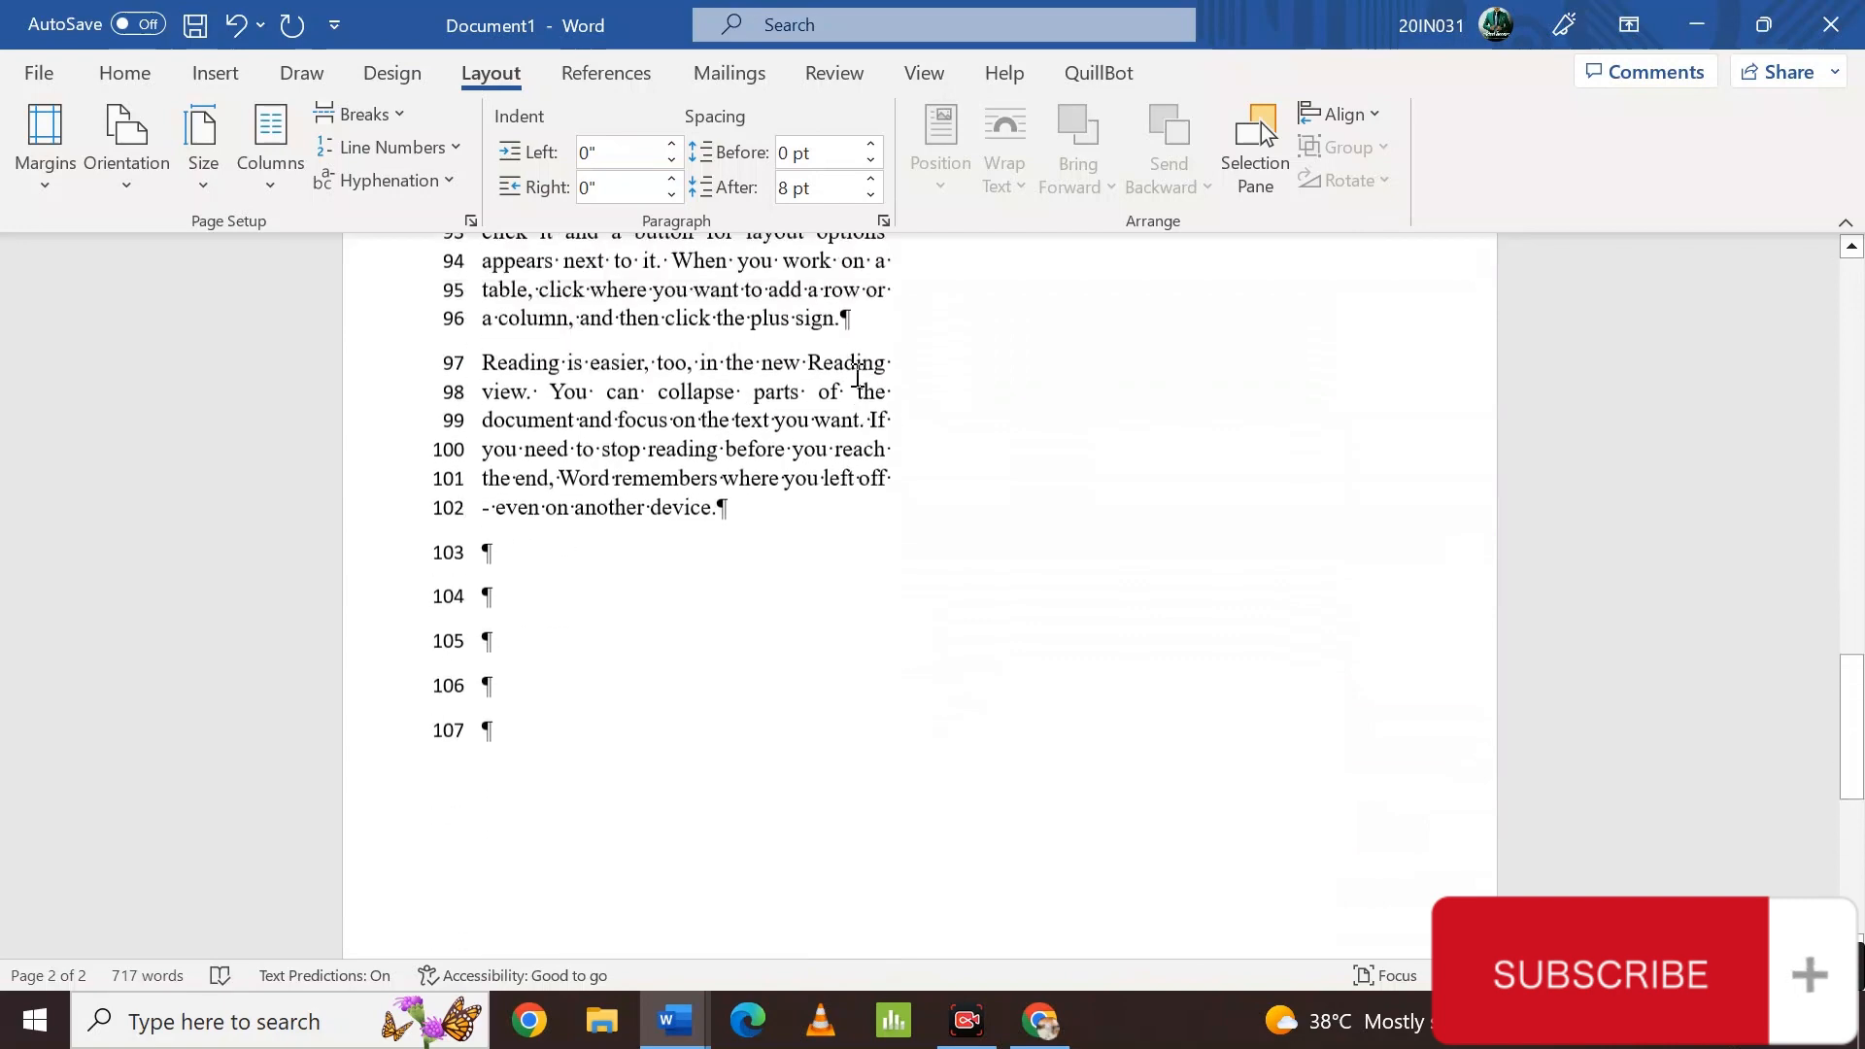
- Return the document text to one column and check the line numbering through to the last empty paragraphs
left_click(426, 148)
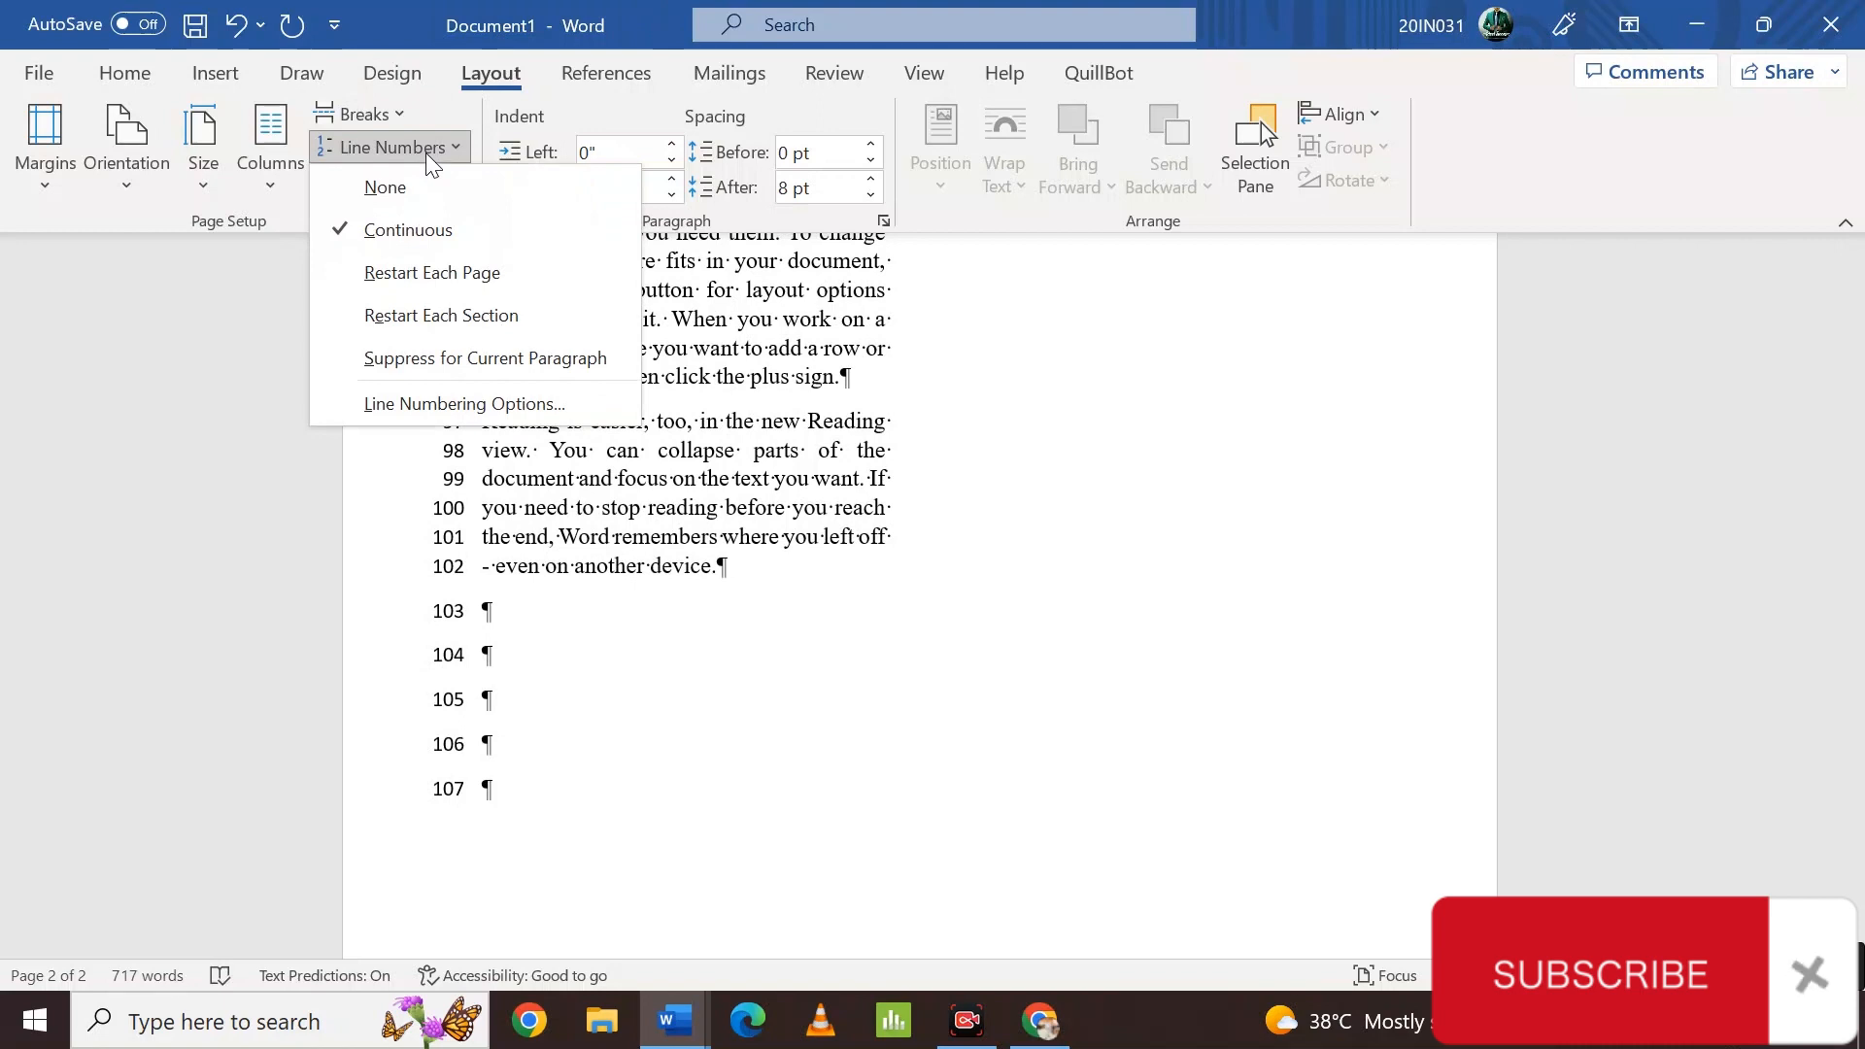
left_click(267, 160)
left_click(330, 242)
scroll(930, 376, "up", 10)
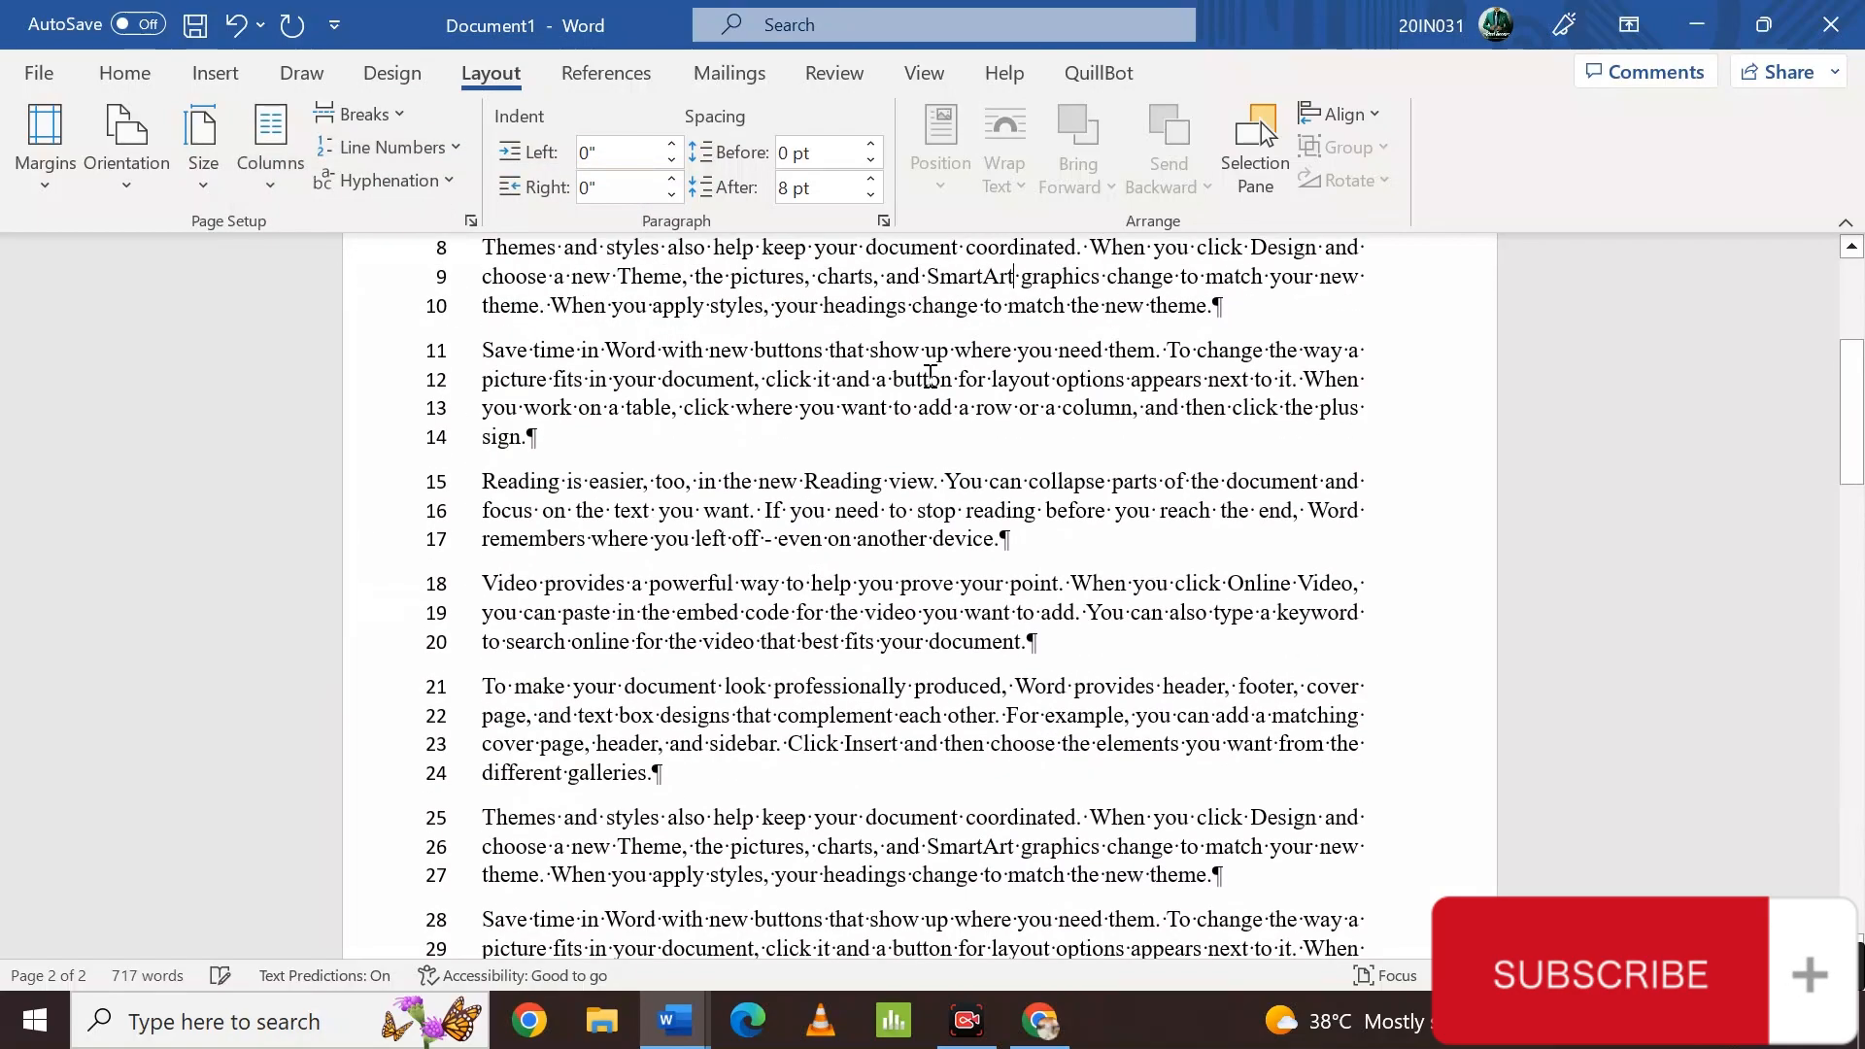
scroll(930, 375, "up", 5)
scroll(930, 376, "down", 15)
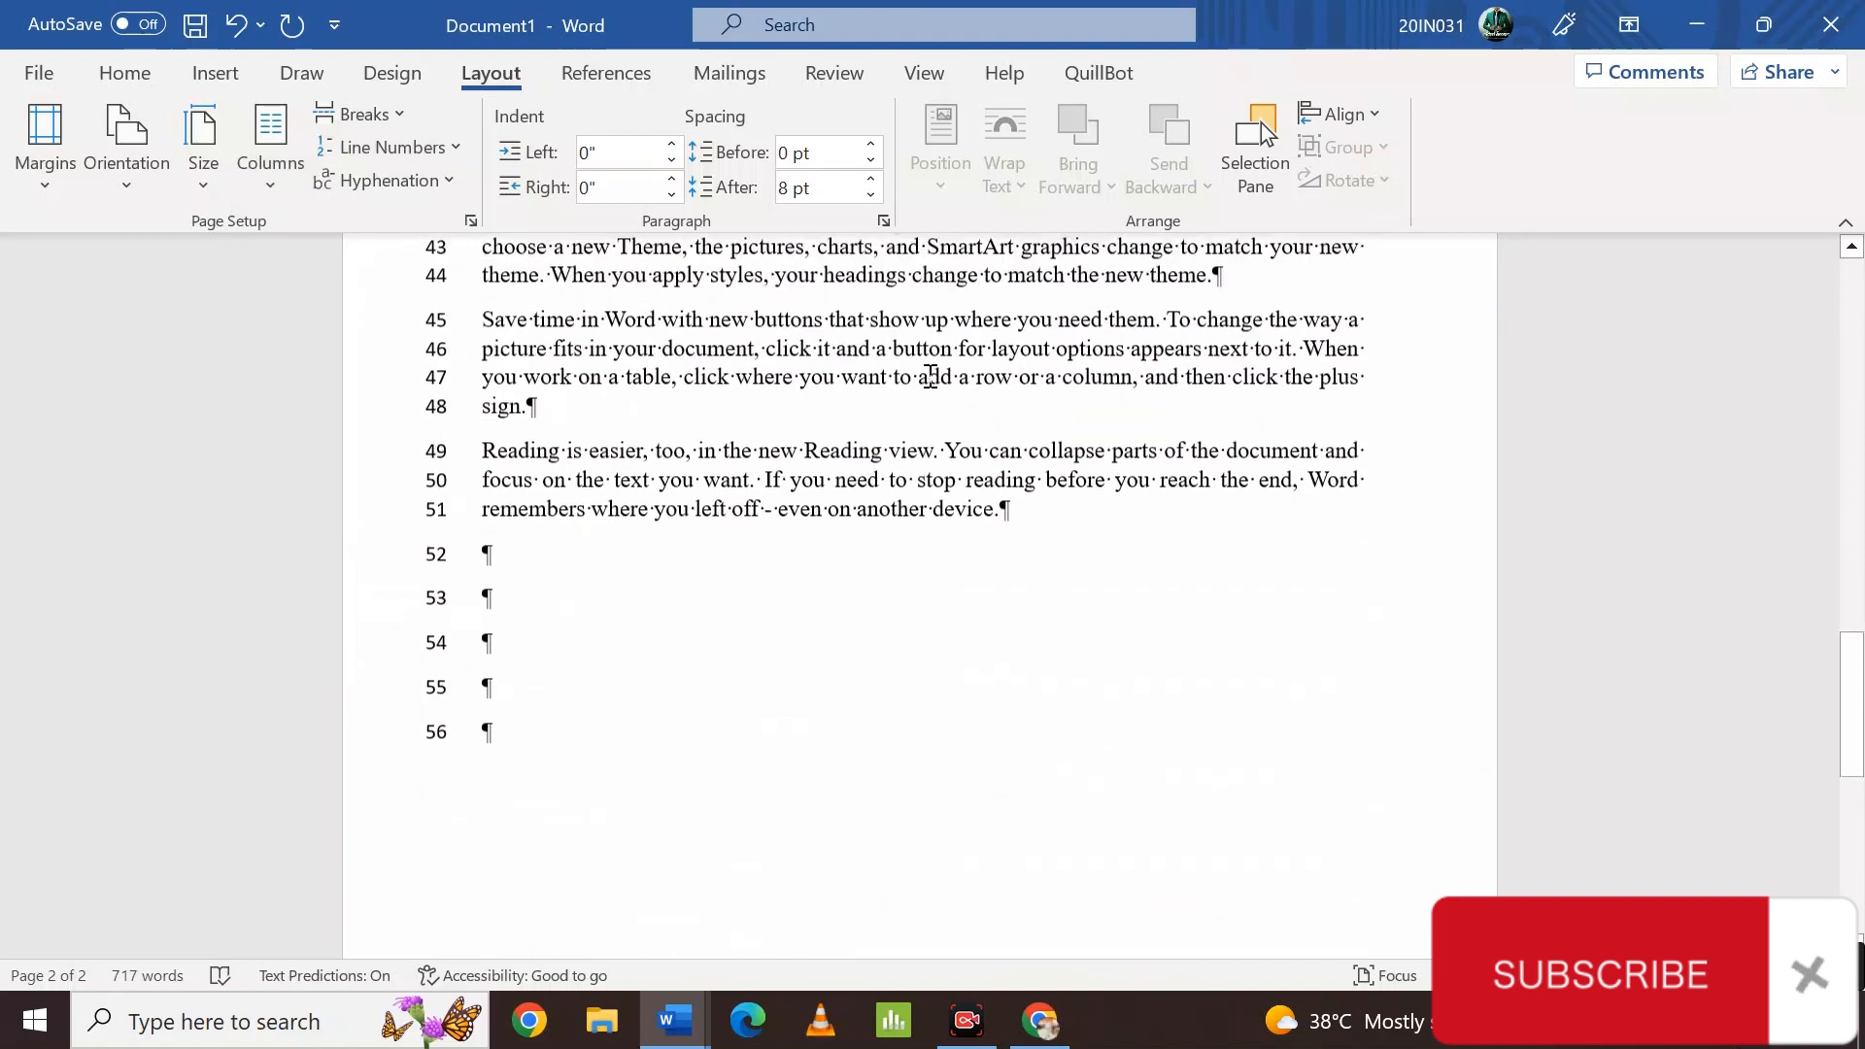
scroll(930, 376, "down", 1)
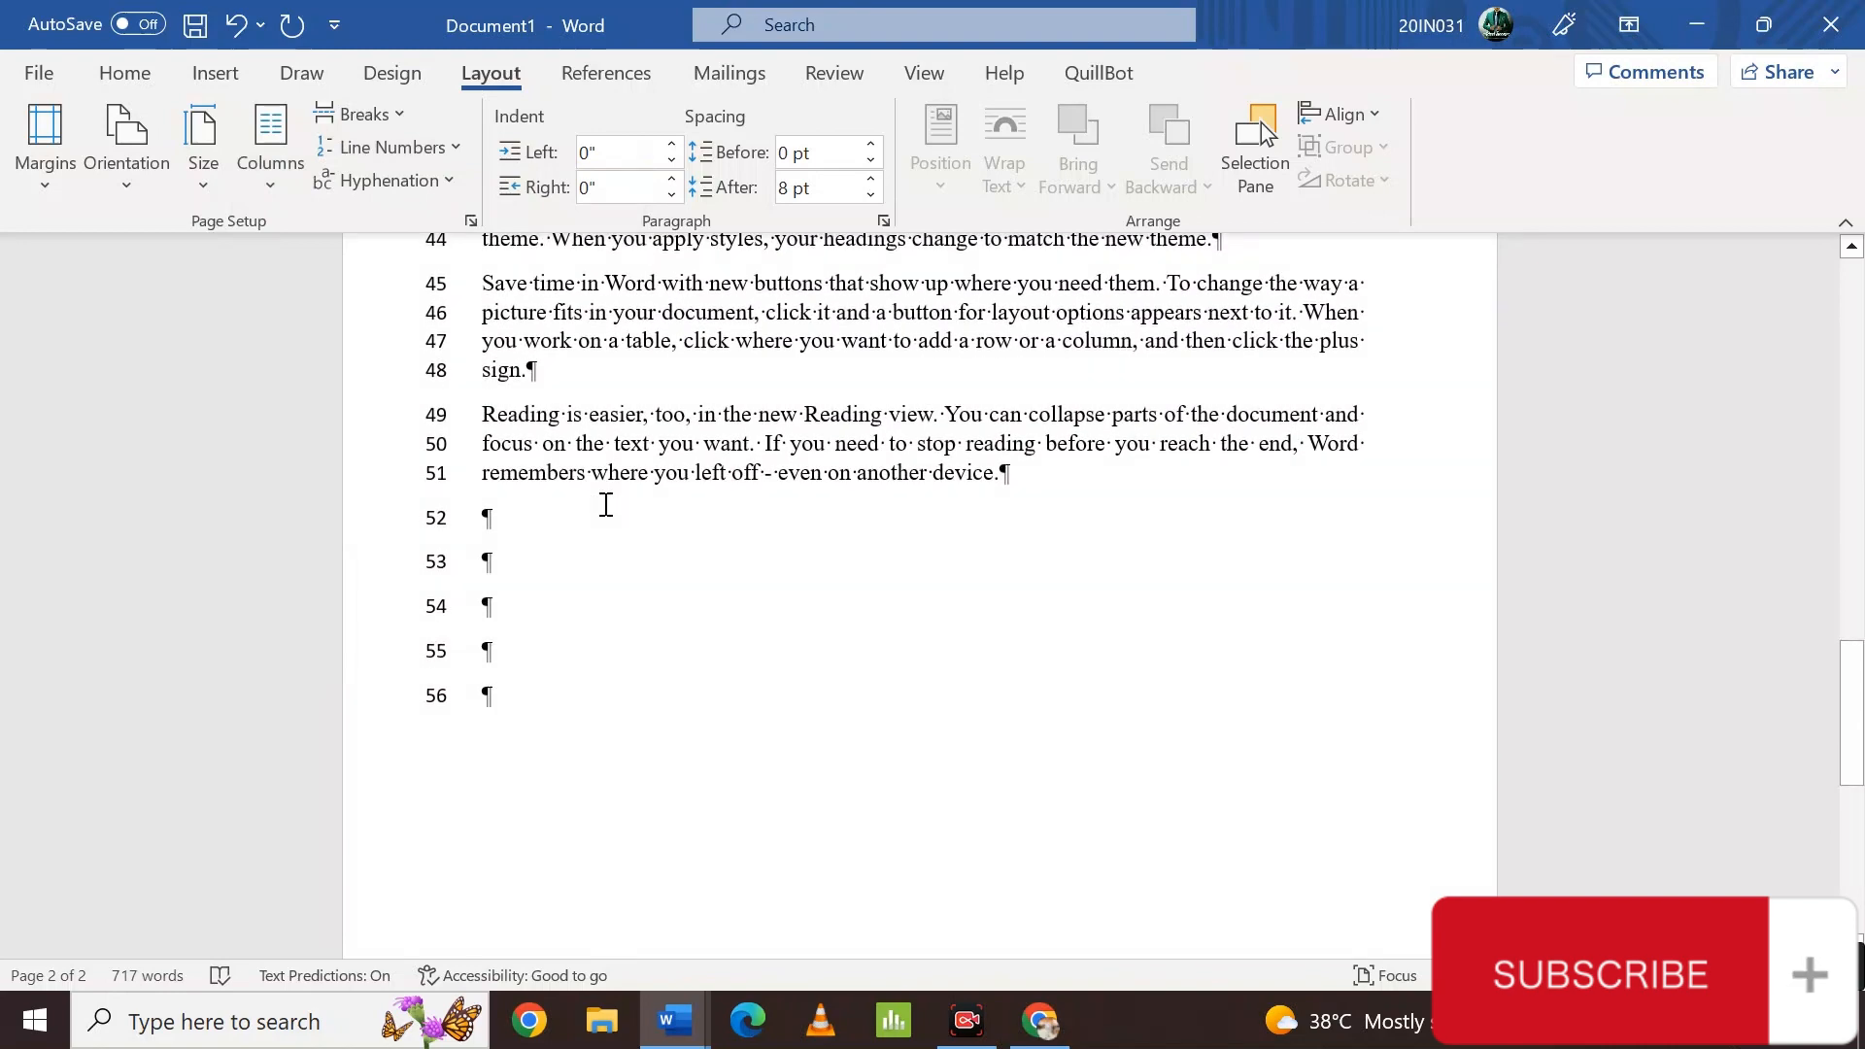
- View the available line numbering choices without changing the current one, and hide the document's formatting marks
left_click(409, 156)
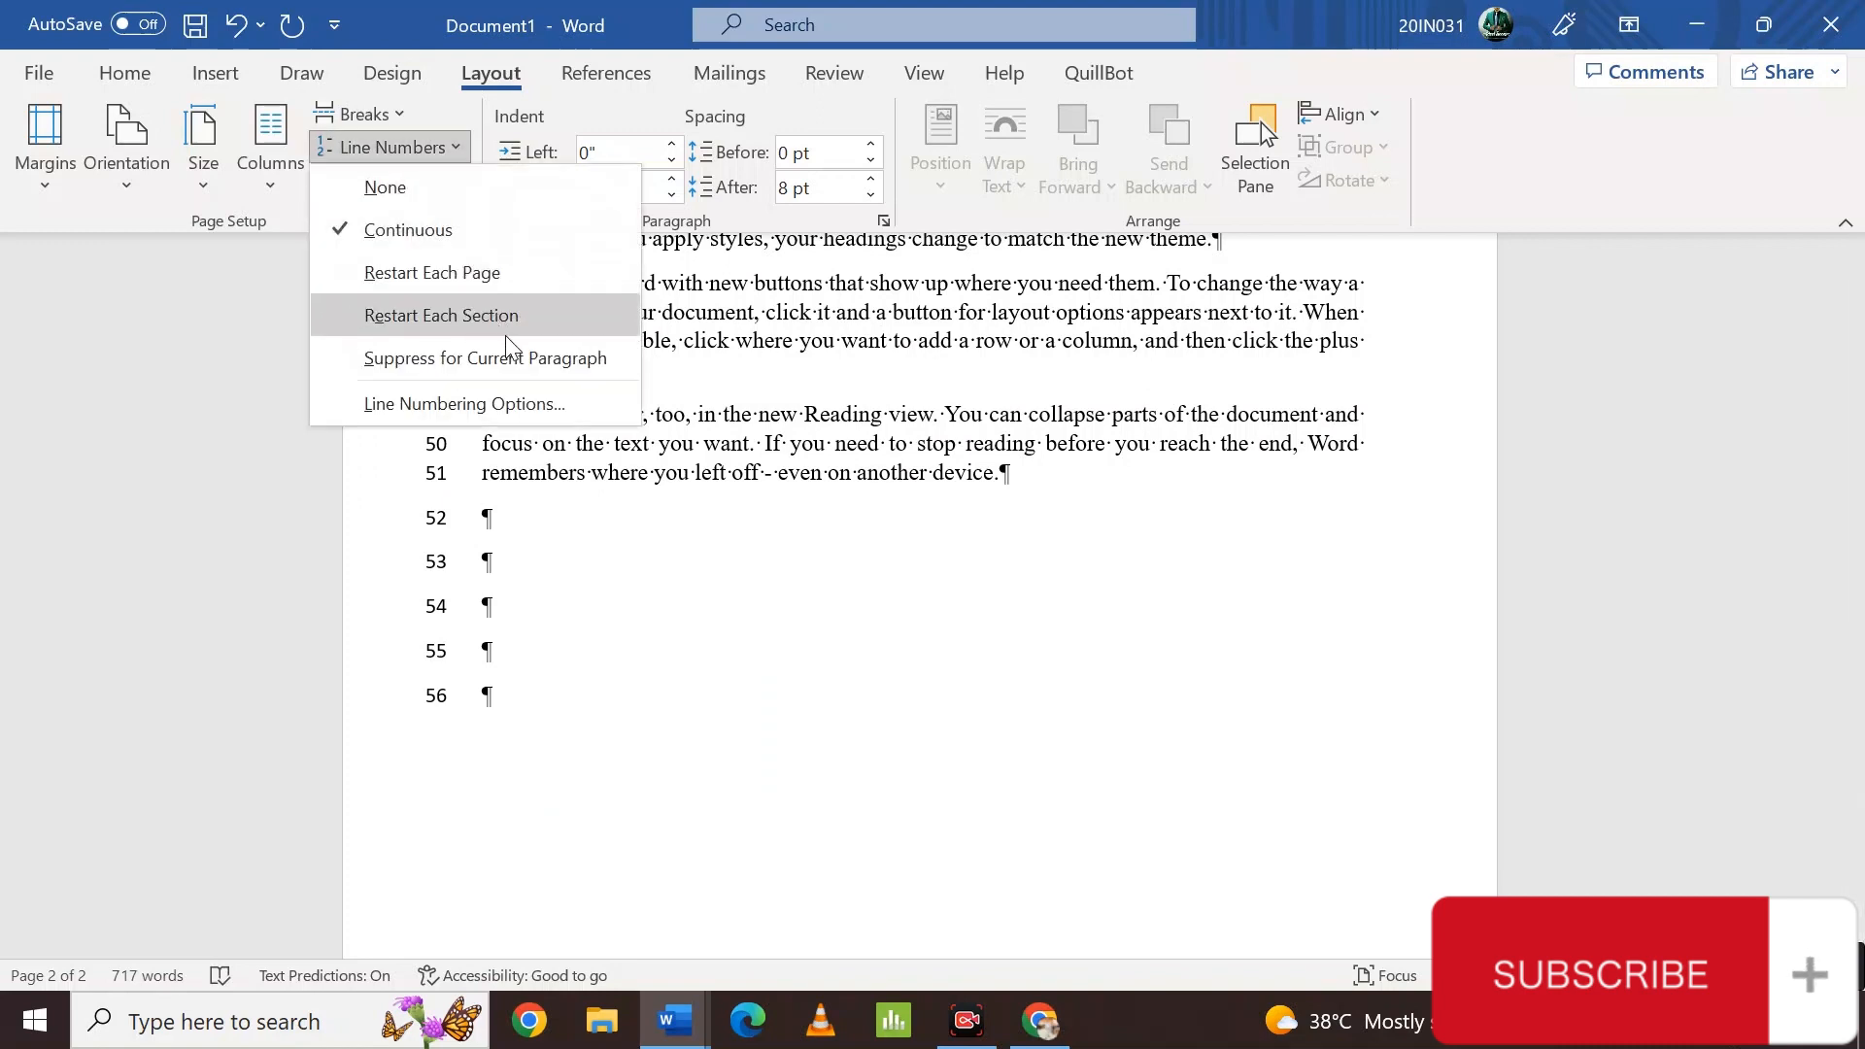
left_click(418, 145)
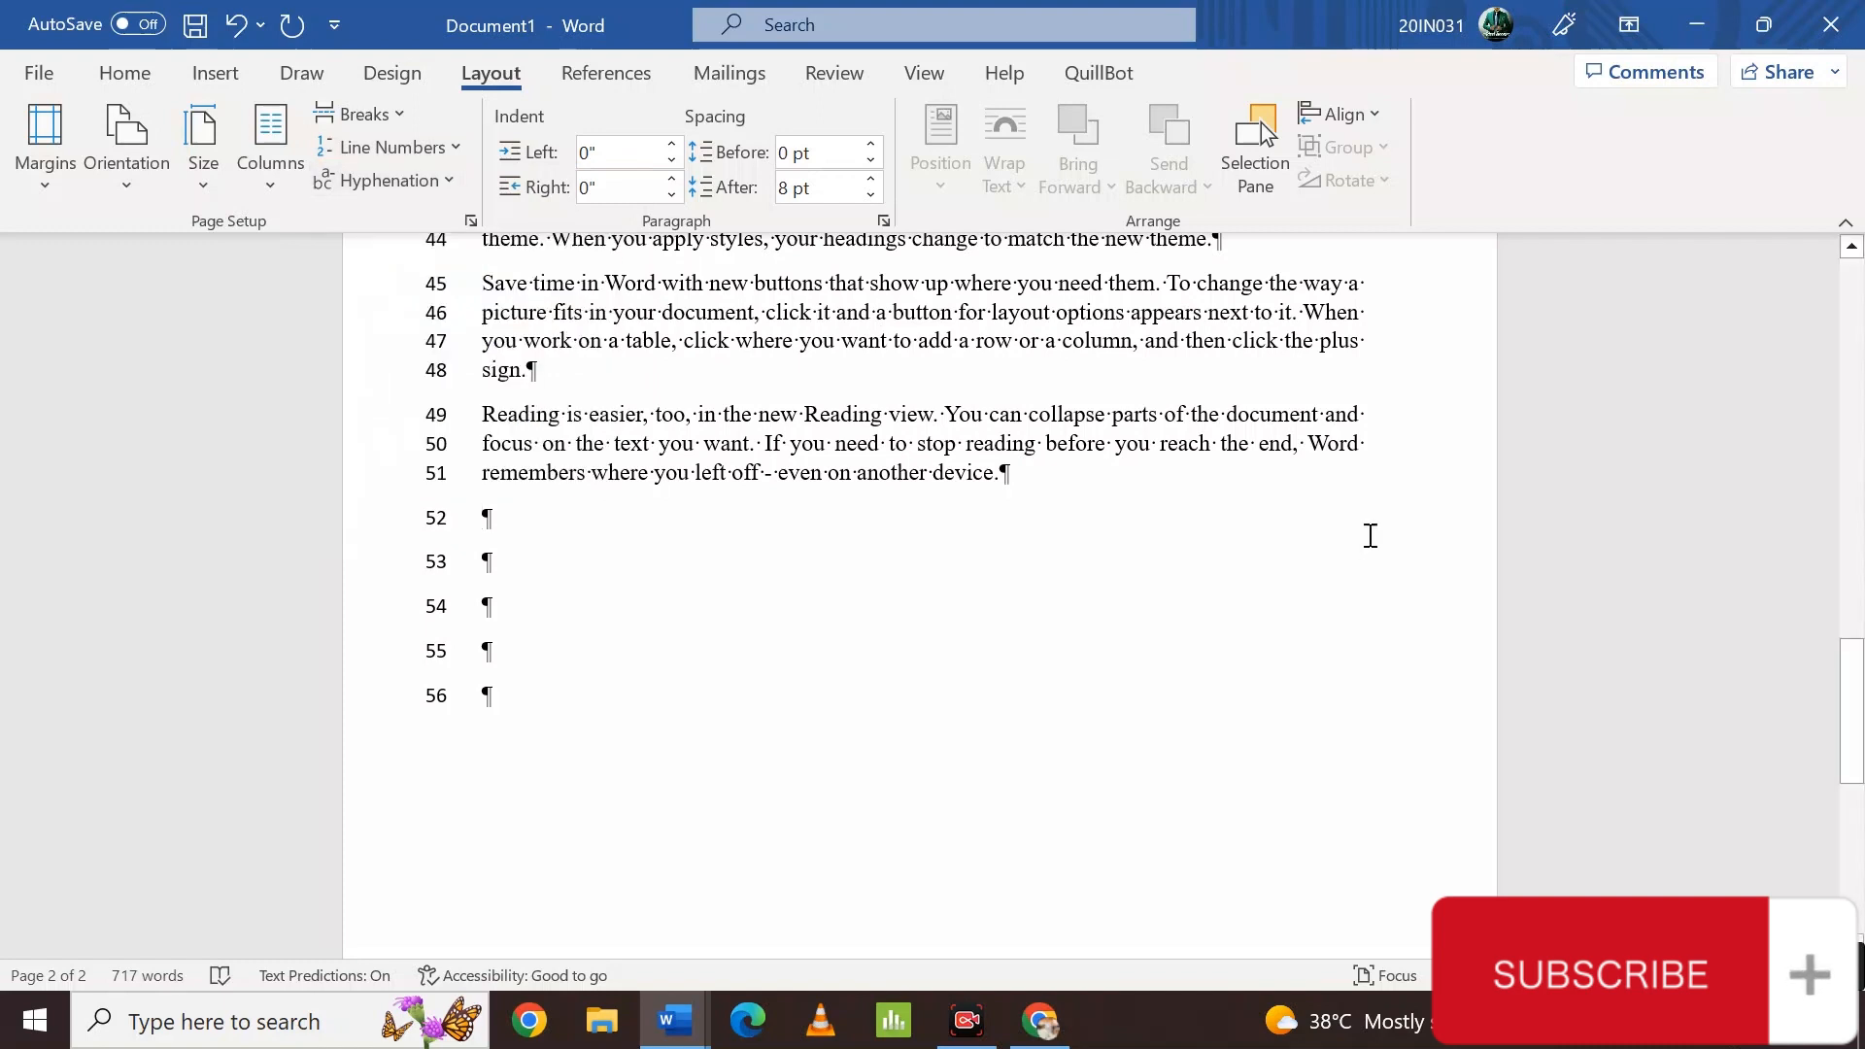
scroll(1367, 535, "up", 8)
scroll(1370, 535, "up", 4)
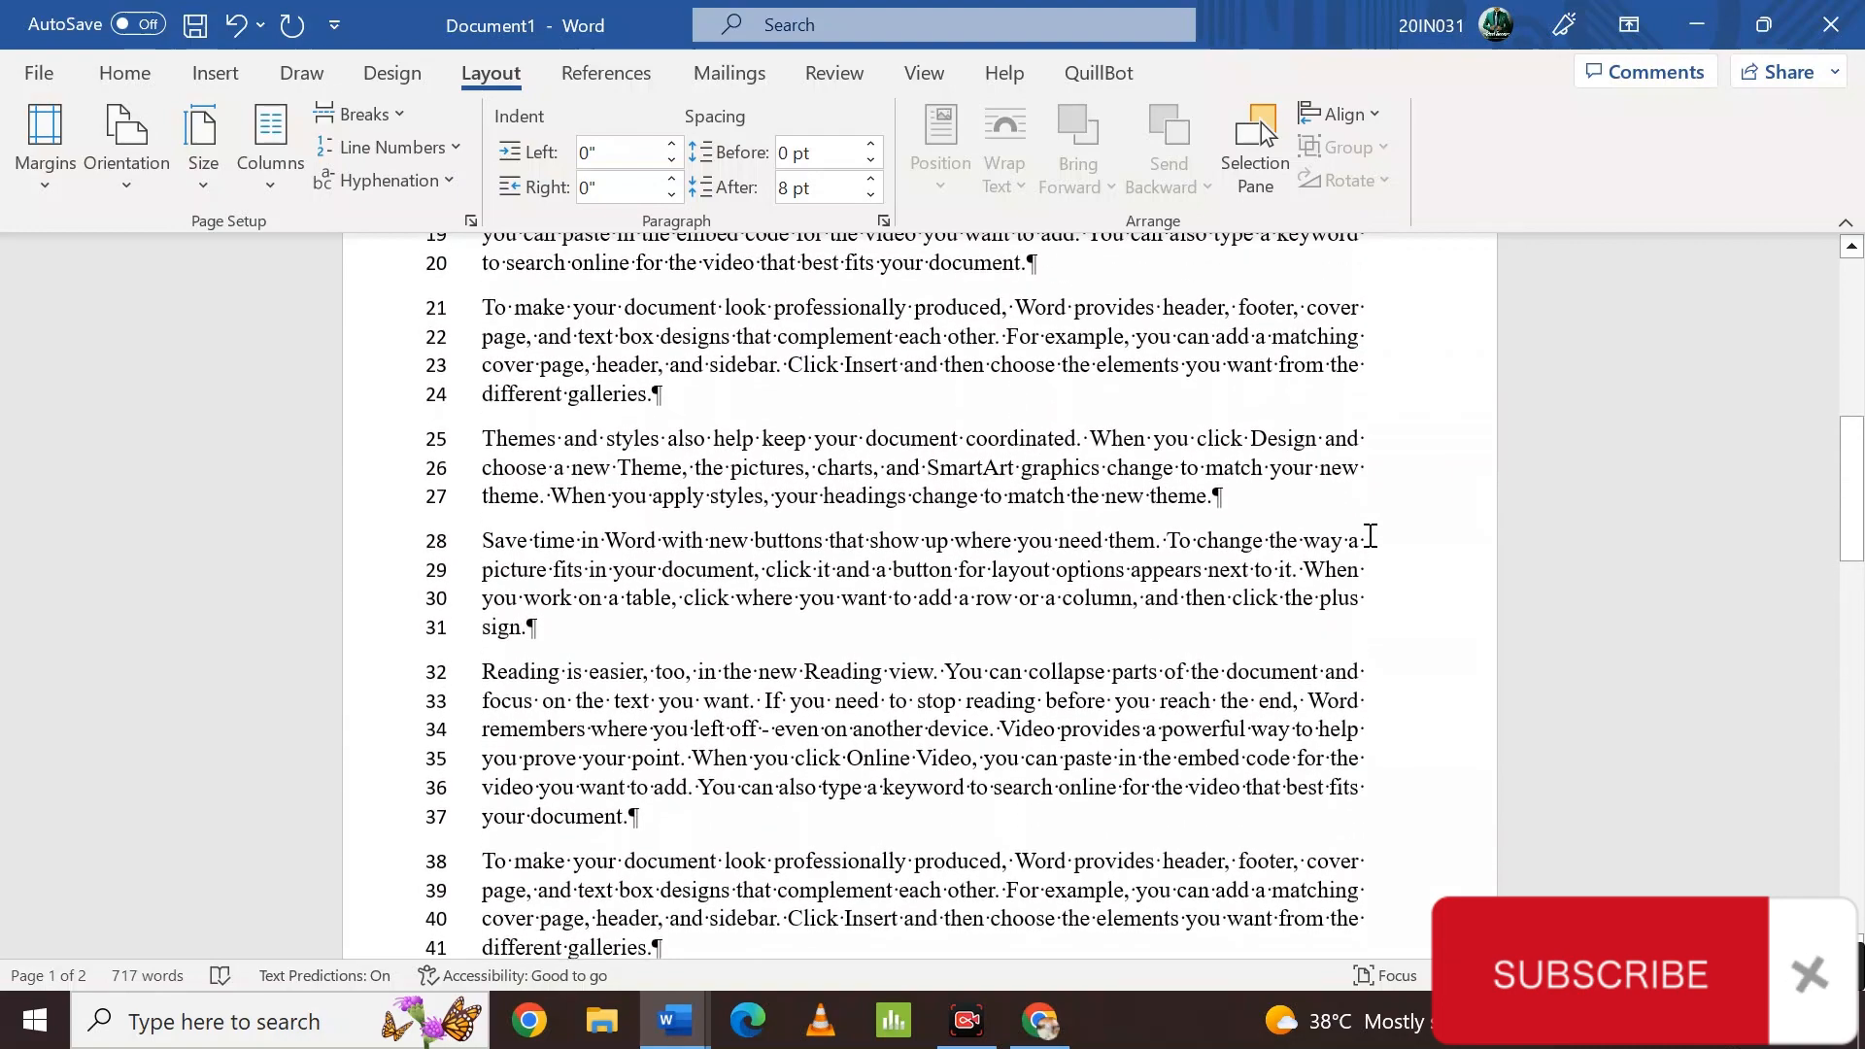
scroll(1372, 539, "up", 1)
scroll(1380, 617, "up", 2)
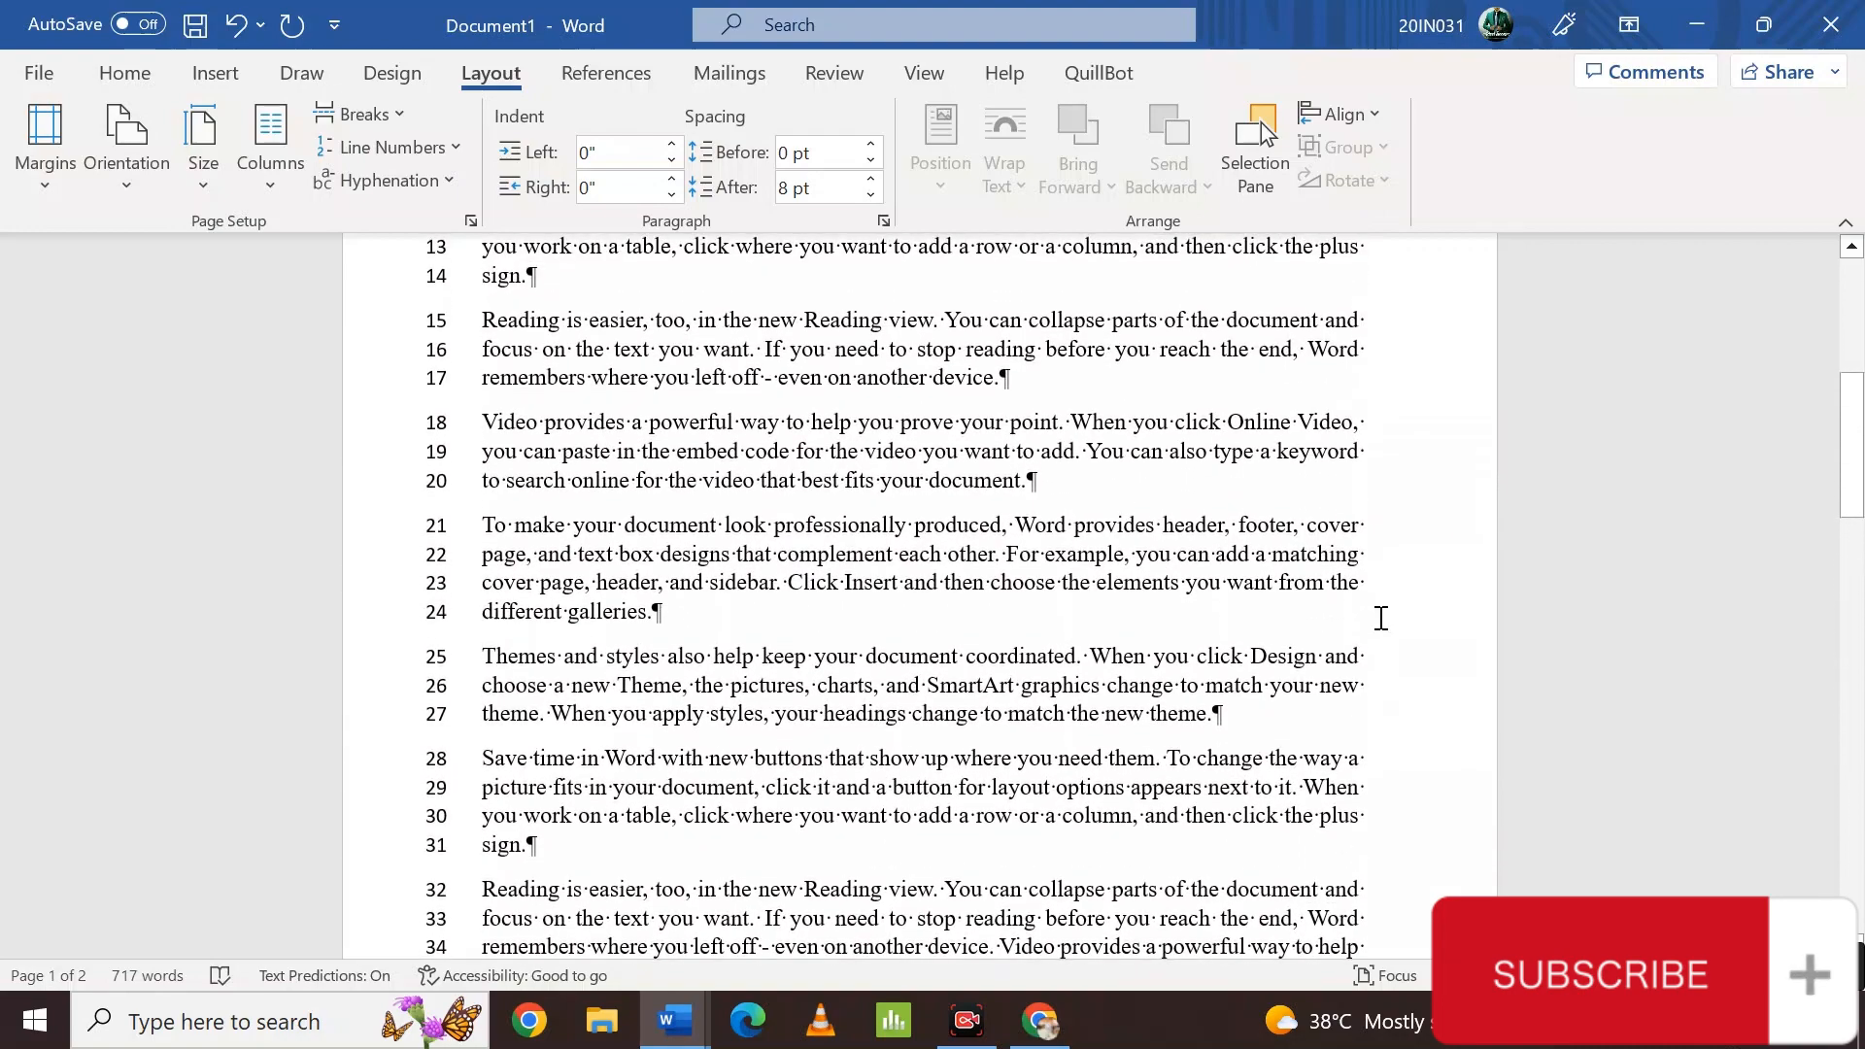
scroll(1380, 617, "up", 2)
scroll(1380, 618, "up", 4)
scroll(1380, 618, "up", 2)
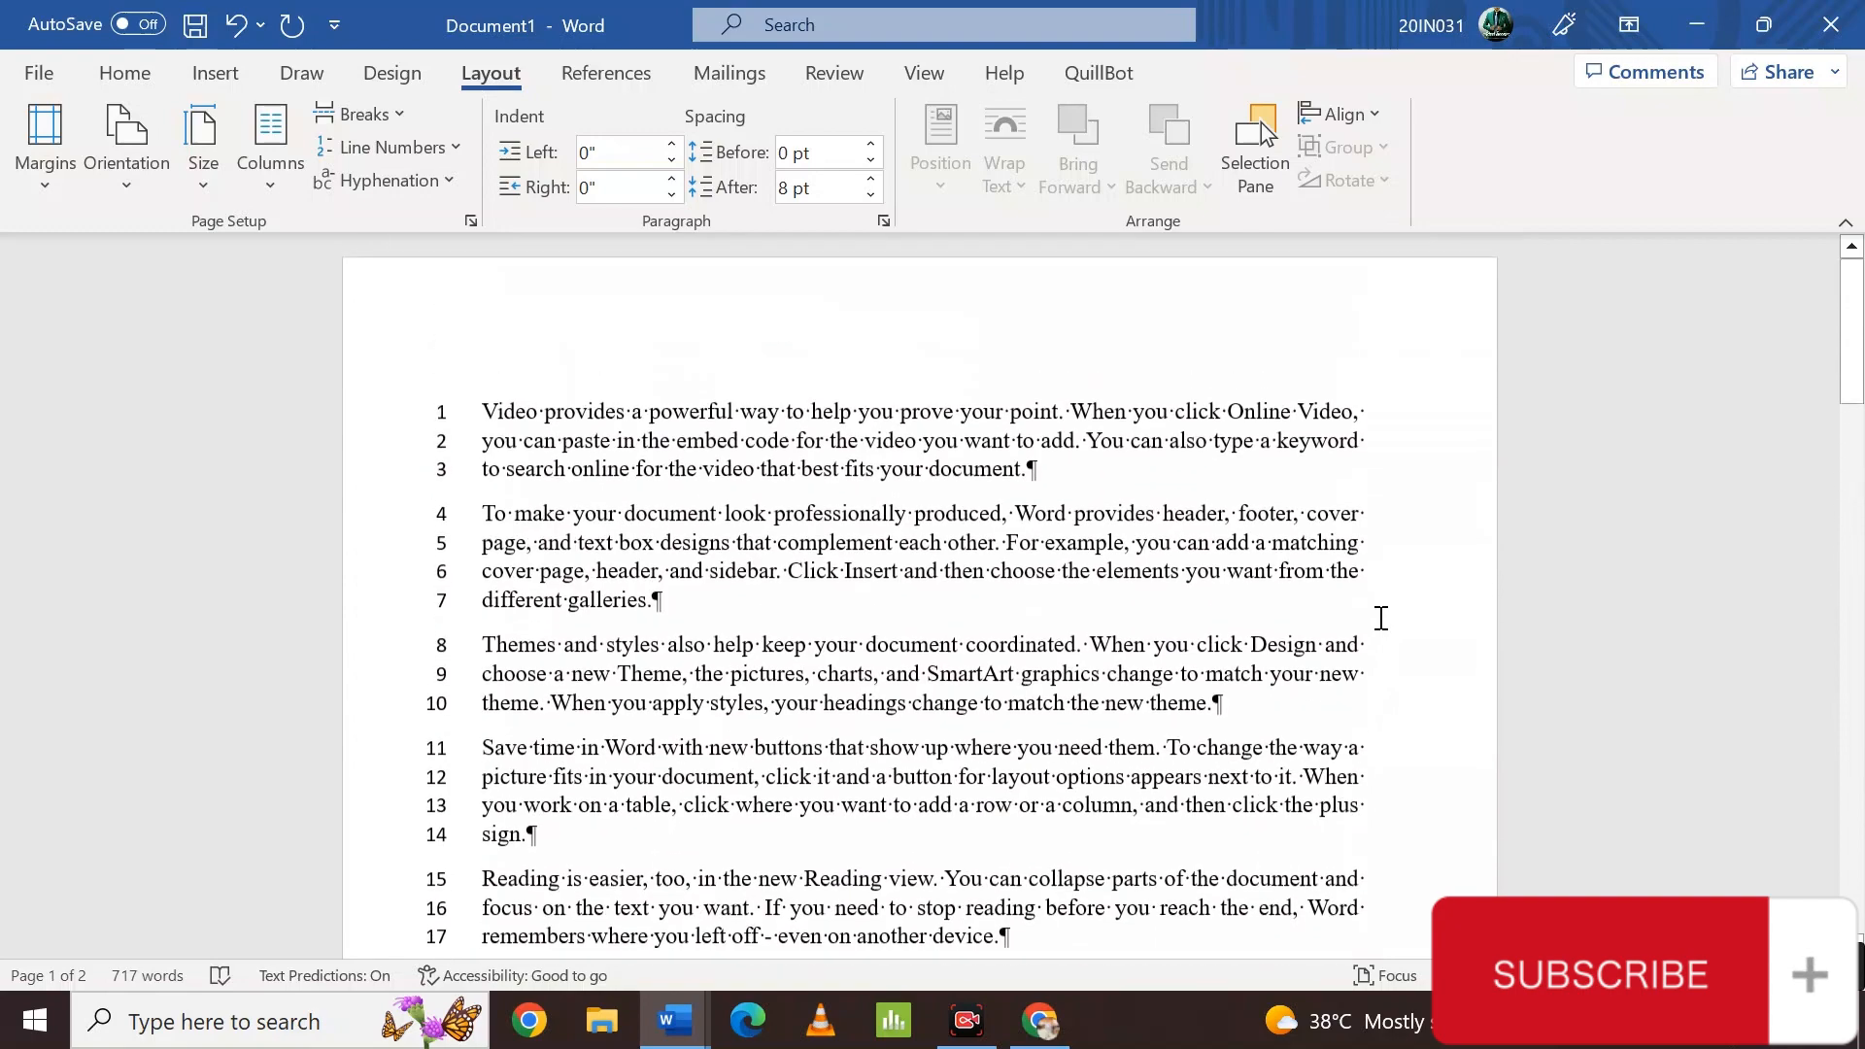
left_click(121, 76)
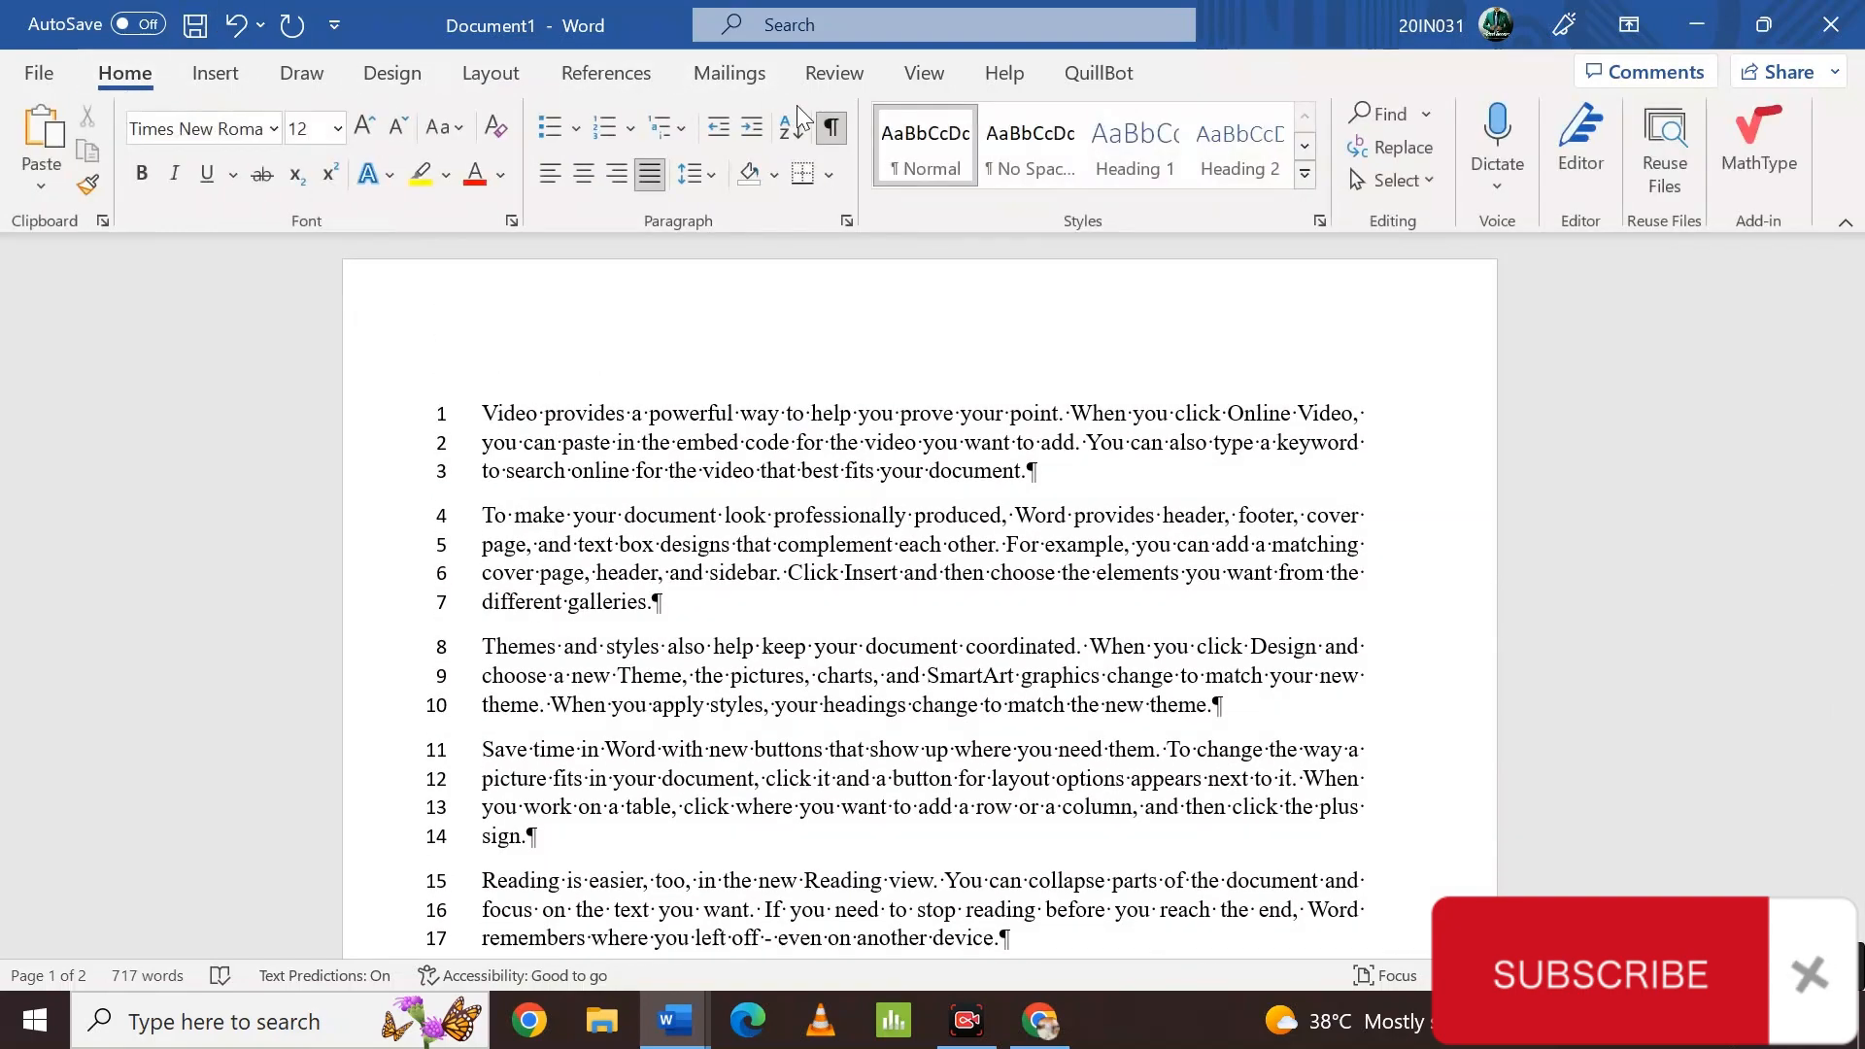
left_click(832, 127)
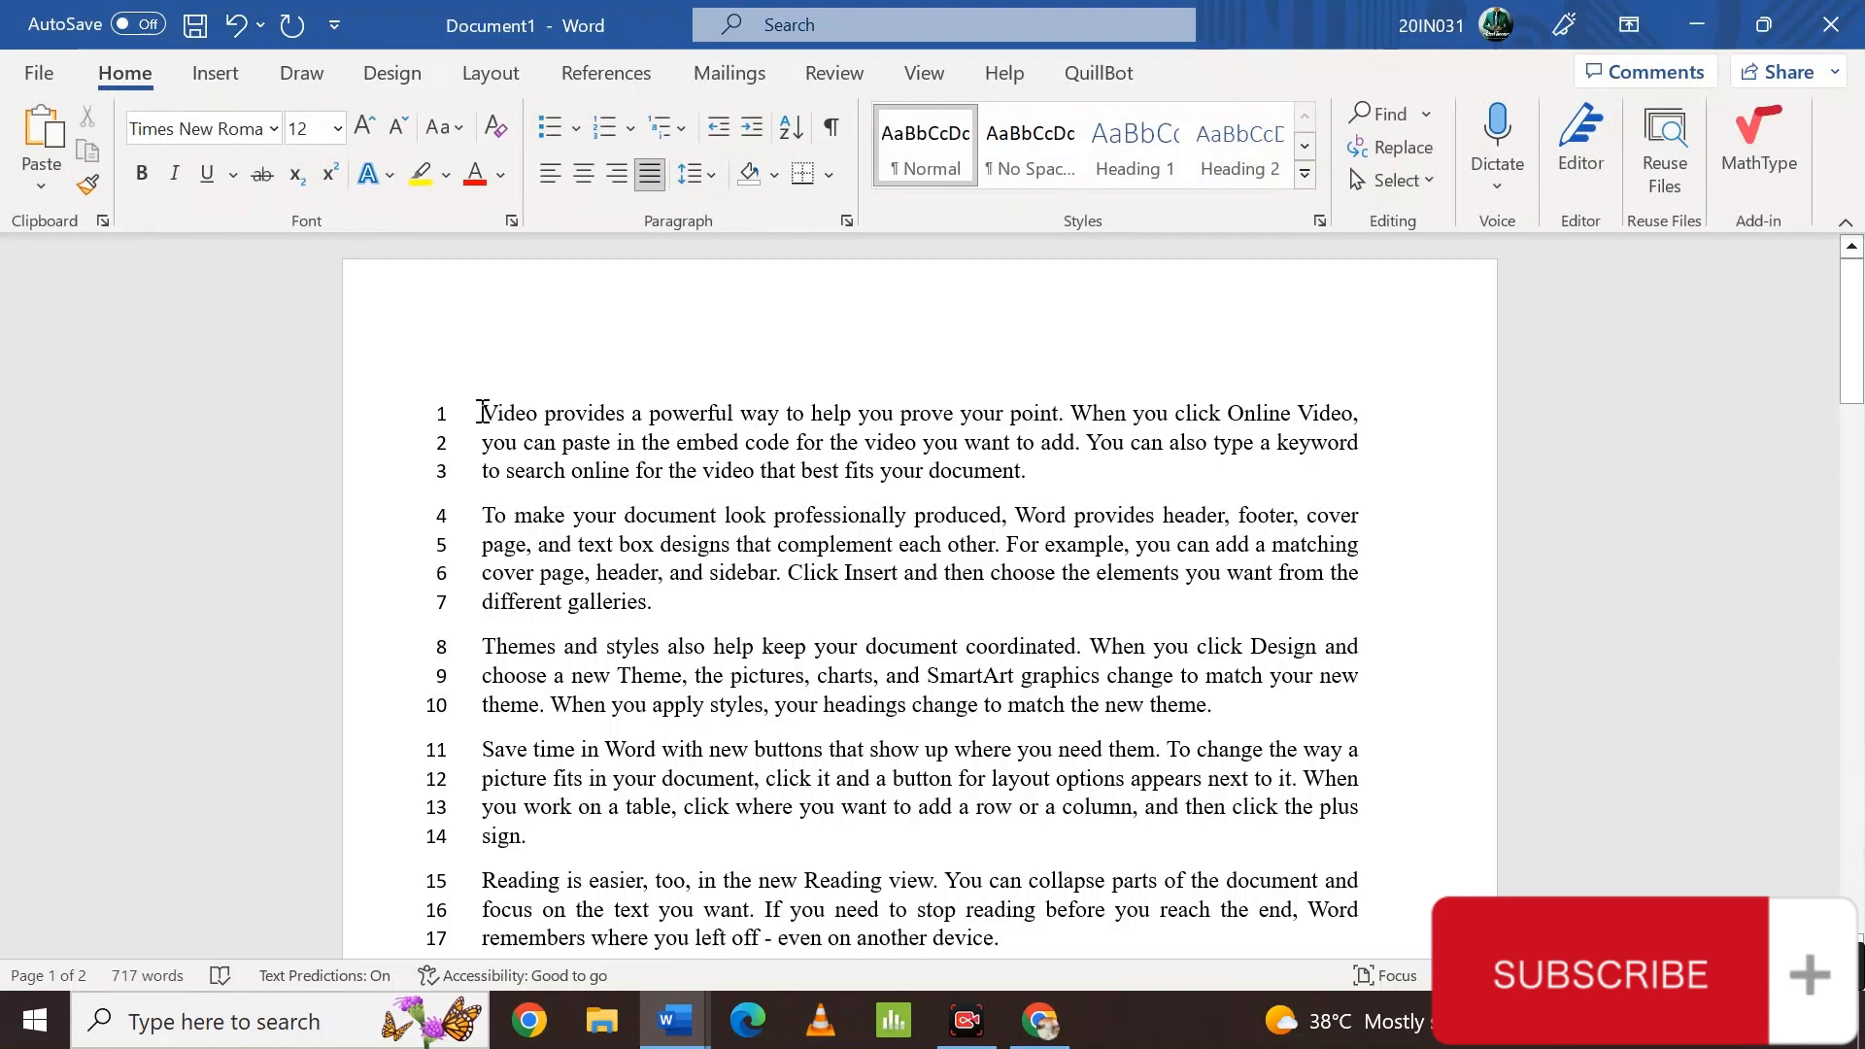
- Apply automatic hyphenation with the first two paragraphs selected
left_click_drag(482, 413, 1024, 612)
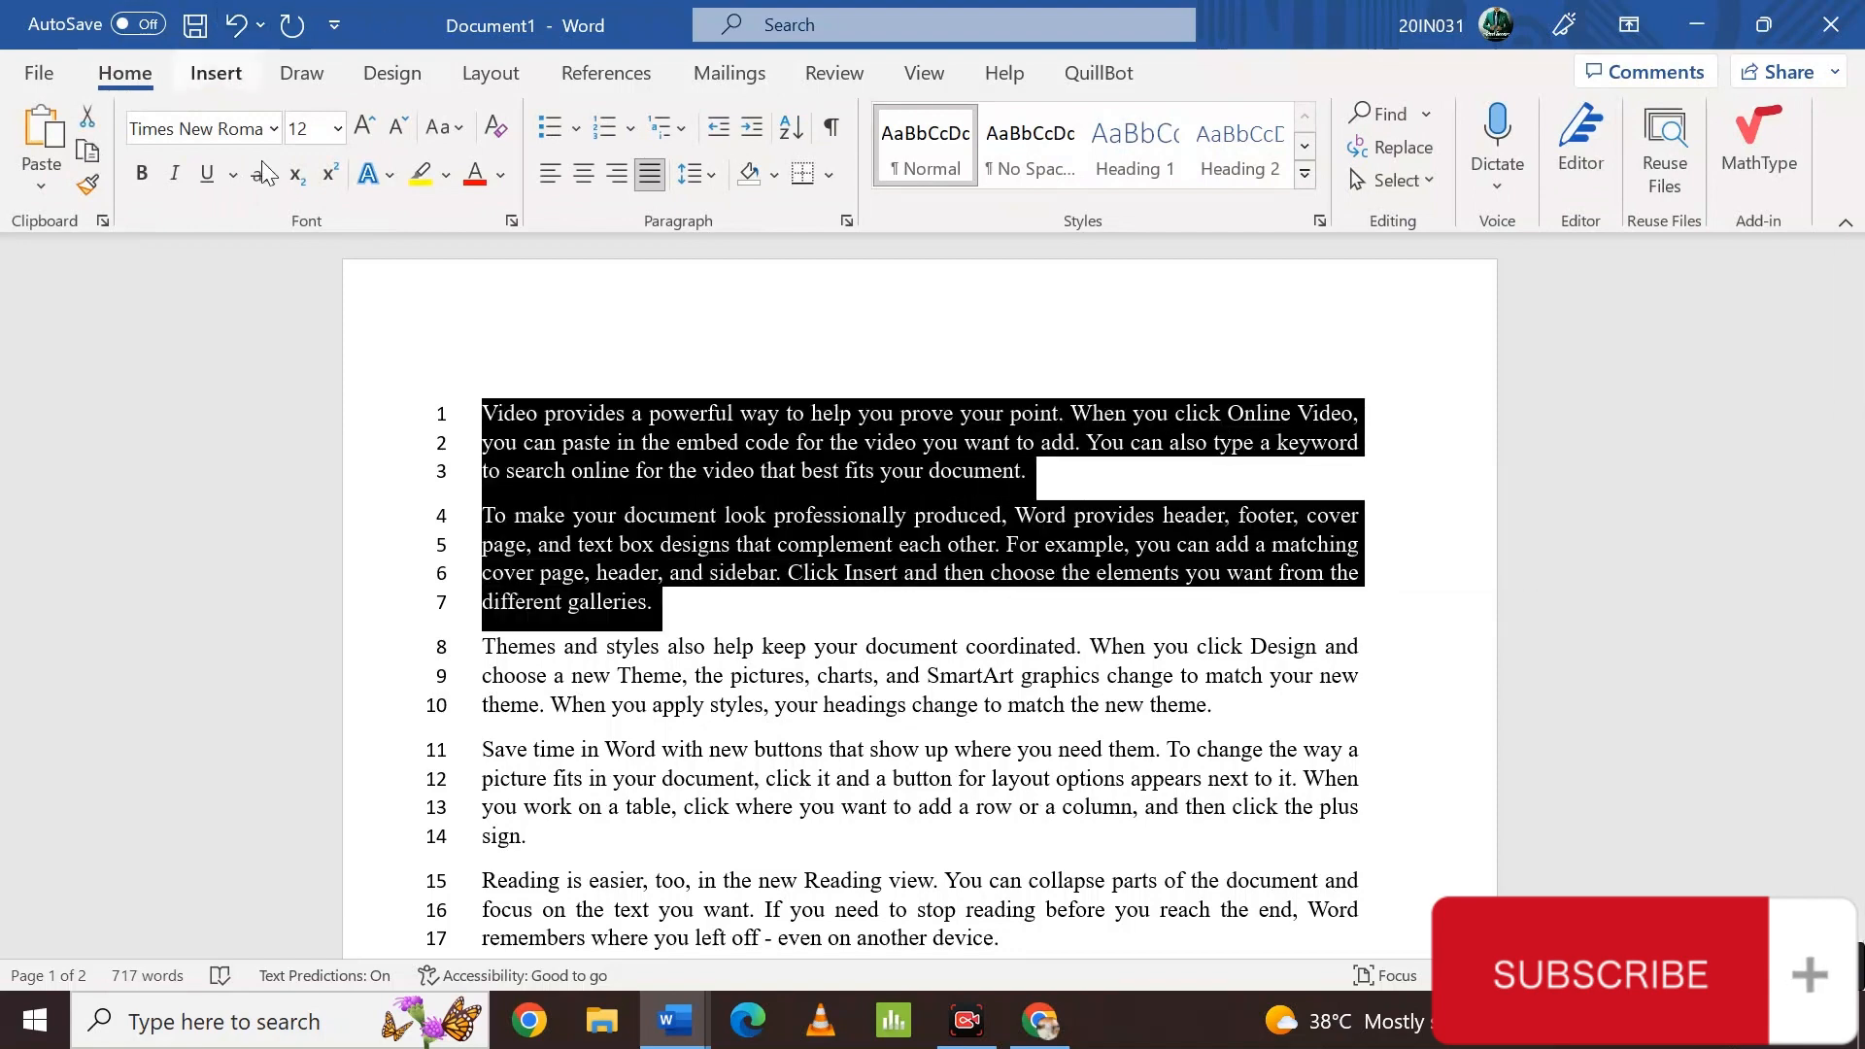
left_click(519, 78)
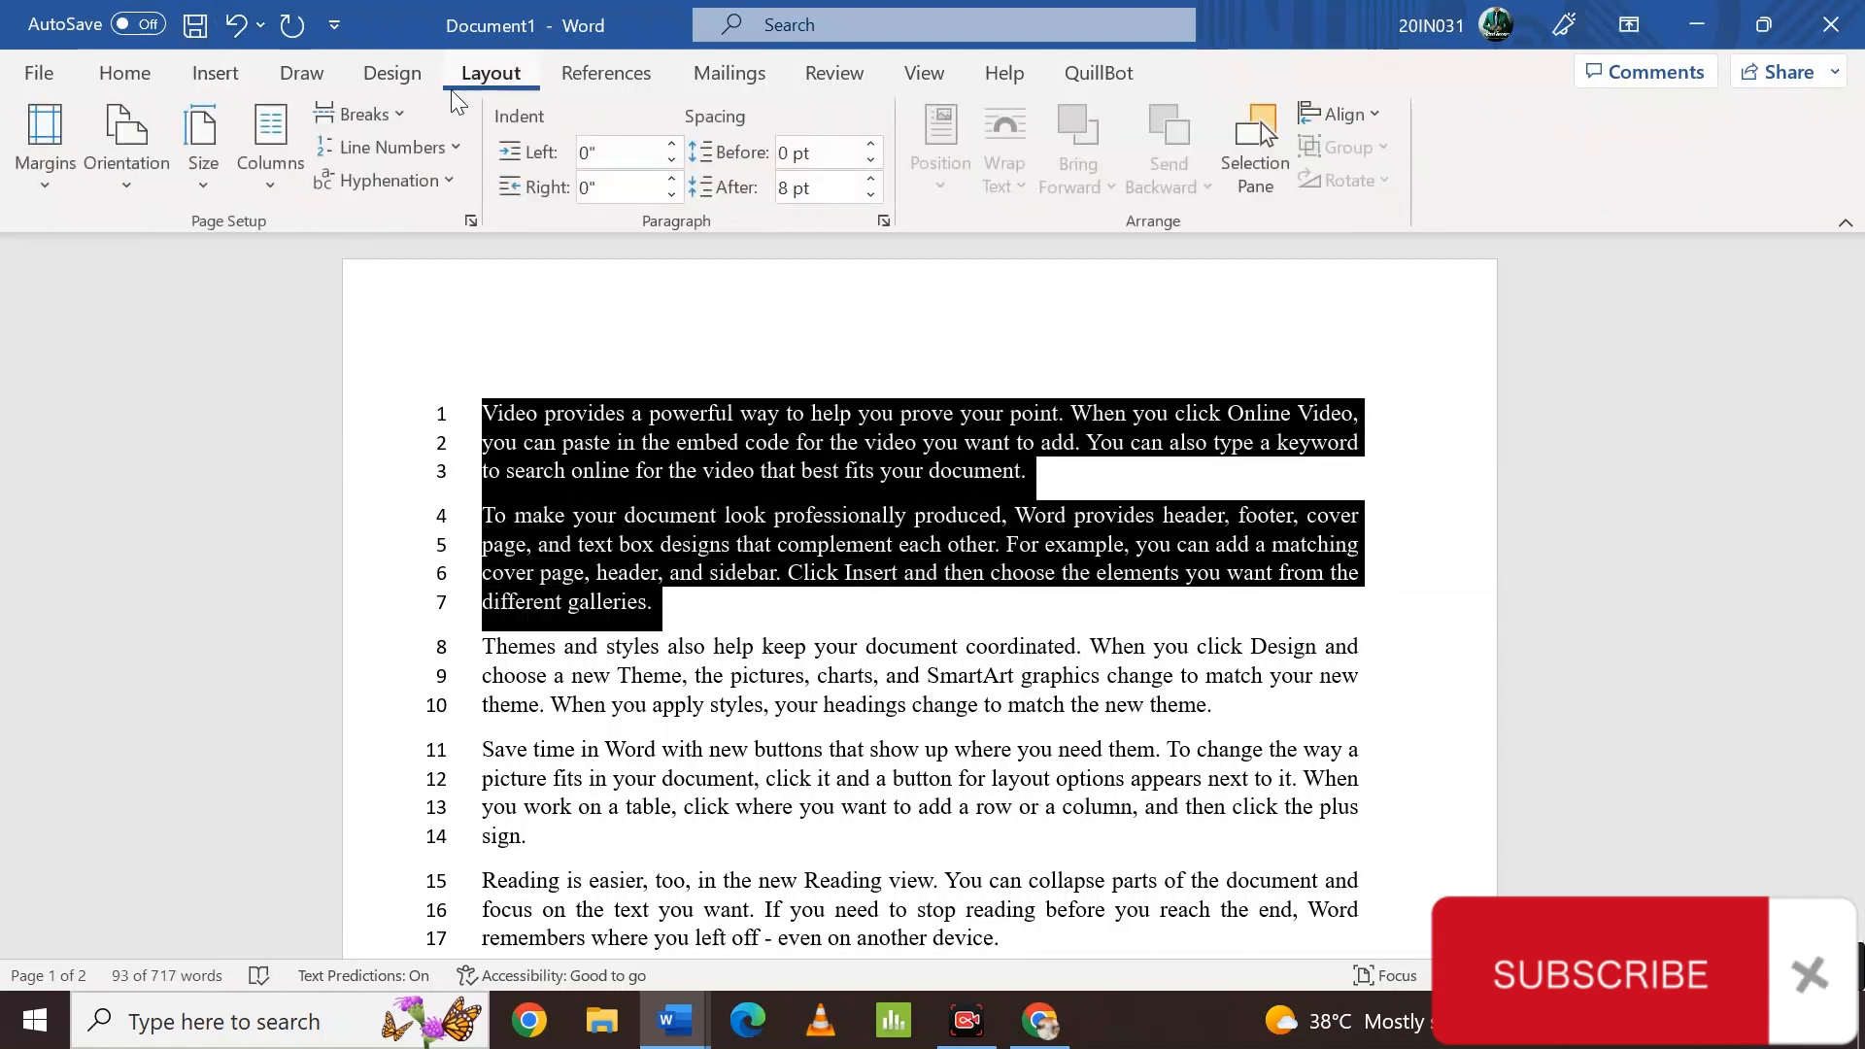
left_click(429, 183)
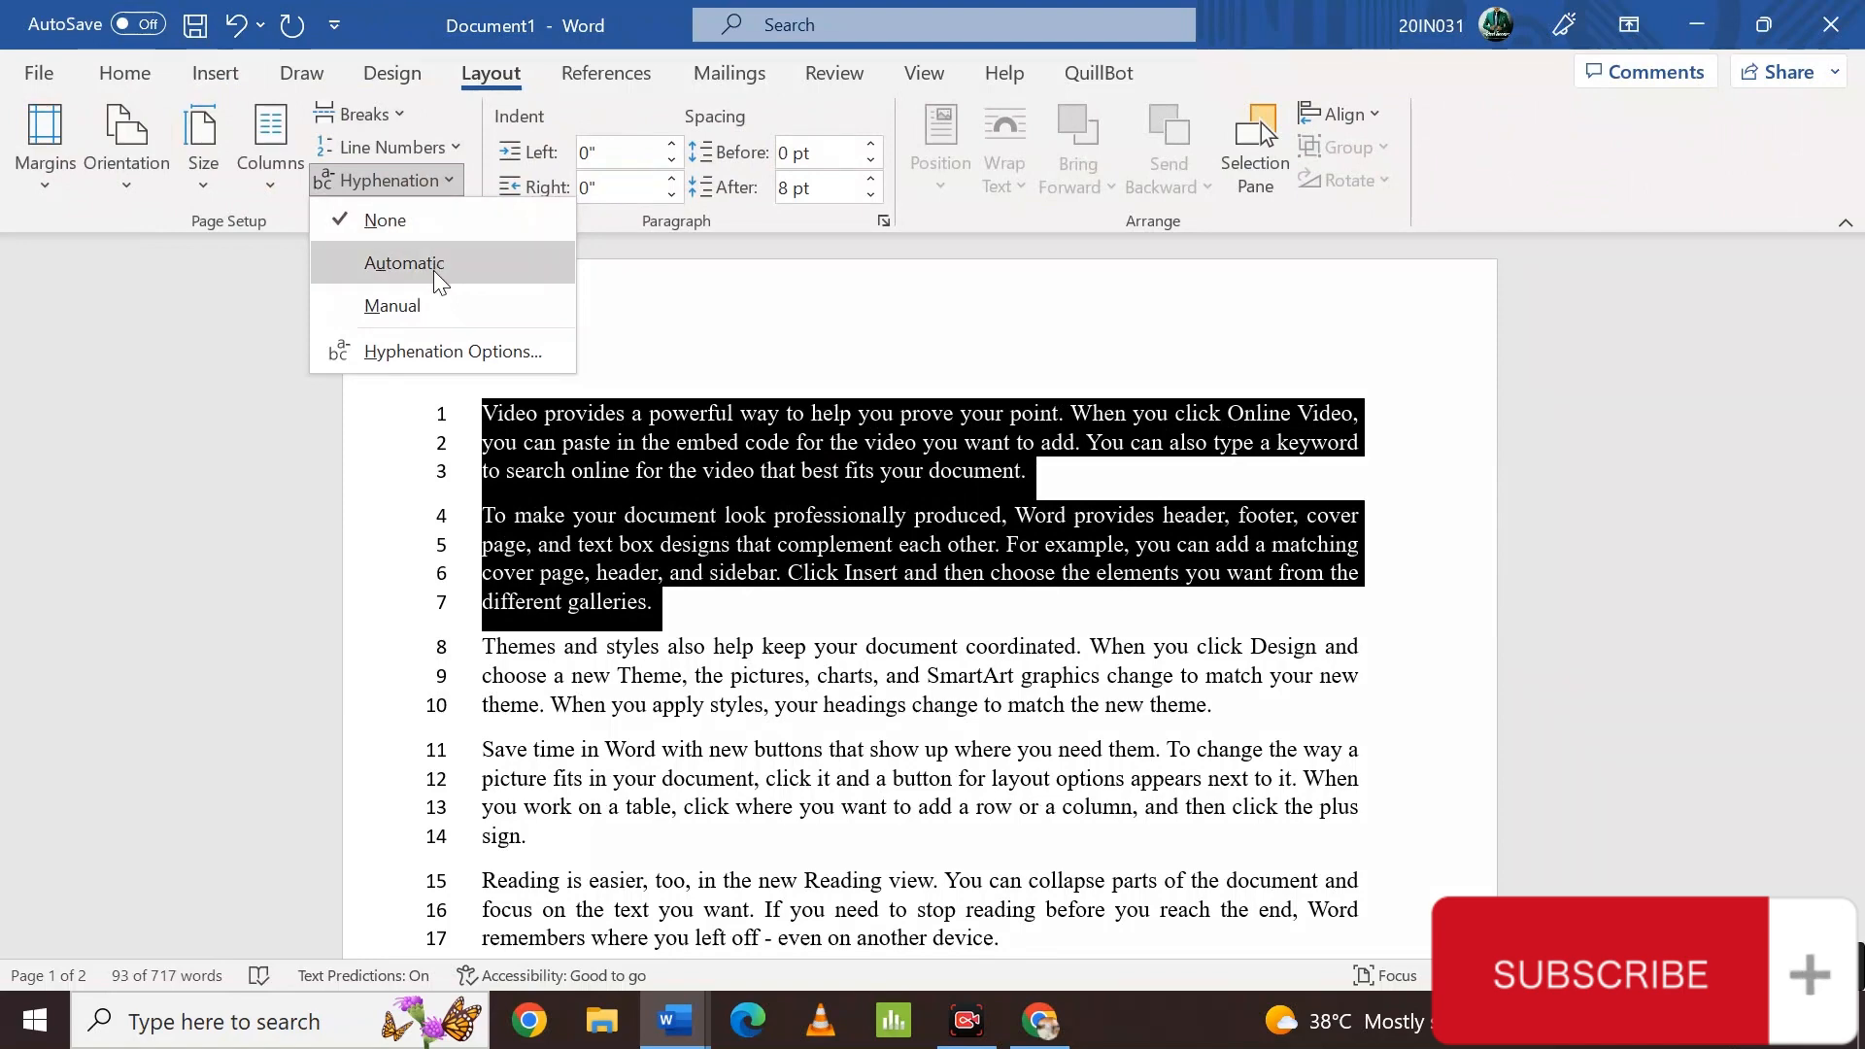
left_click(433, 270)
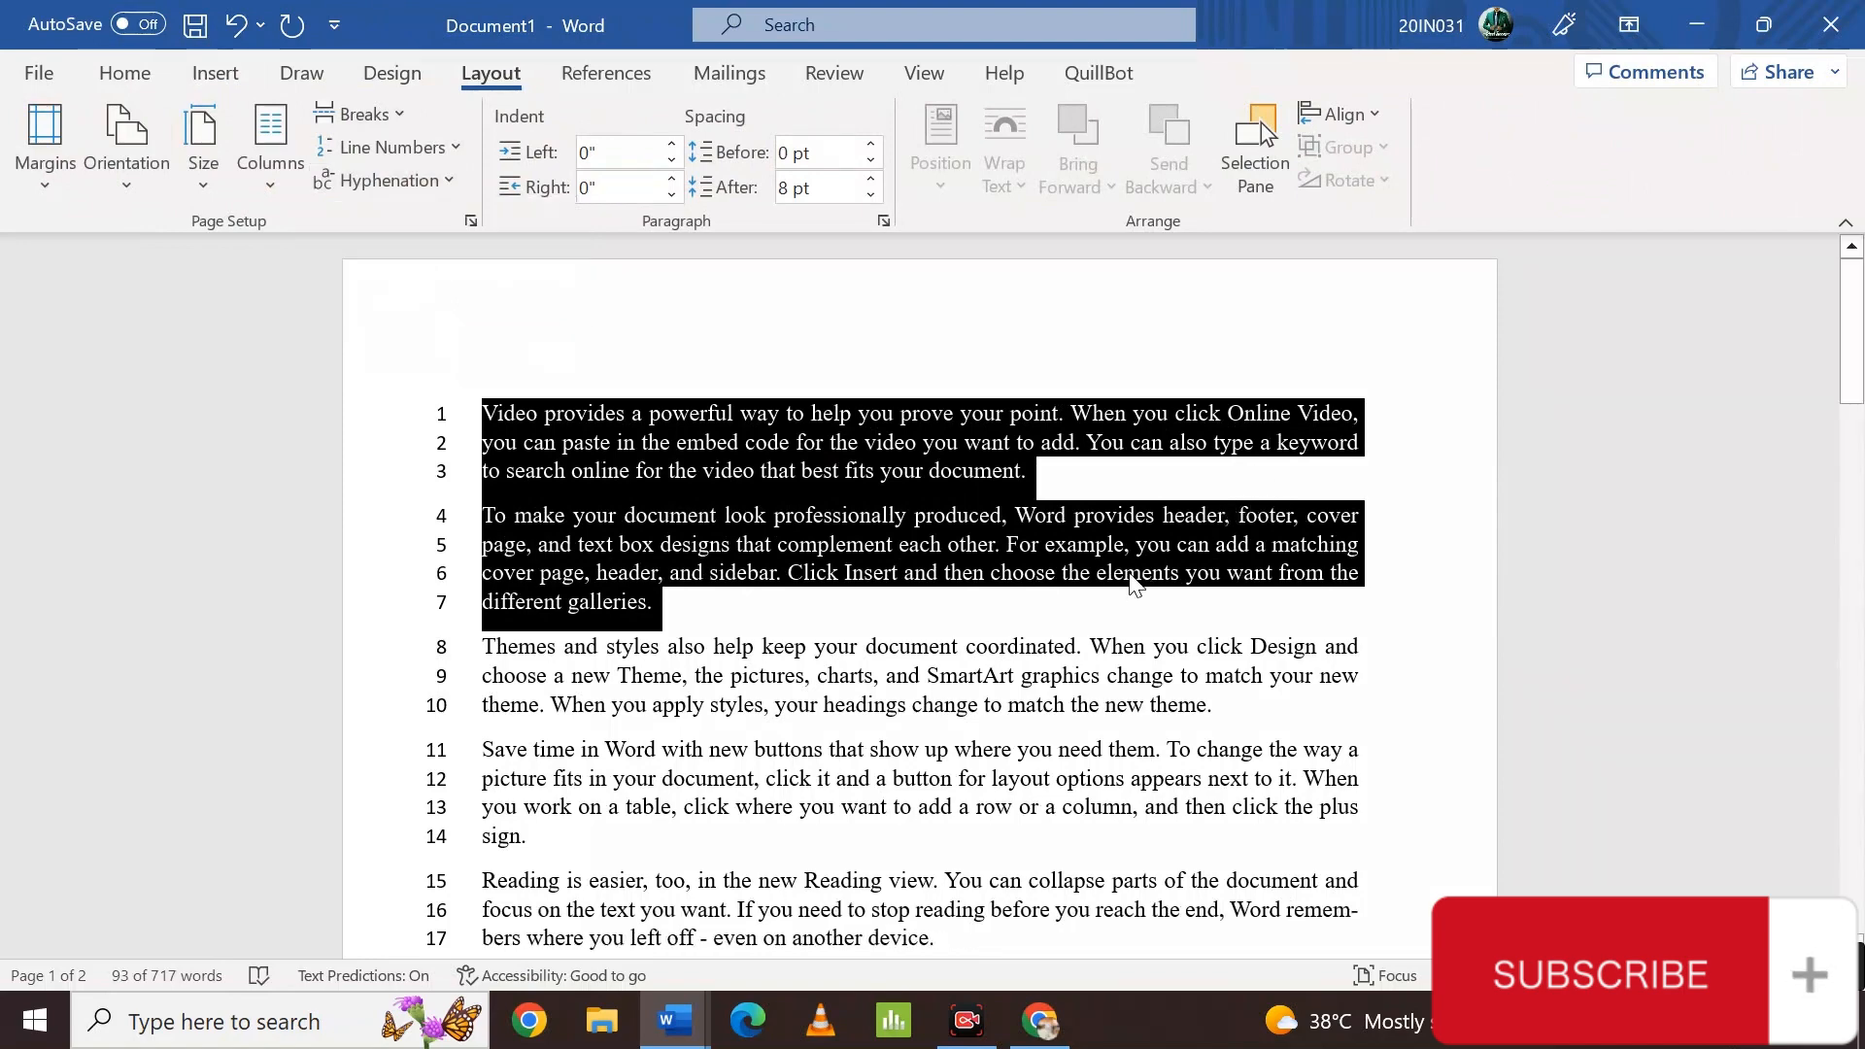
- Remove the justified alignment from the entire document so that all text is left-aligned
left_click(1025, 585)
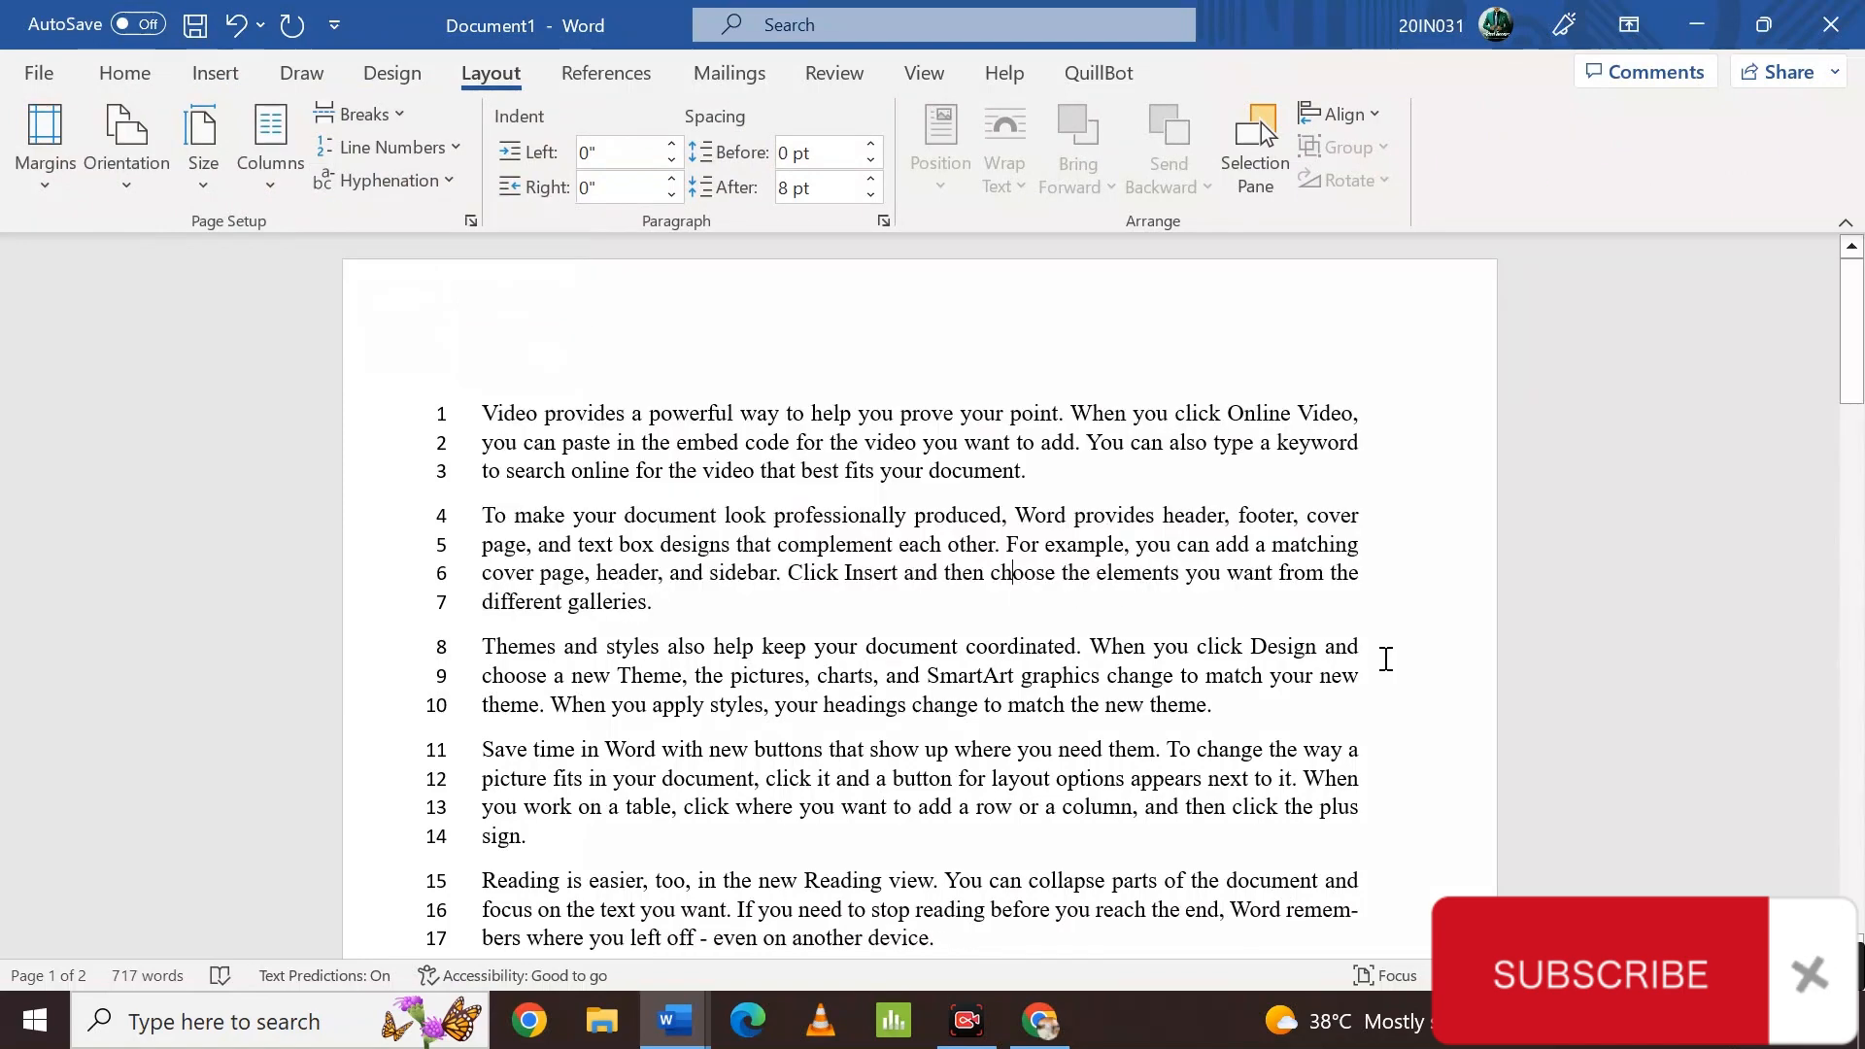
scroll(1105, 694, "down", 1)
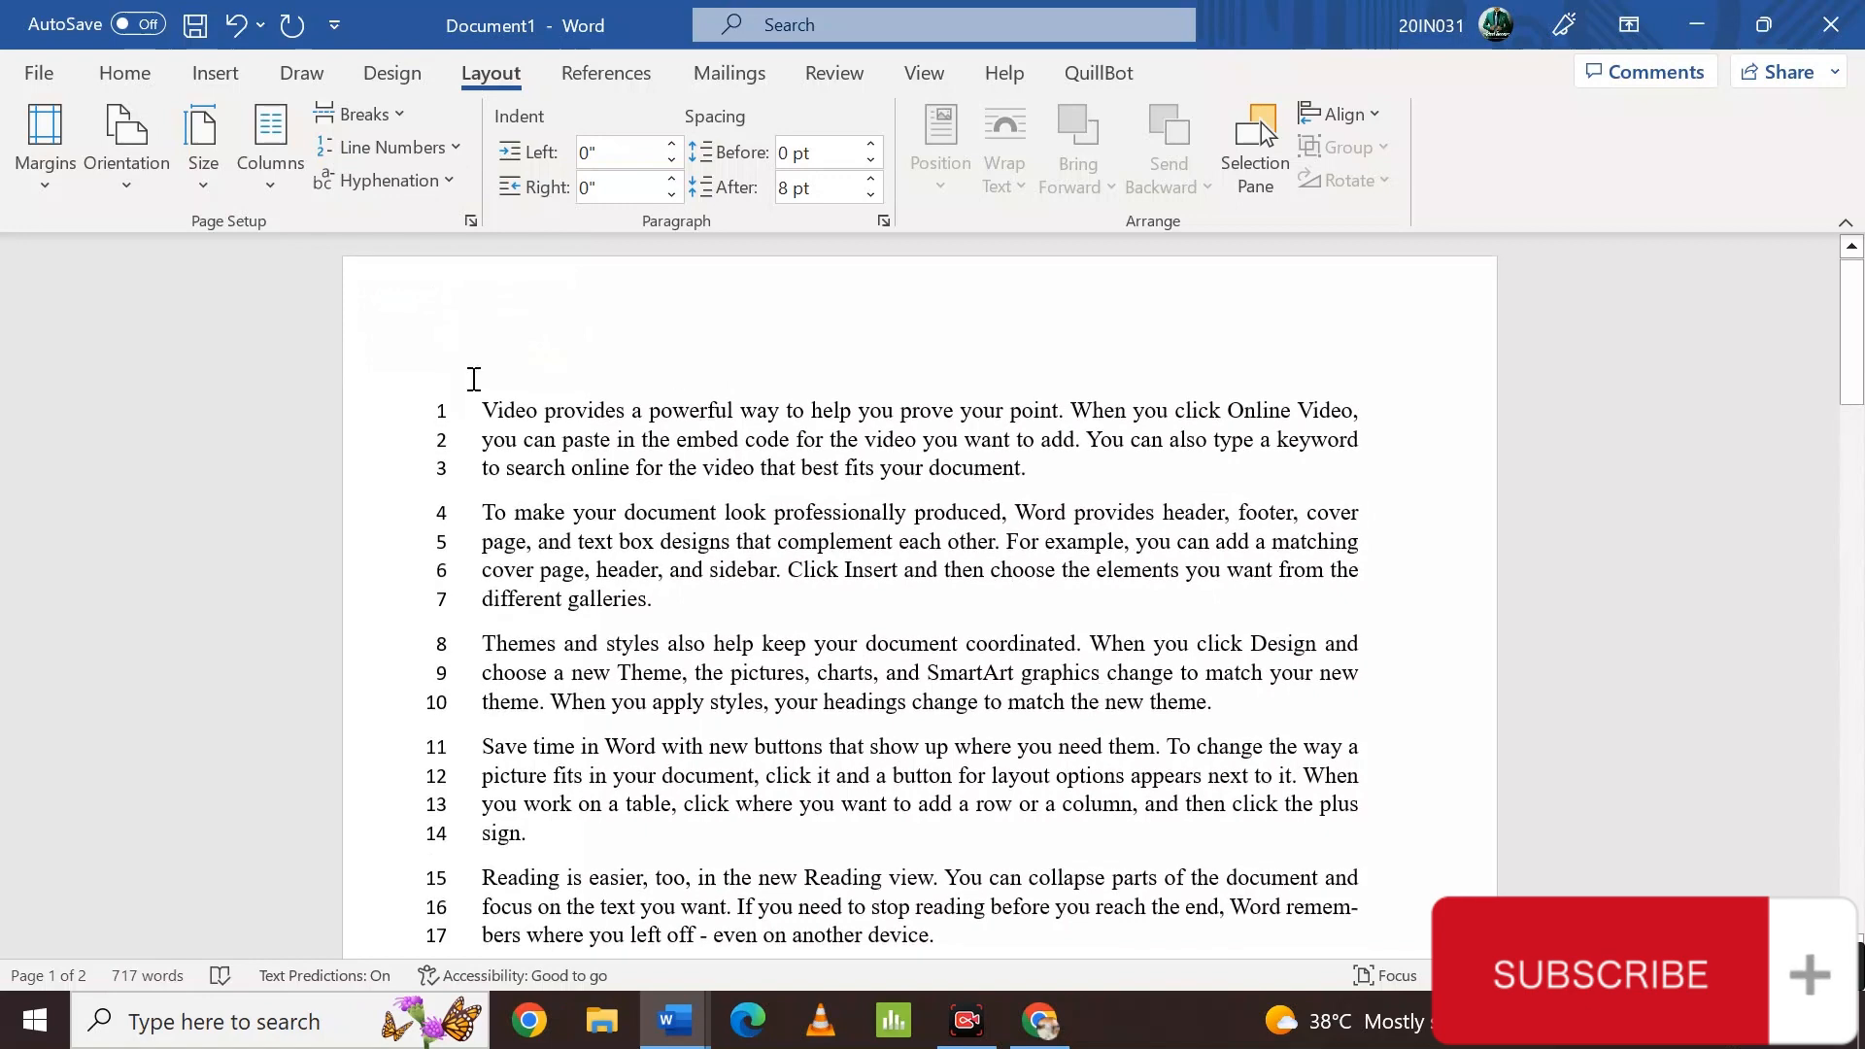
key("ctrl+a")
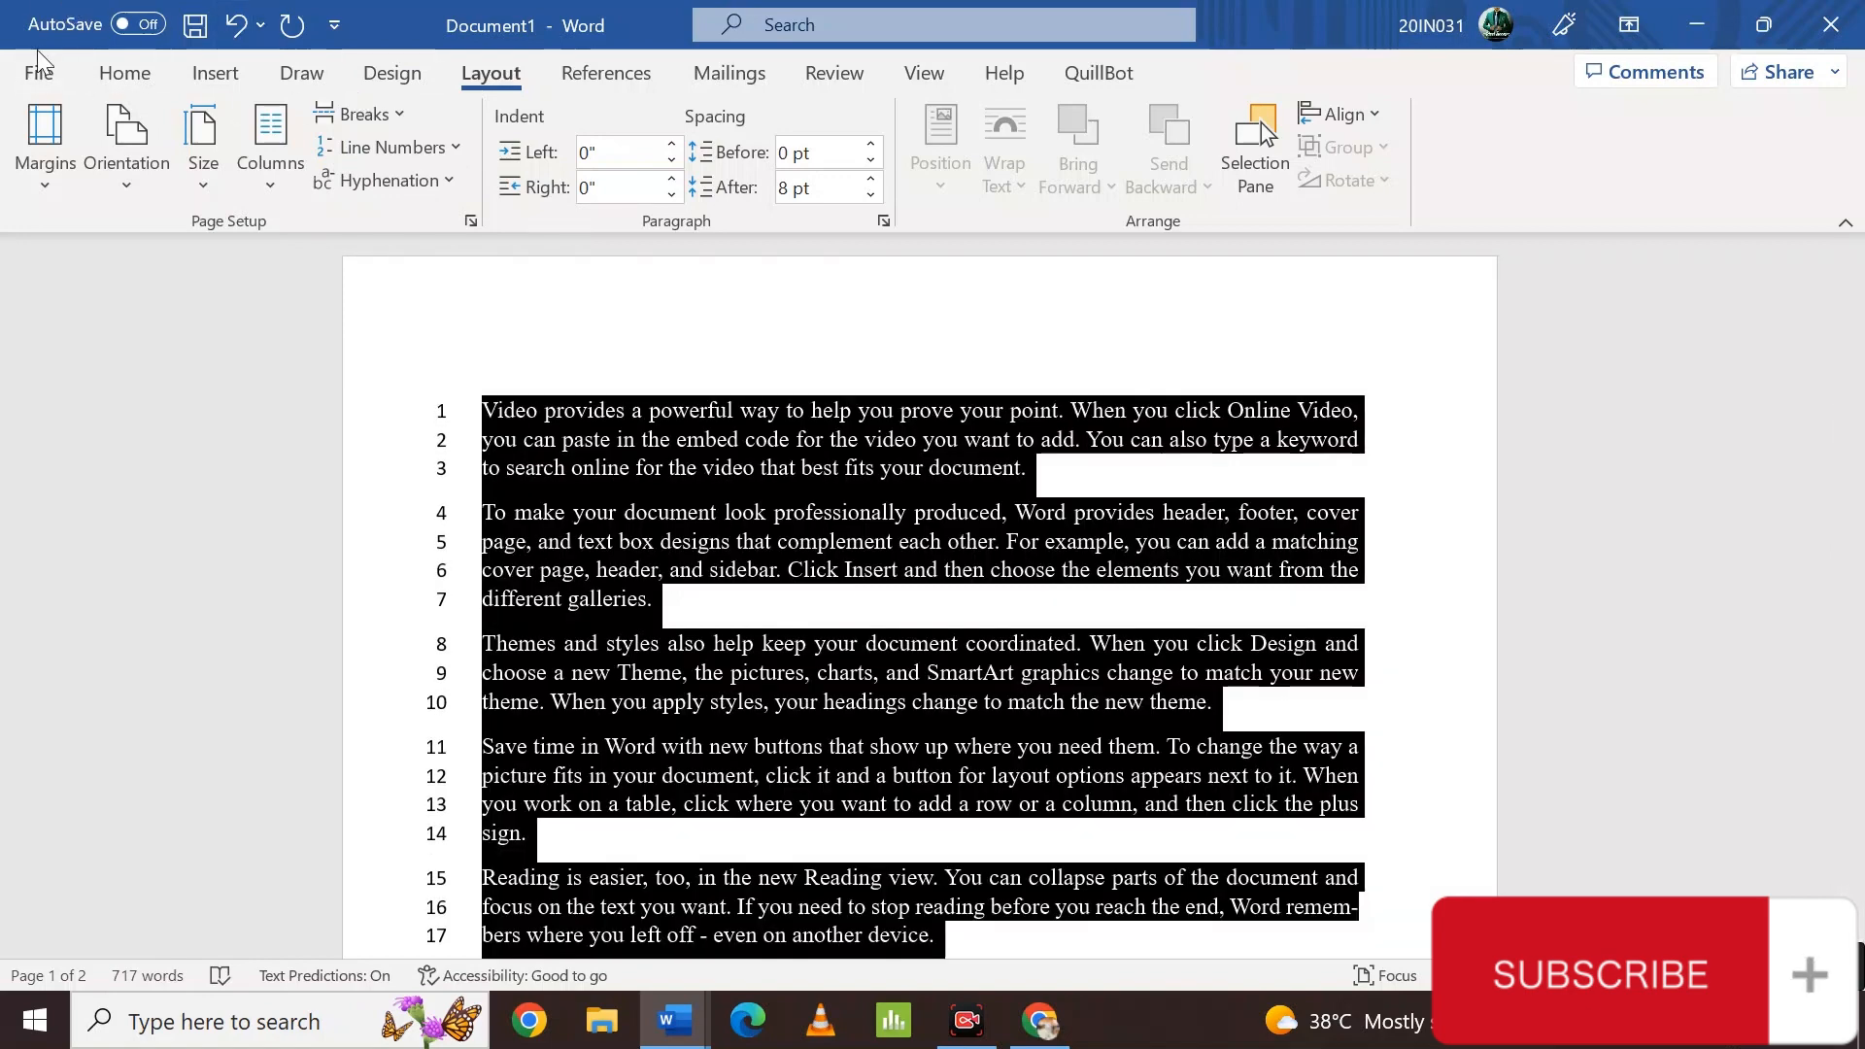
left_click(111, 76)
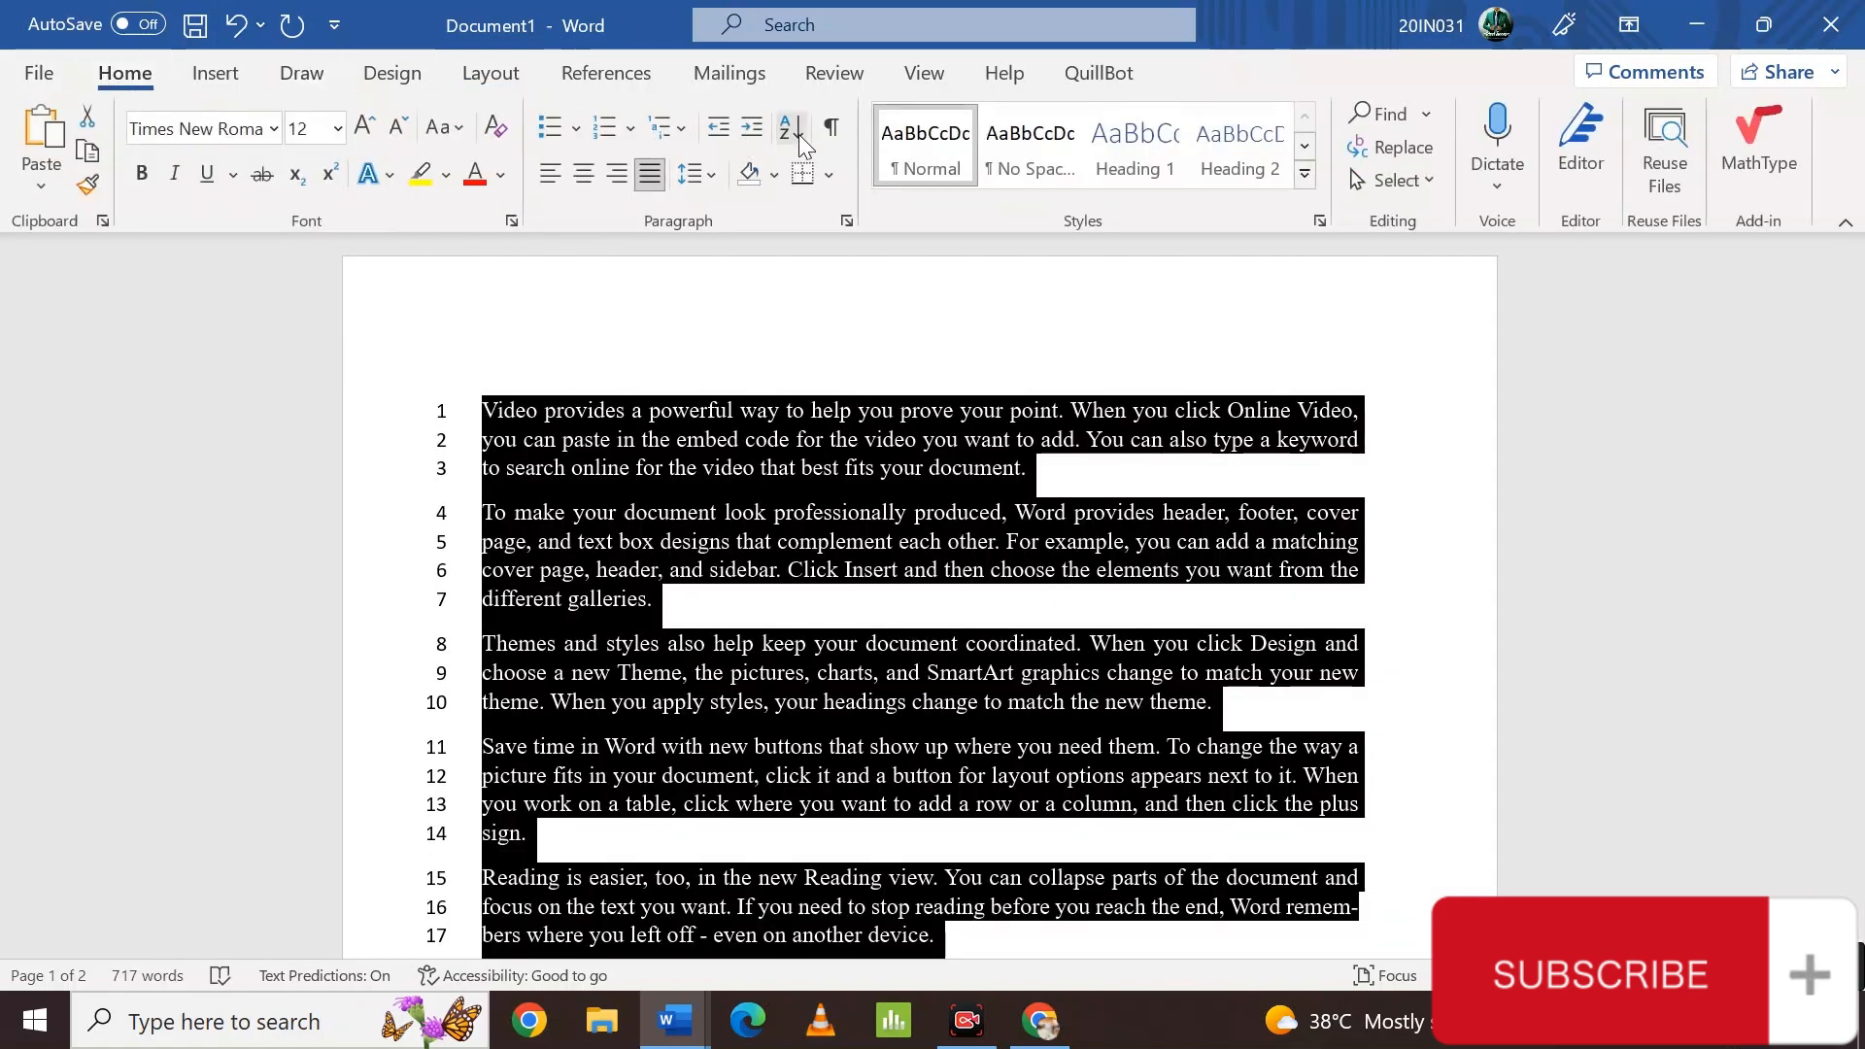
left_click(650, 173)
left_click(1180, 660)
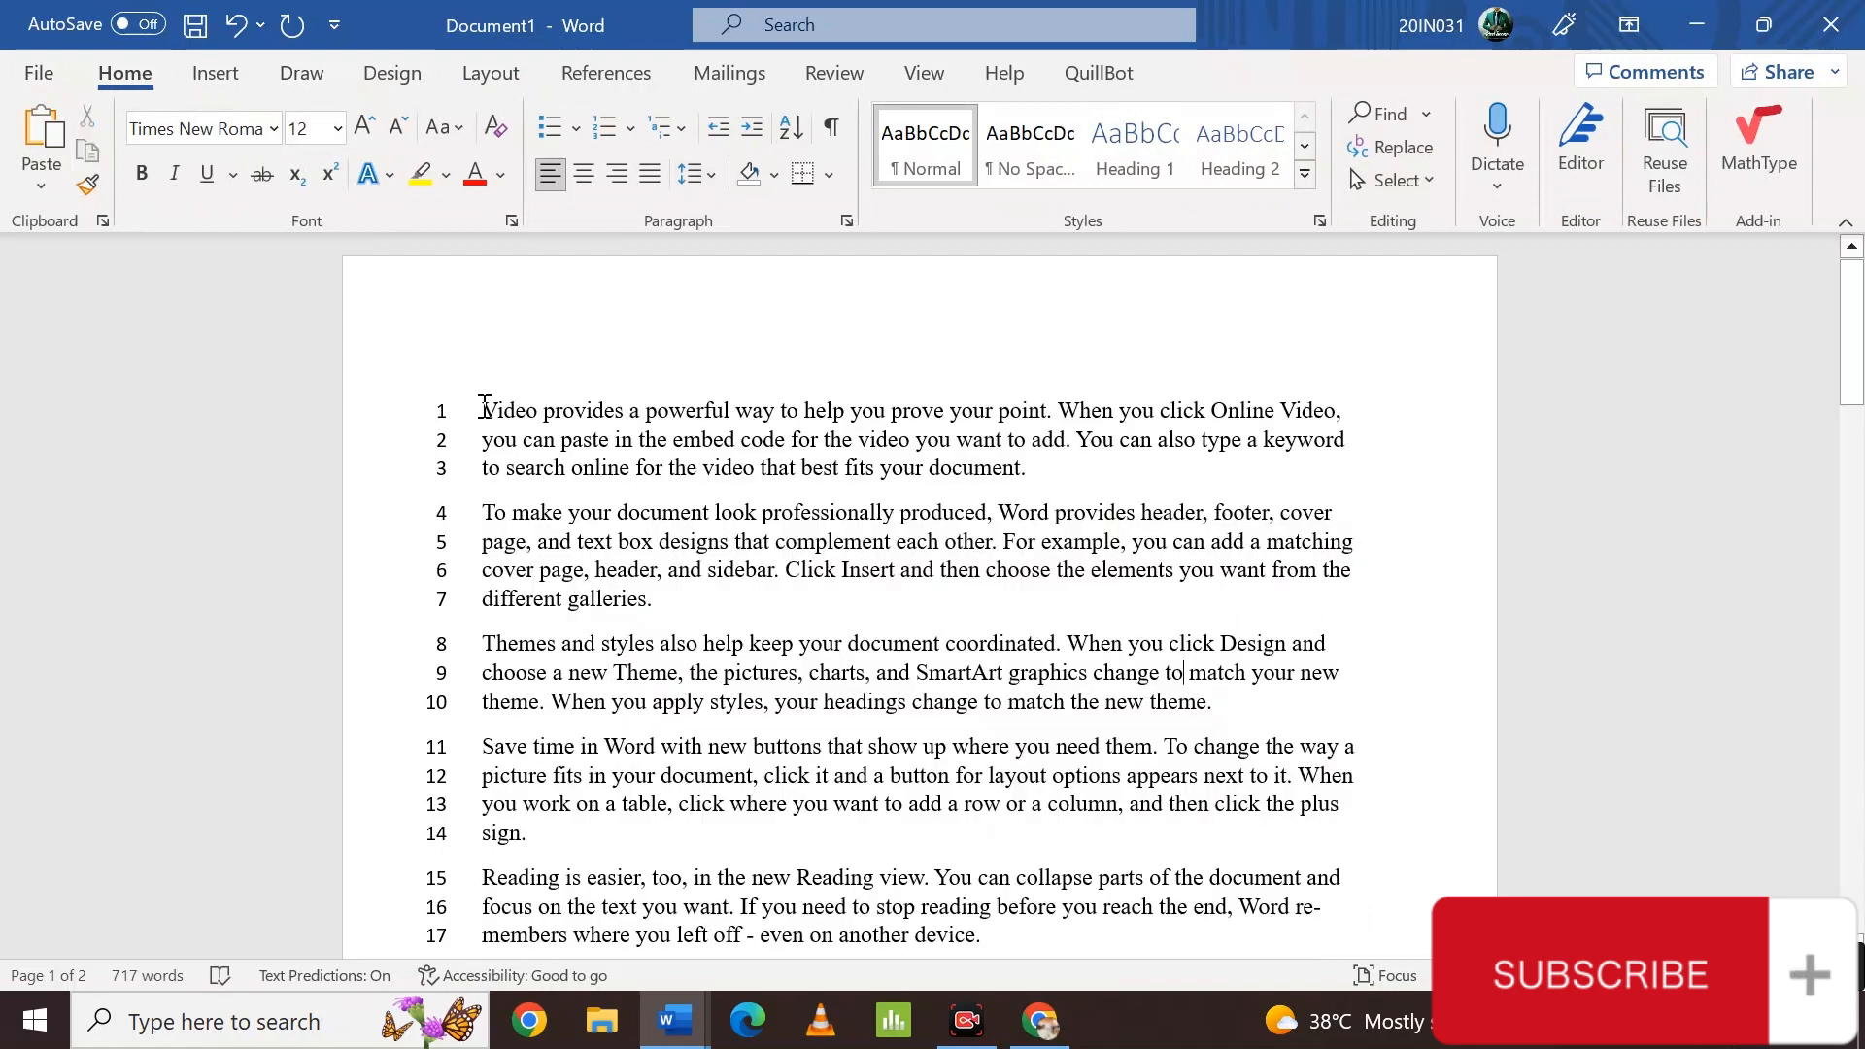
- Apply automatic hyphenation with the first three paragraphs selected, and run manual hyphenation on the same selection
left_click_drag(485, 406, 1207, 701)
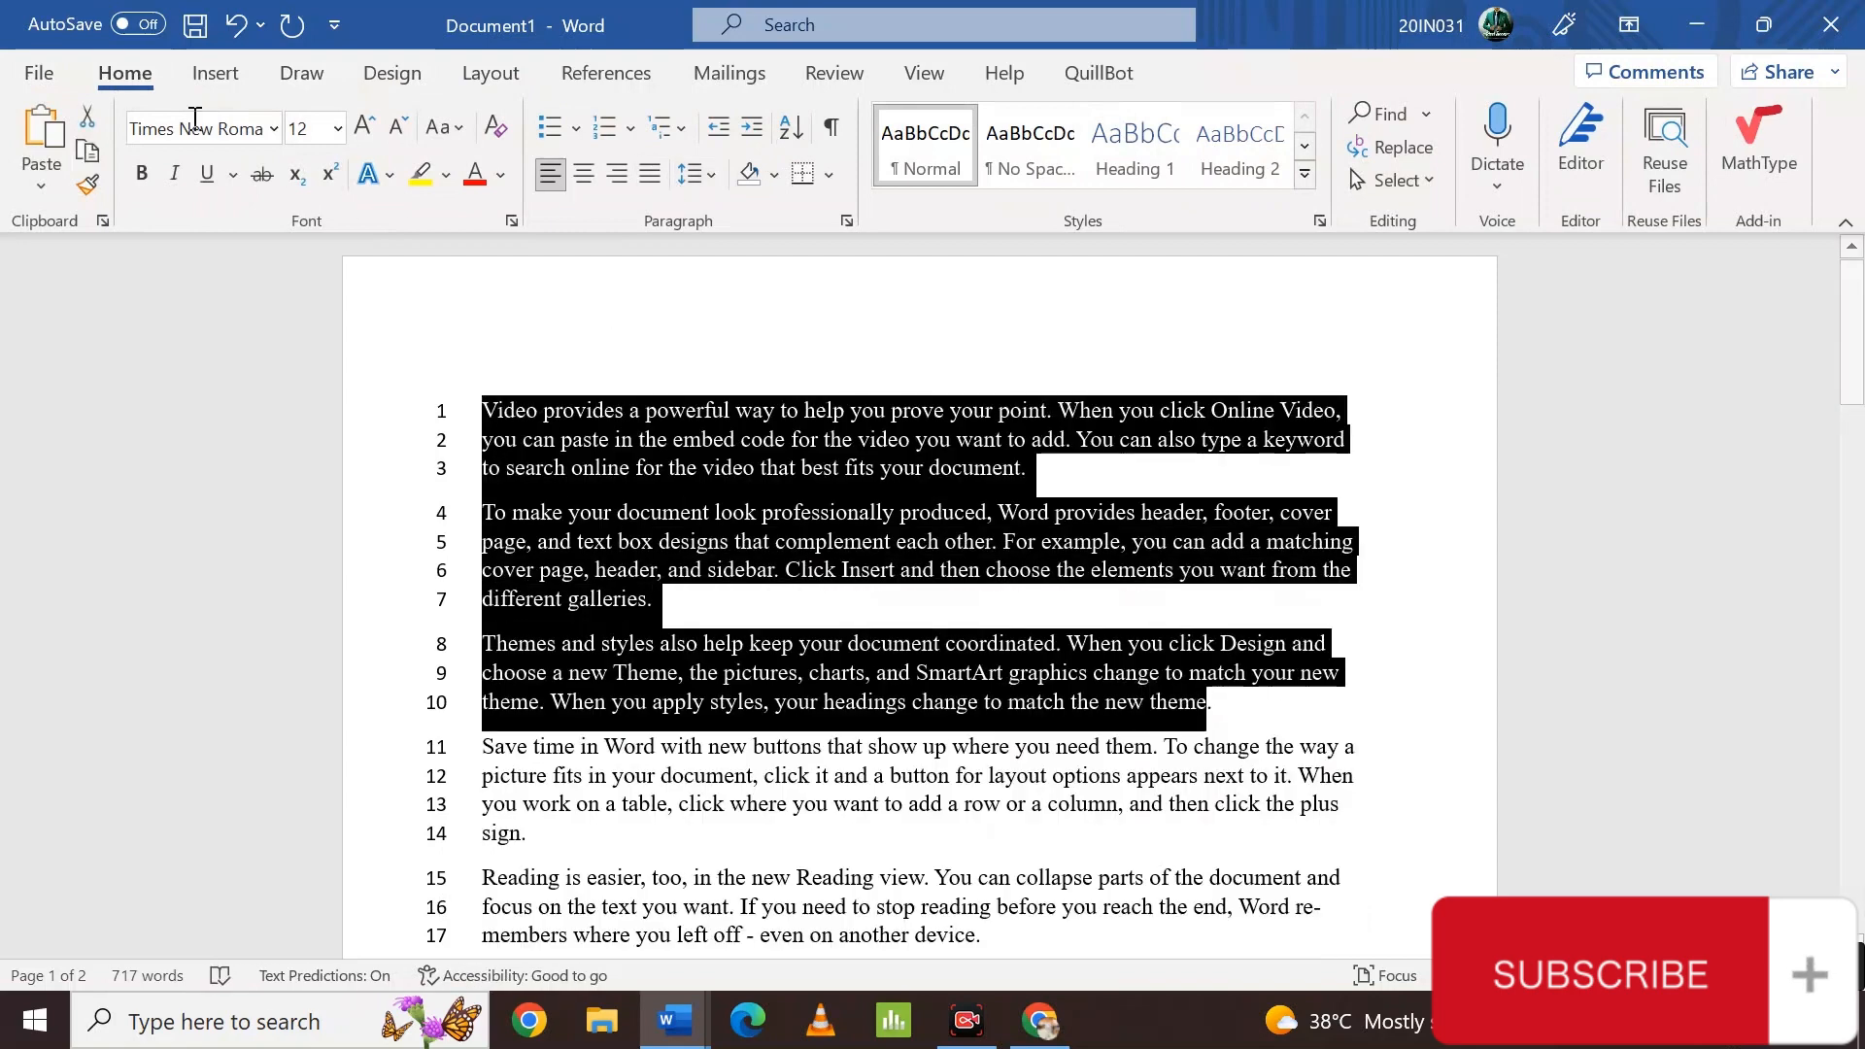
left_click(482, 79)
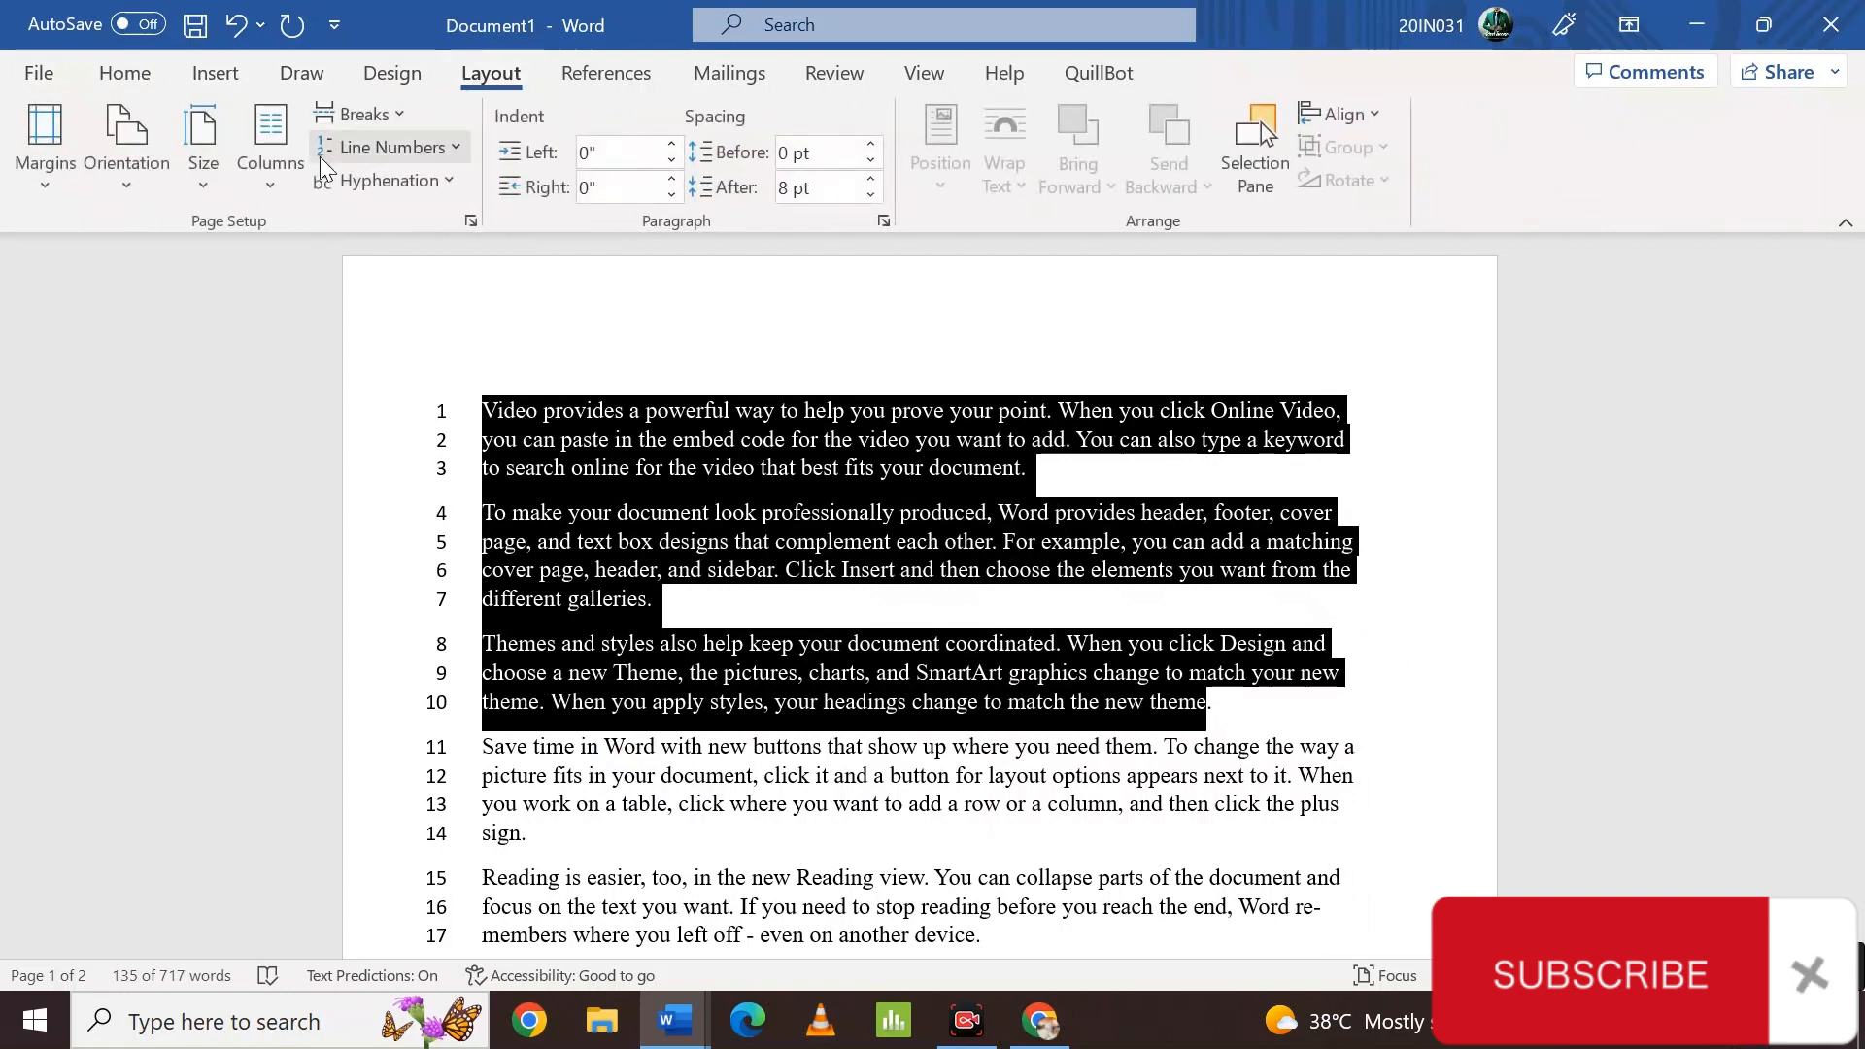
left_click(421, 185)
left_click(391, 264)
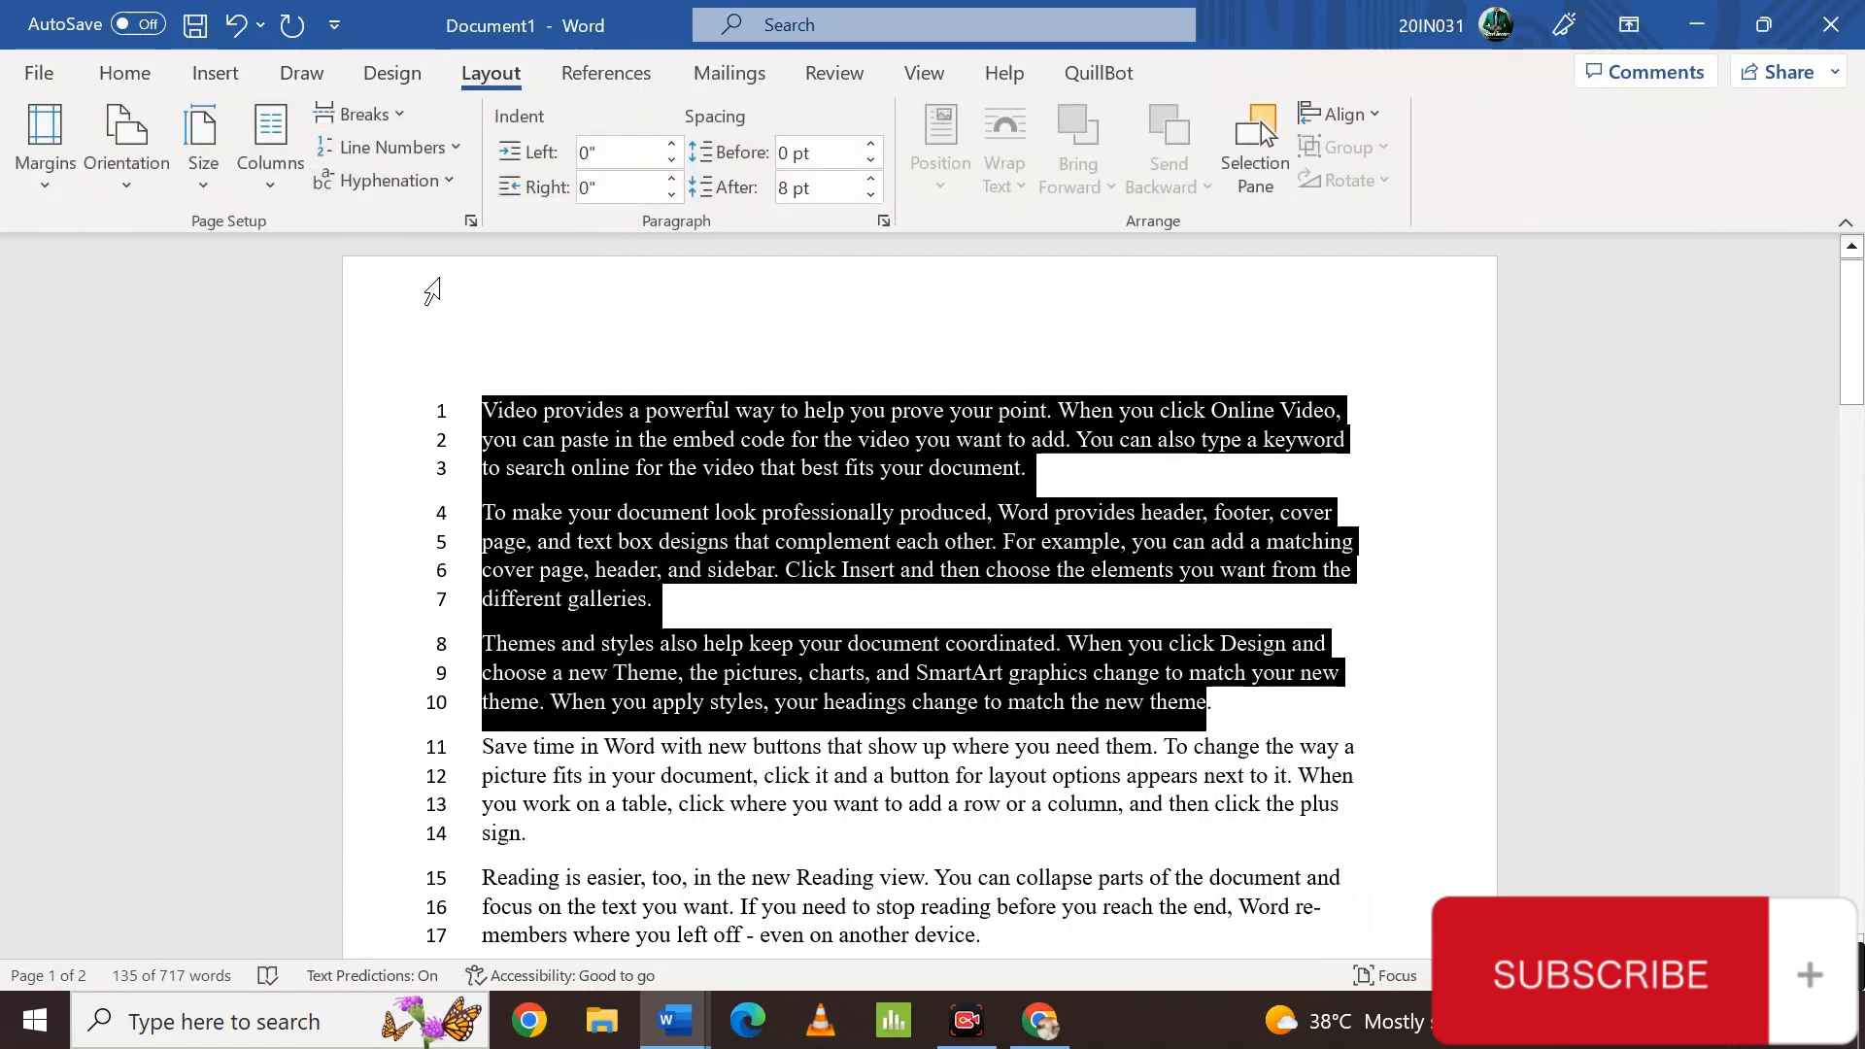
left_click(352, 176)
left_click(398, 298)
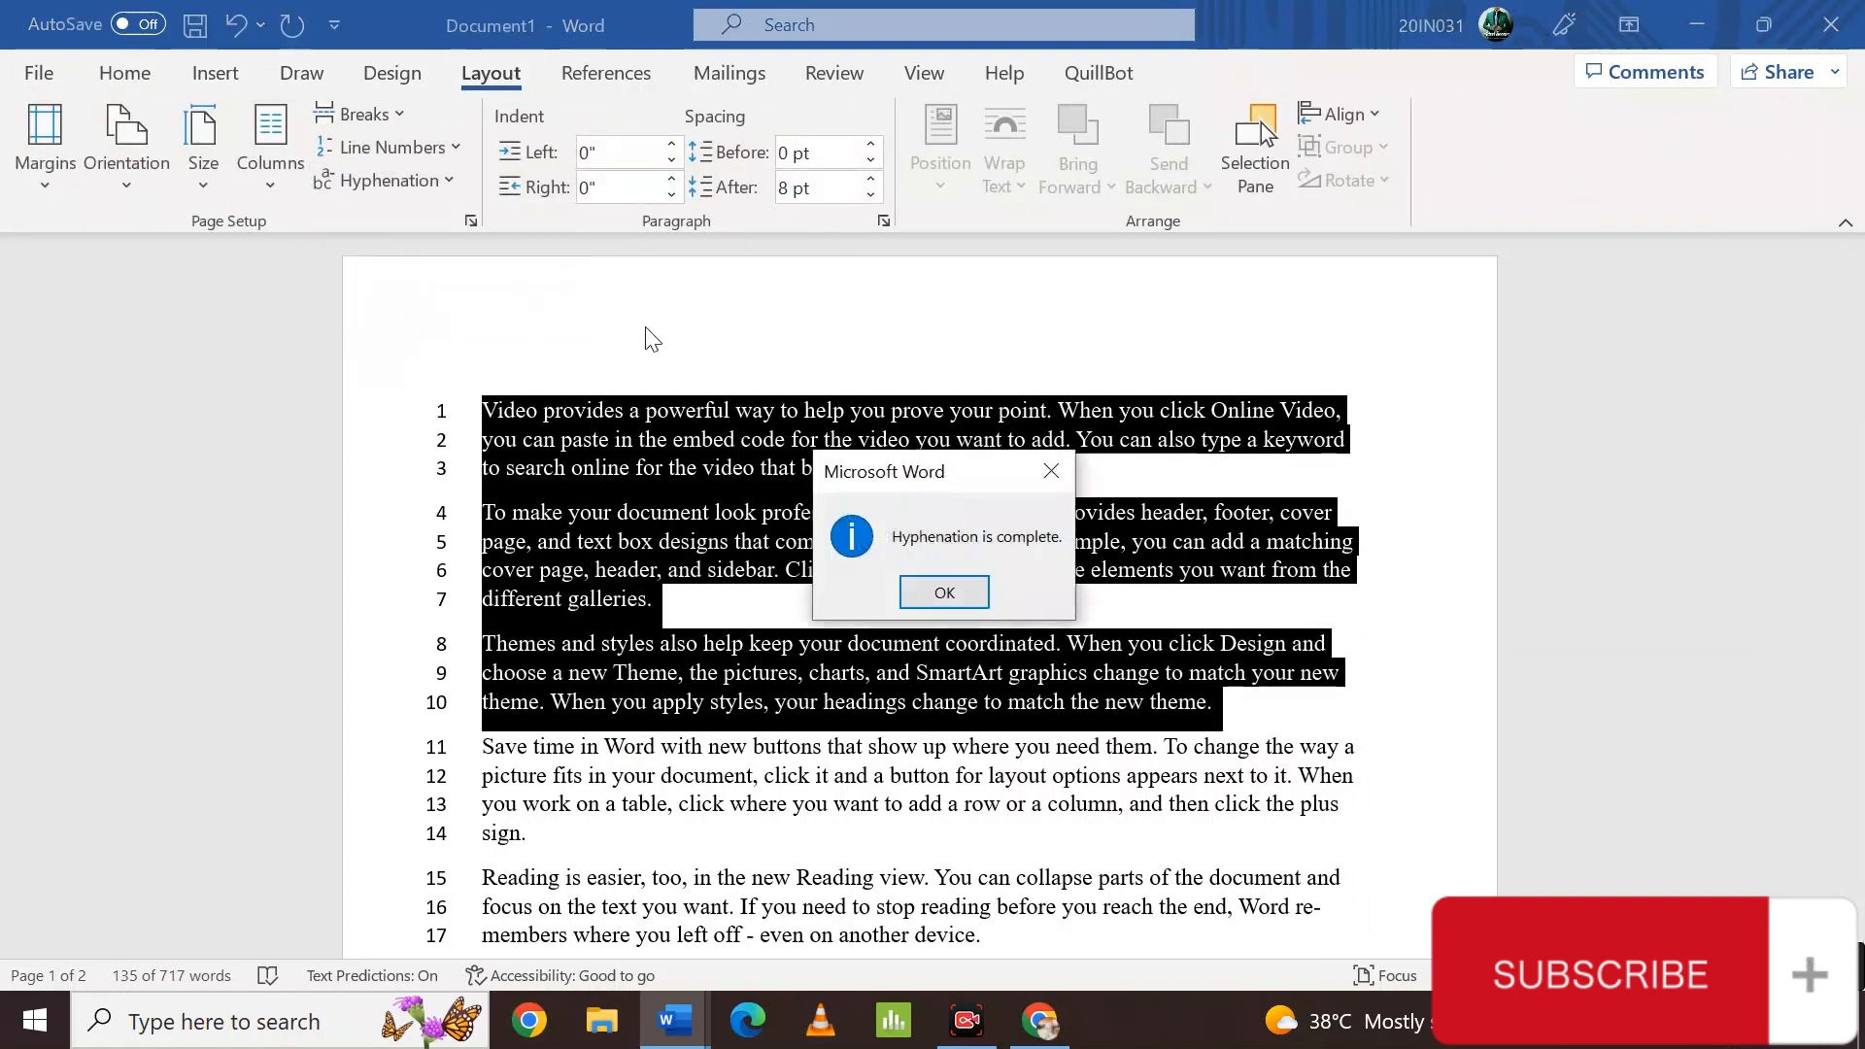
left_click(971, 590)
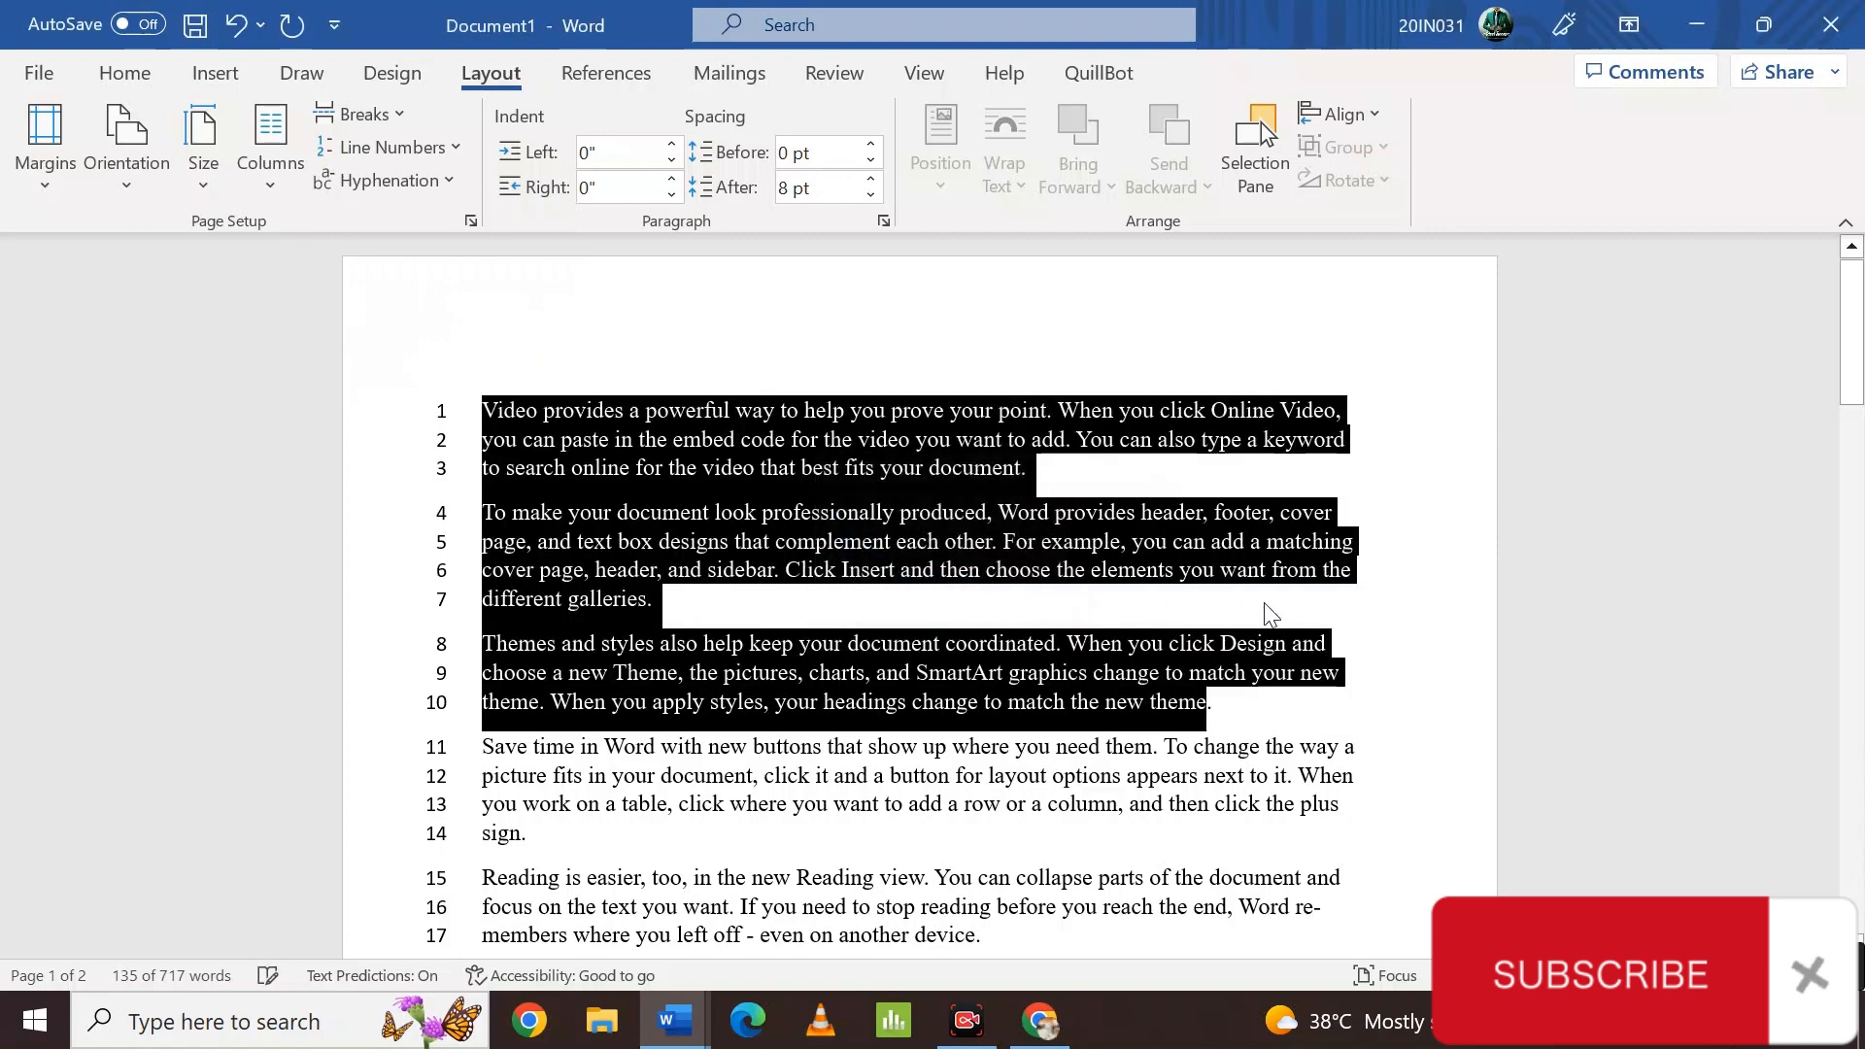
left_click(1287, 746)
- Examine the line ends on the first page for words split by a hyphen, such as "remembers"
scroll(1287, 748, "down", 1)
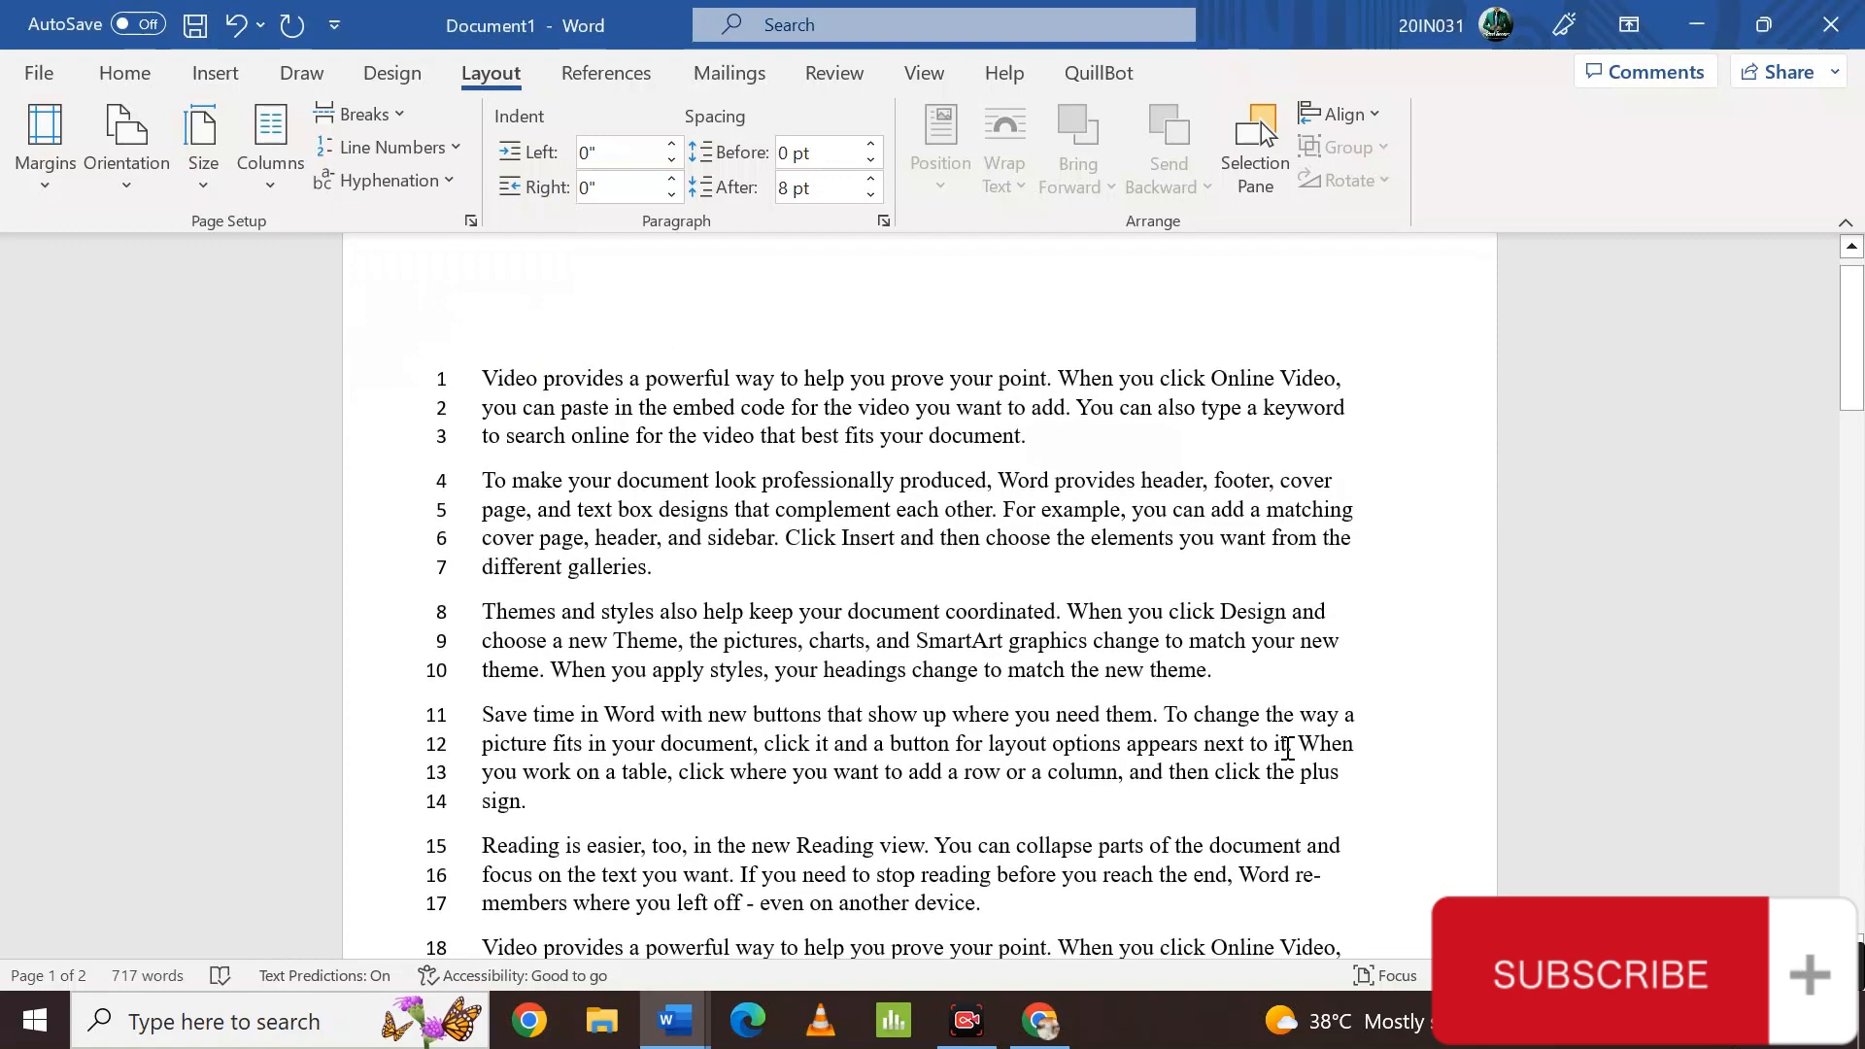
scroll(1287, 748, "down", 5)
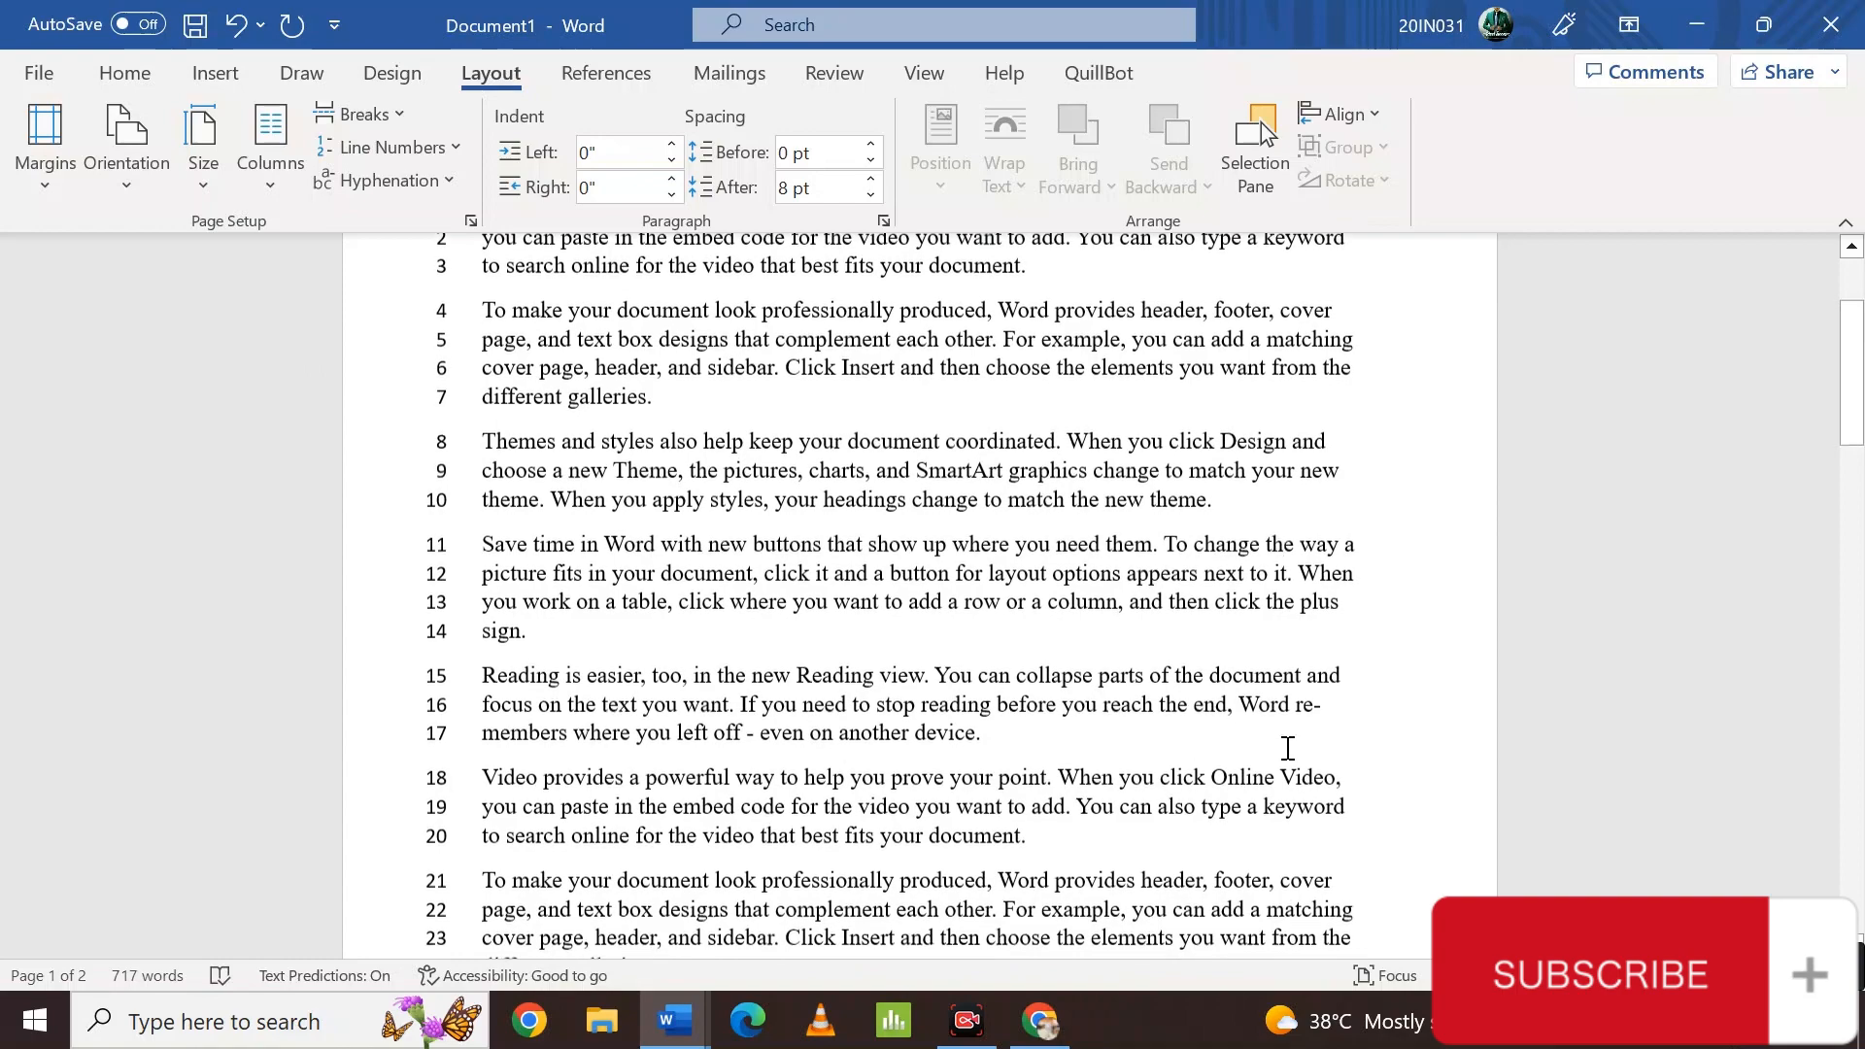
scroll(1287, 748, "down", 4)
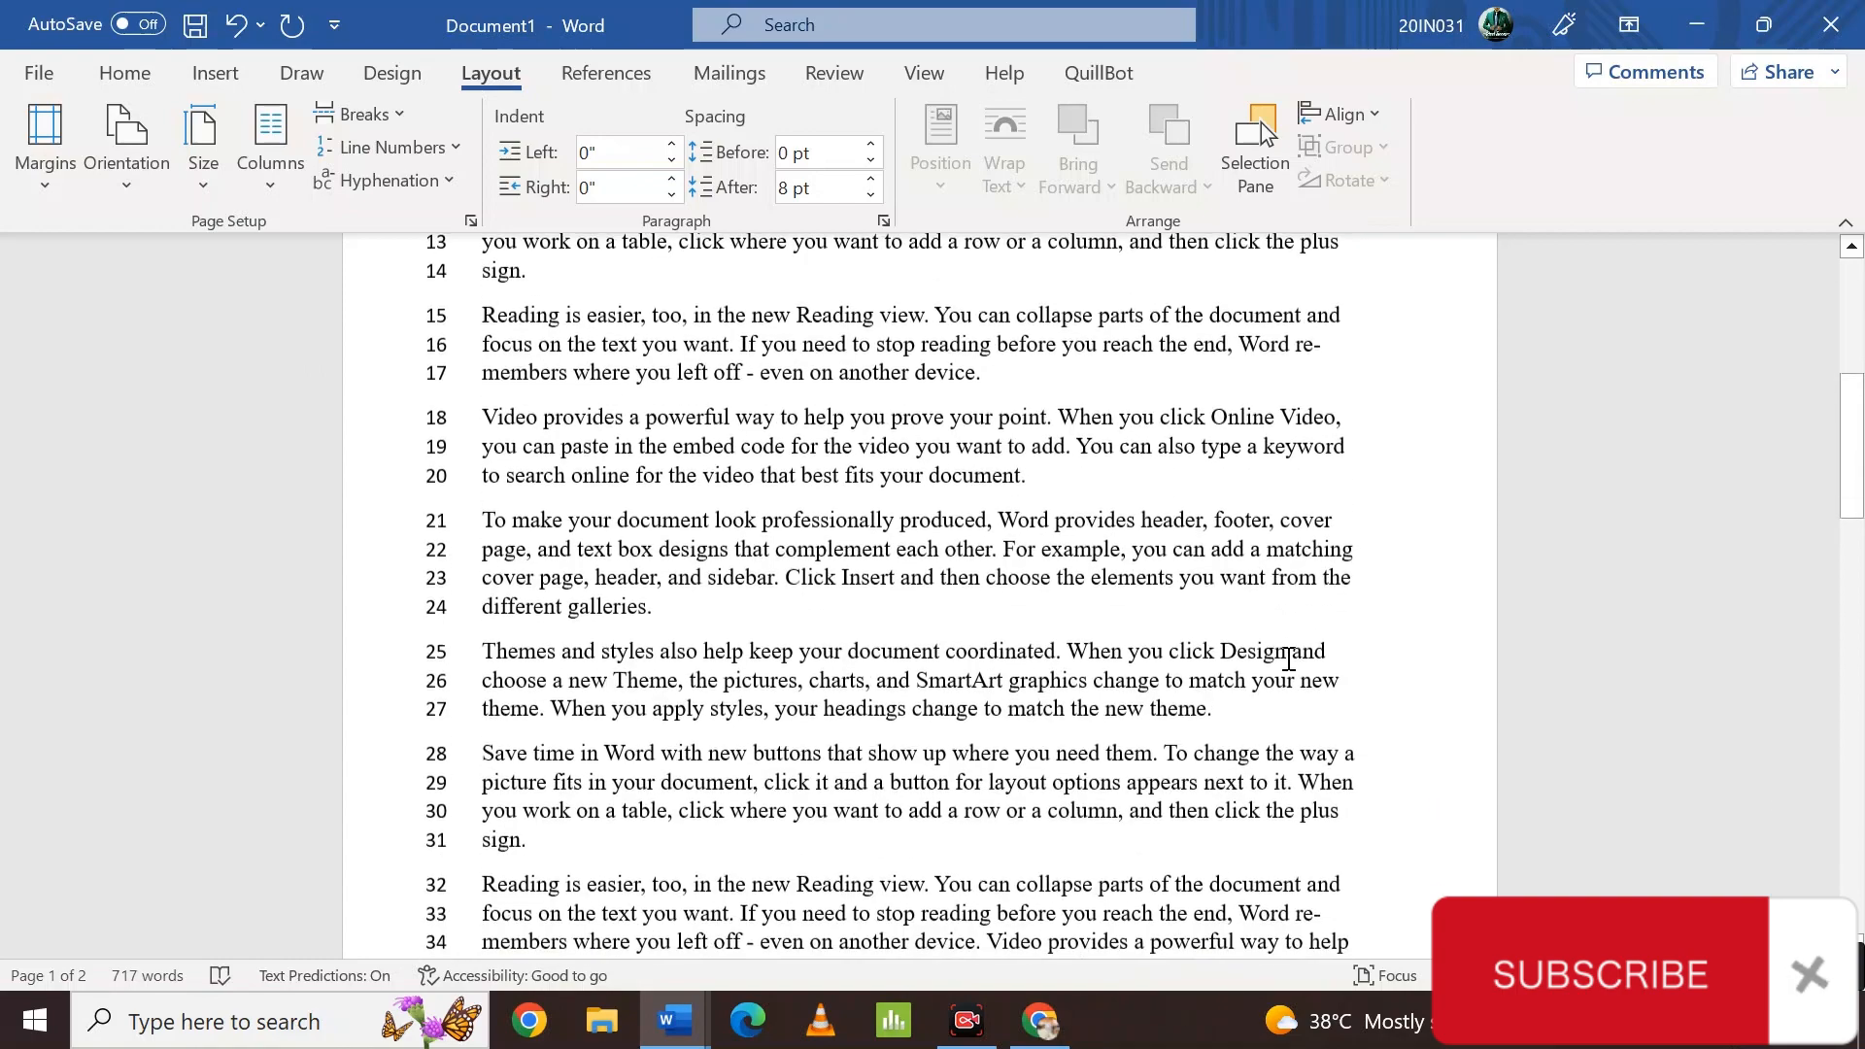
scroll(1287, 659, "down", 4)
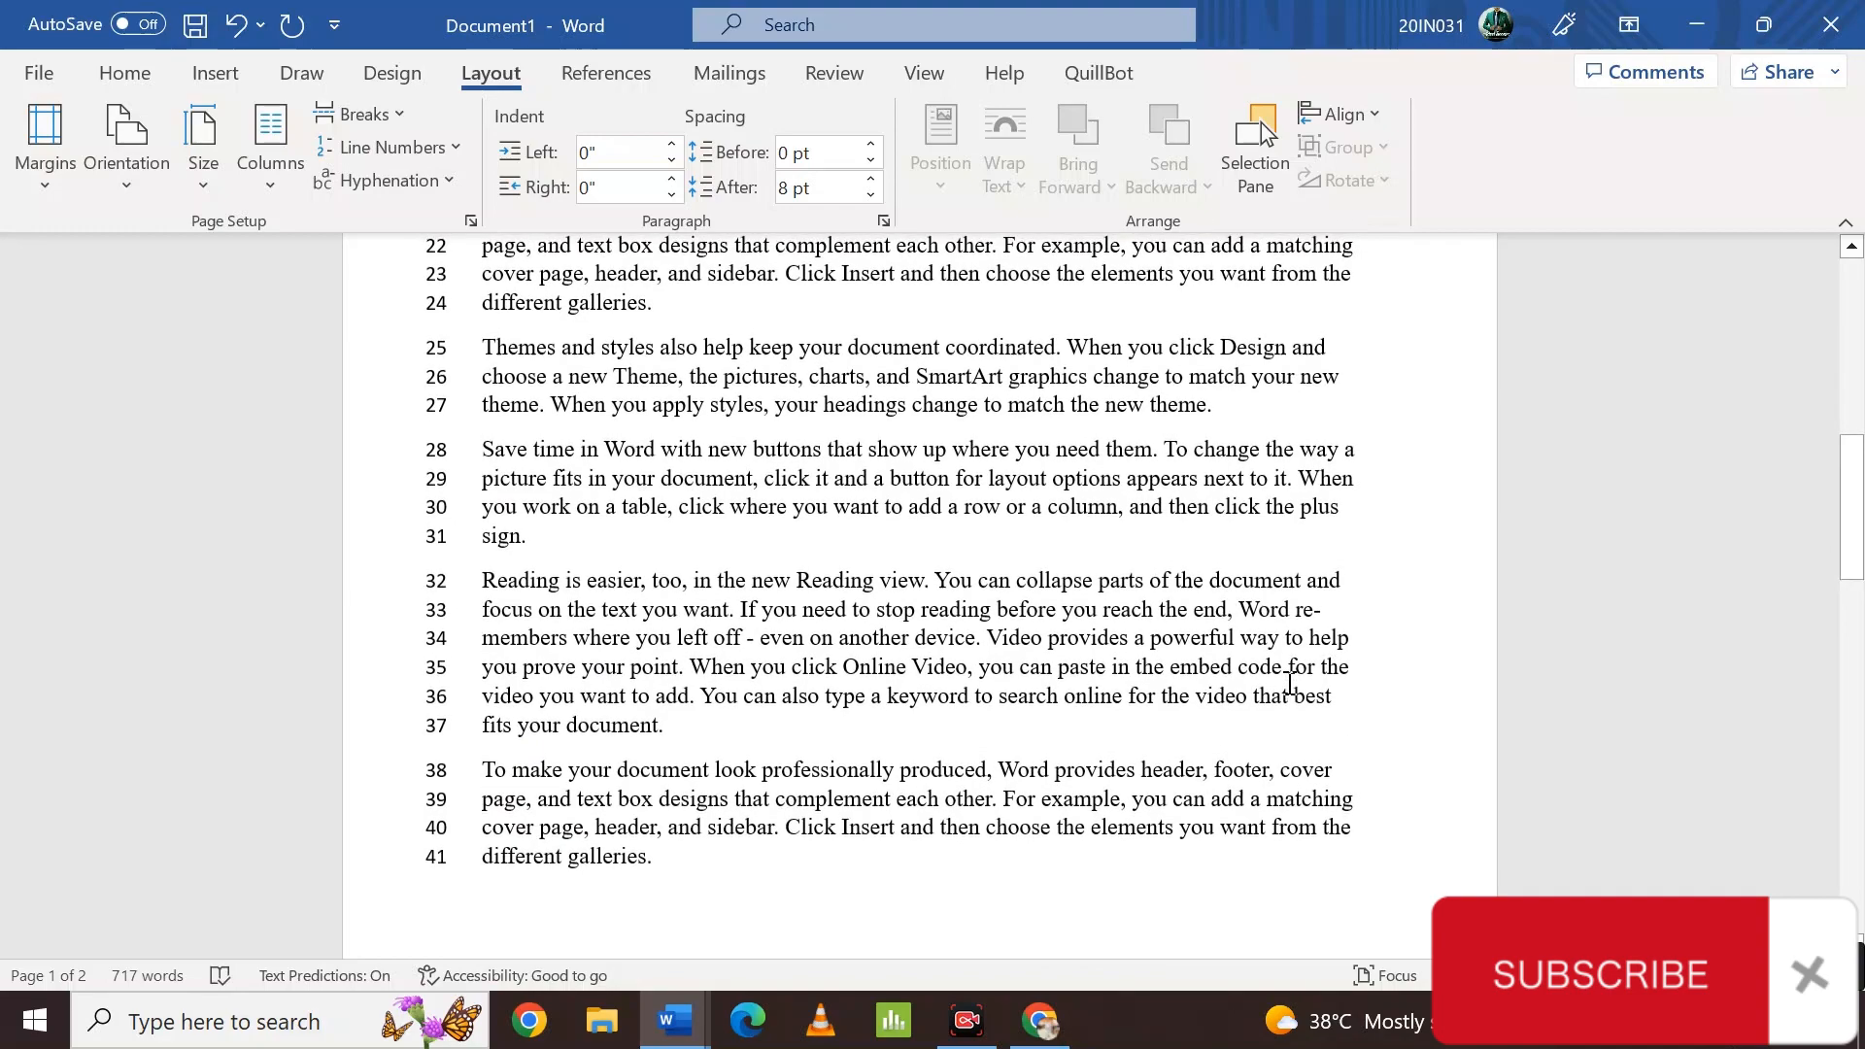
scroll(1289, 670, "up", 5)
scroll(1289, 683, "up", 2)
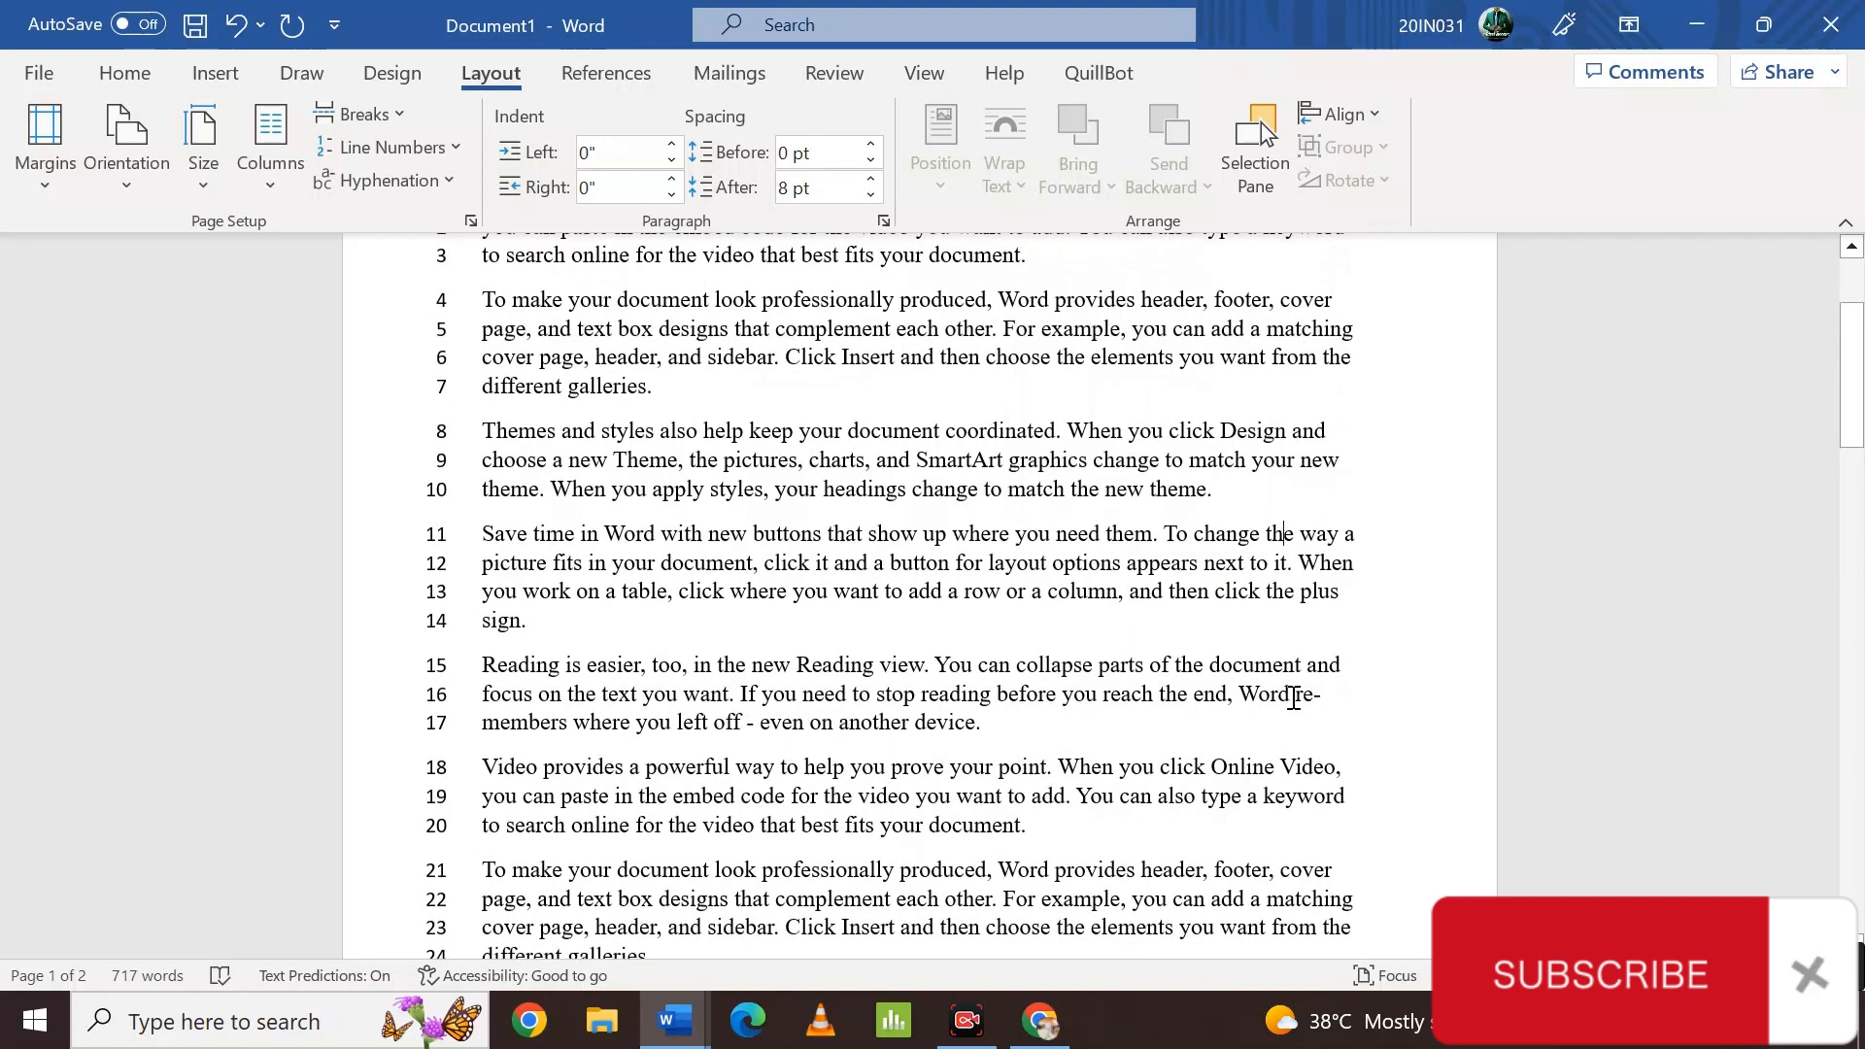
left_click_drag(1293, 697, 1325, 699)
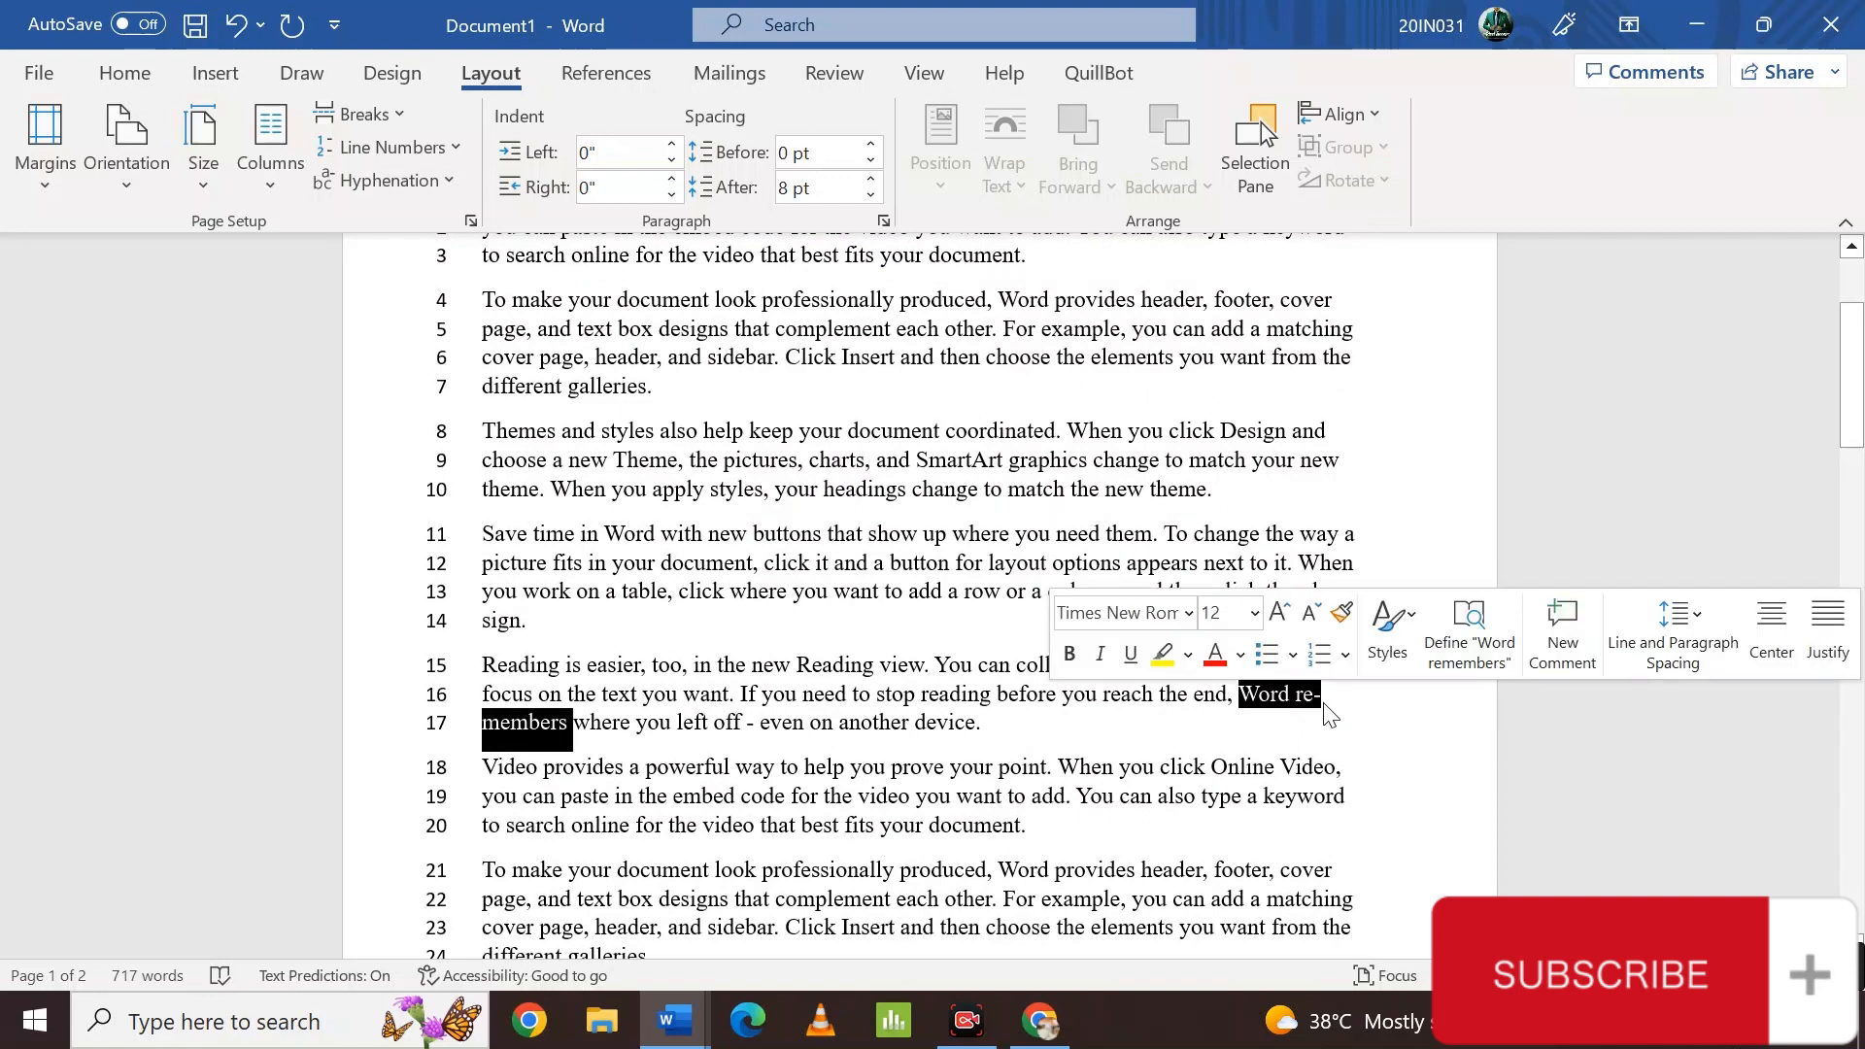
left_click(1324, 699)
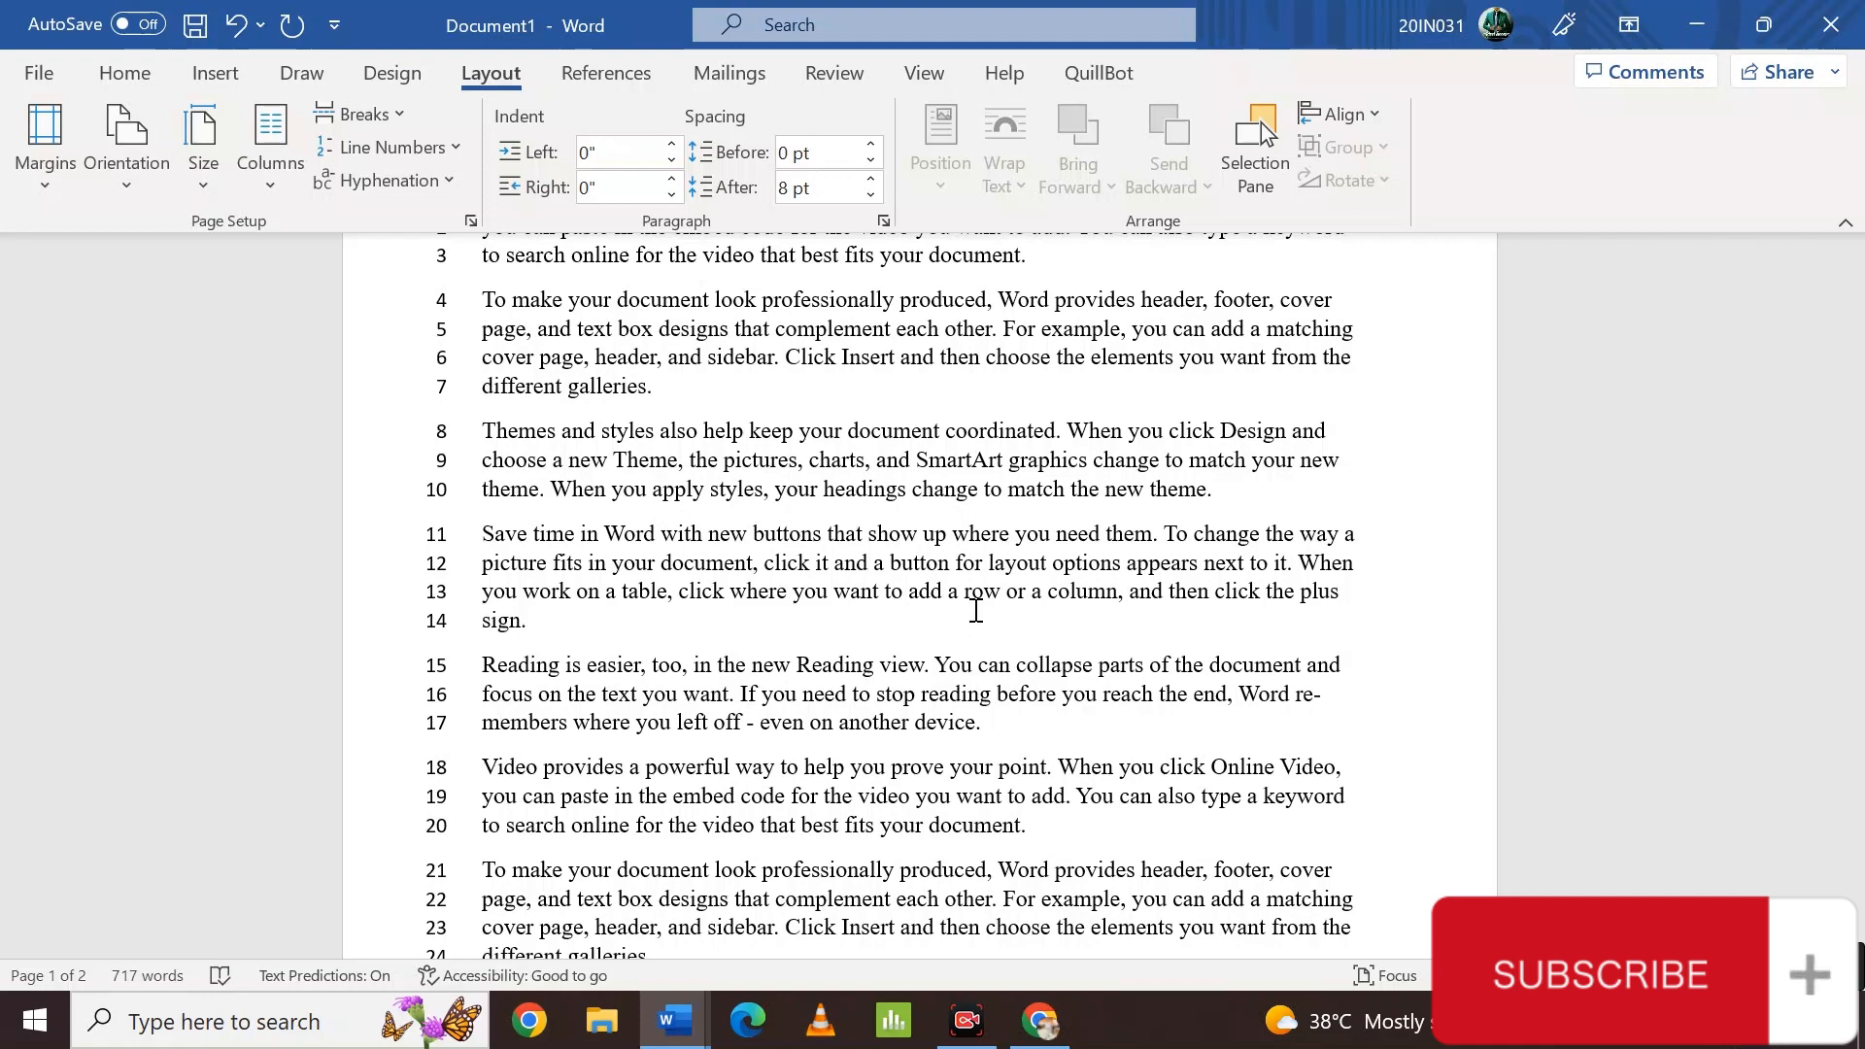
scroll(976, 610, "down", 2)
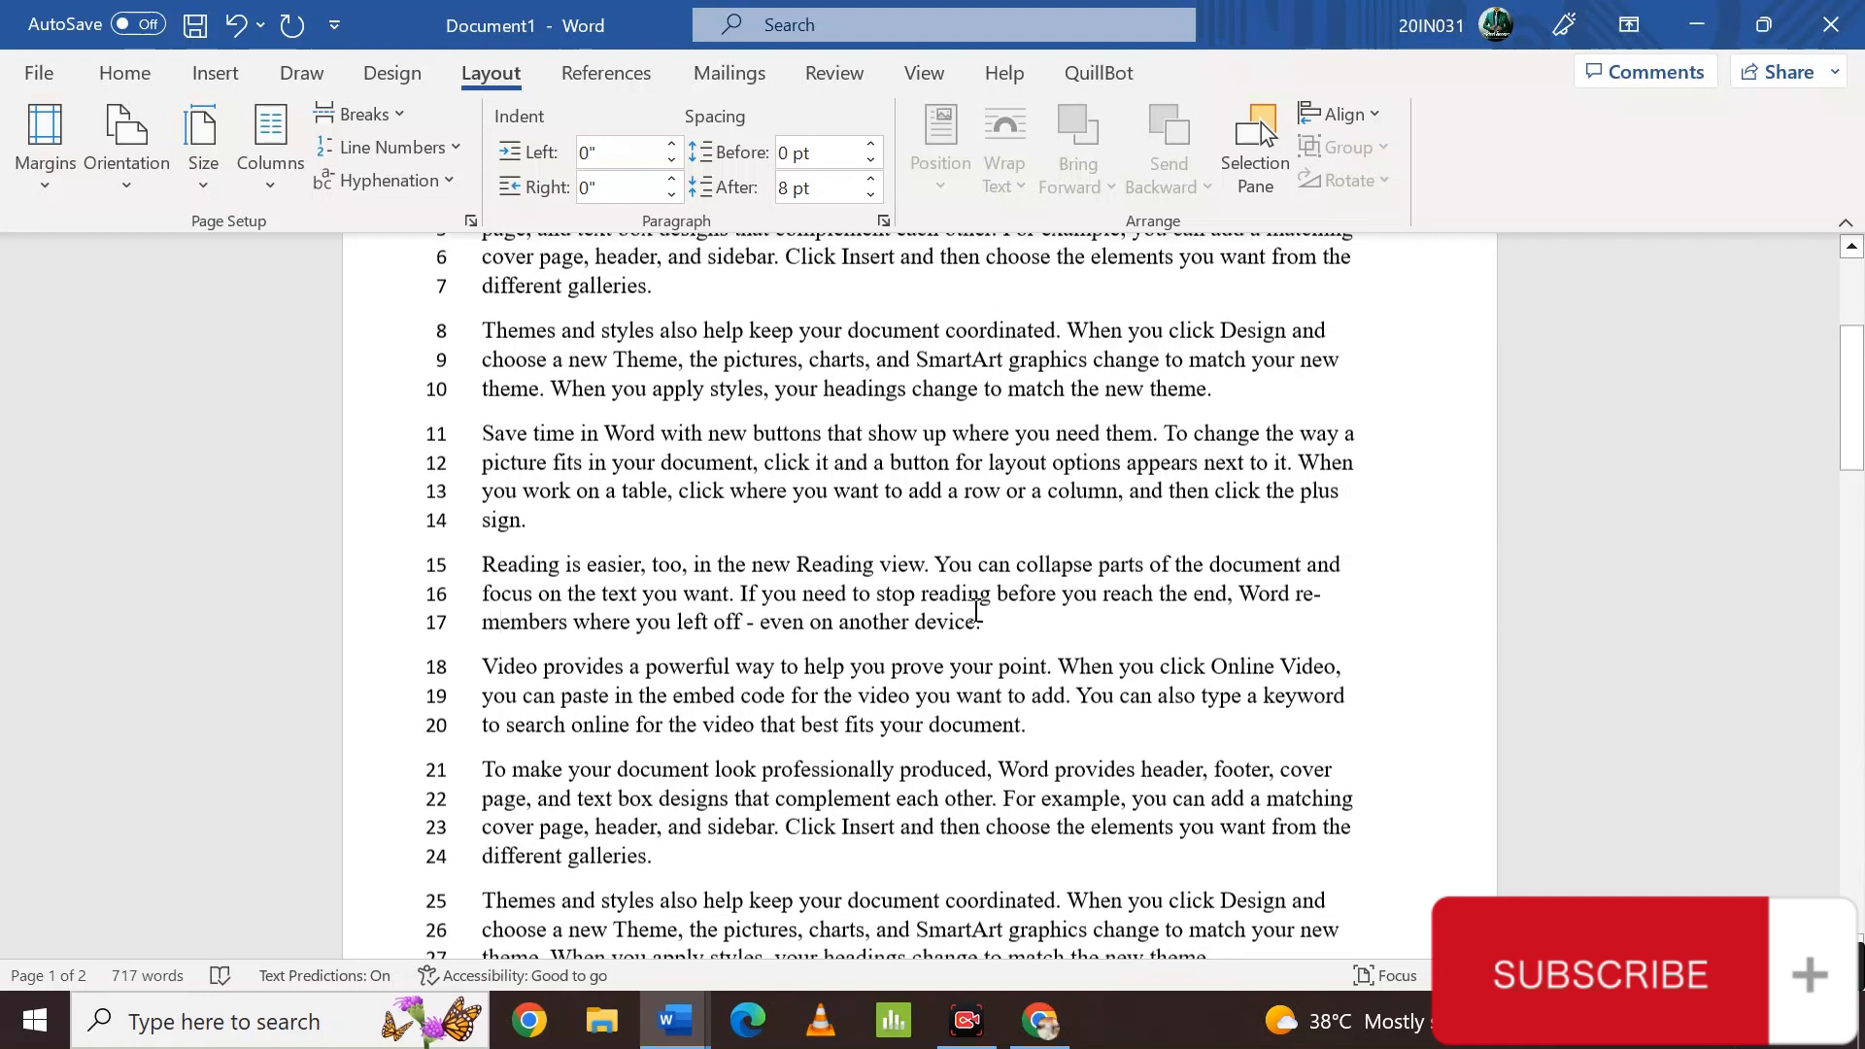
scroll(976, 610, "down", 6)
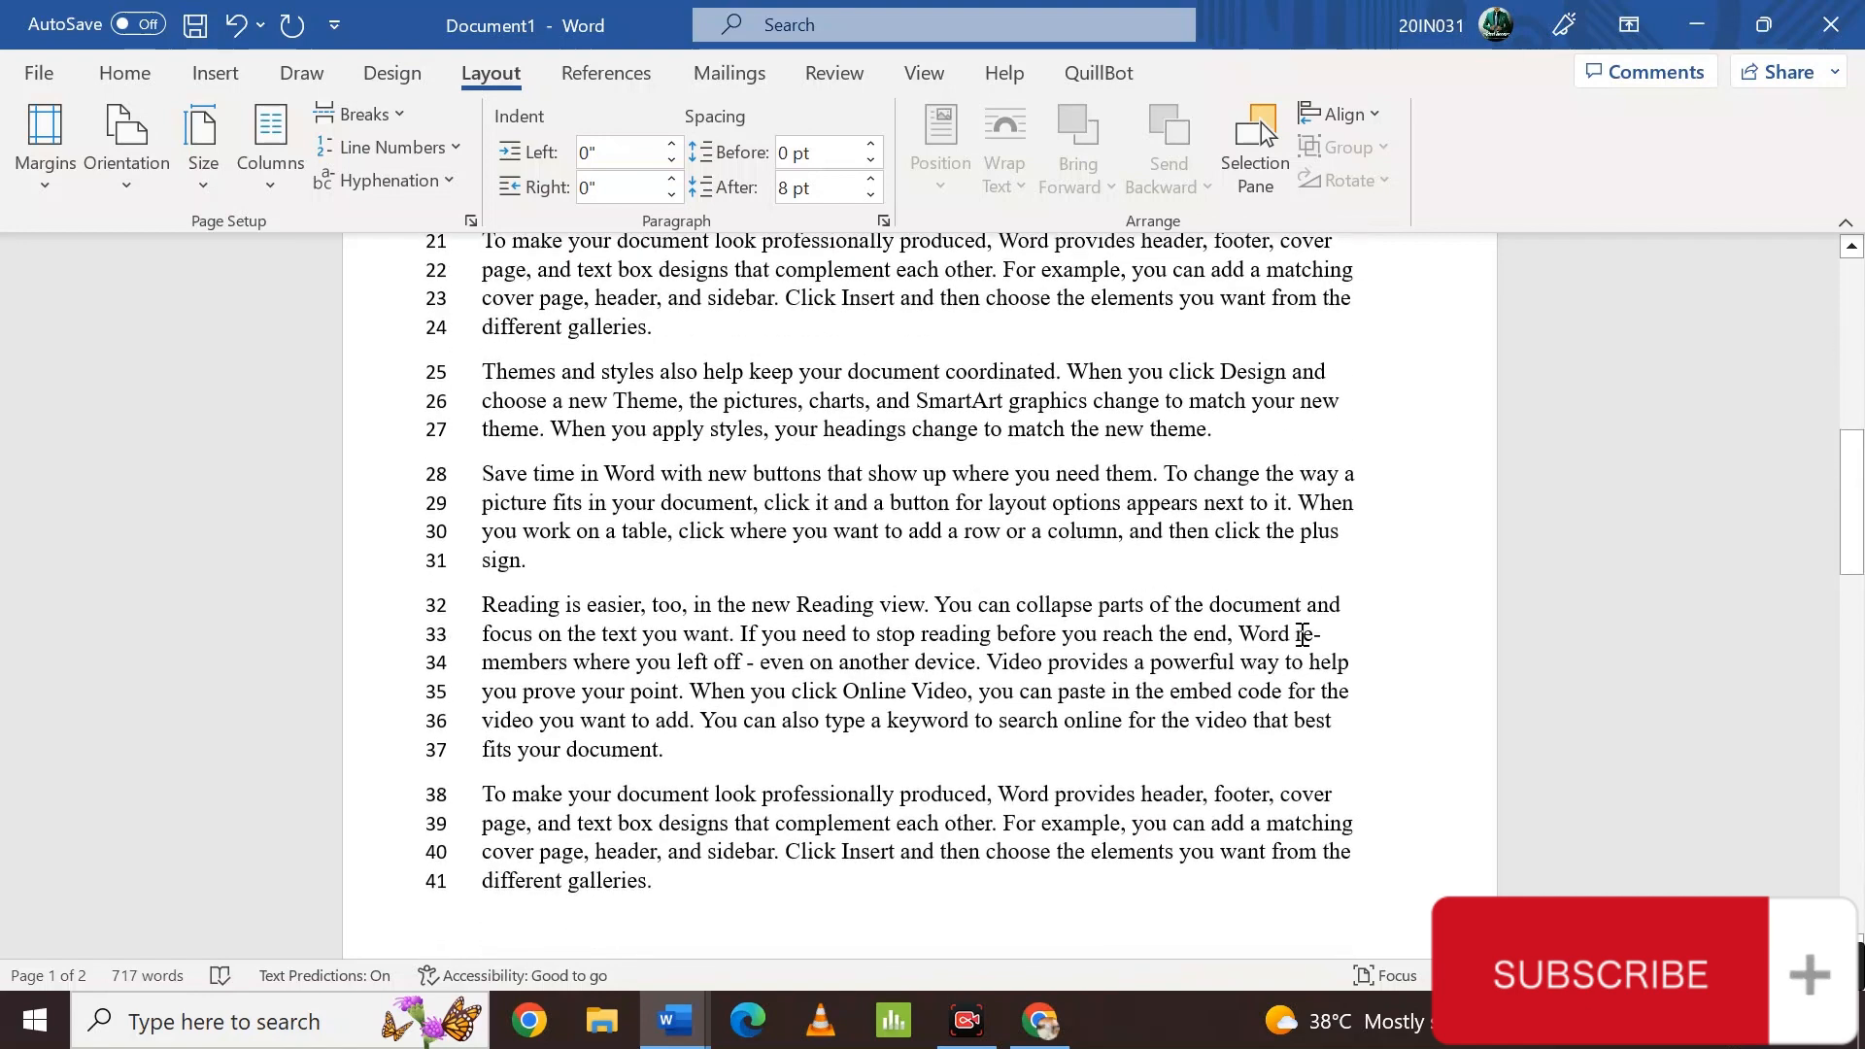
scroll(1242, 389, "up", 5)
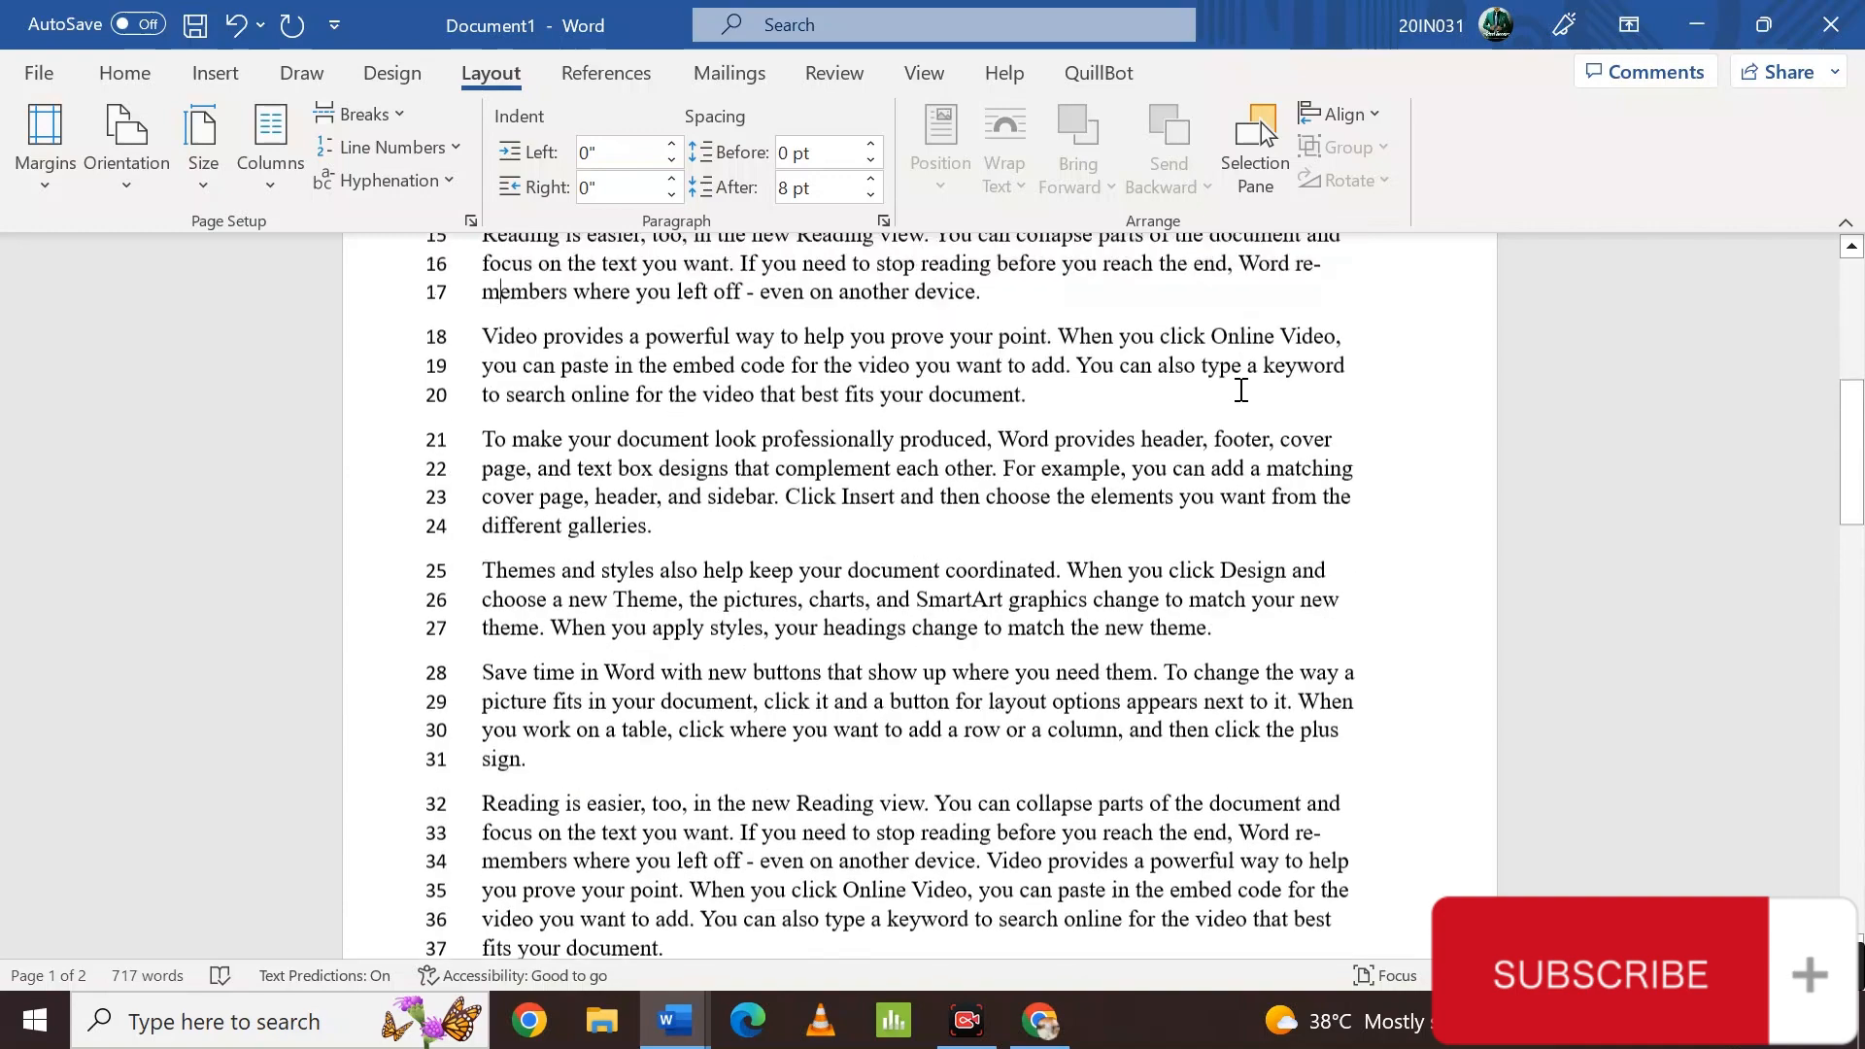
scroll(1242, 389, "up", 7)
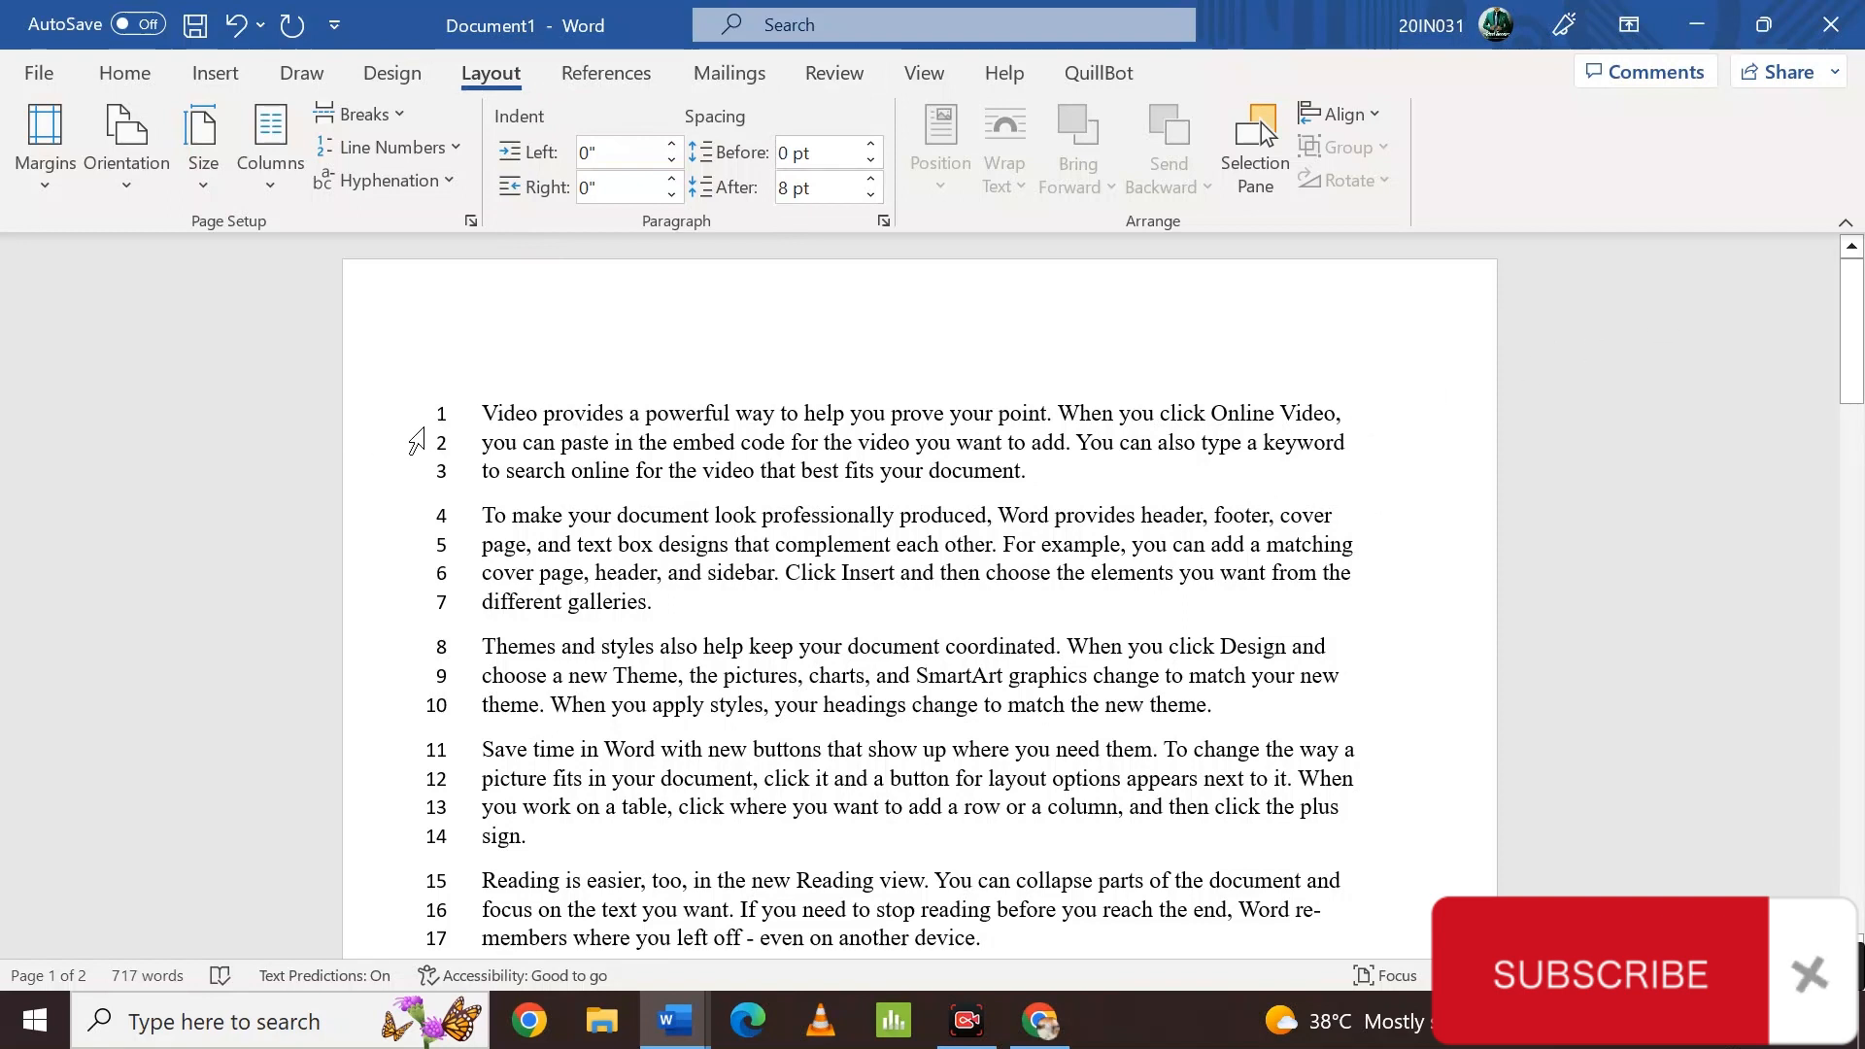
- Set the first paragraph's left indent to 0.8"
left_click_drag(476, 412, 492, 413)
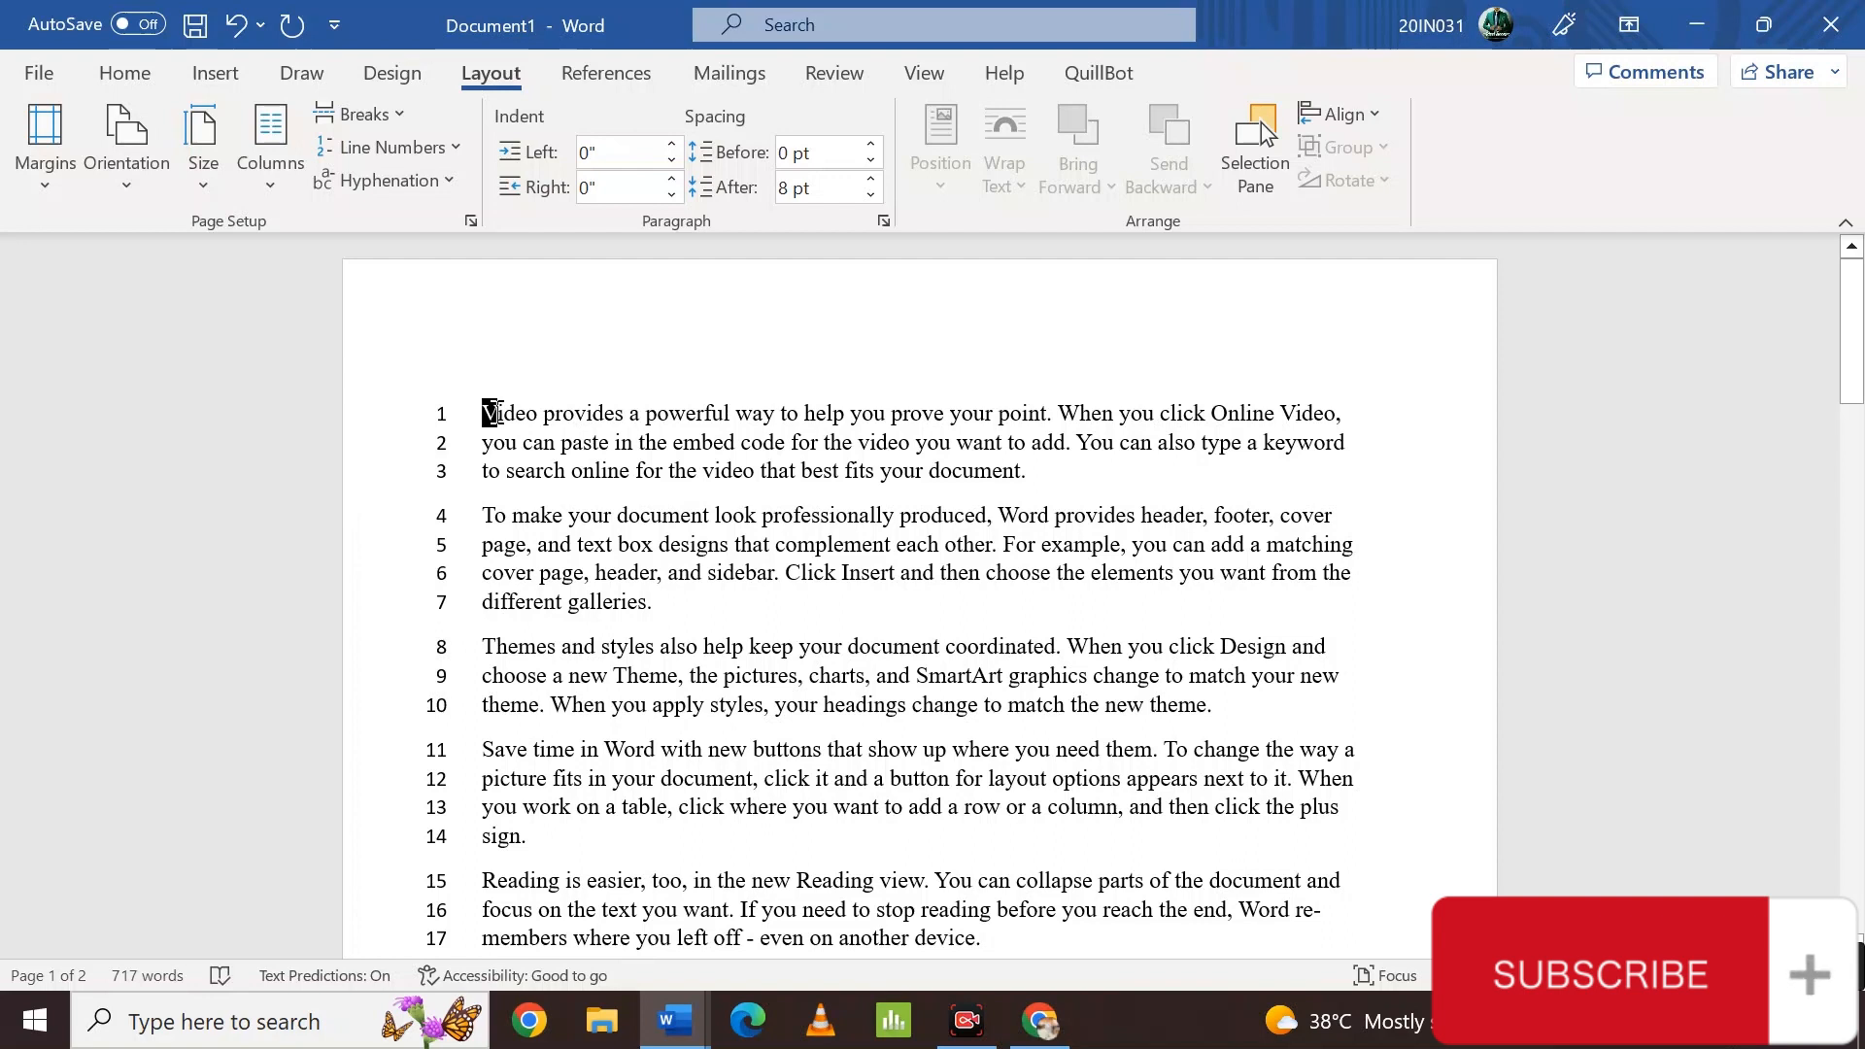
left_click(492, 413)
left_click(672, 145)
left_click(672, 145)
left_click(672, 145)
left_click(672, 144)
left_click(672, 144)
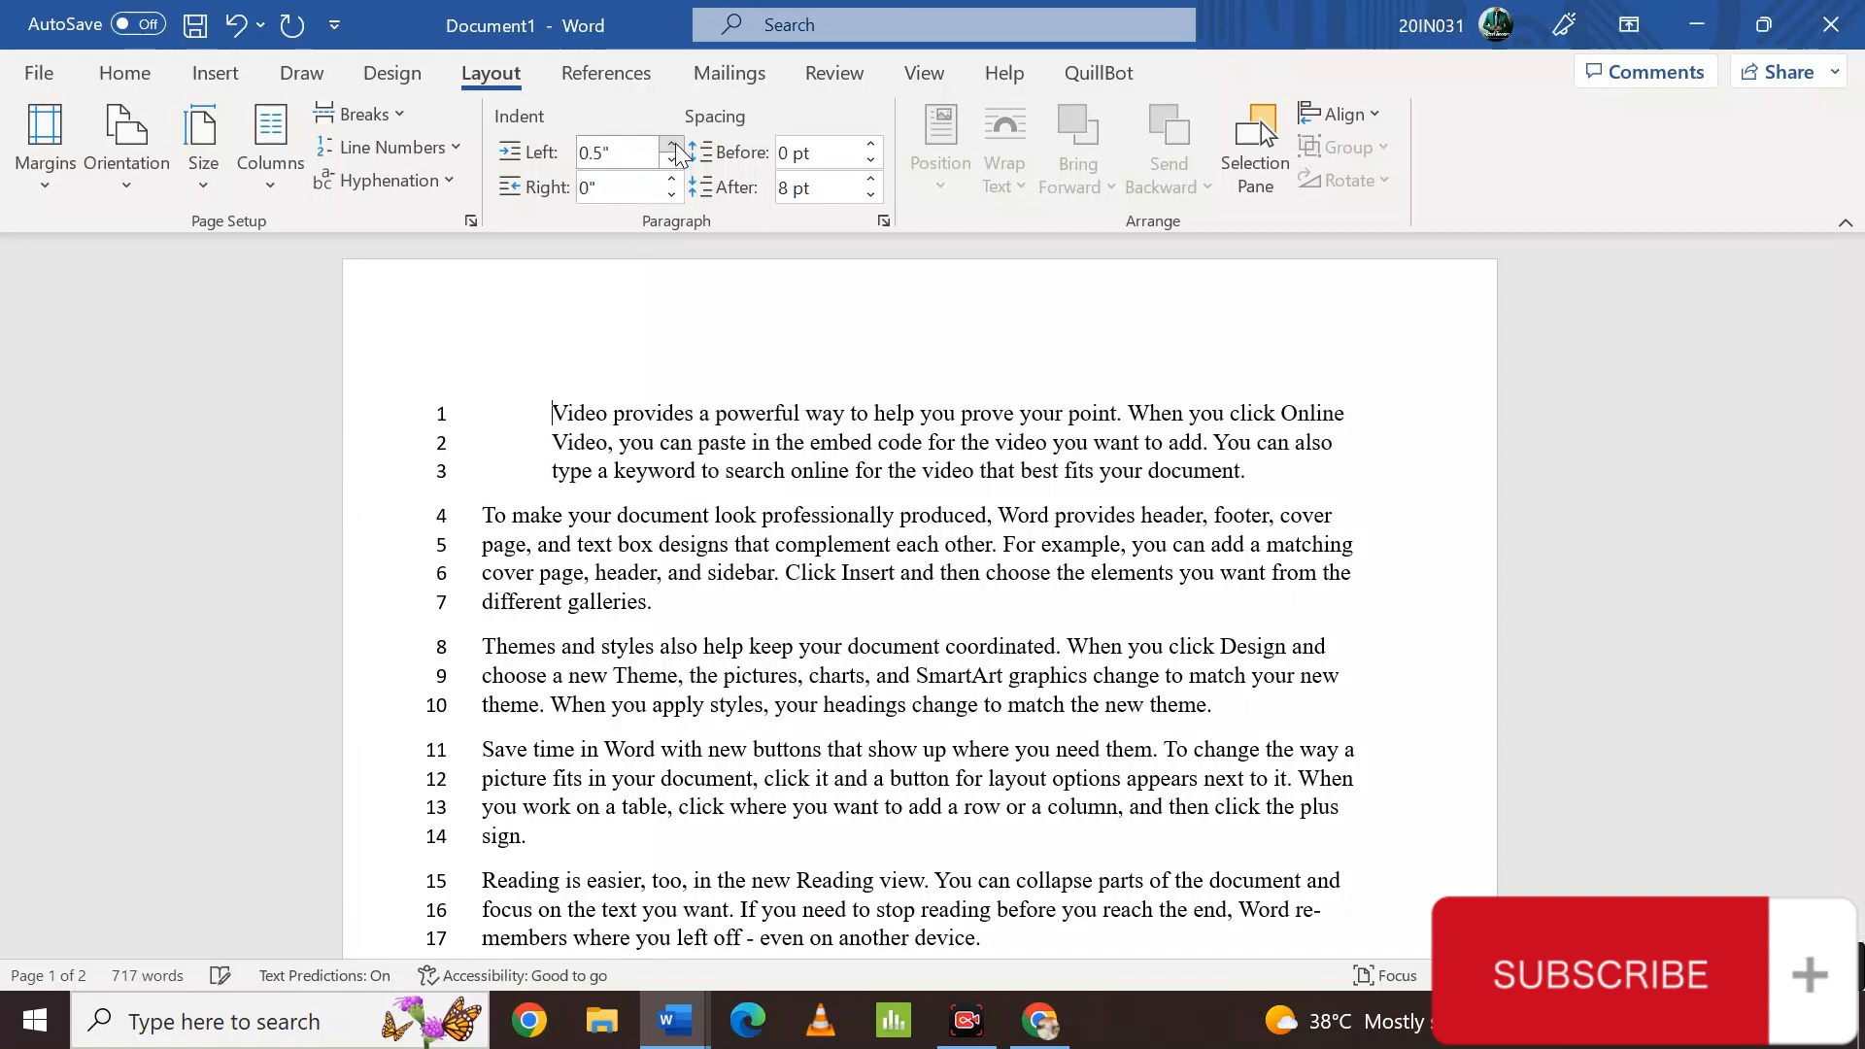
left_click(672, 145)
left_click(672, 144)
left_click(672, 145)
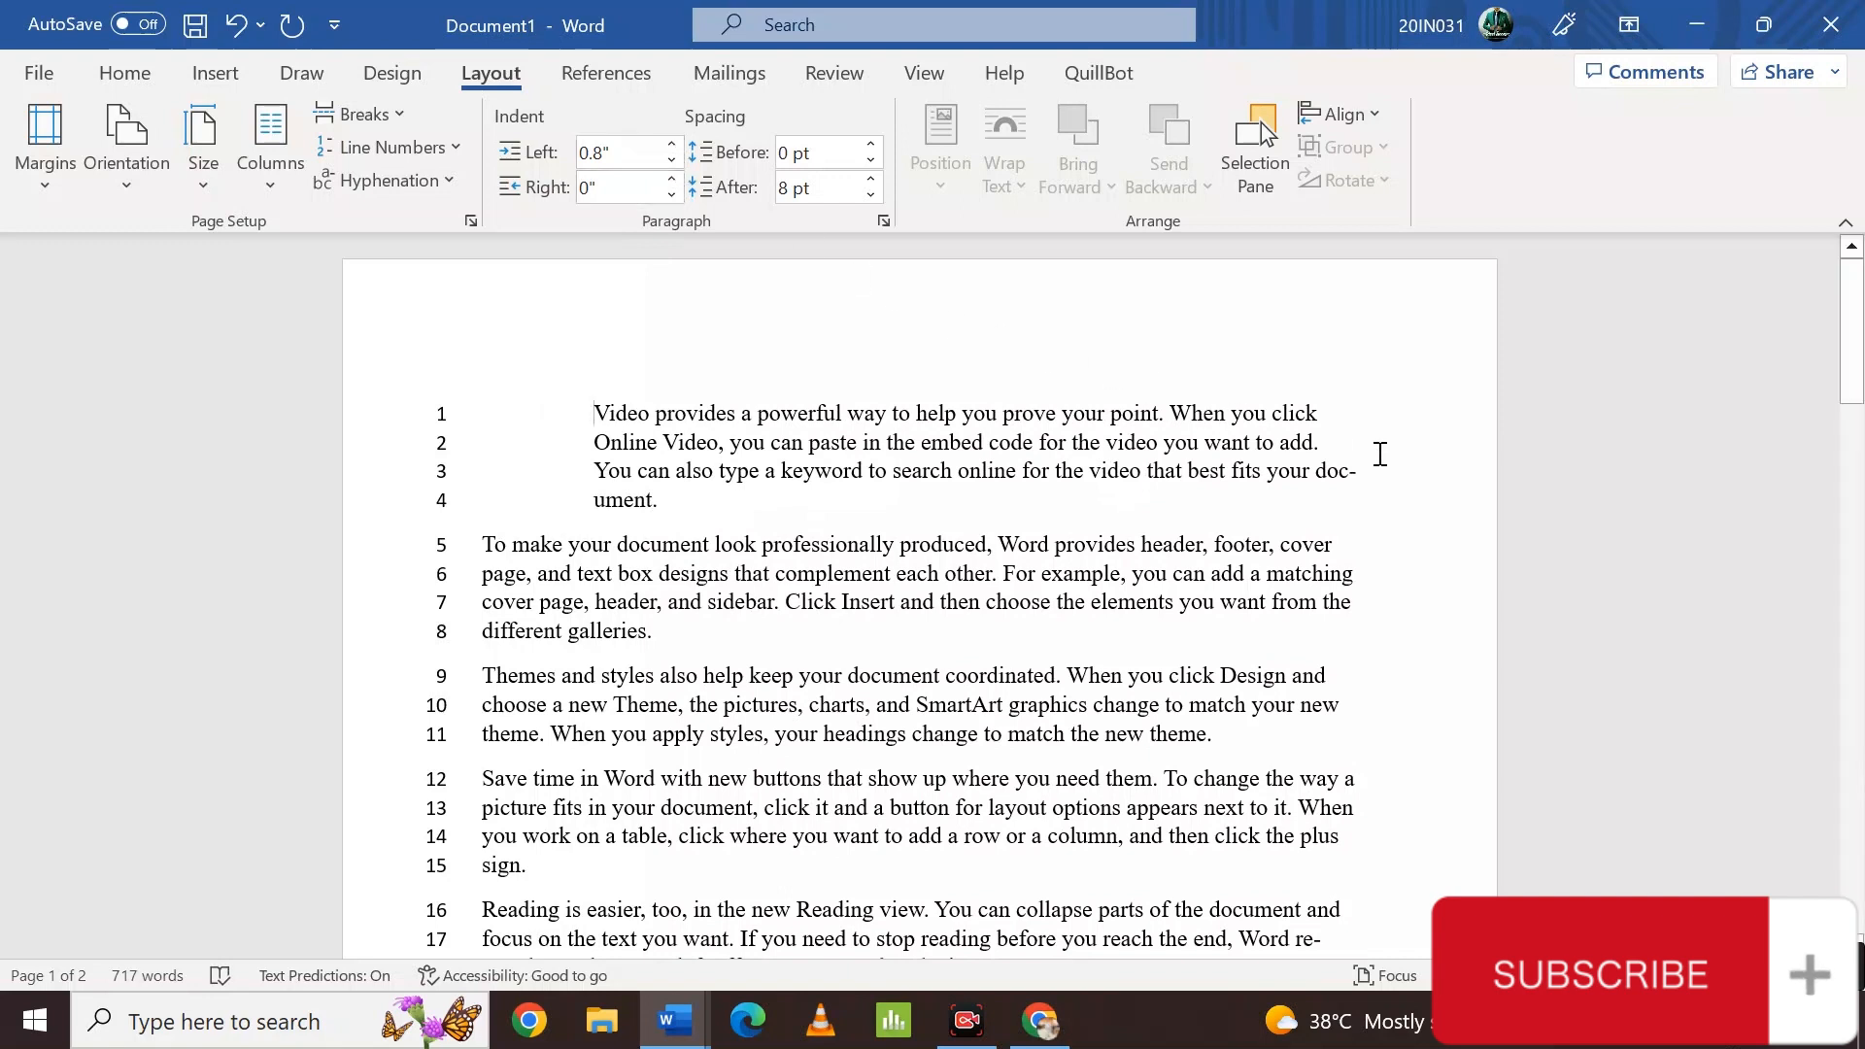
- Set the first paragraph's right indent to 1.1"
left_click(671, 181)
left_click(671, 180)
left_click(671, 181)
left_click(671, 180)
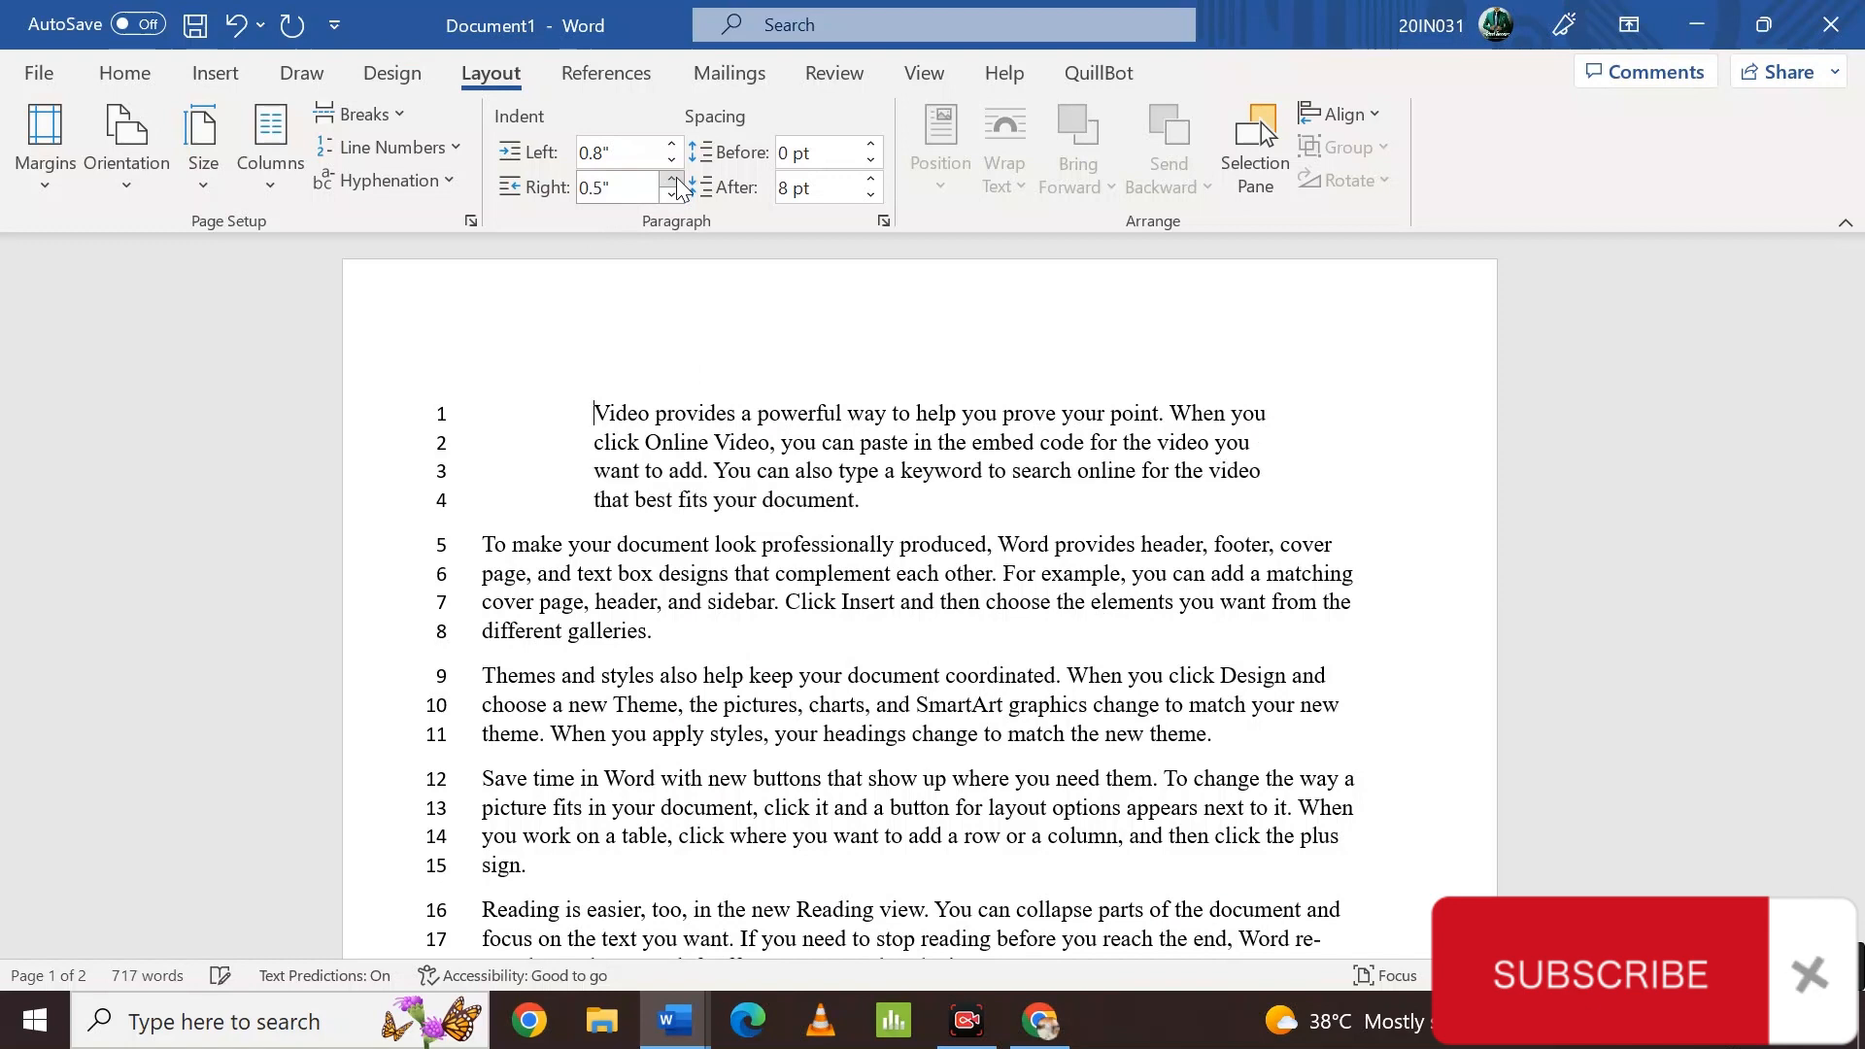
left_click(671, 181)
left_click(671, 180)
left_click(671, 181)
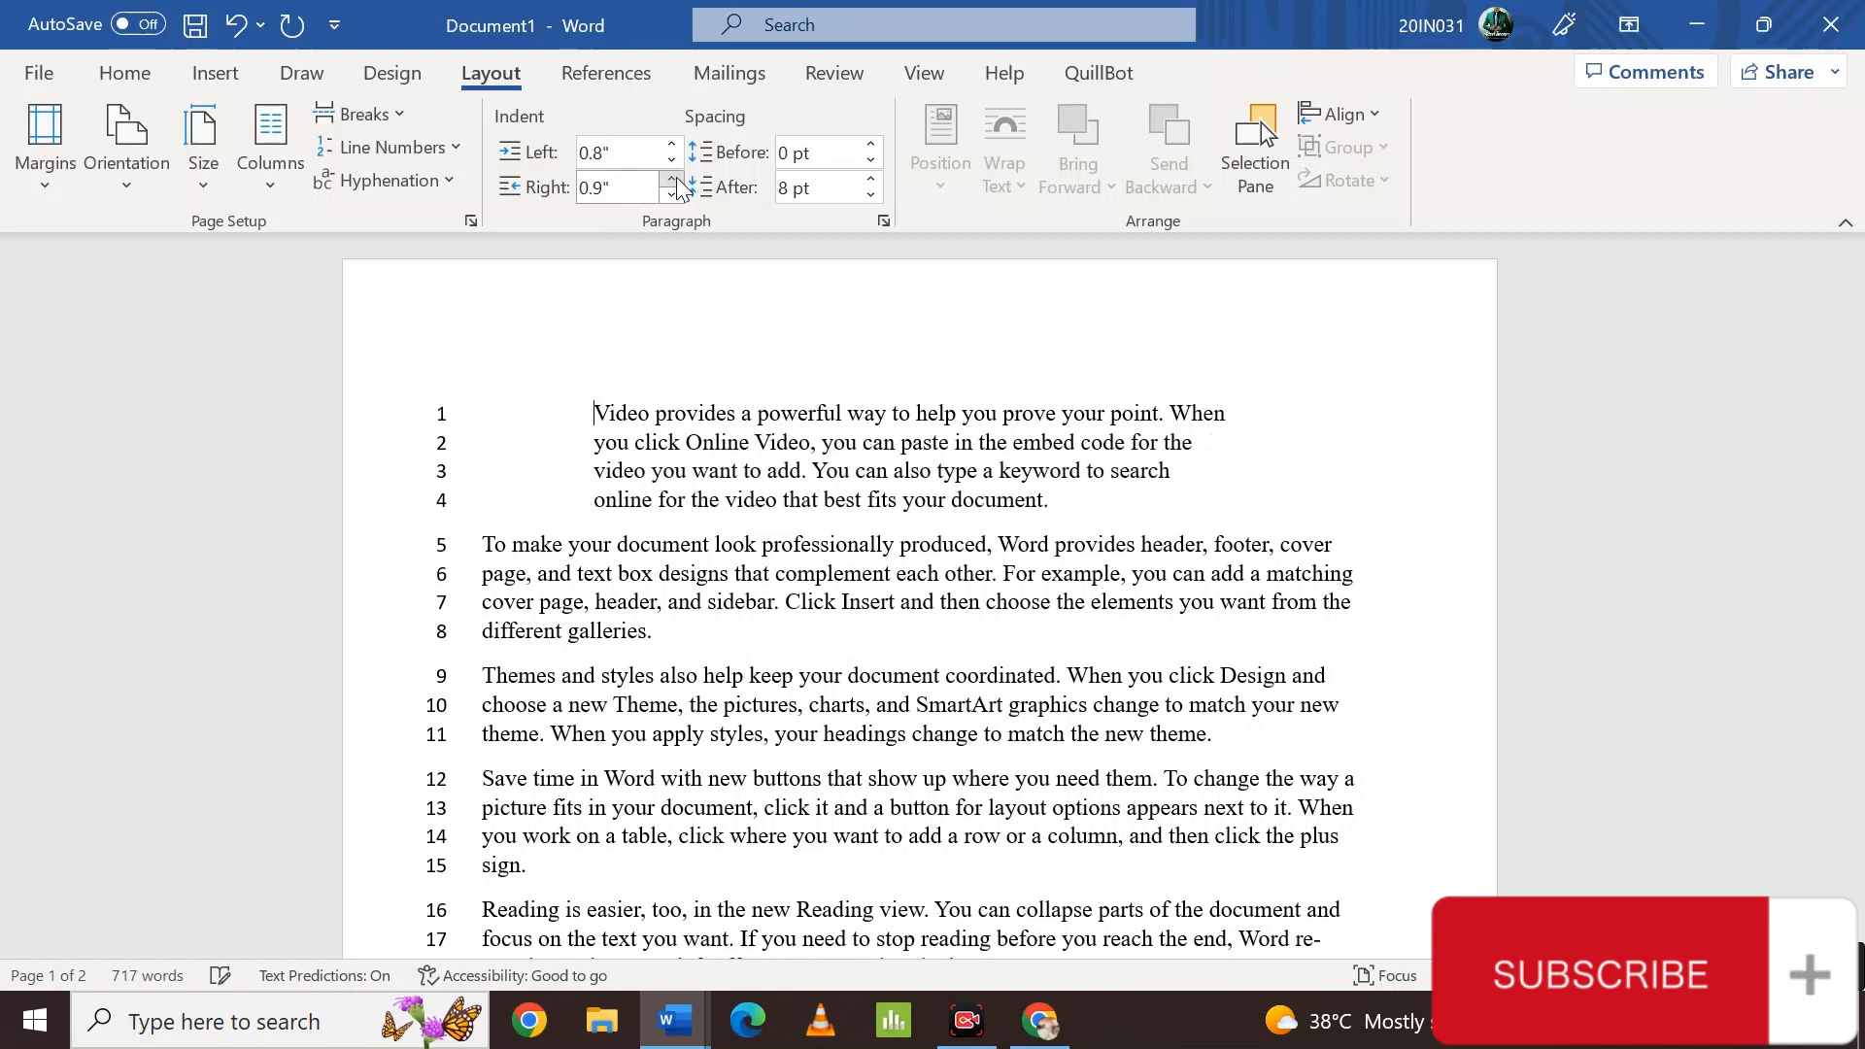
left_click(675, 182)
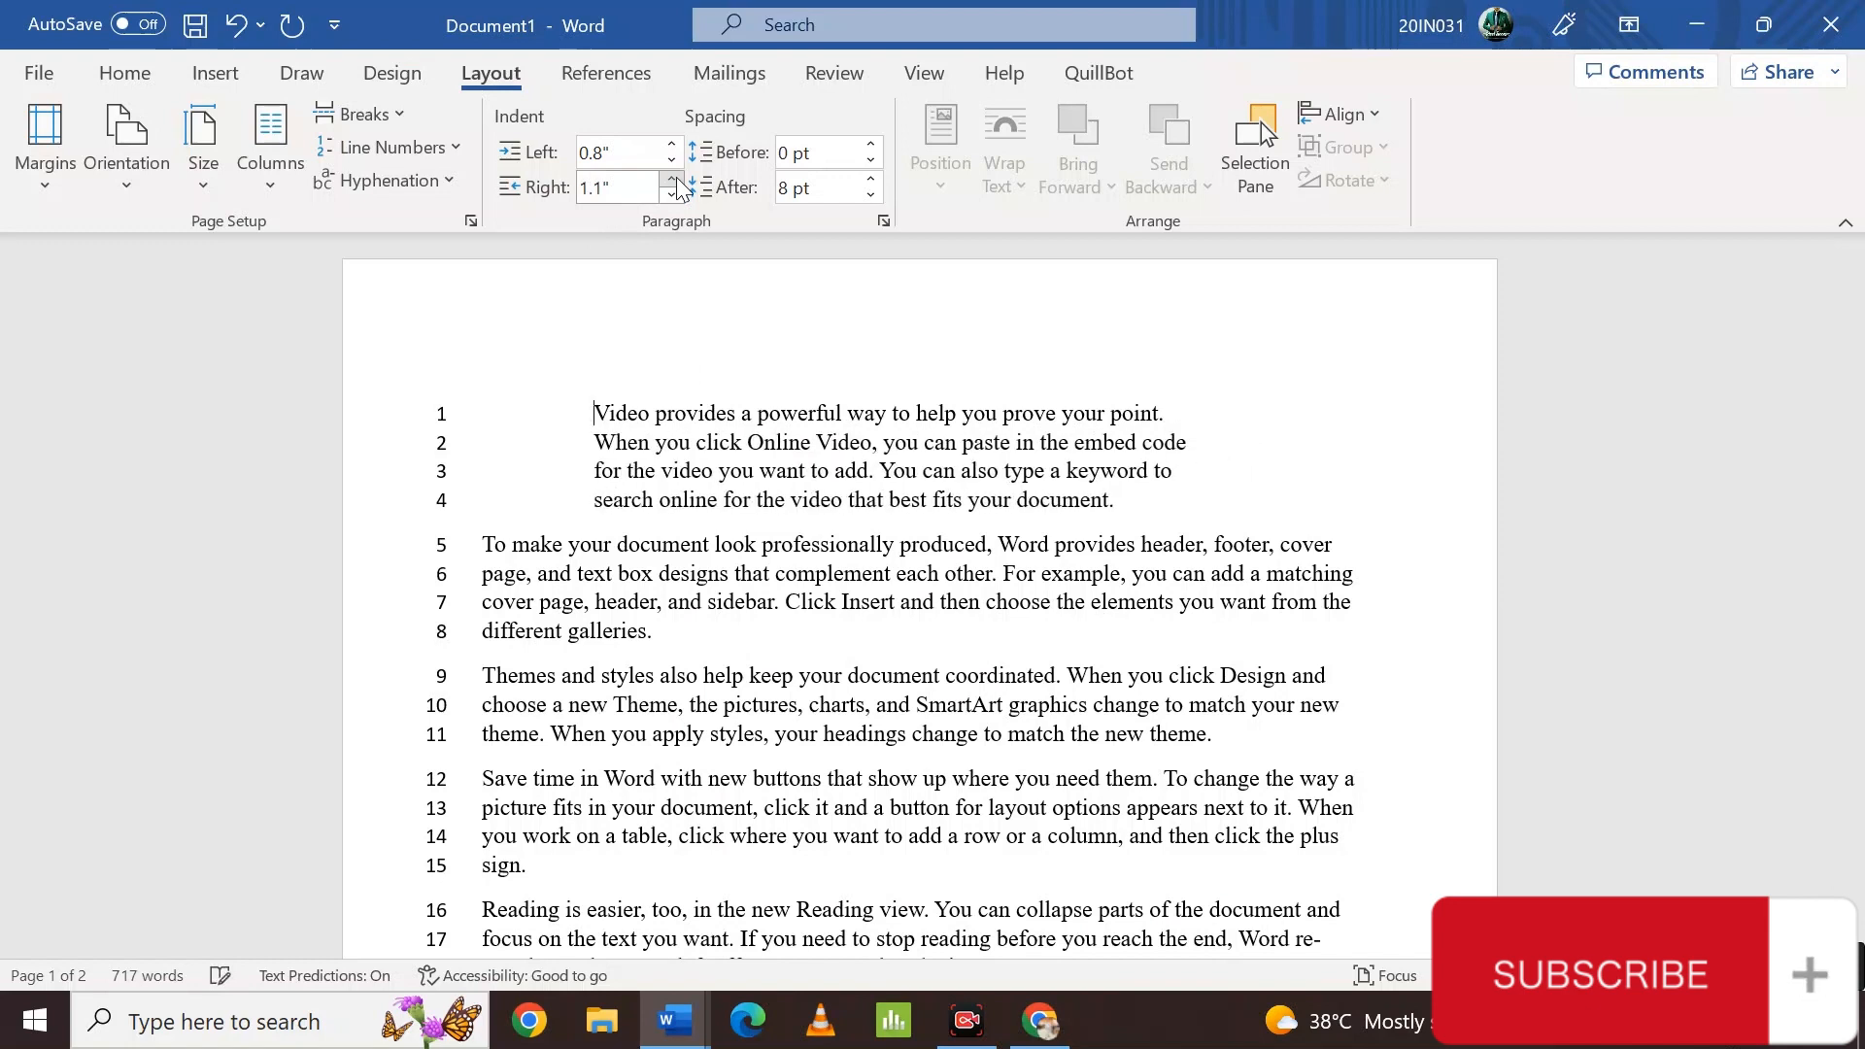
- Reset the first paragraph's right indent to 0"
left_click(671, 195)
left_click(670, 194)
left_click(670, 194)
left_click(670, 194)
left_click(670, 194)
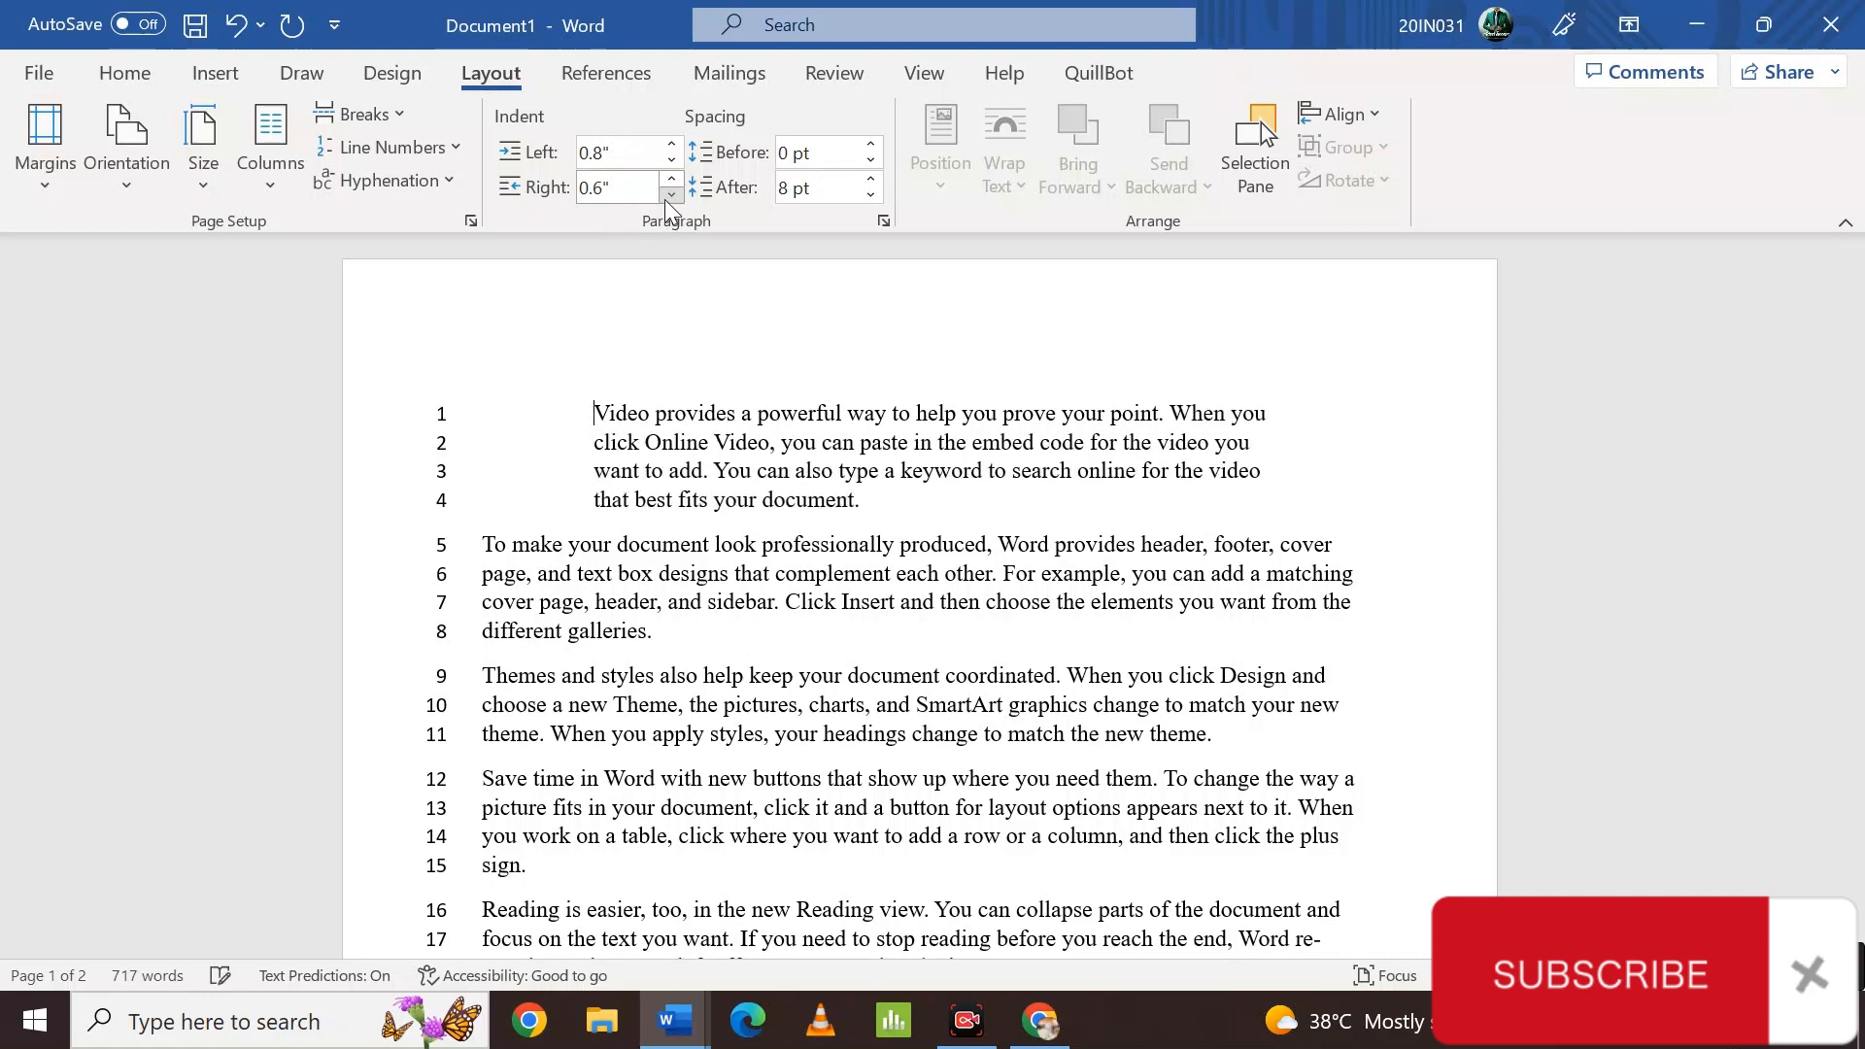
left_click(670, 194)
left_click(670, 194)
left_click(670, 194)
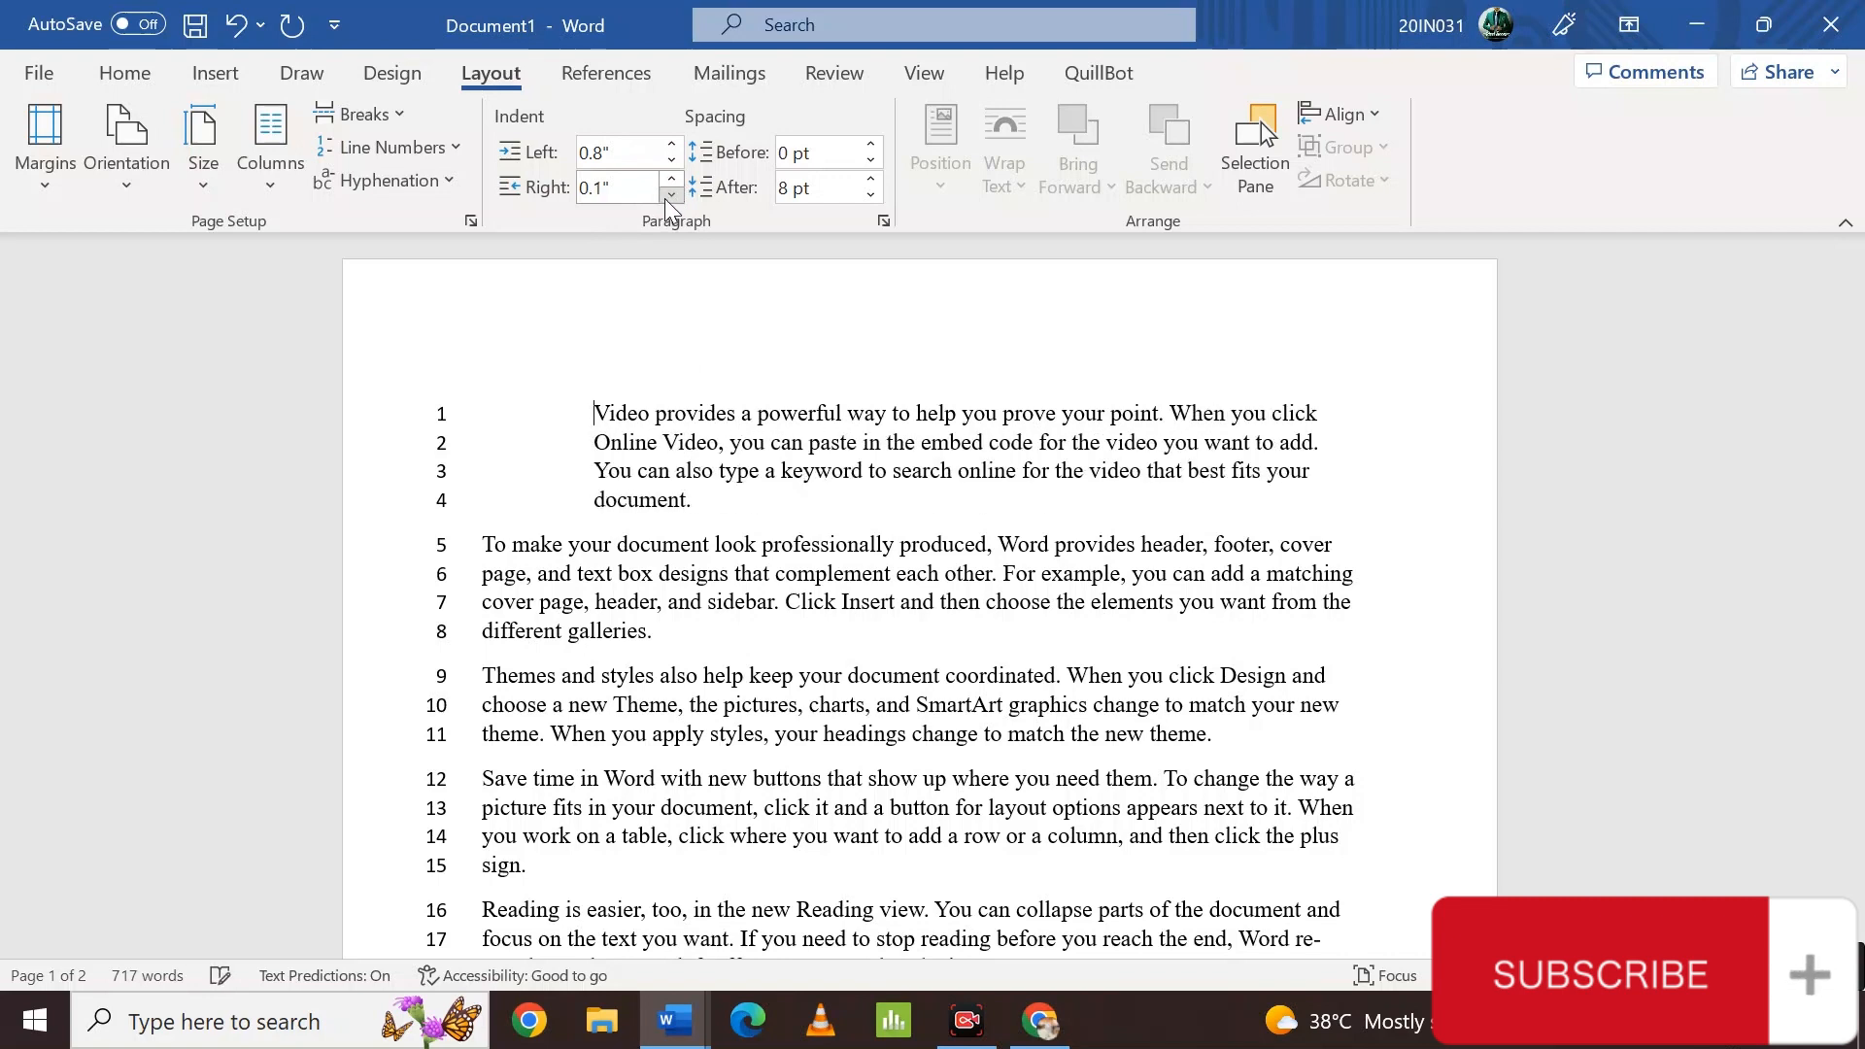
left_click(670, 194)
- Reset the first paragraph's left indent to 0"
left_click(670, 161)
left_click(670, 160)
left_click(670, 160)
left_click(670, 160)
left_click(670, 160)
left_click(670, 160)
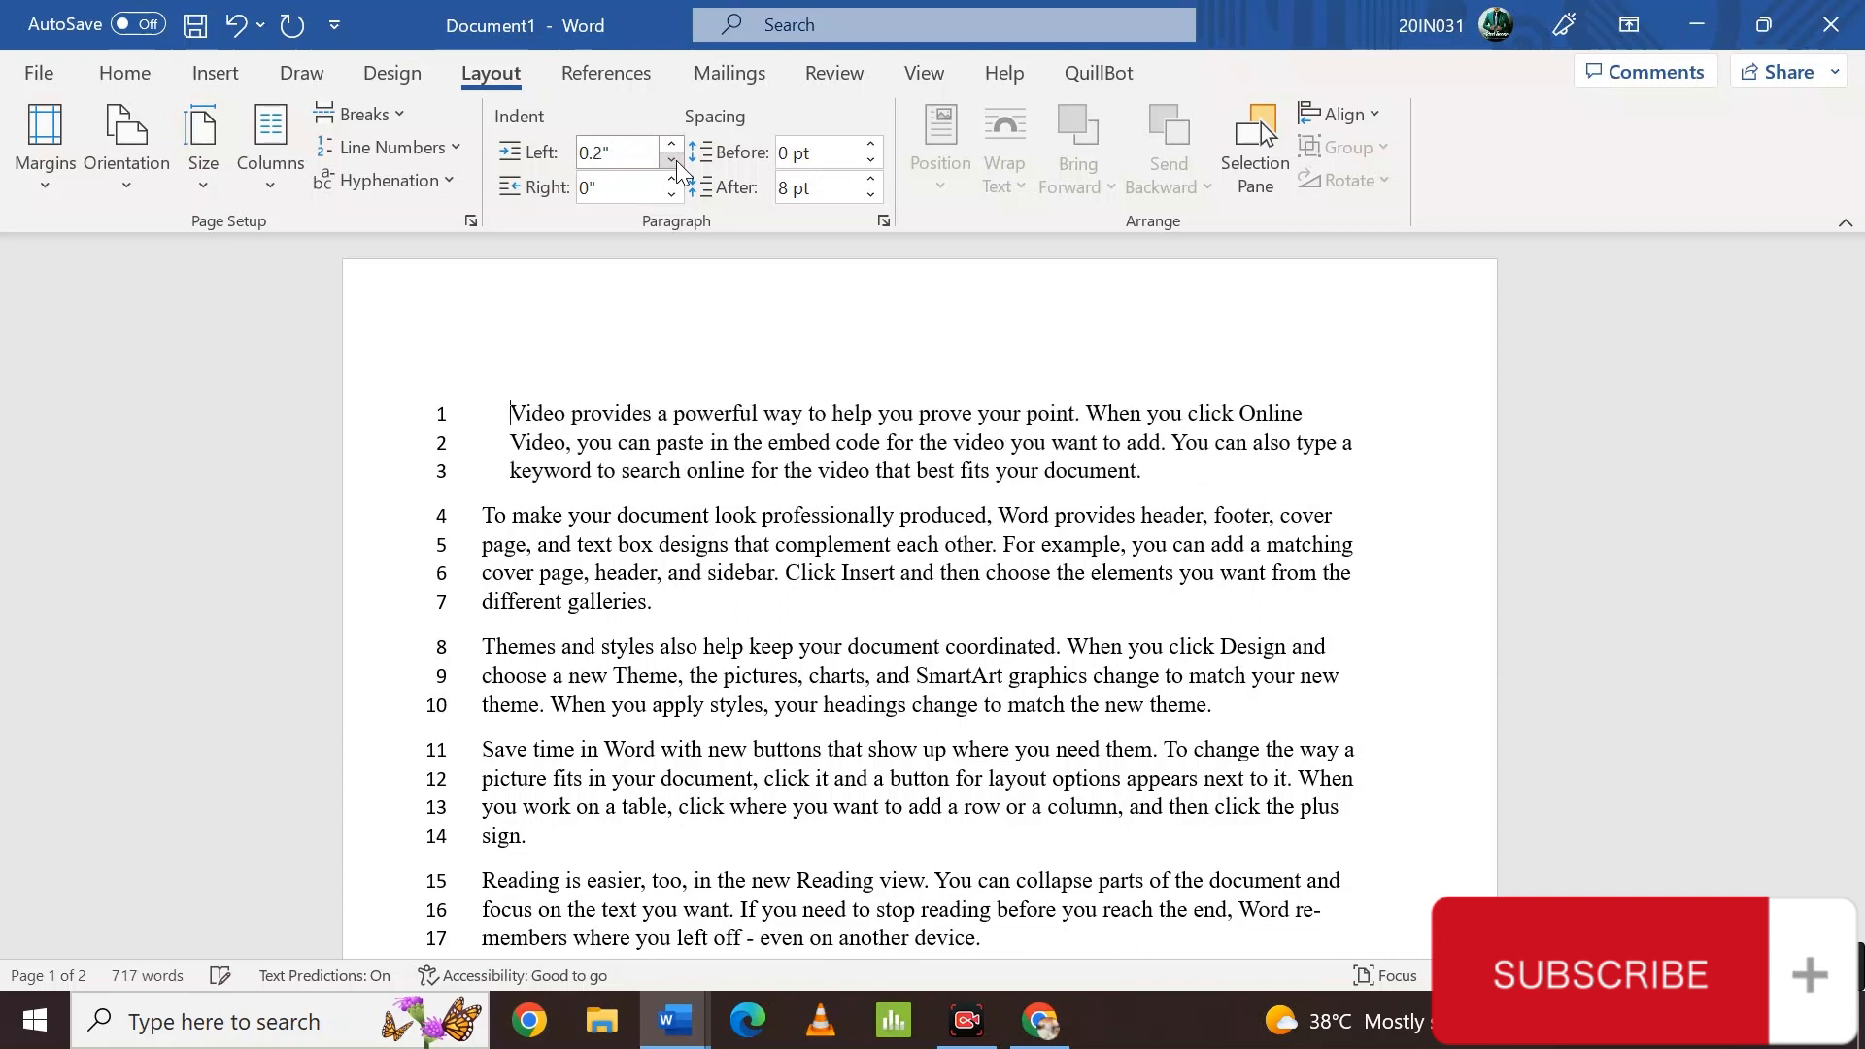
left_click(674, 161)
left_click(674, 161)
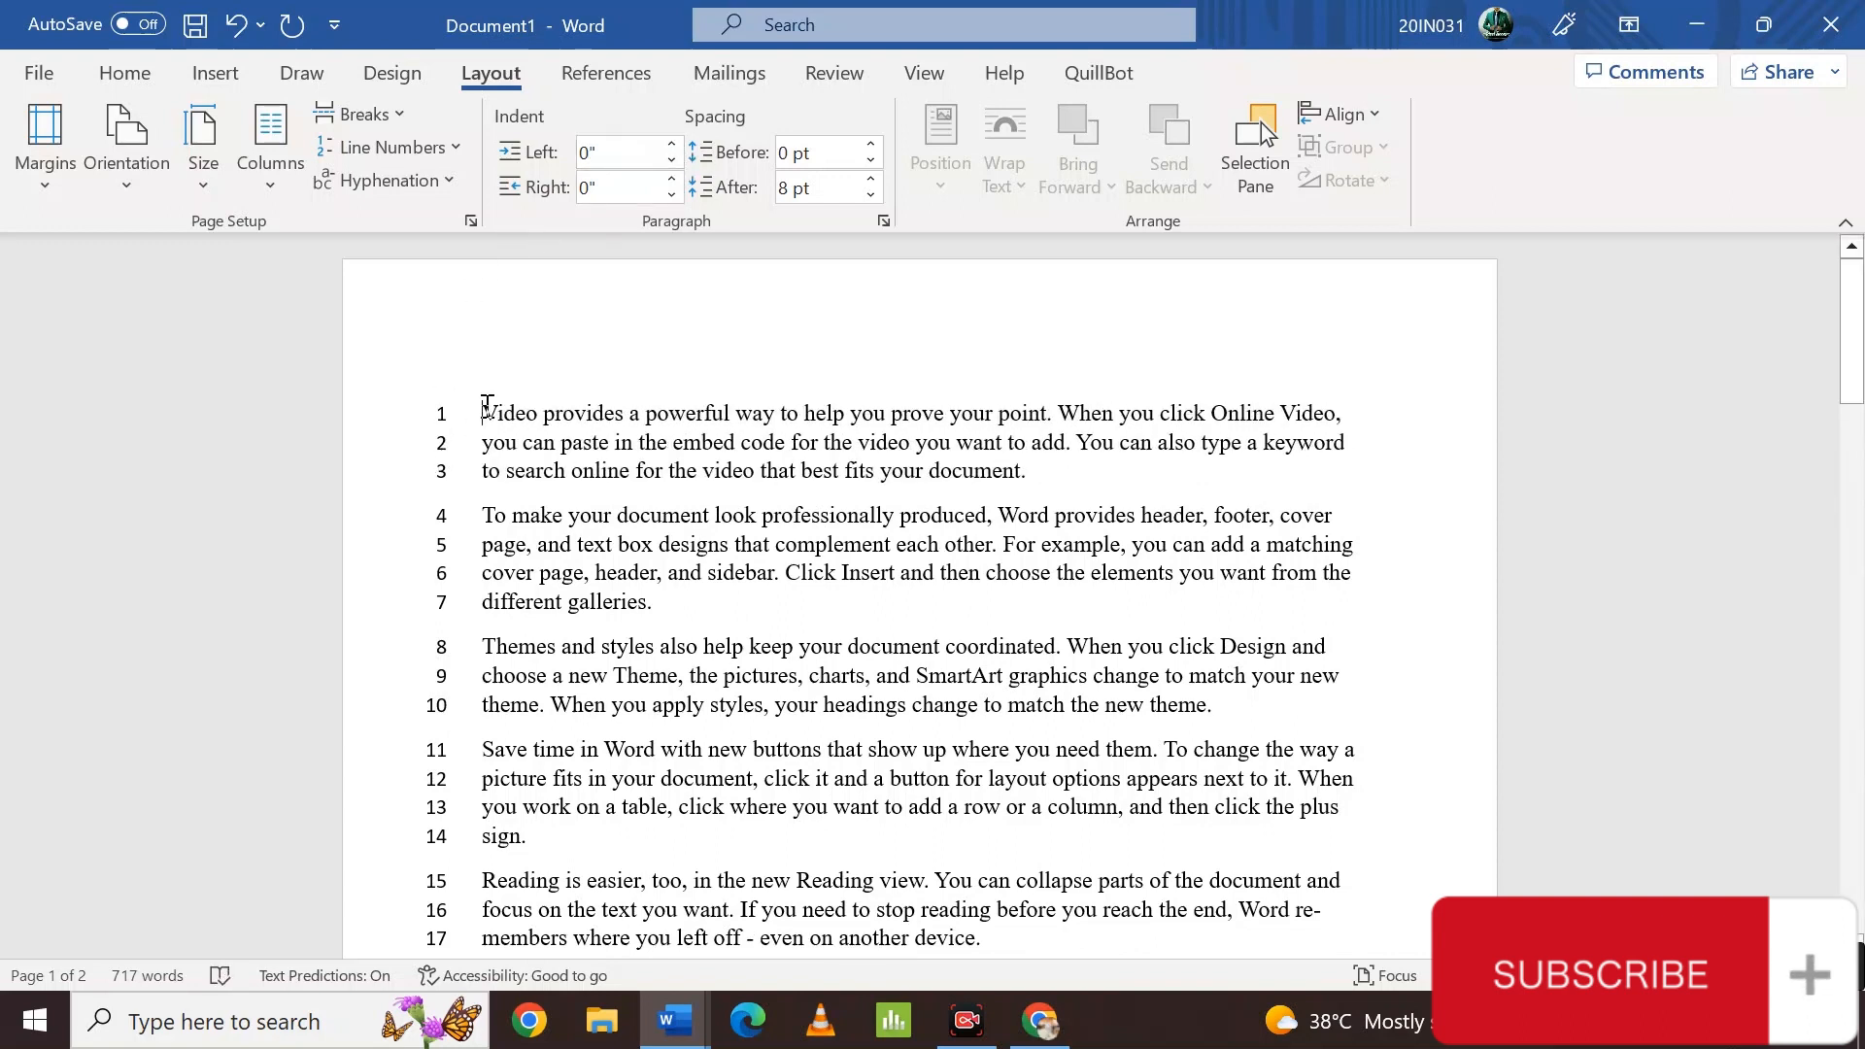
- Set the left indent of the first two paragraphs together to 0.9"
left_click_drag(485, 408, 1079, 463)
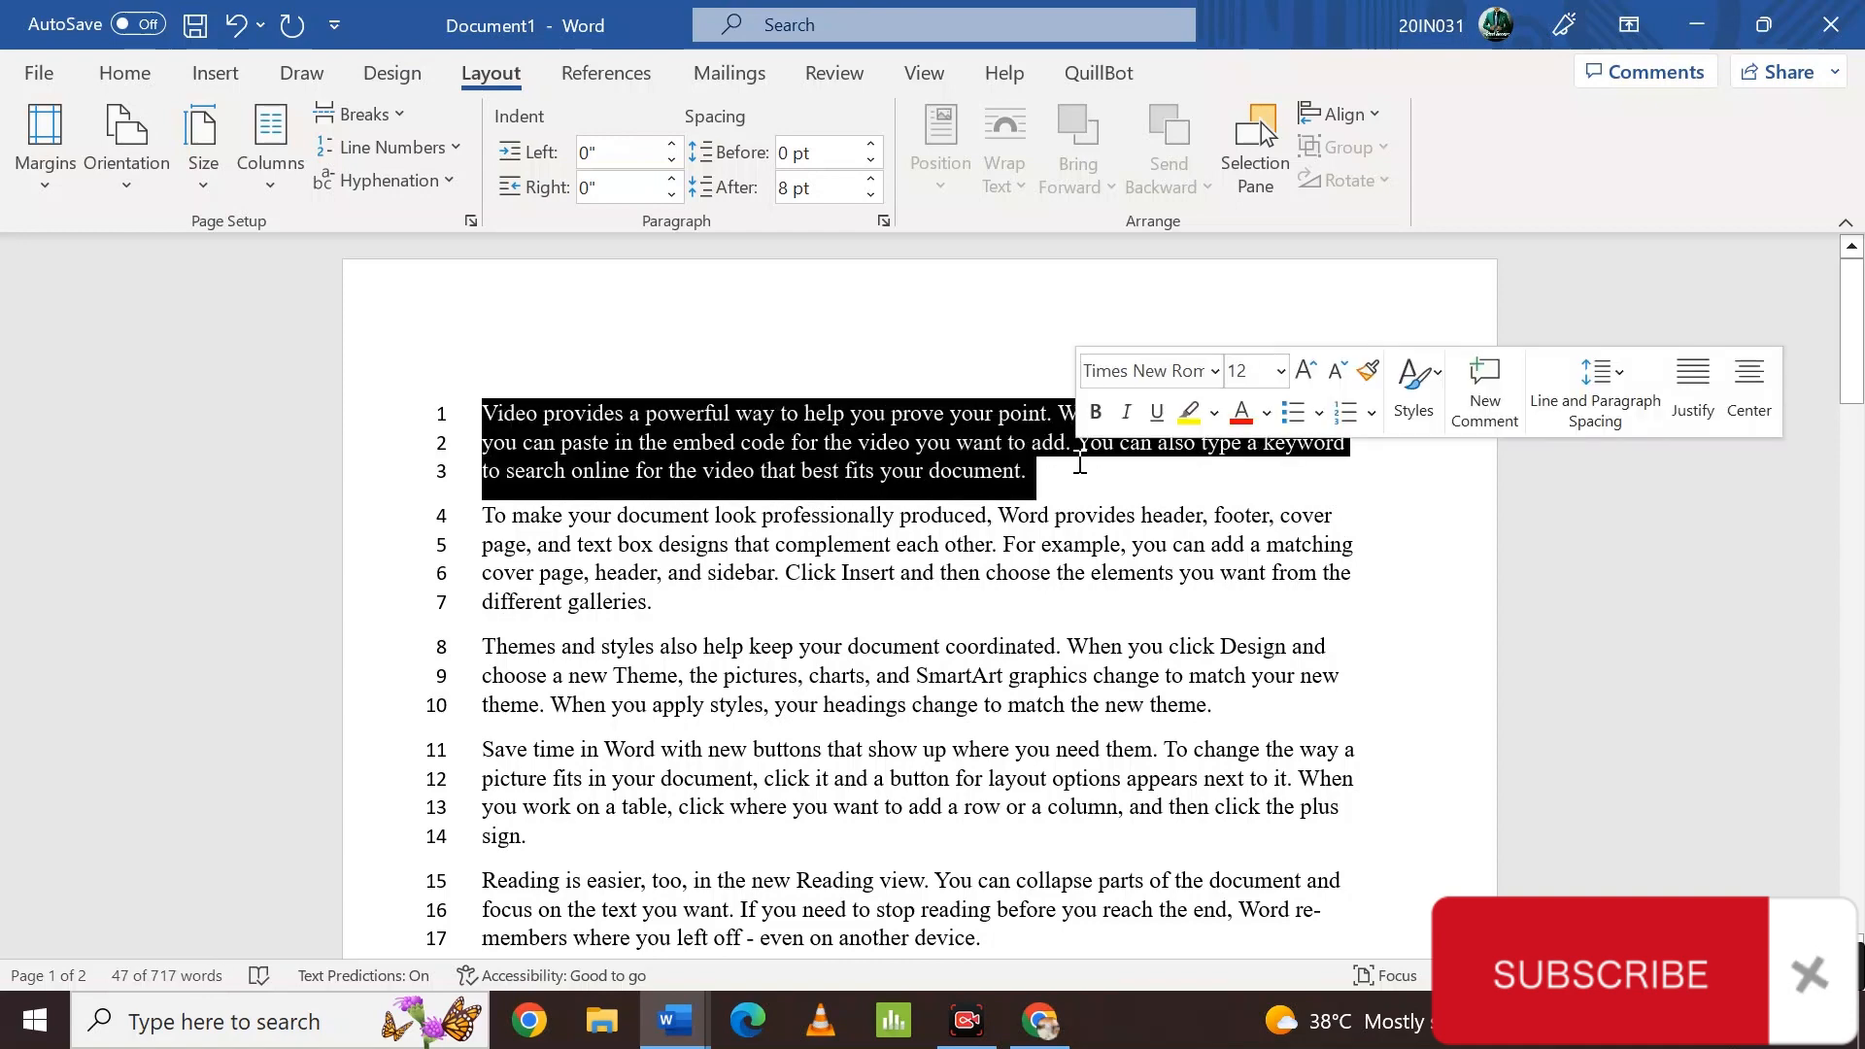
left_click(1049, 471)
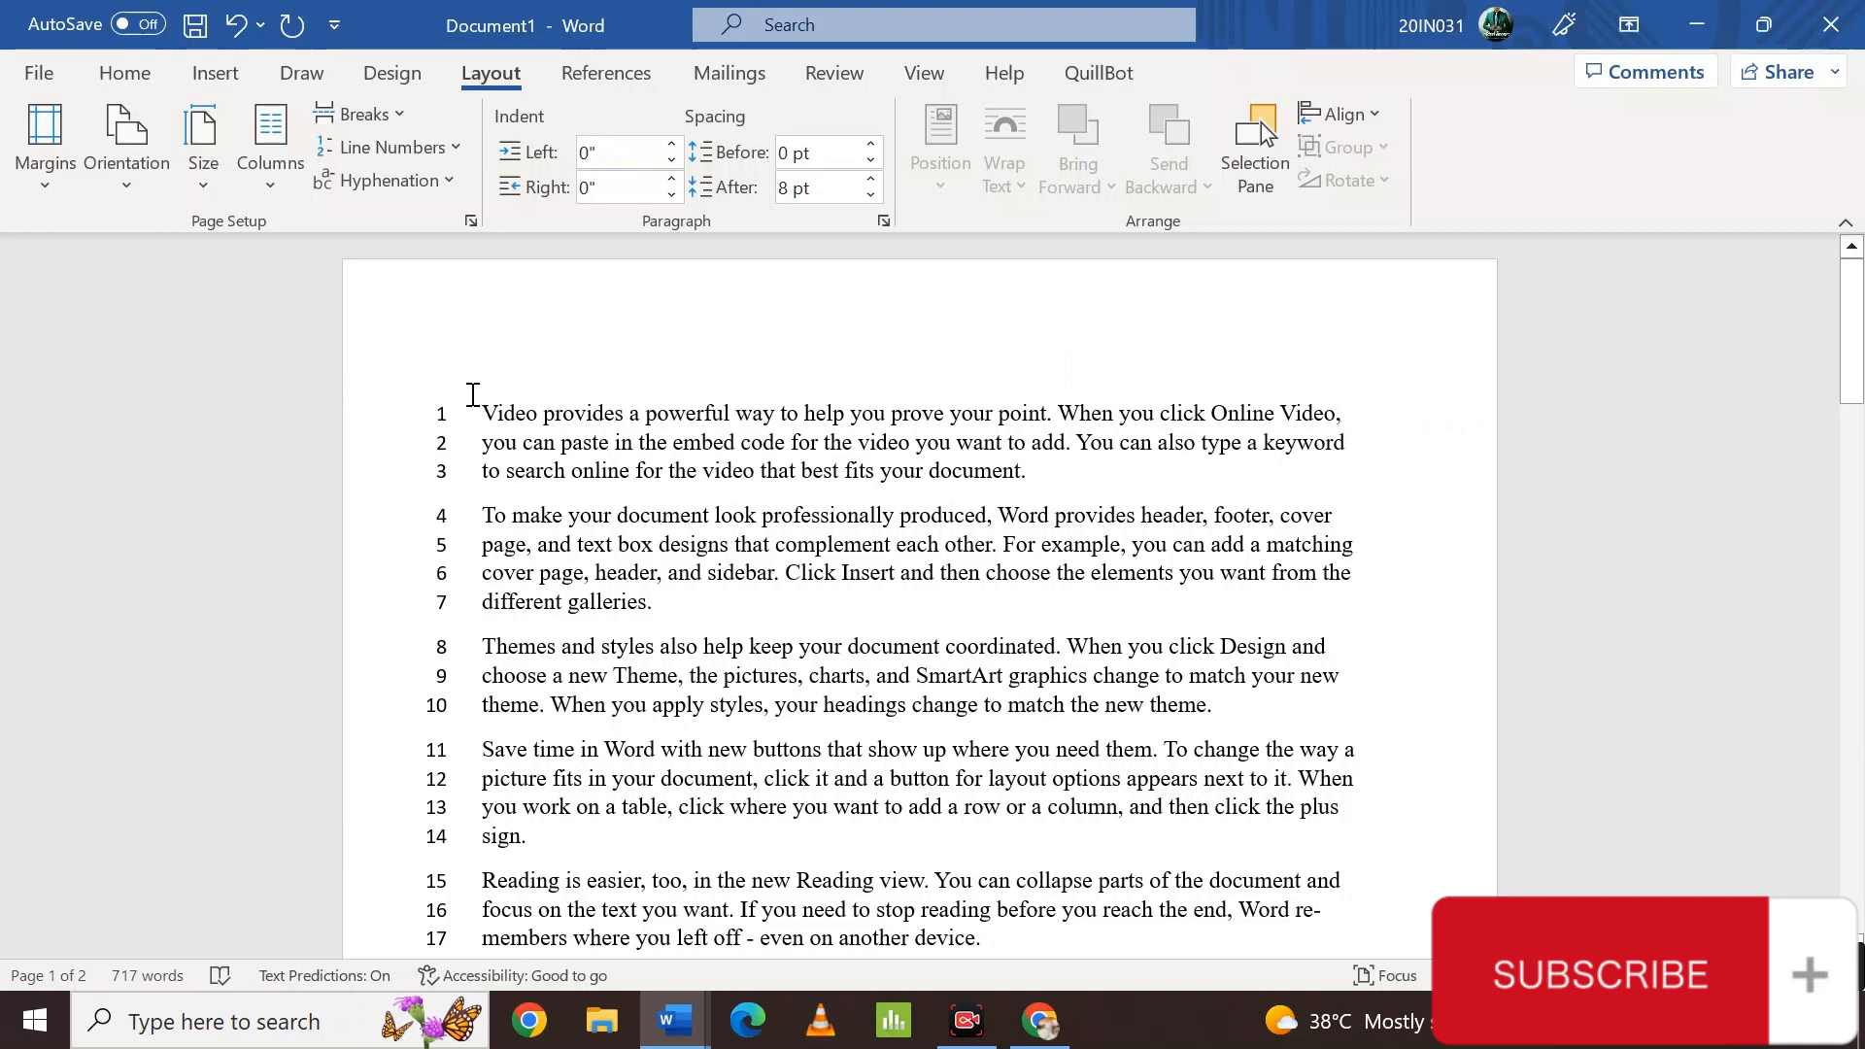
left_click_drag(482, 413, 672, 607)
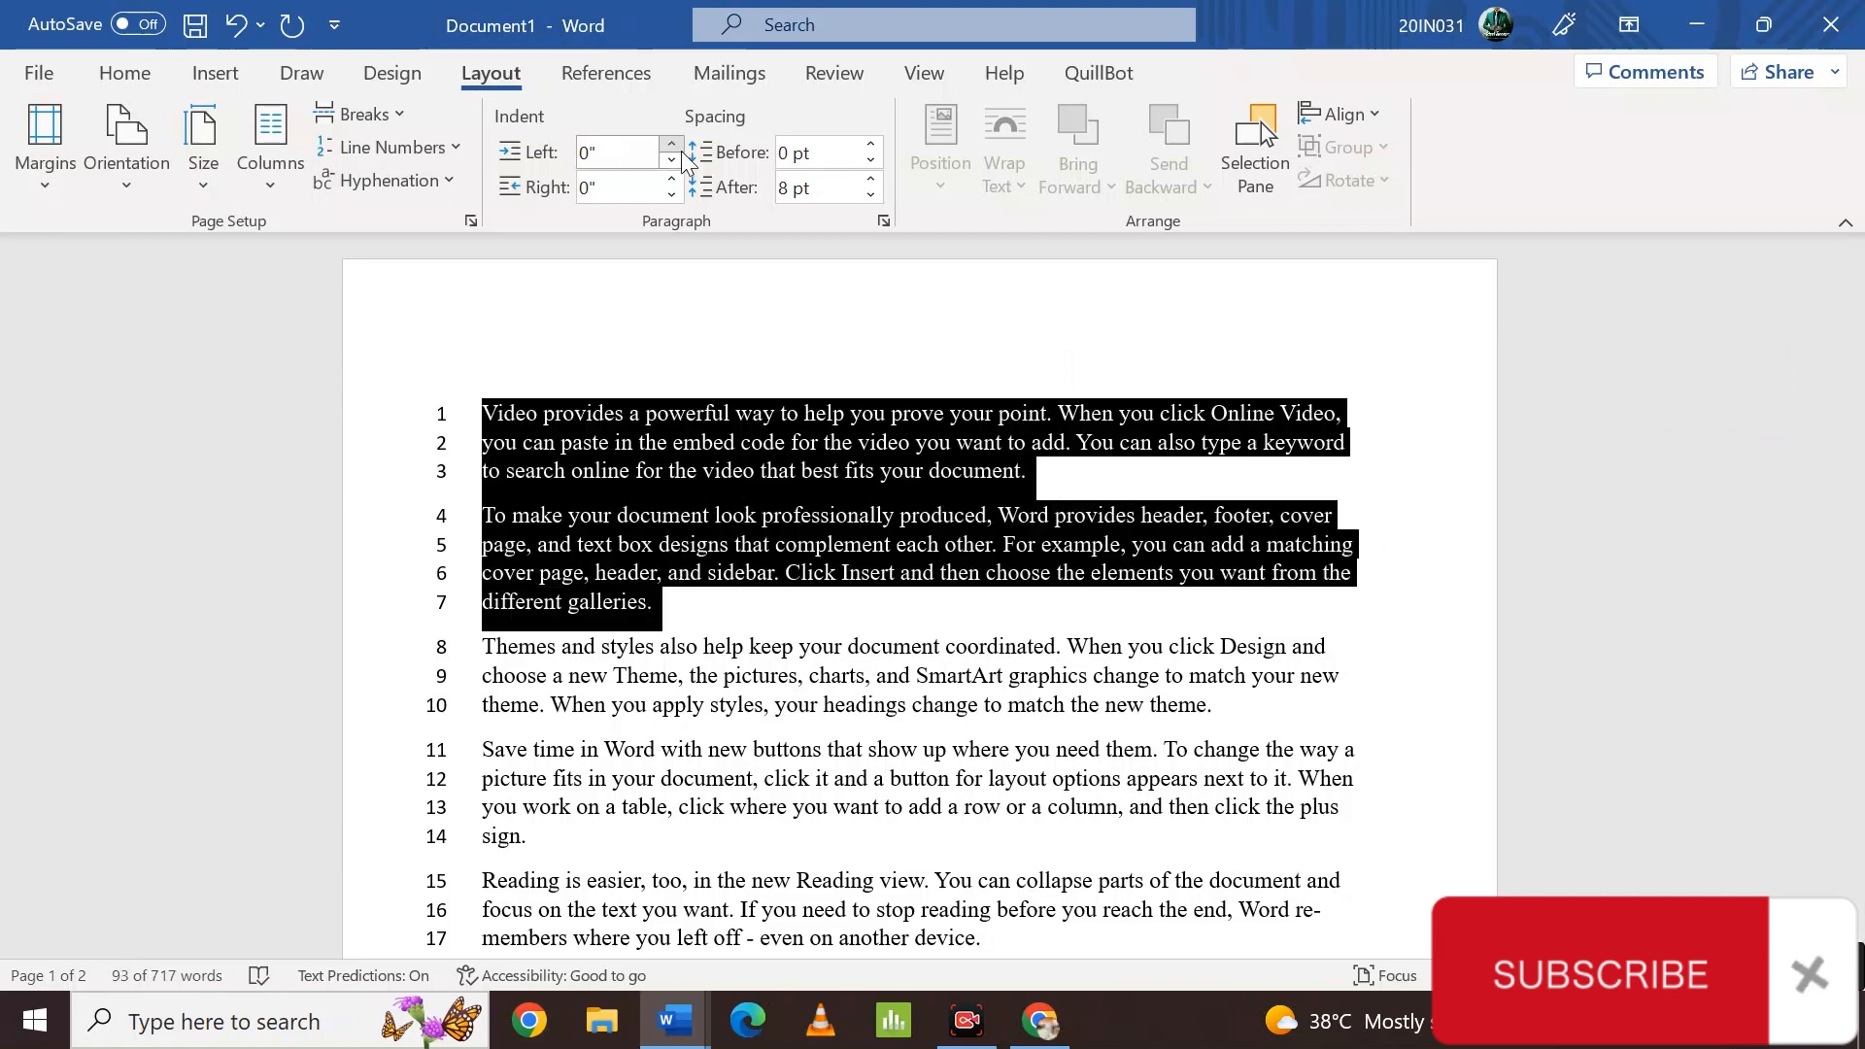
left_click_drag(672, 146, 672, 146)
left_click(845, 499)
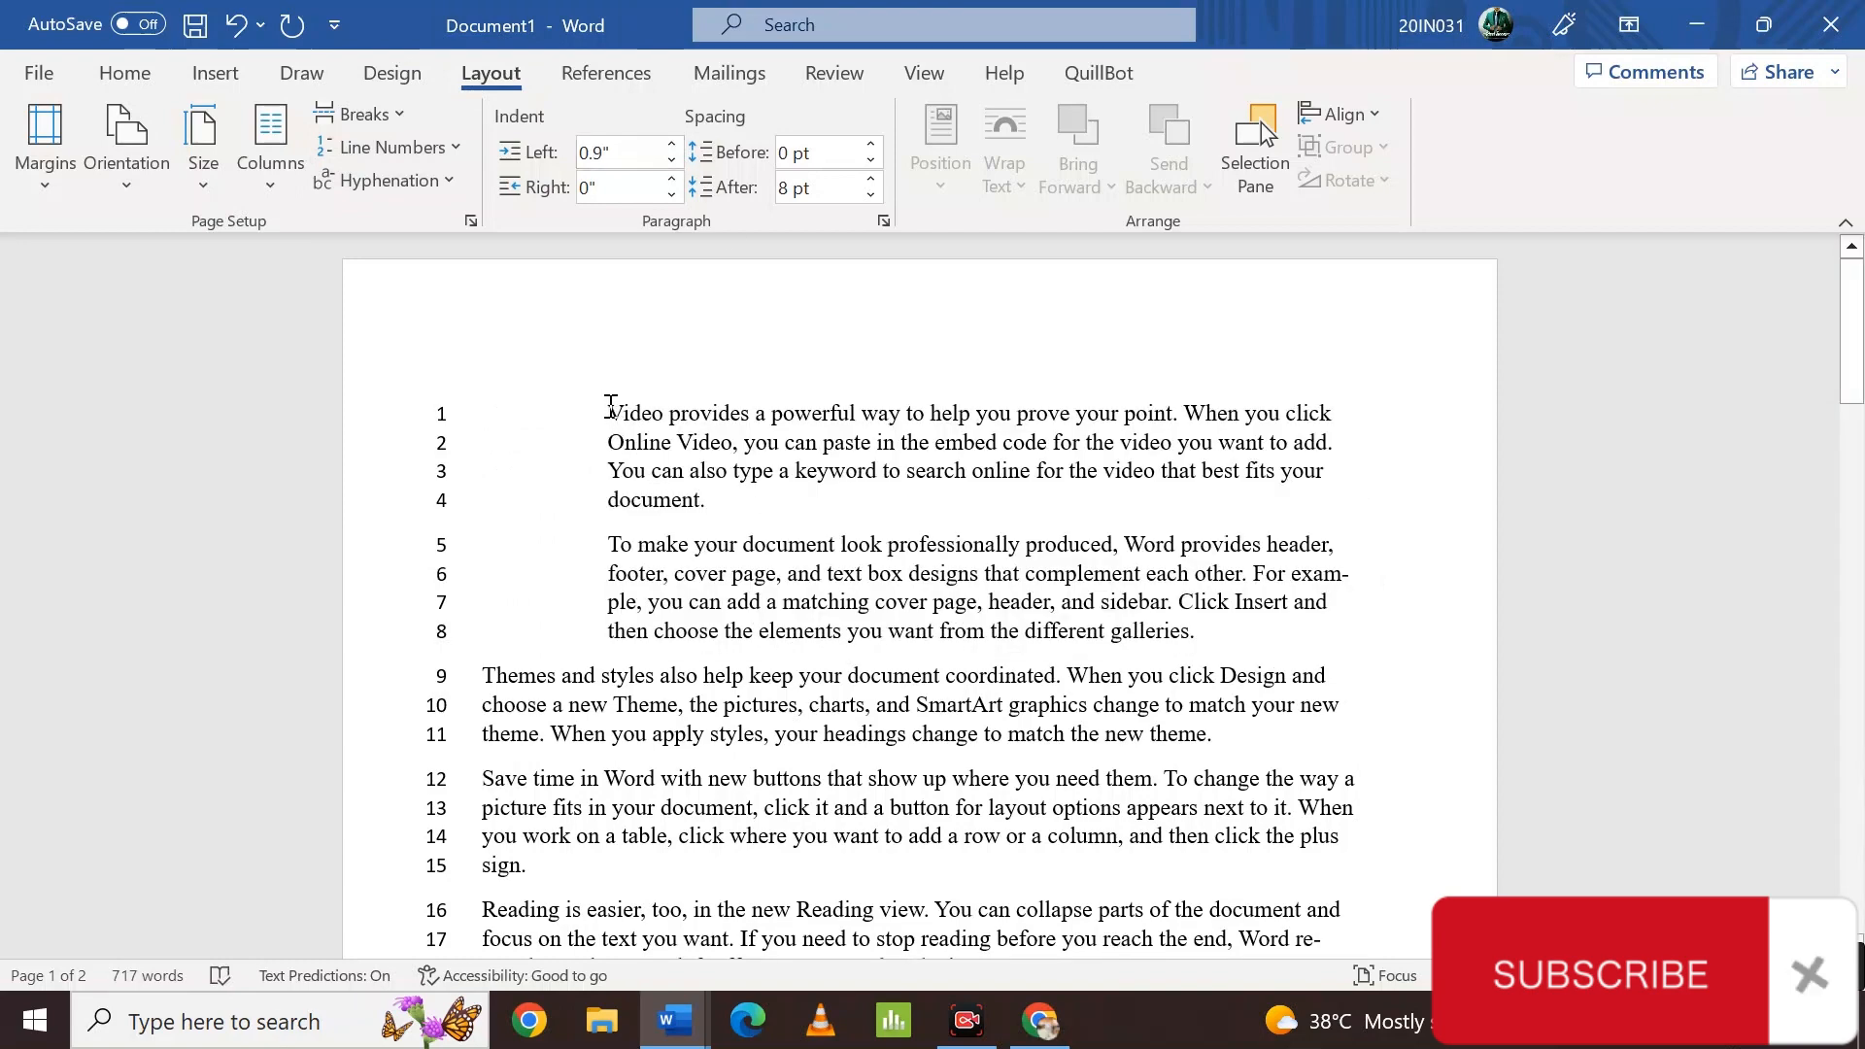
- Set only the first paragraph's left indent to 0.3"
left_click_drag(609, 408, 709, 507)
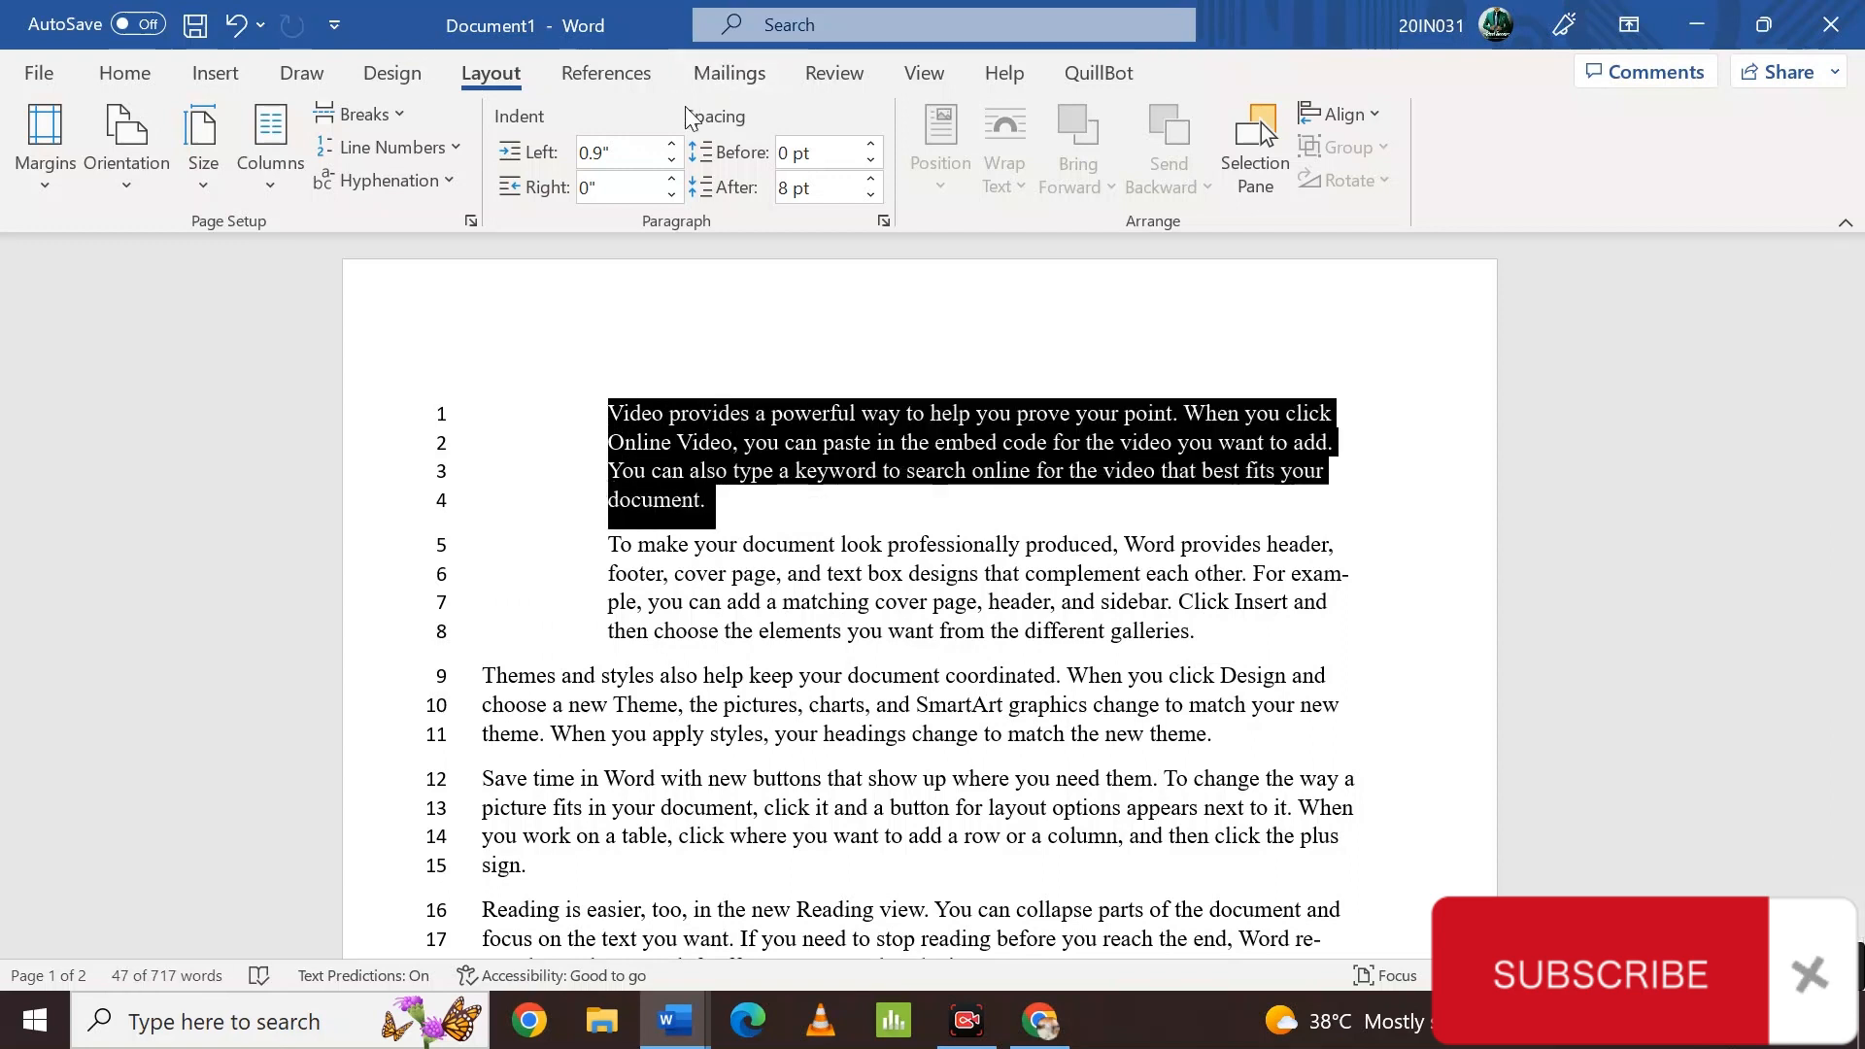
left_click(672, 159)
left_click(671, 160)
left_click(671, 159)
left_click(671, 159)
left_click(671, 159)
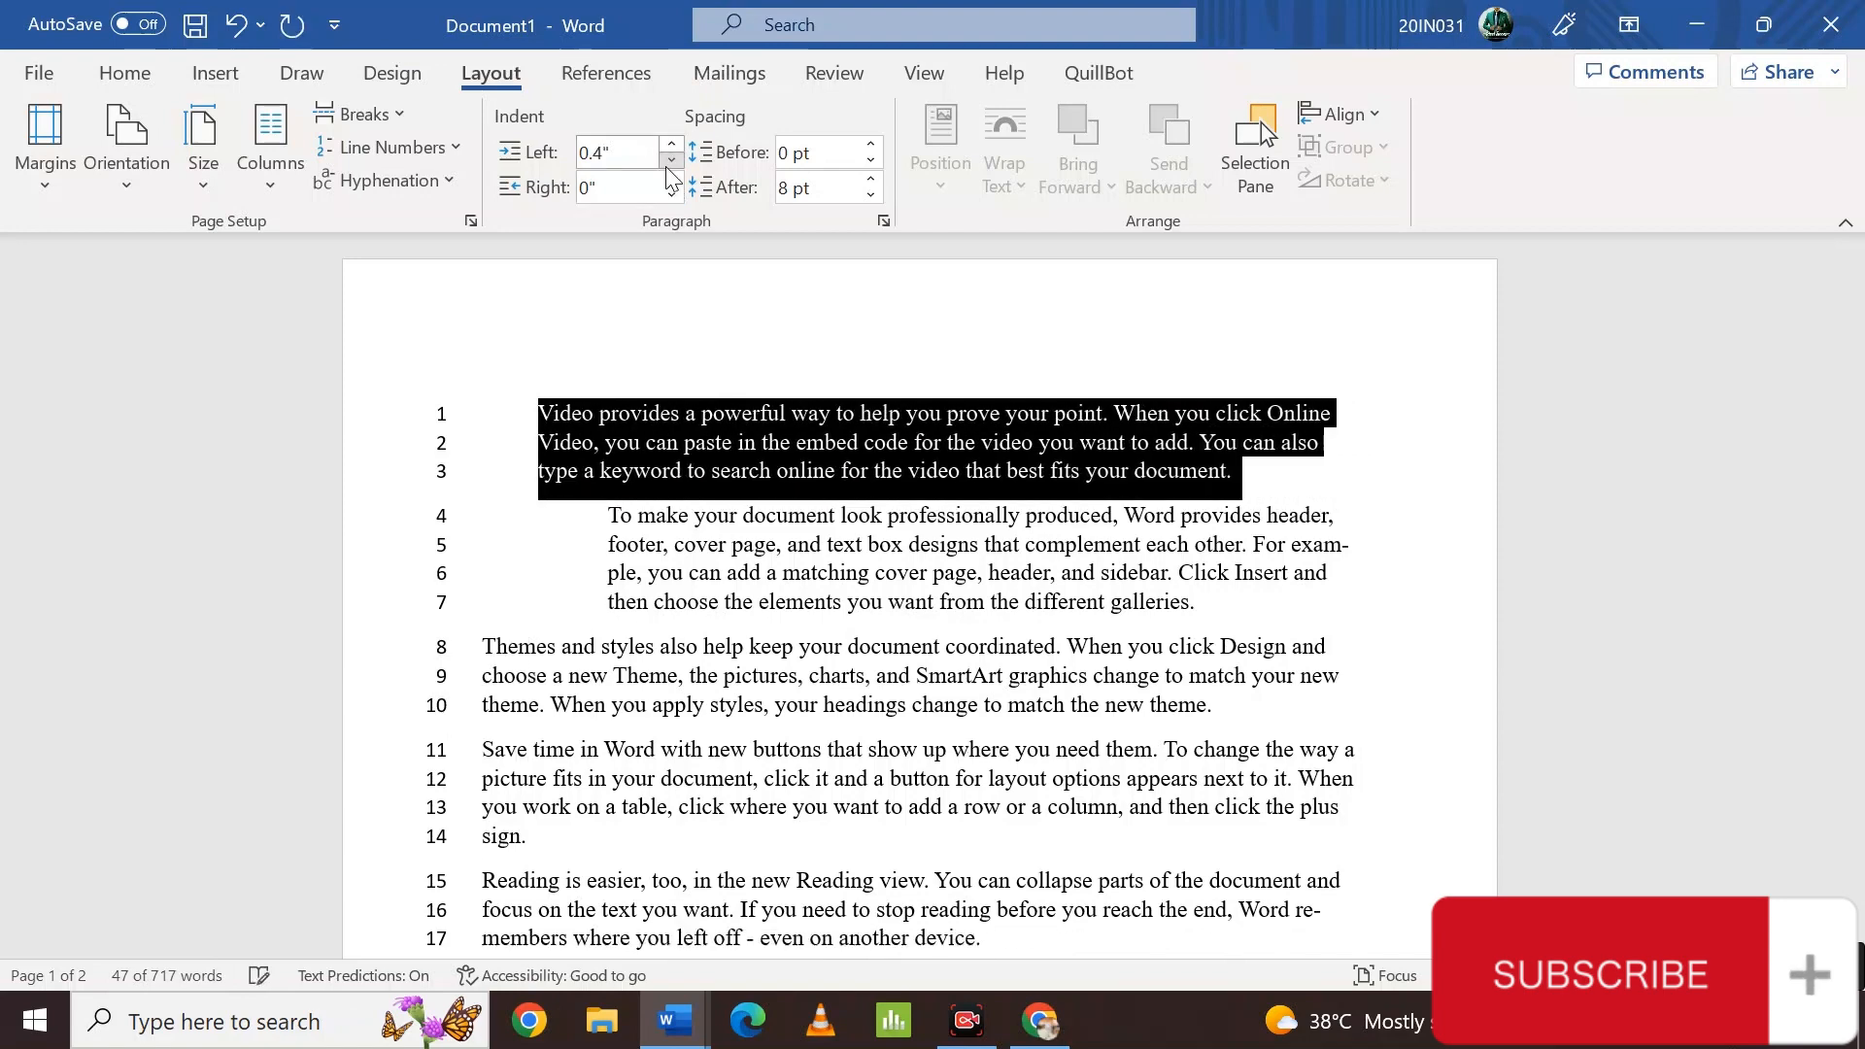
left_click(671, 160)
- Set the first paragraph's right indent to 0.7" and deselect the text
left_click(671, 179)
left_click(671, 179)
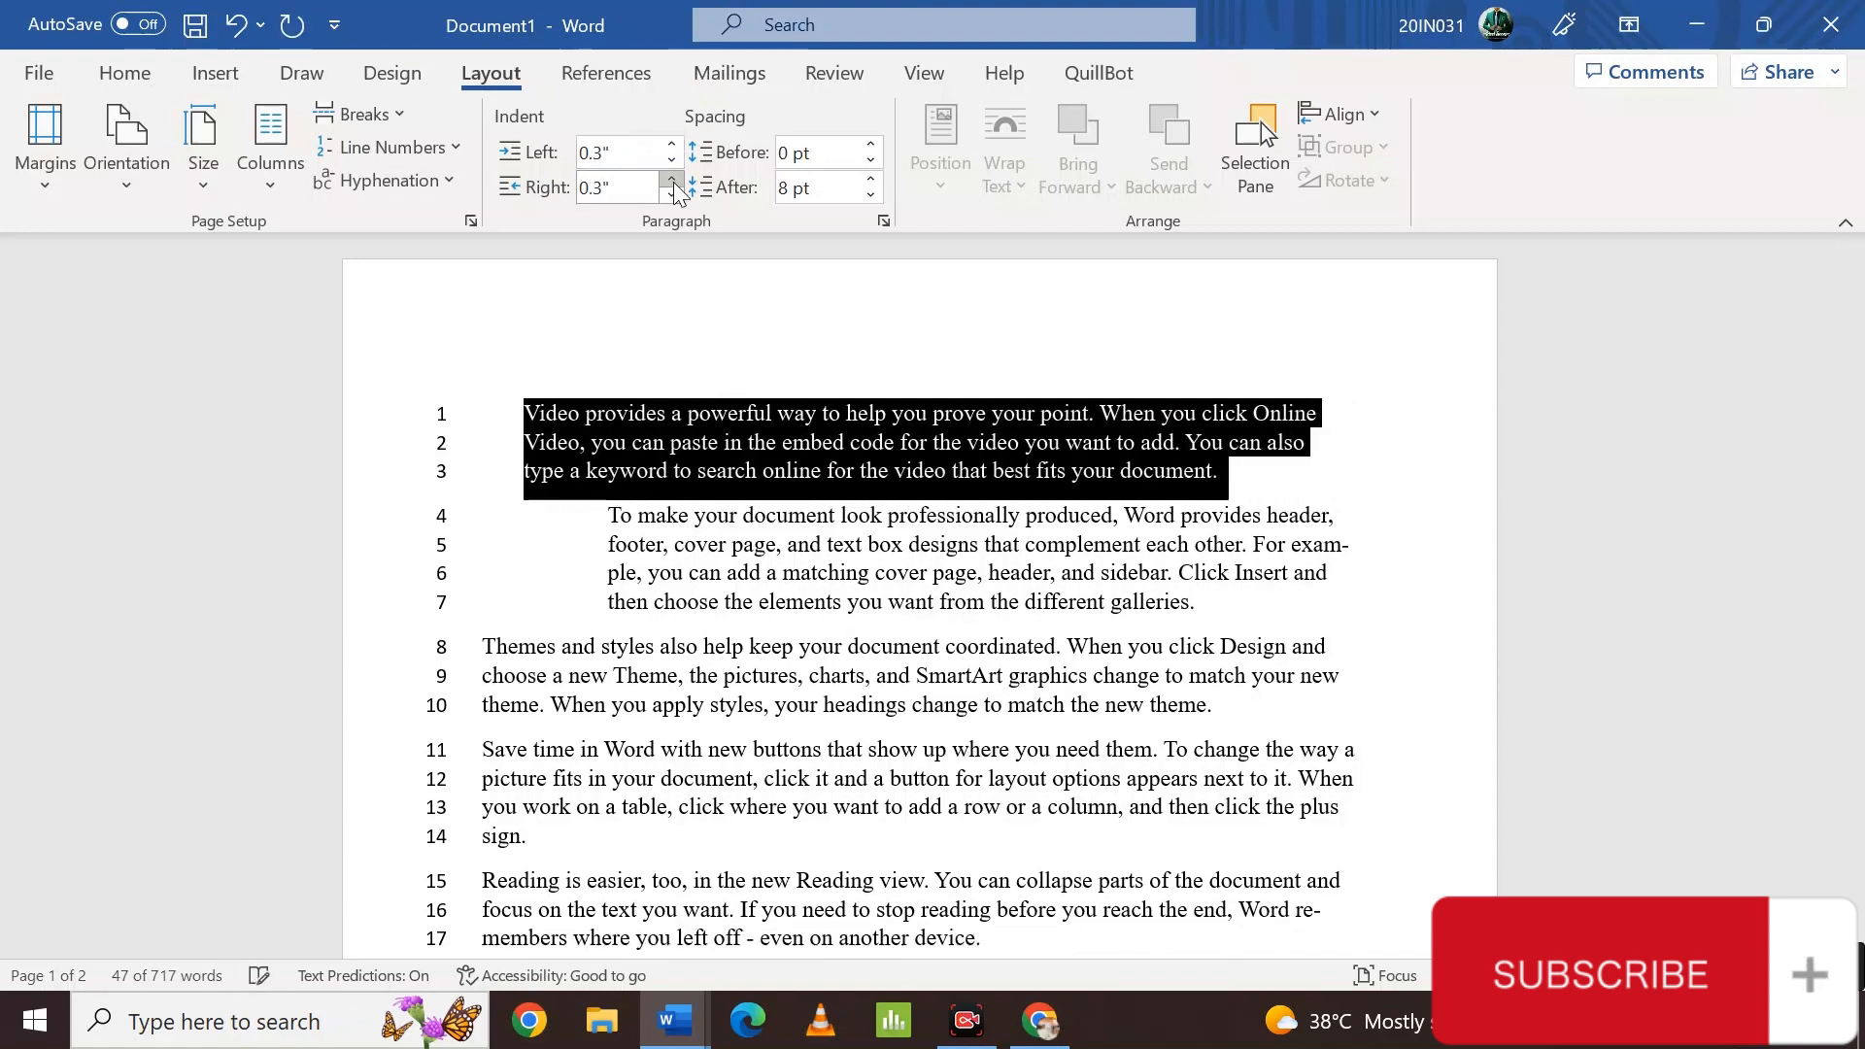
left_click(671, 179)
left_click(671, 180)
left_click(672, 180)
left_click(671, 180)
left_click(671, 179)
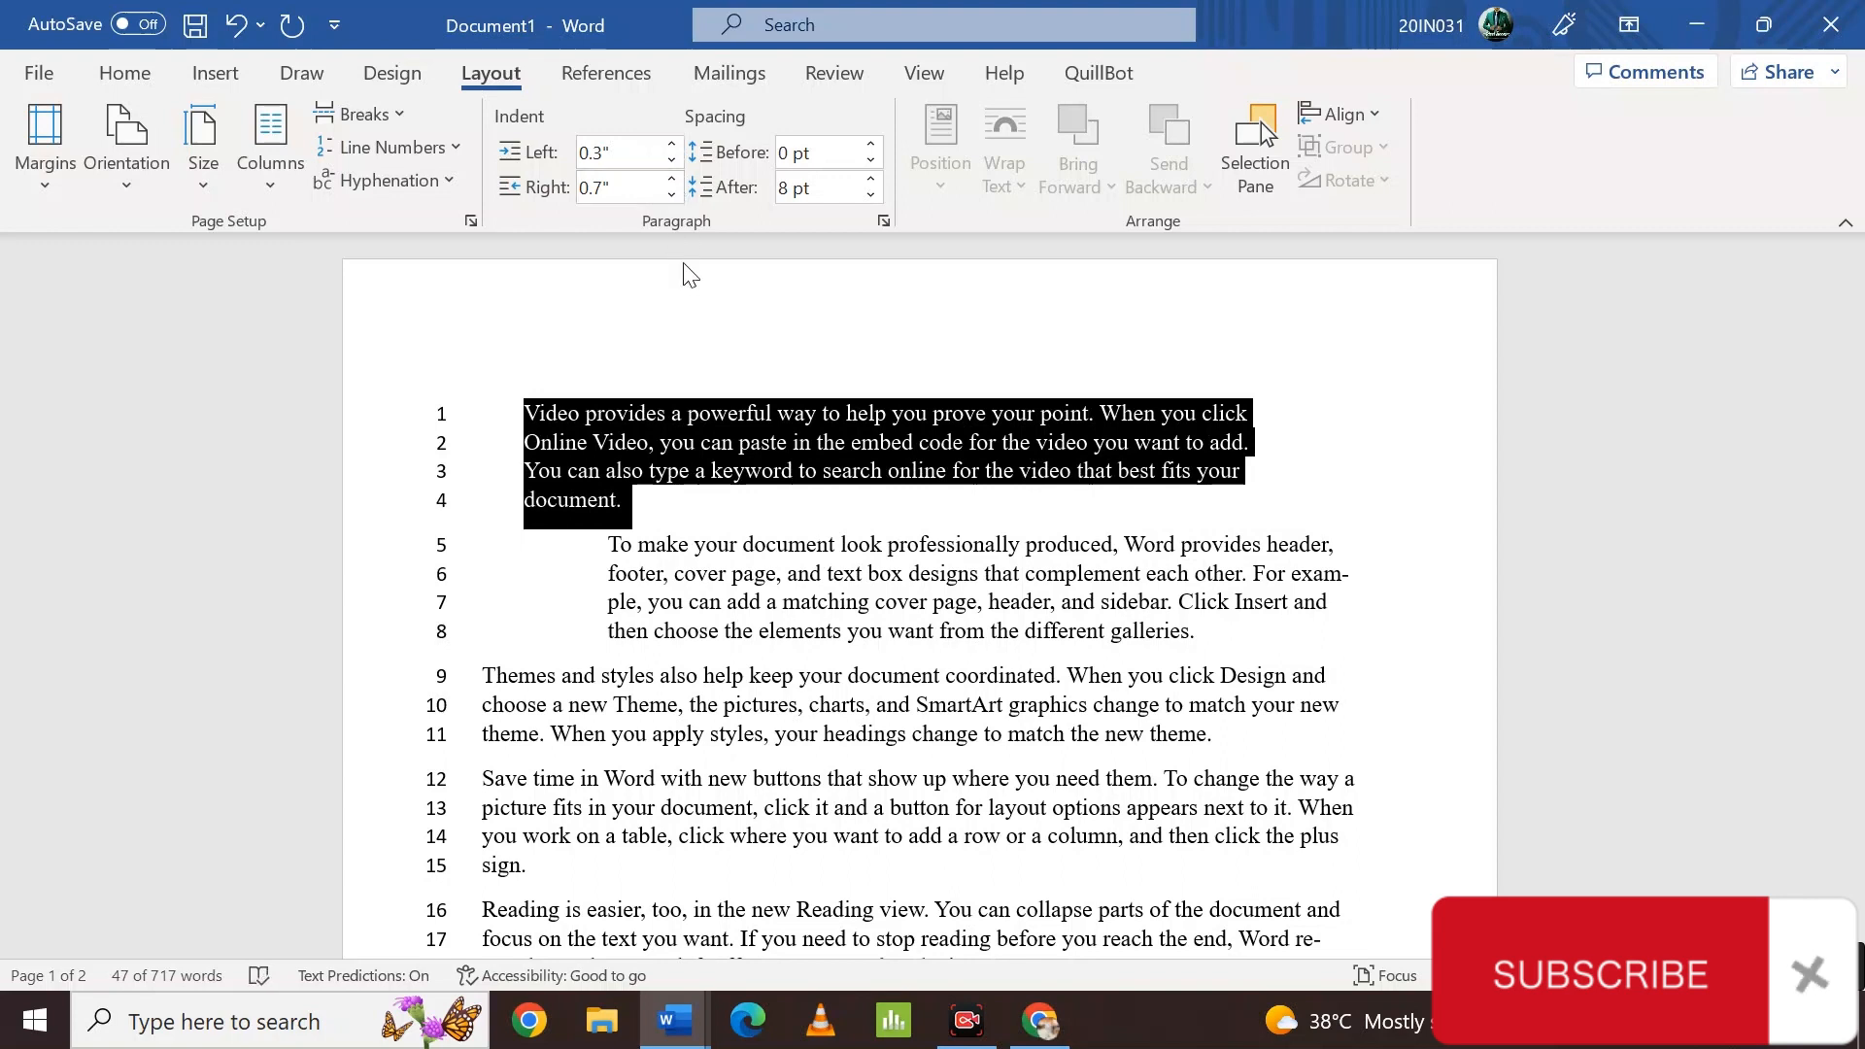
left_click(712, 330)
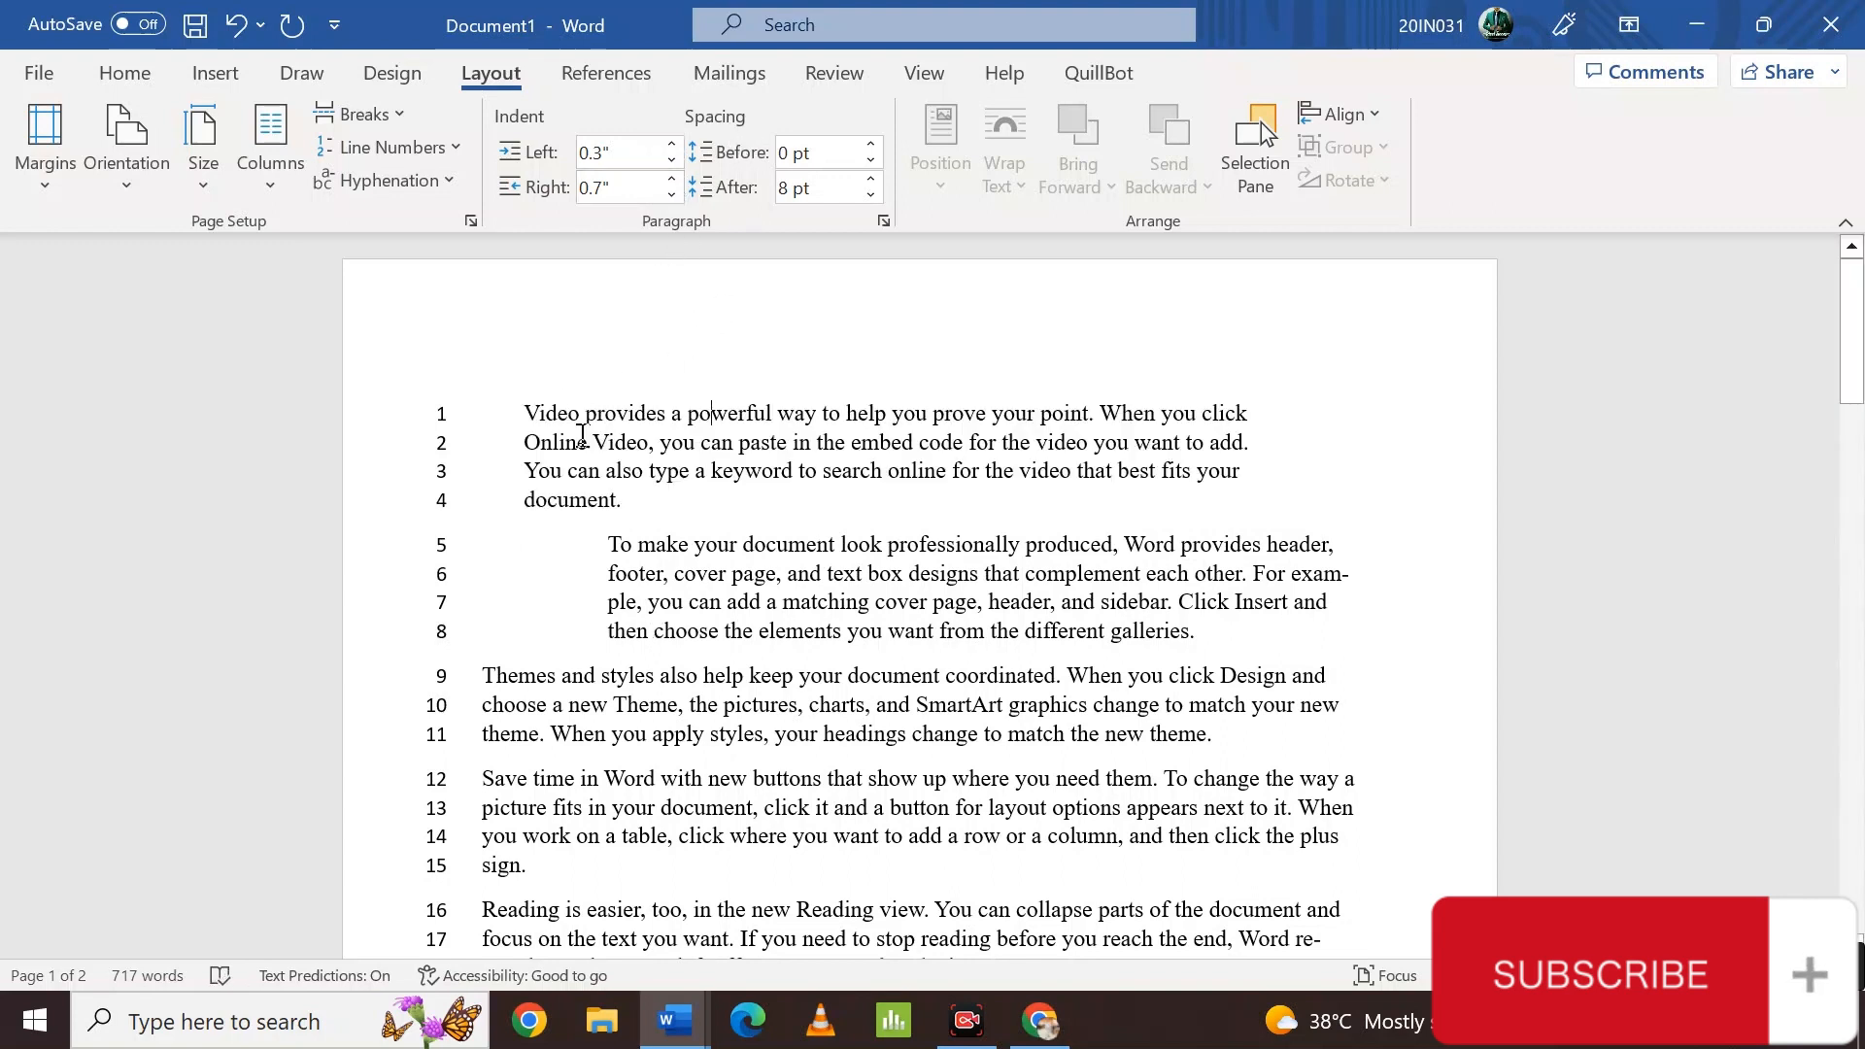
- Set the spacing before the first two paragraphs together to 36 pt
left_click_drag(530, 412, 1117, 633)
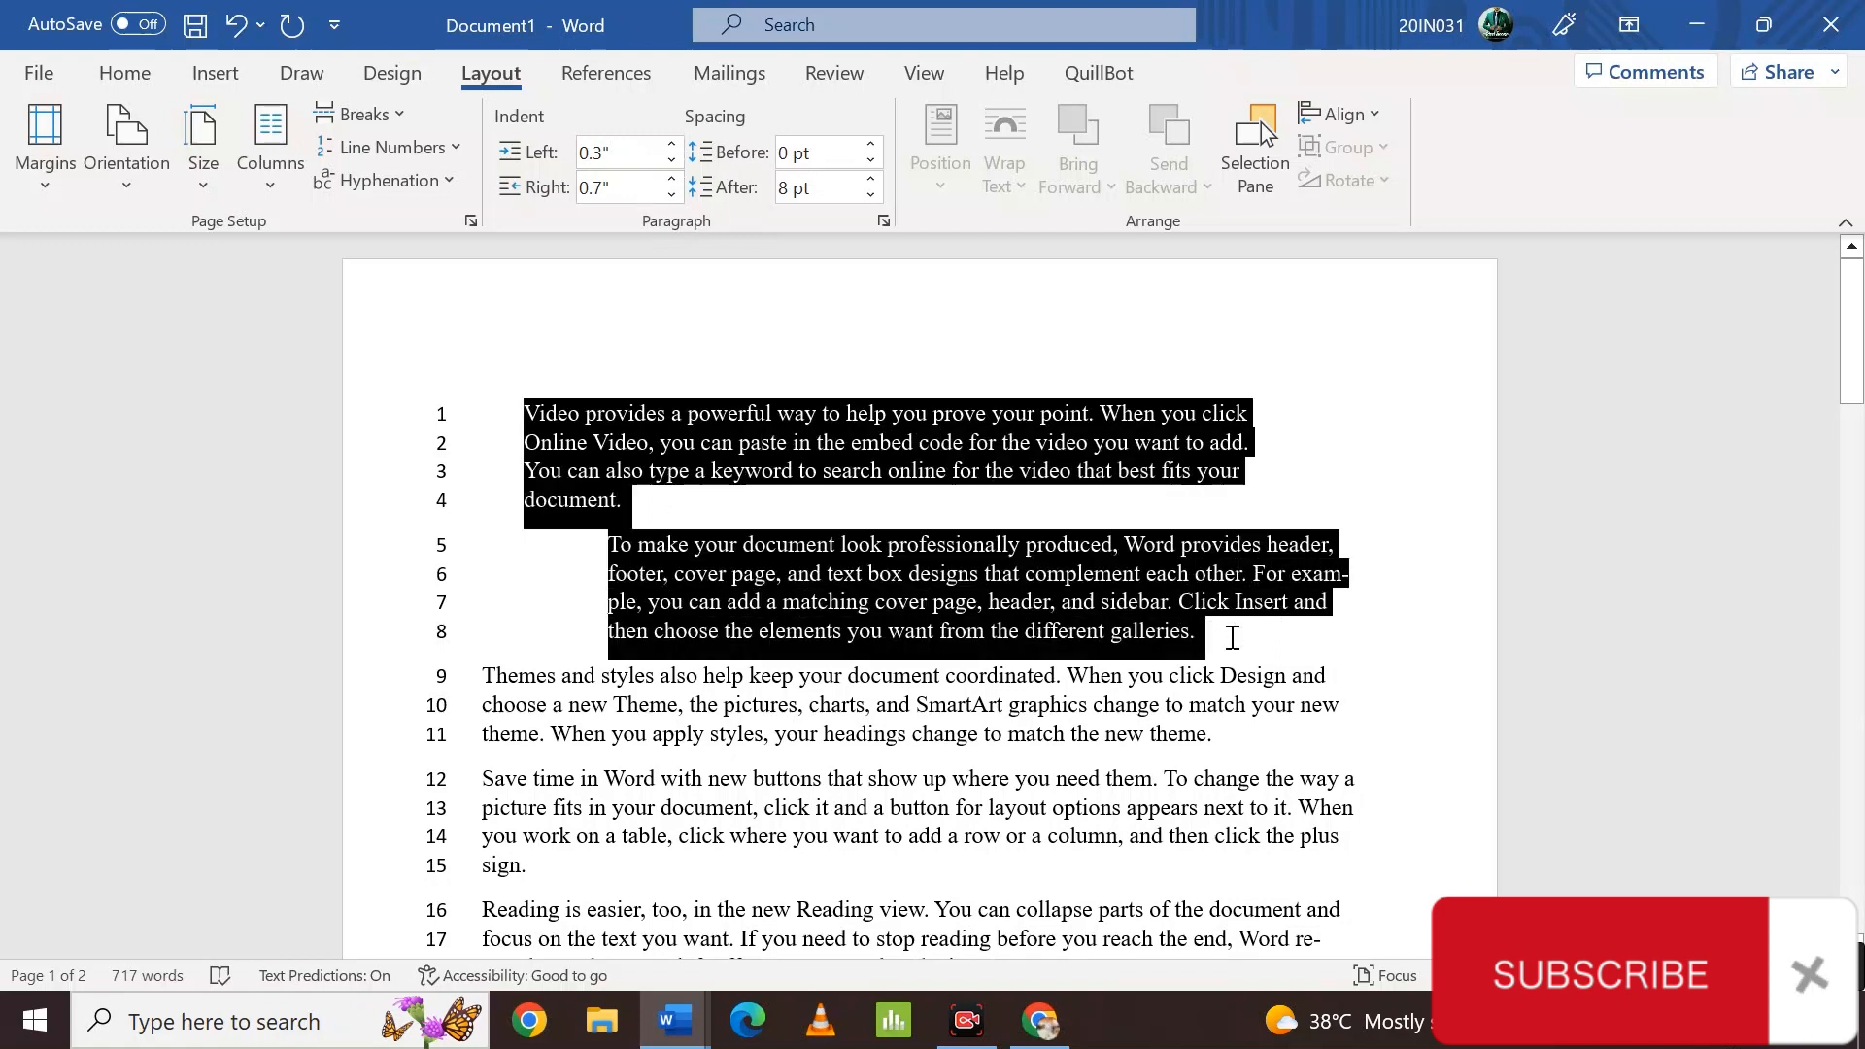
left_click(871, 145)
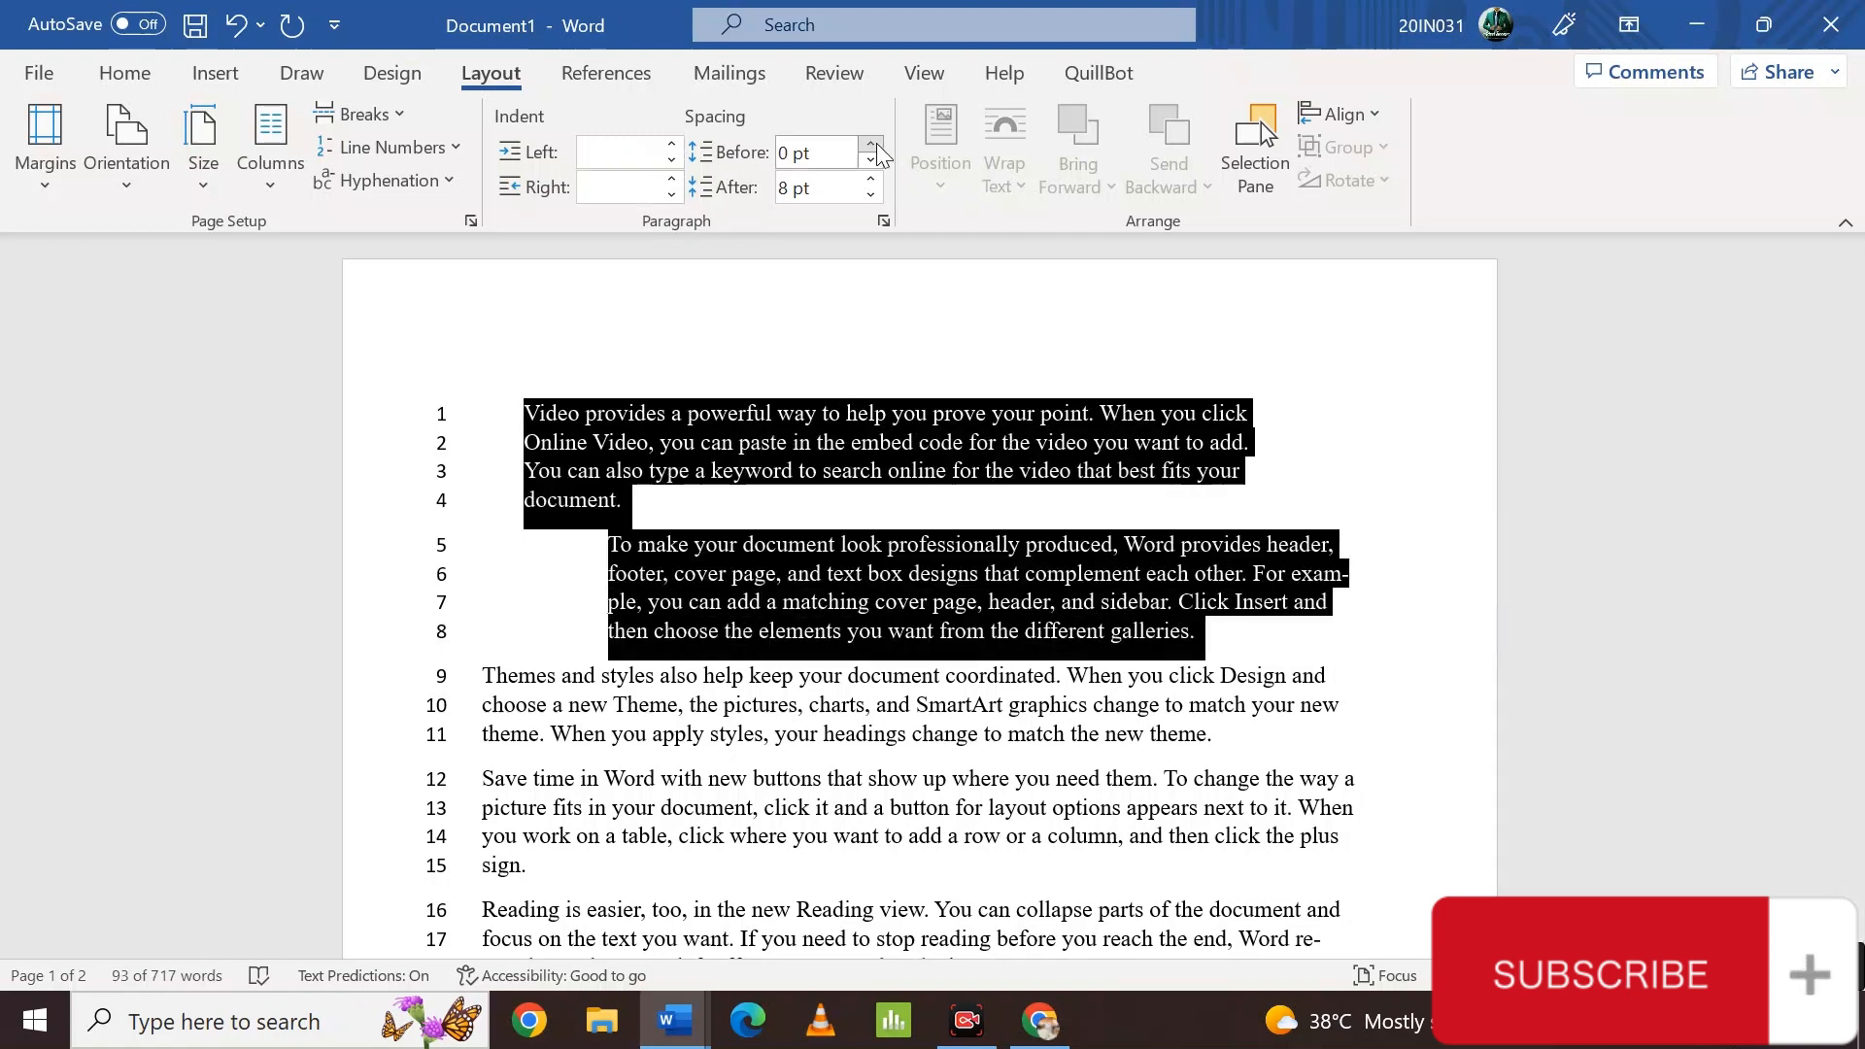
left_click(871, 144)
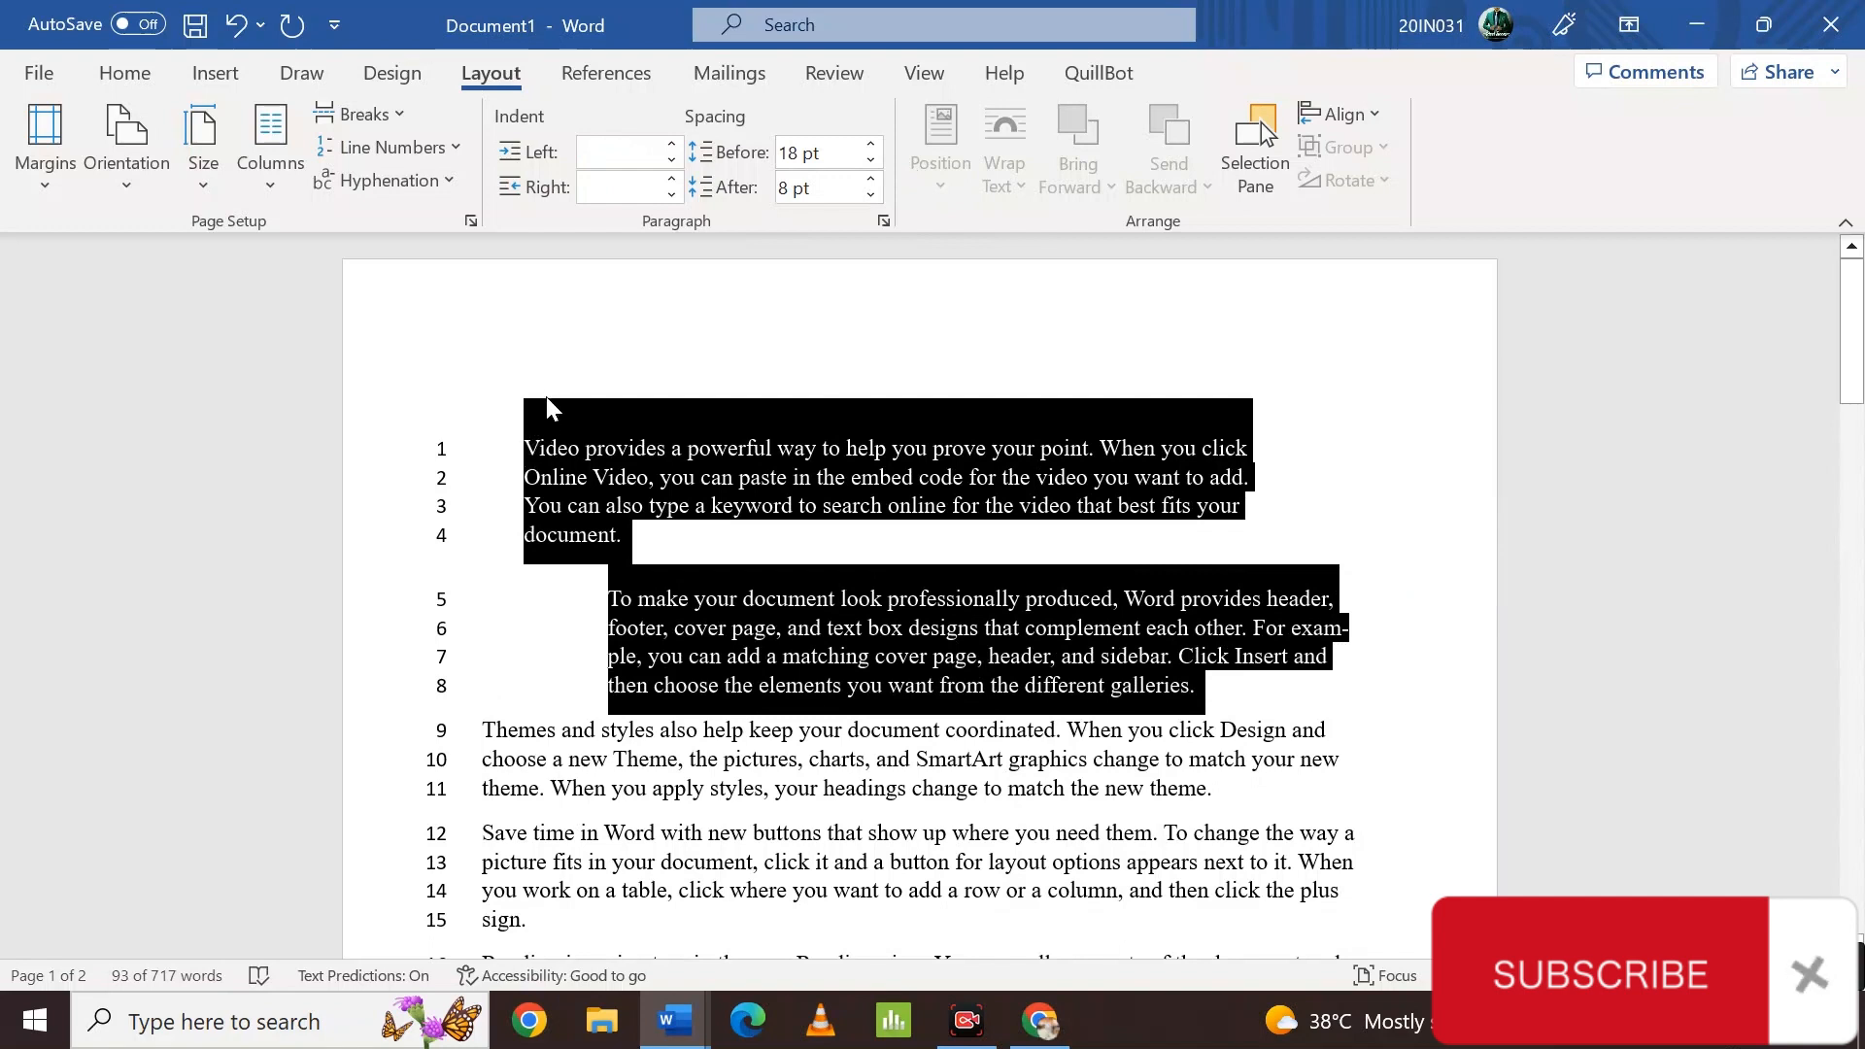
left_click(870, 145)
left_click(871, 145)
left_click(870, 145)
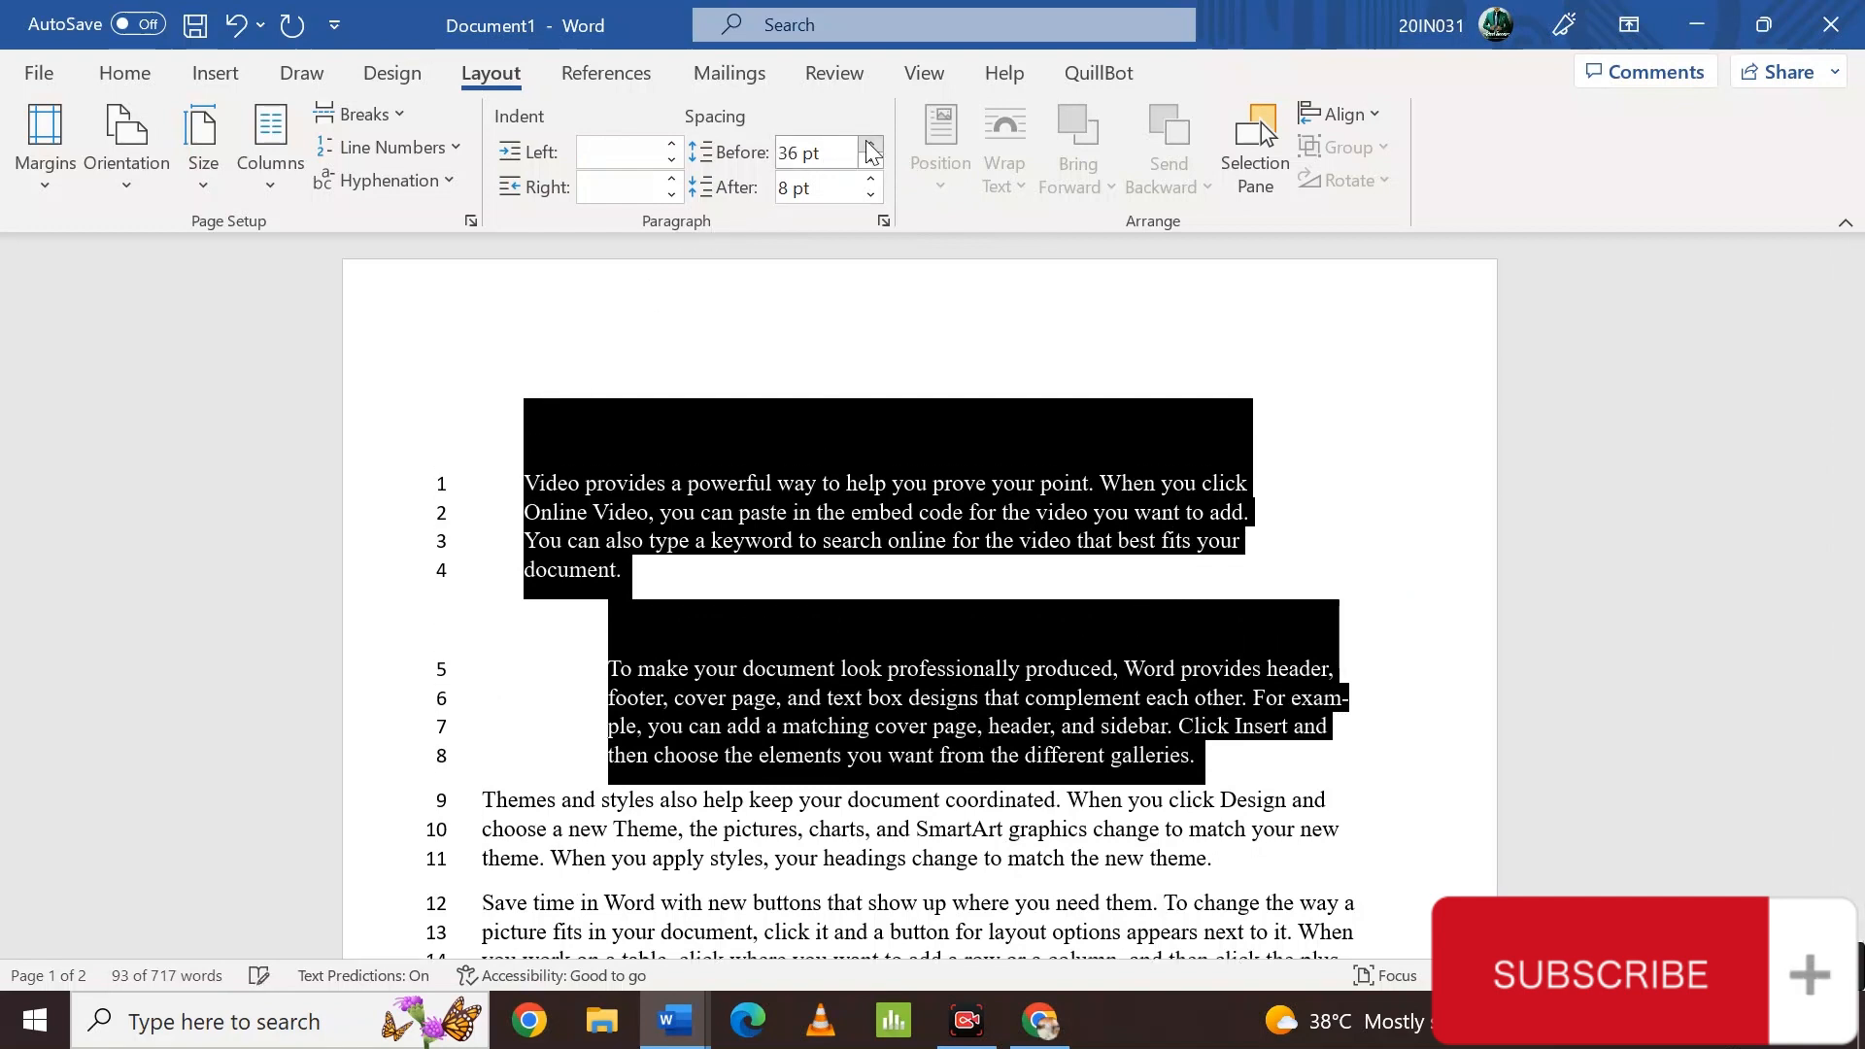
- Reduce the spacing before the first two paragraphs to 12 pt
left_click(871, 159)
left_click(870, 159)
left_click(870, 159)
left_click(870, 159)
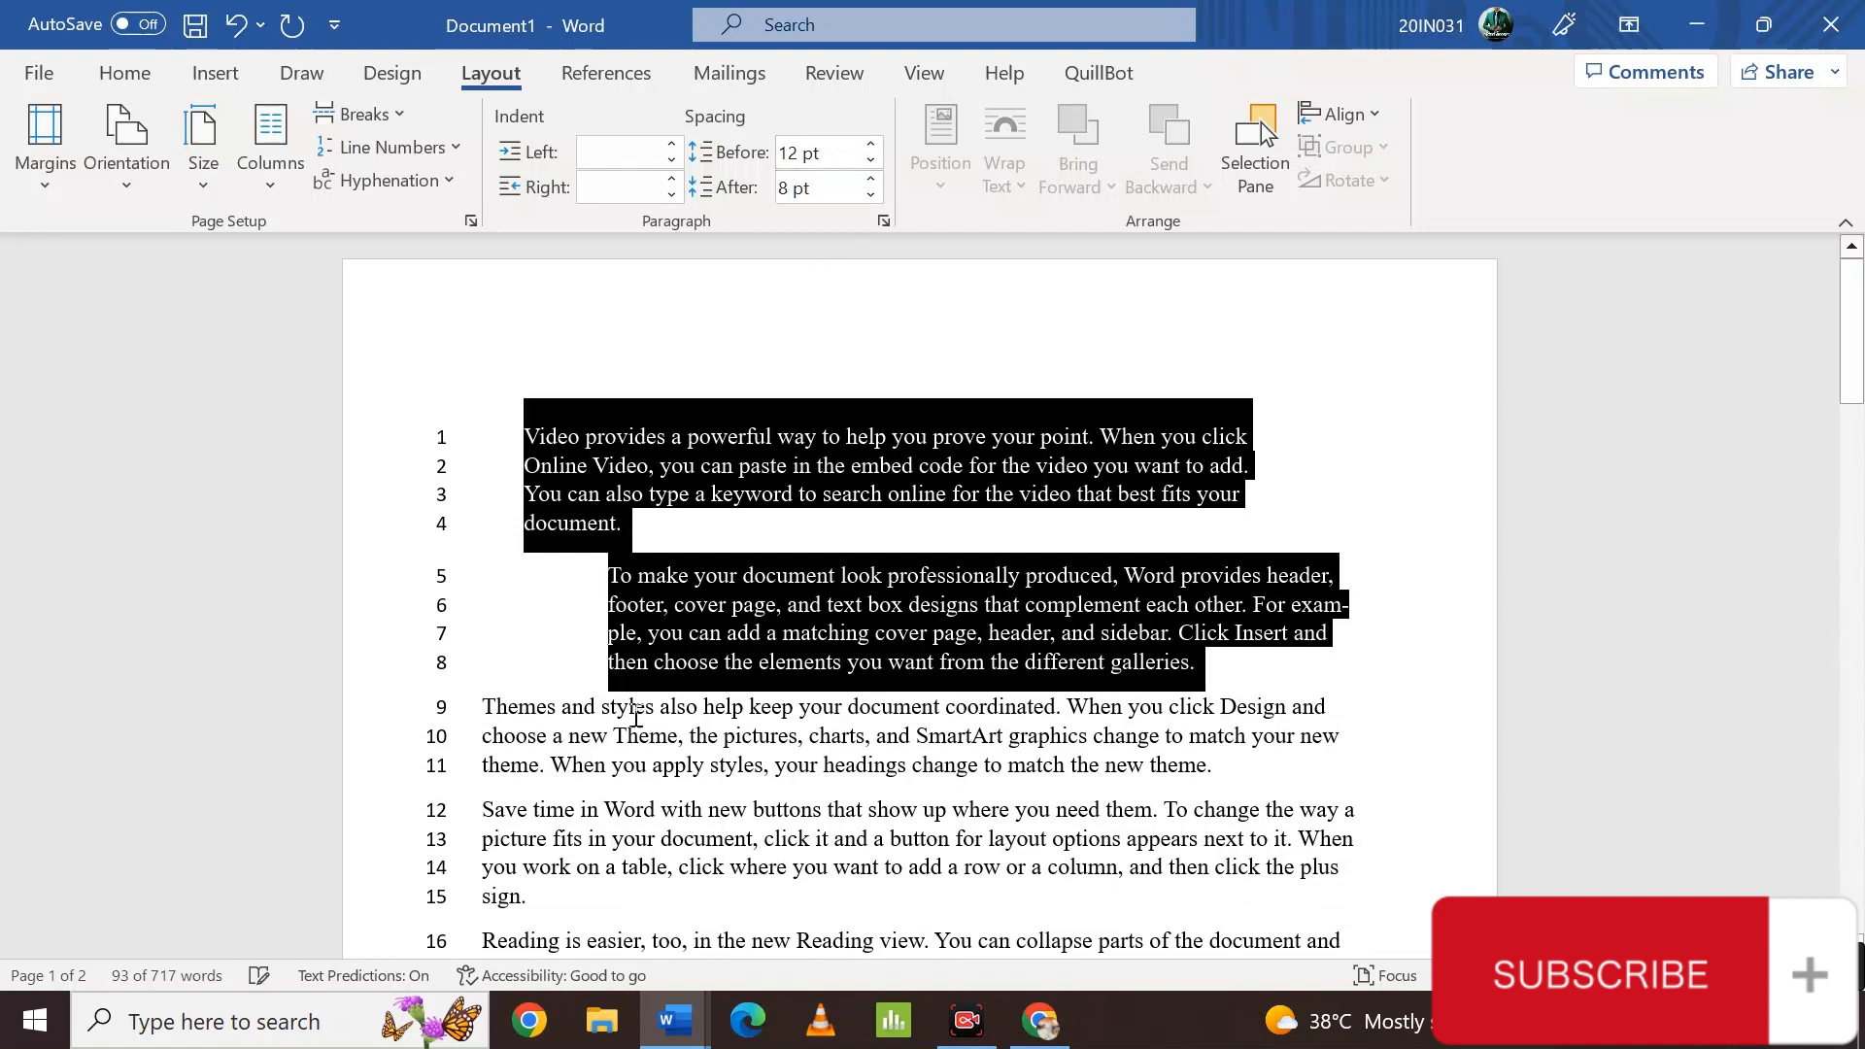
- Lower the spacing after the first two paragraphs to Auto
left_click(870, 195)
left_click(870, 194)
left_click(870, 194)
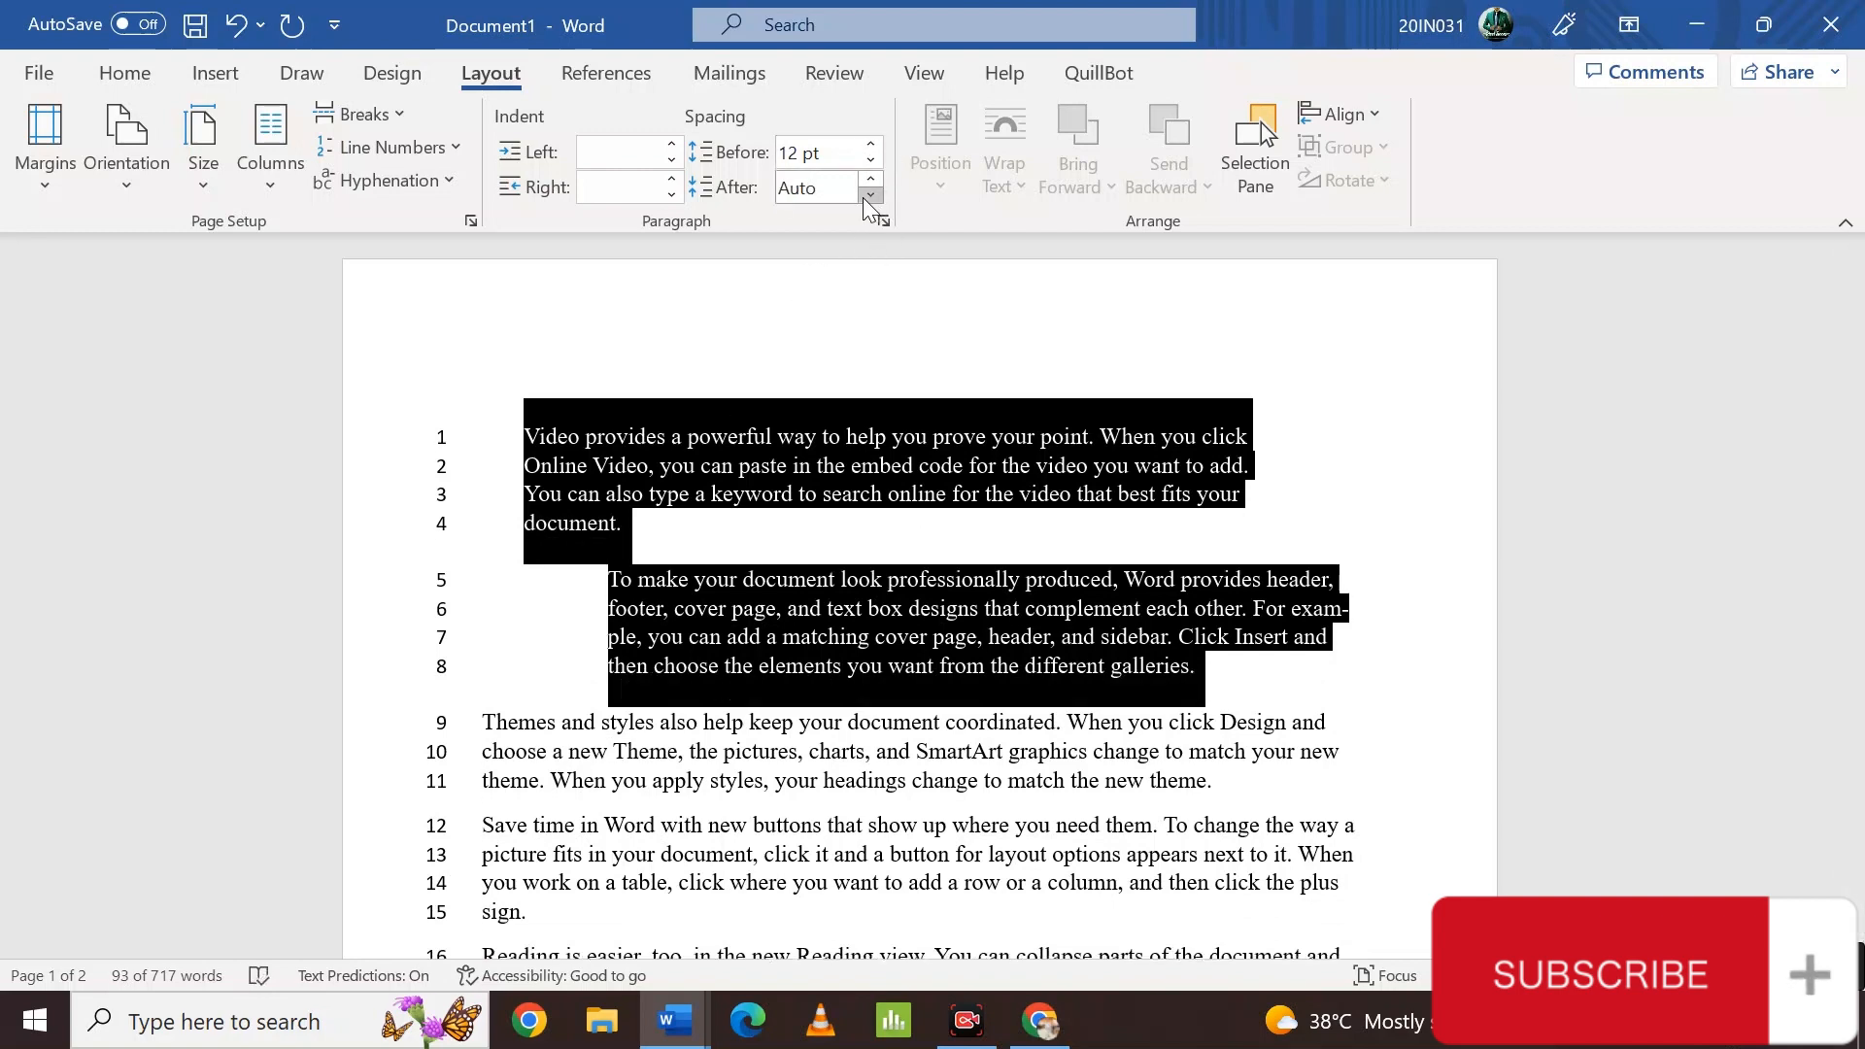
- Set the spacing after the first two paragraphs to 42 pt
left_click(874, 173)
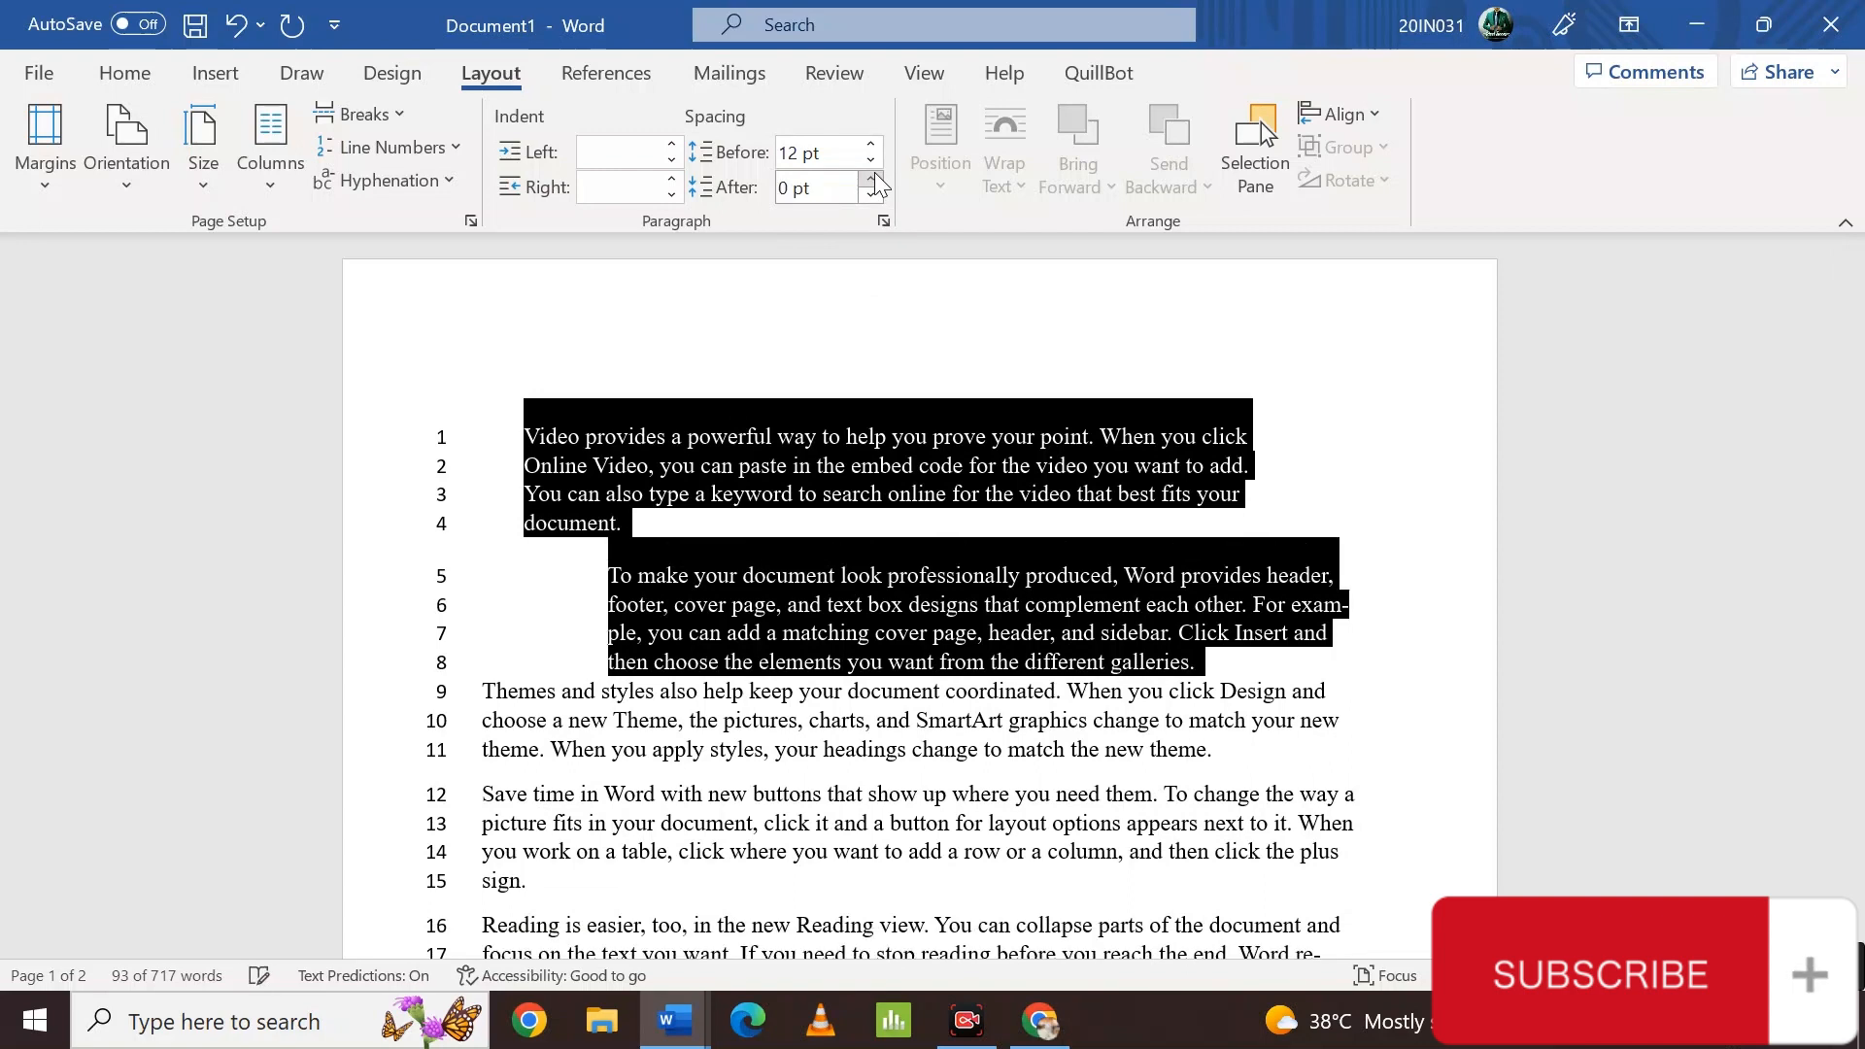
left_click(874, 173)
left_click(874, 173)
left_click(874, 173)
left_click(874, 173)
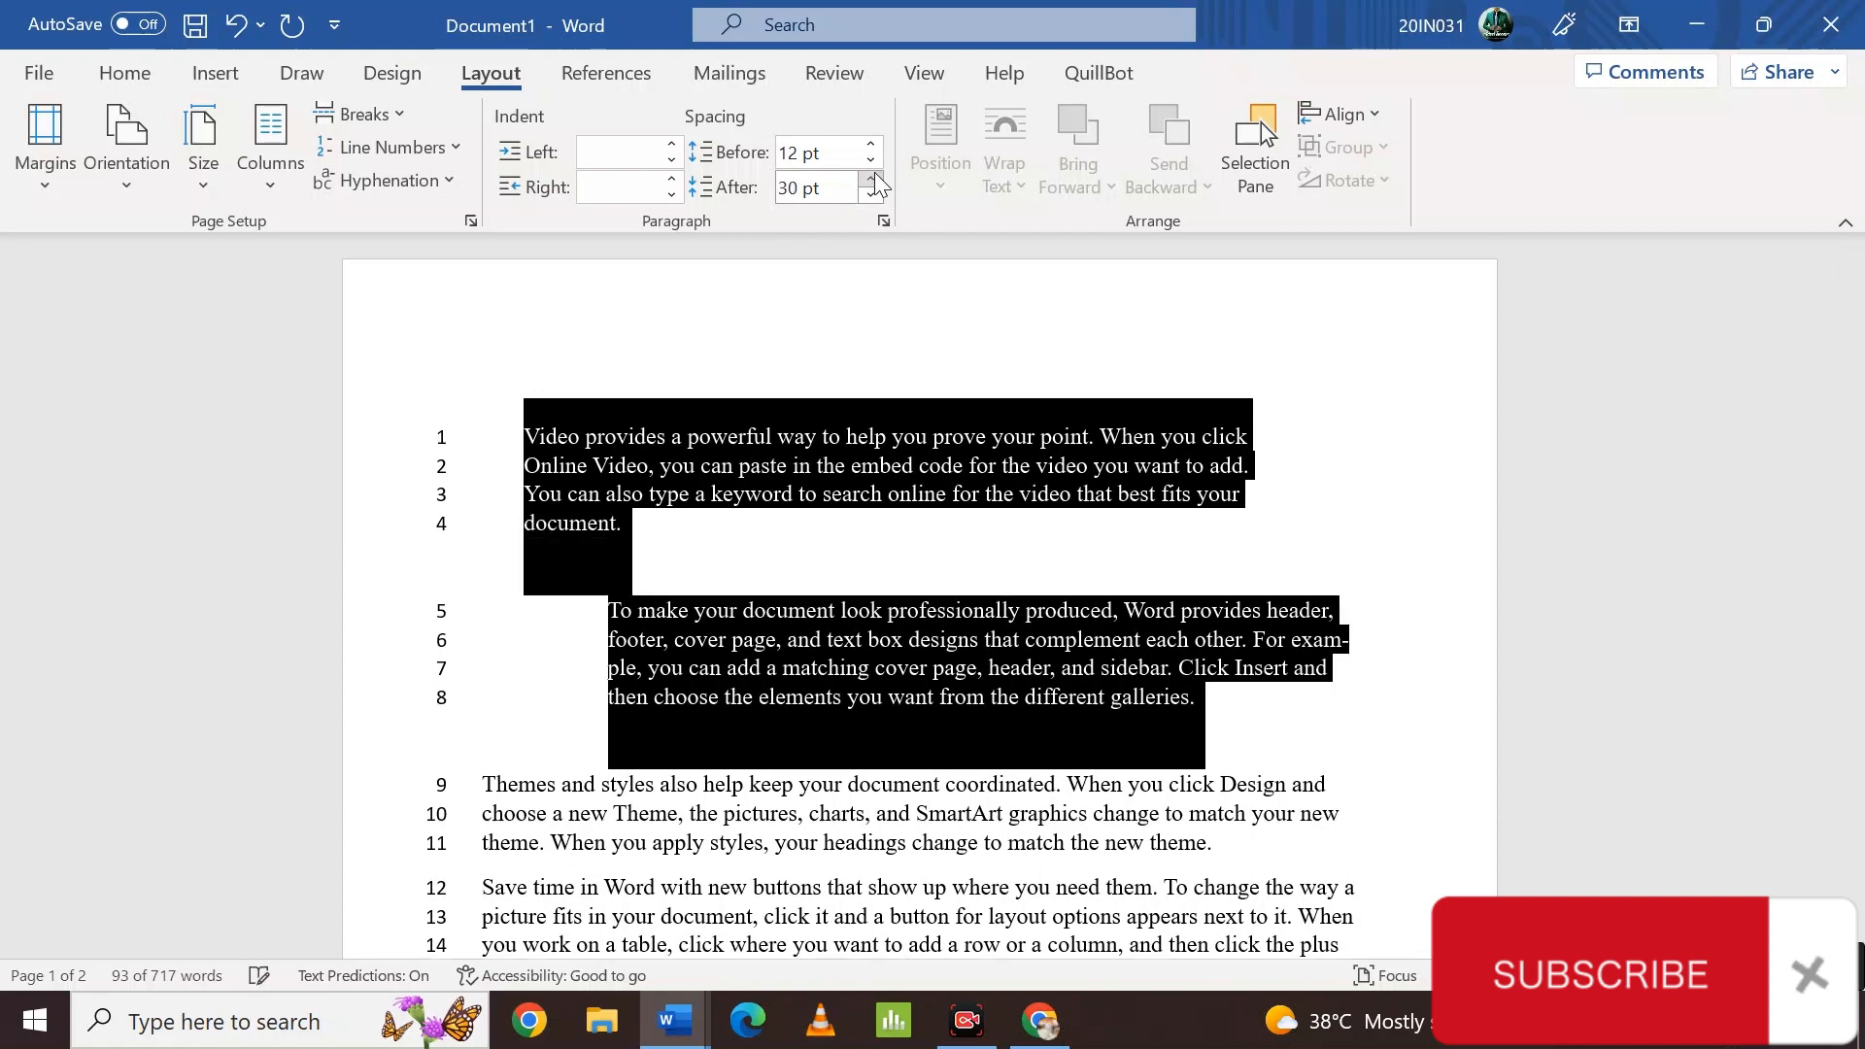
left_click(874, 173)
left_click(874, 173)
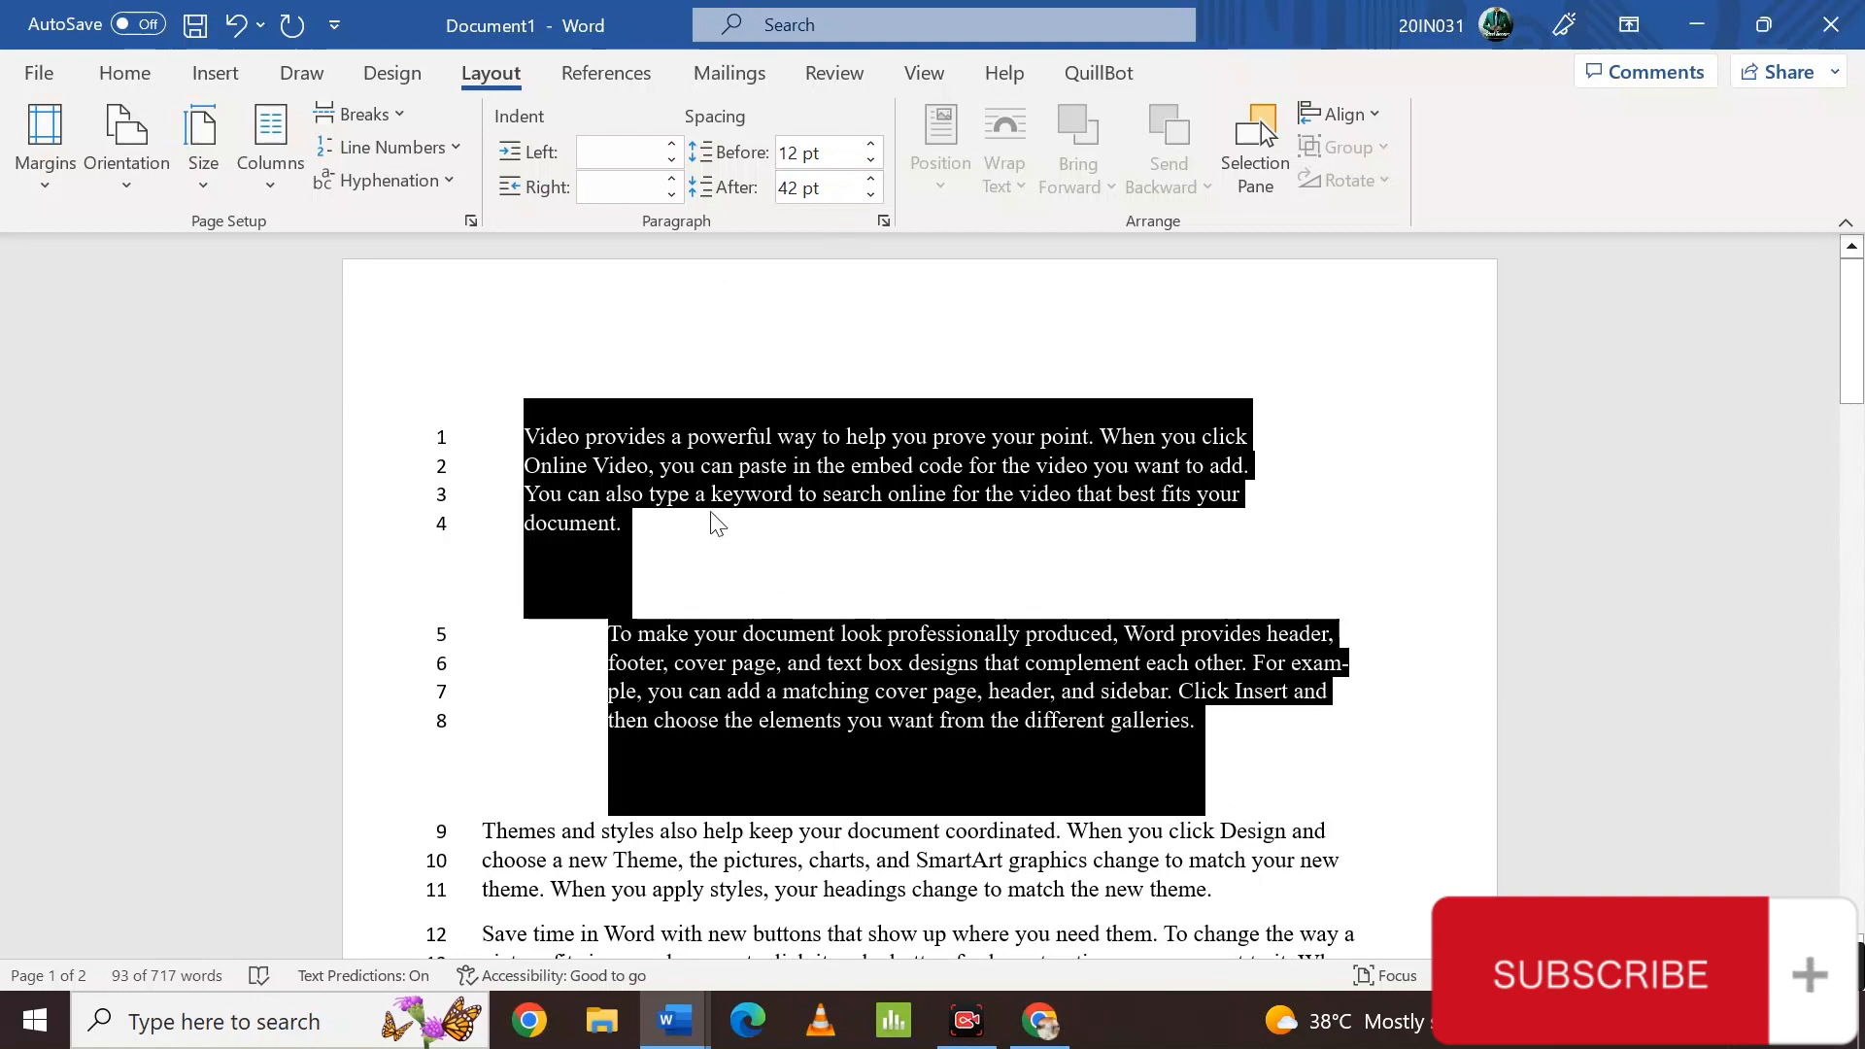
- Increase the spacing after only the first paragraph to beyond 84 pt
left_click(633, 527)
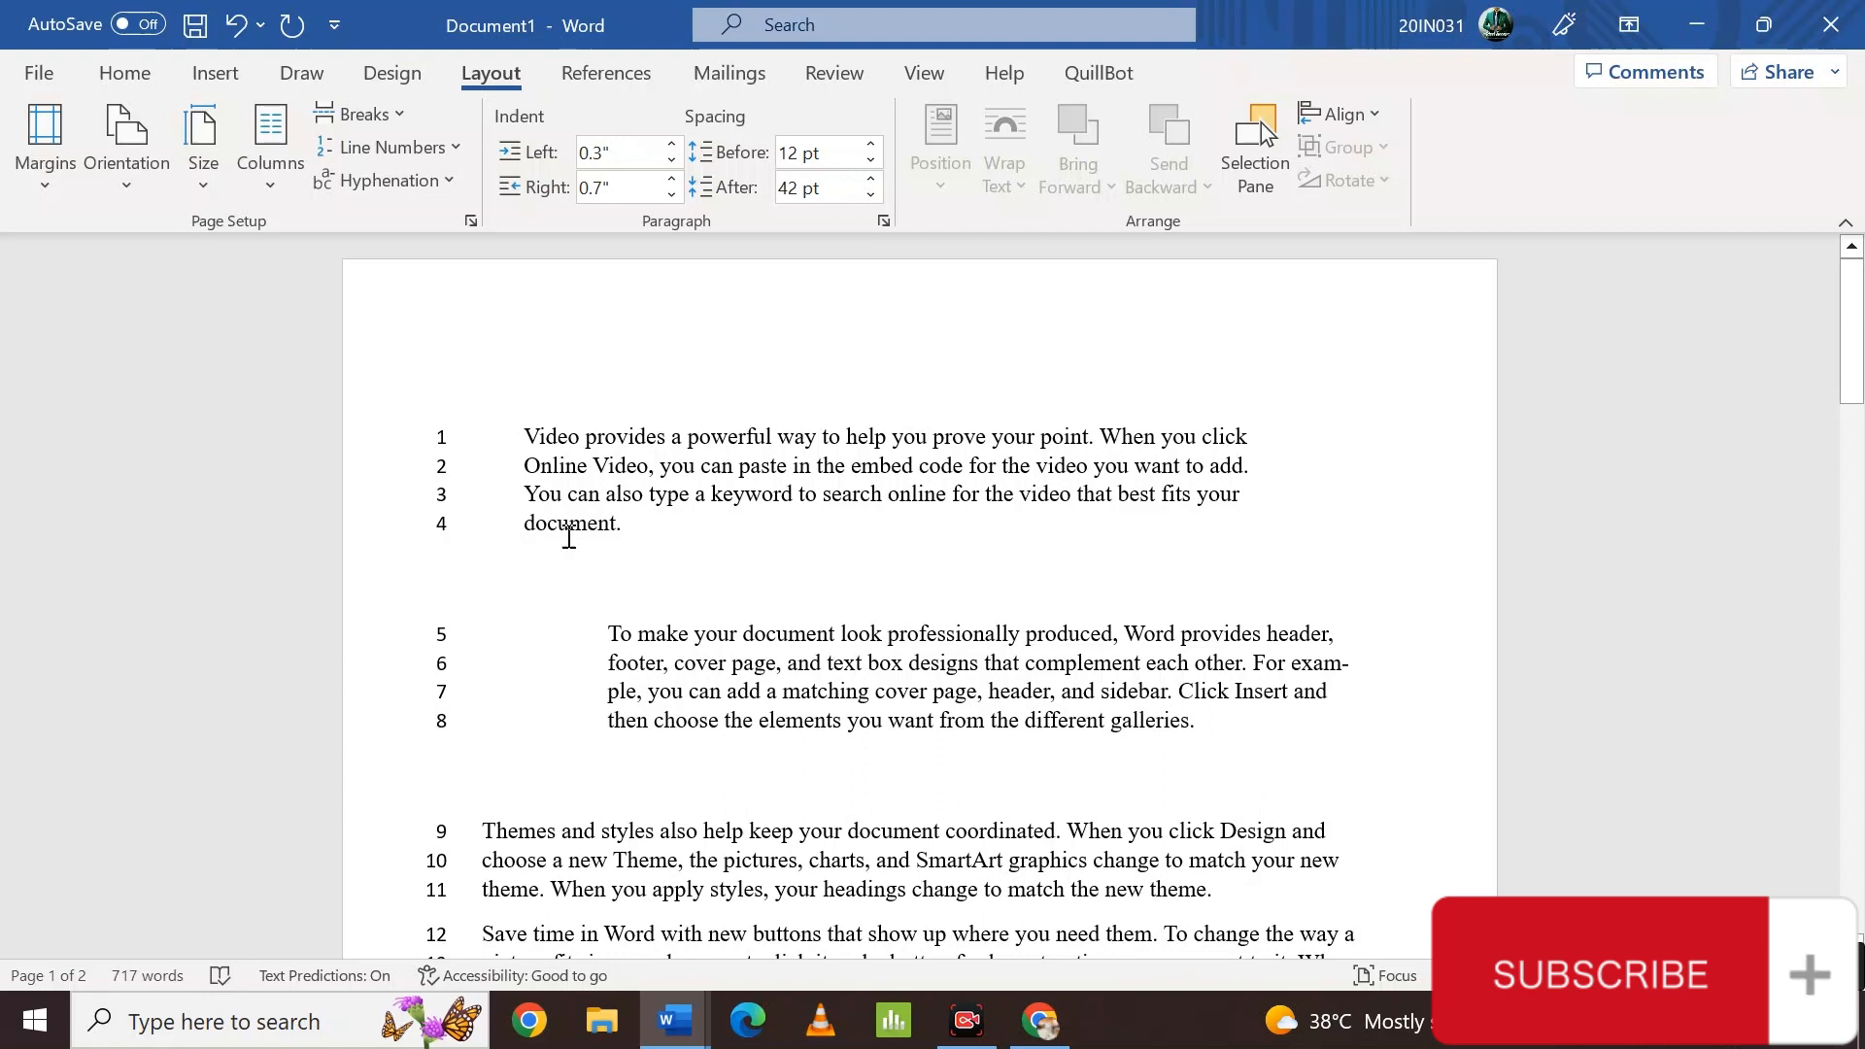
left_click(870, 181)
left_click(870, 181)
left_click(871, 181)
left_click(870, 182)
left_click(870, 181)
left_click(870, 181)
left_click(870, 182)
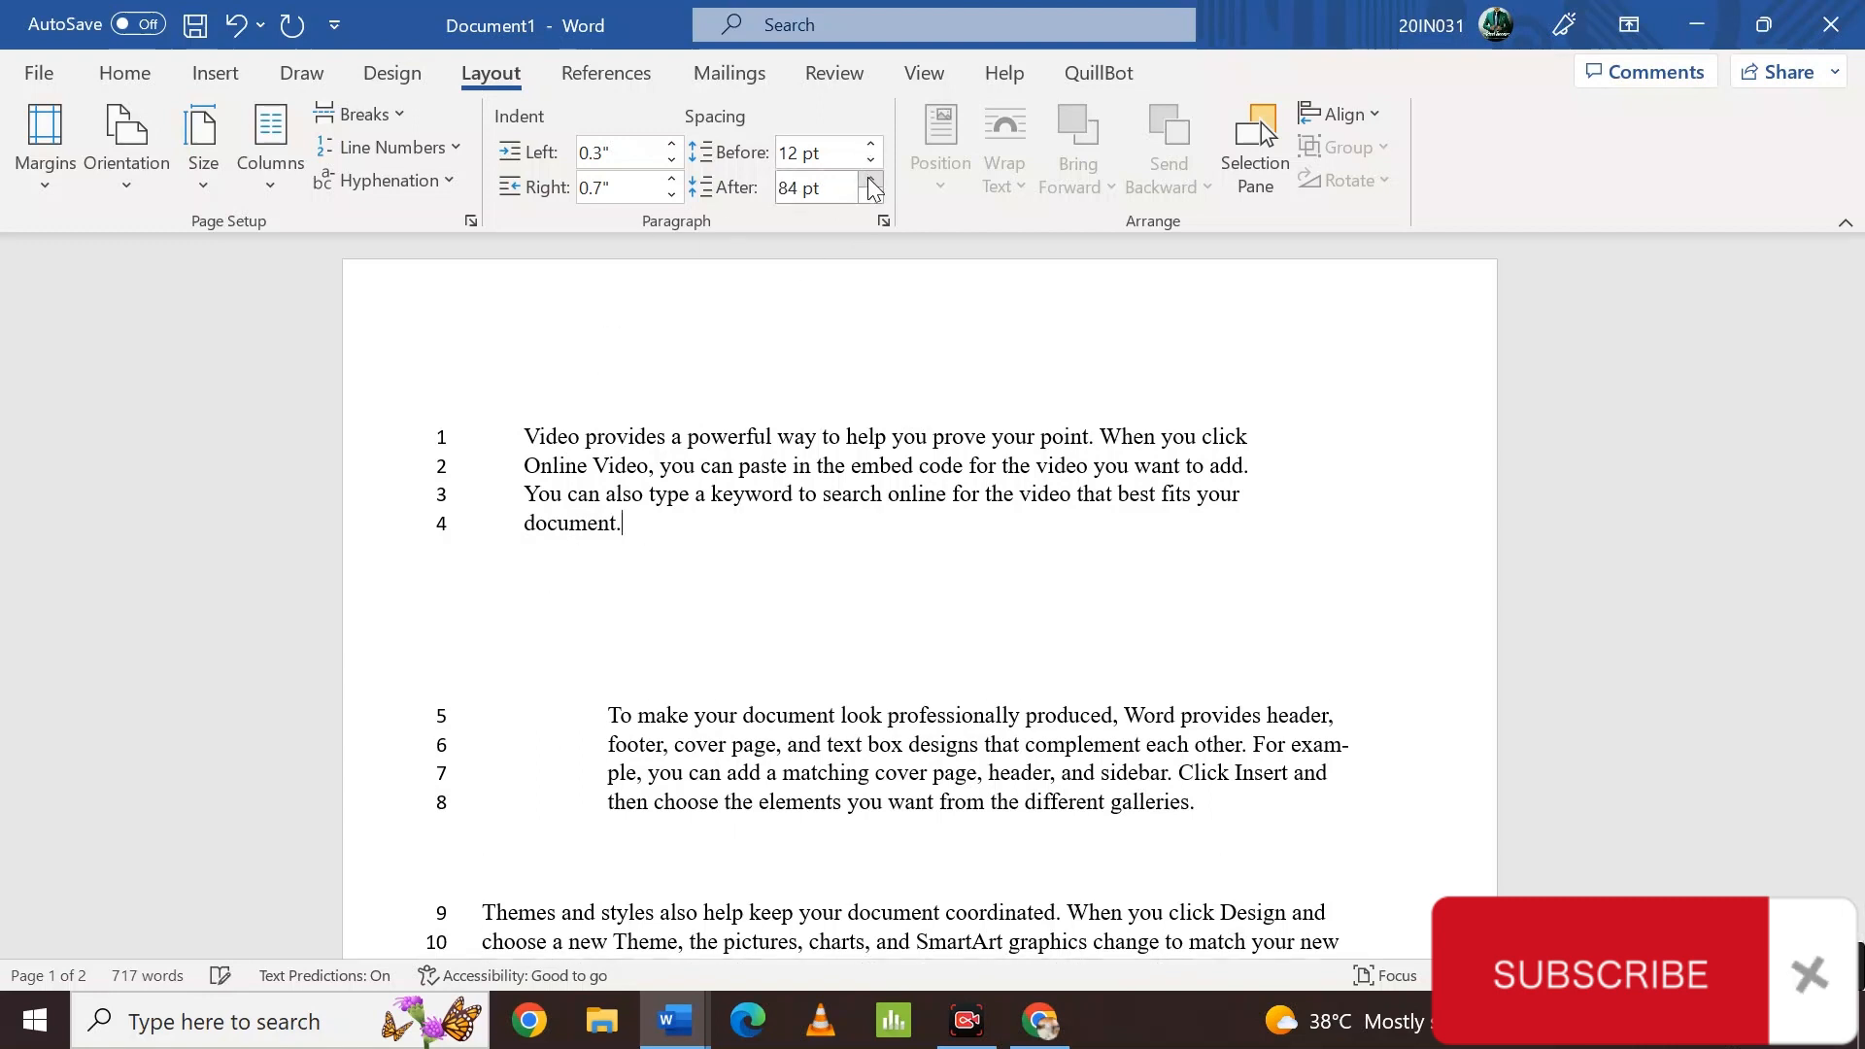
left_click(868, 179)
left_click(868, 178)
- Reduce the spacing after the first paragraph to 12 pt
left_click(870, 190)
left_click(870, 191)
left_click(871, 190)
left_click(870, 191)
left_click(871, 190)
left_click(871, 191)
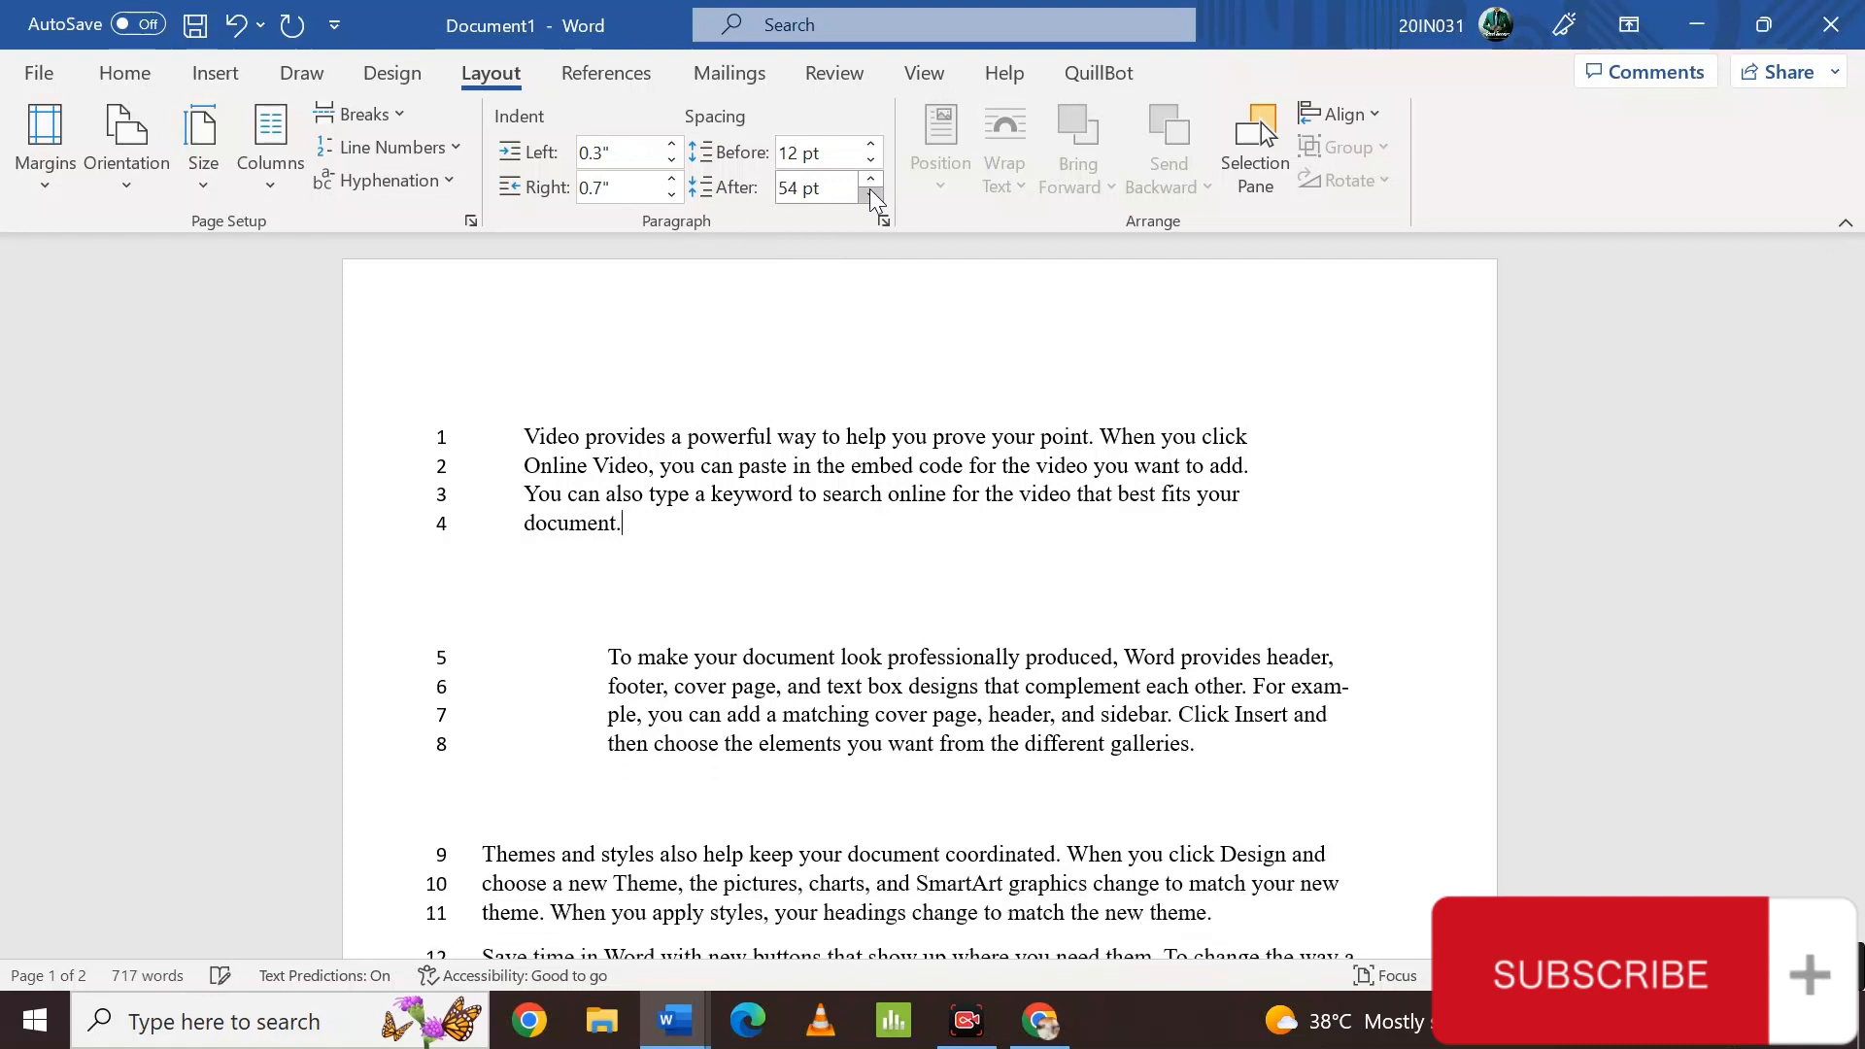
left_click(870, 193)
left_click(870, 192)
left_click(870, 192)
left_click(870, 193)
left_click(870, 193)
left_click(870, 192)
left_click(870, 192)
left_click(870, 192)
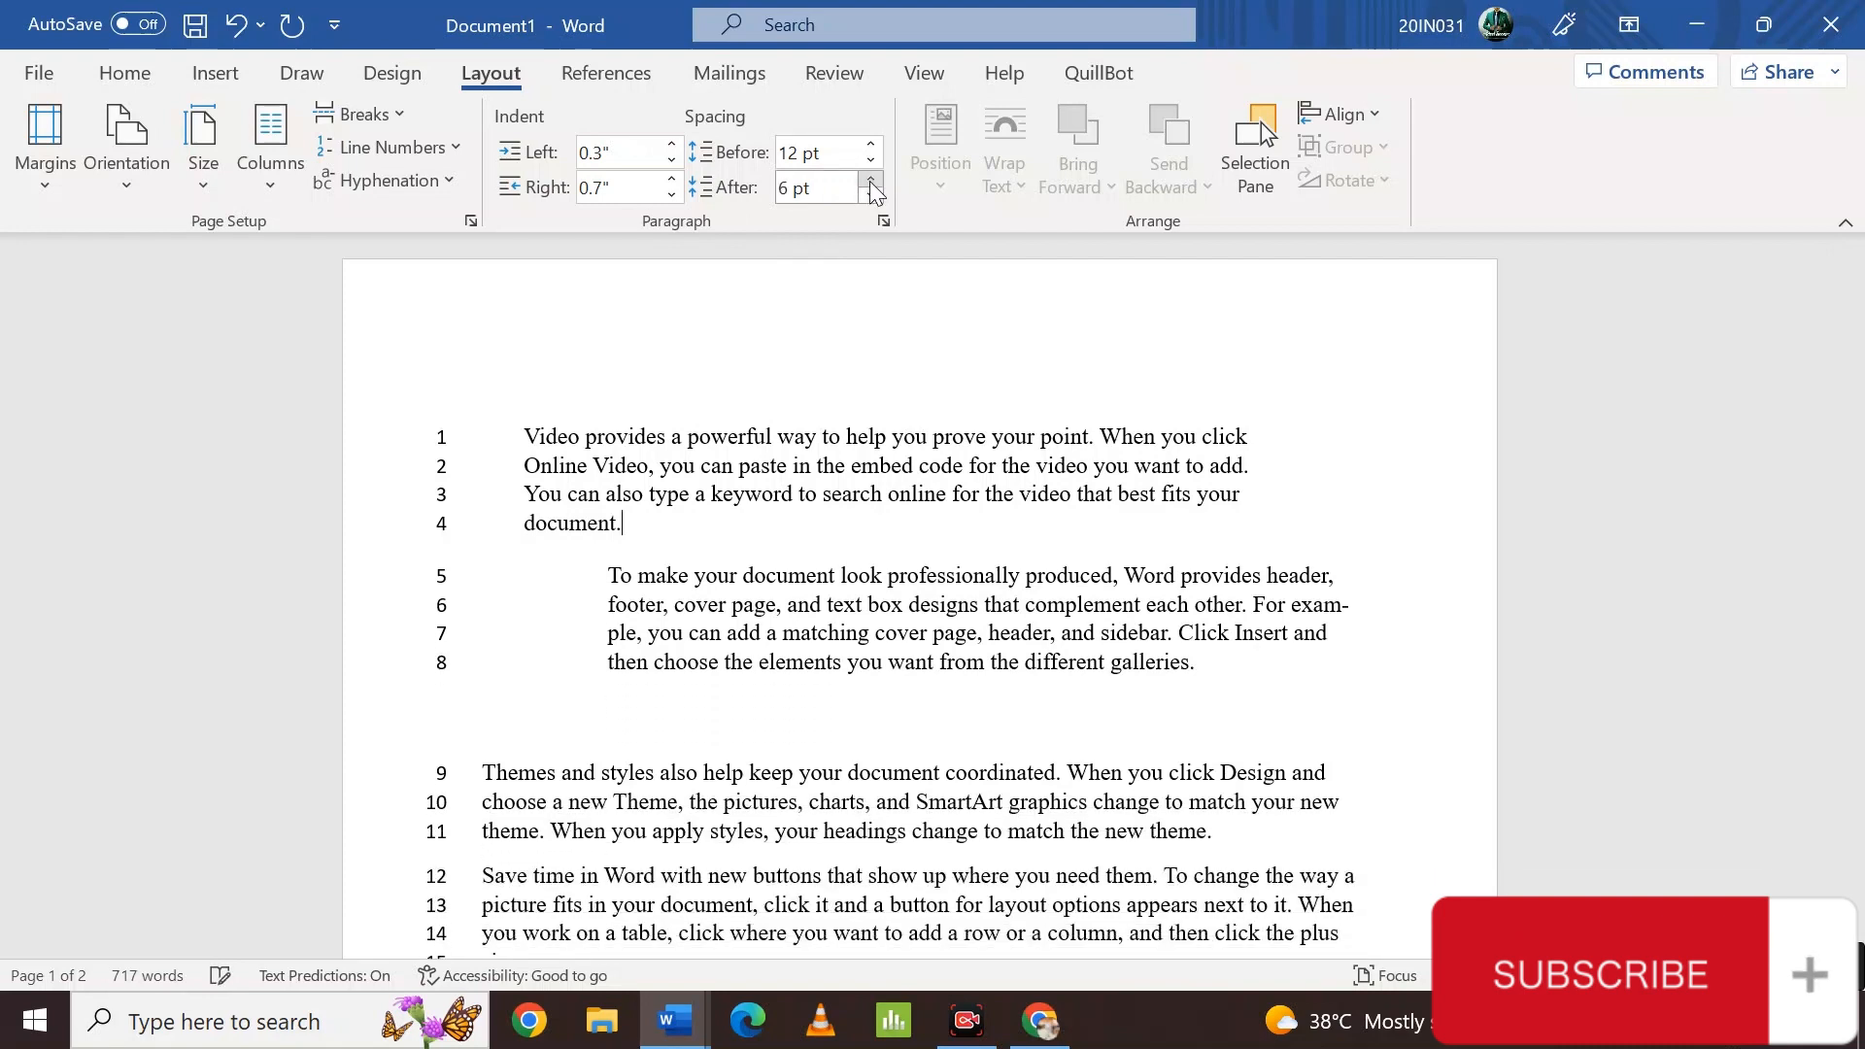
left_click(870, 181)
left_click(772, 685)
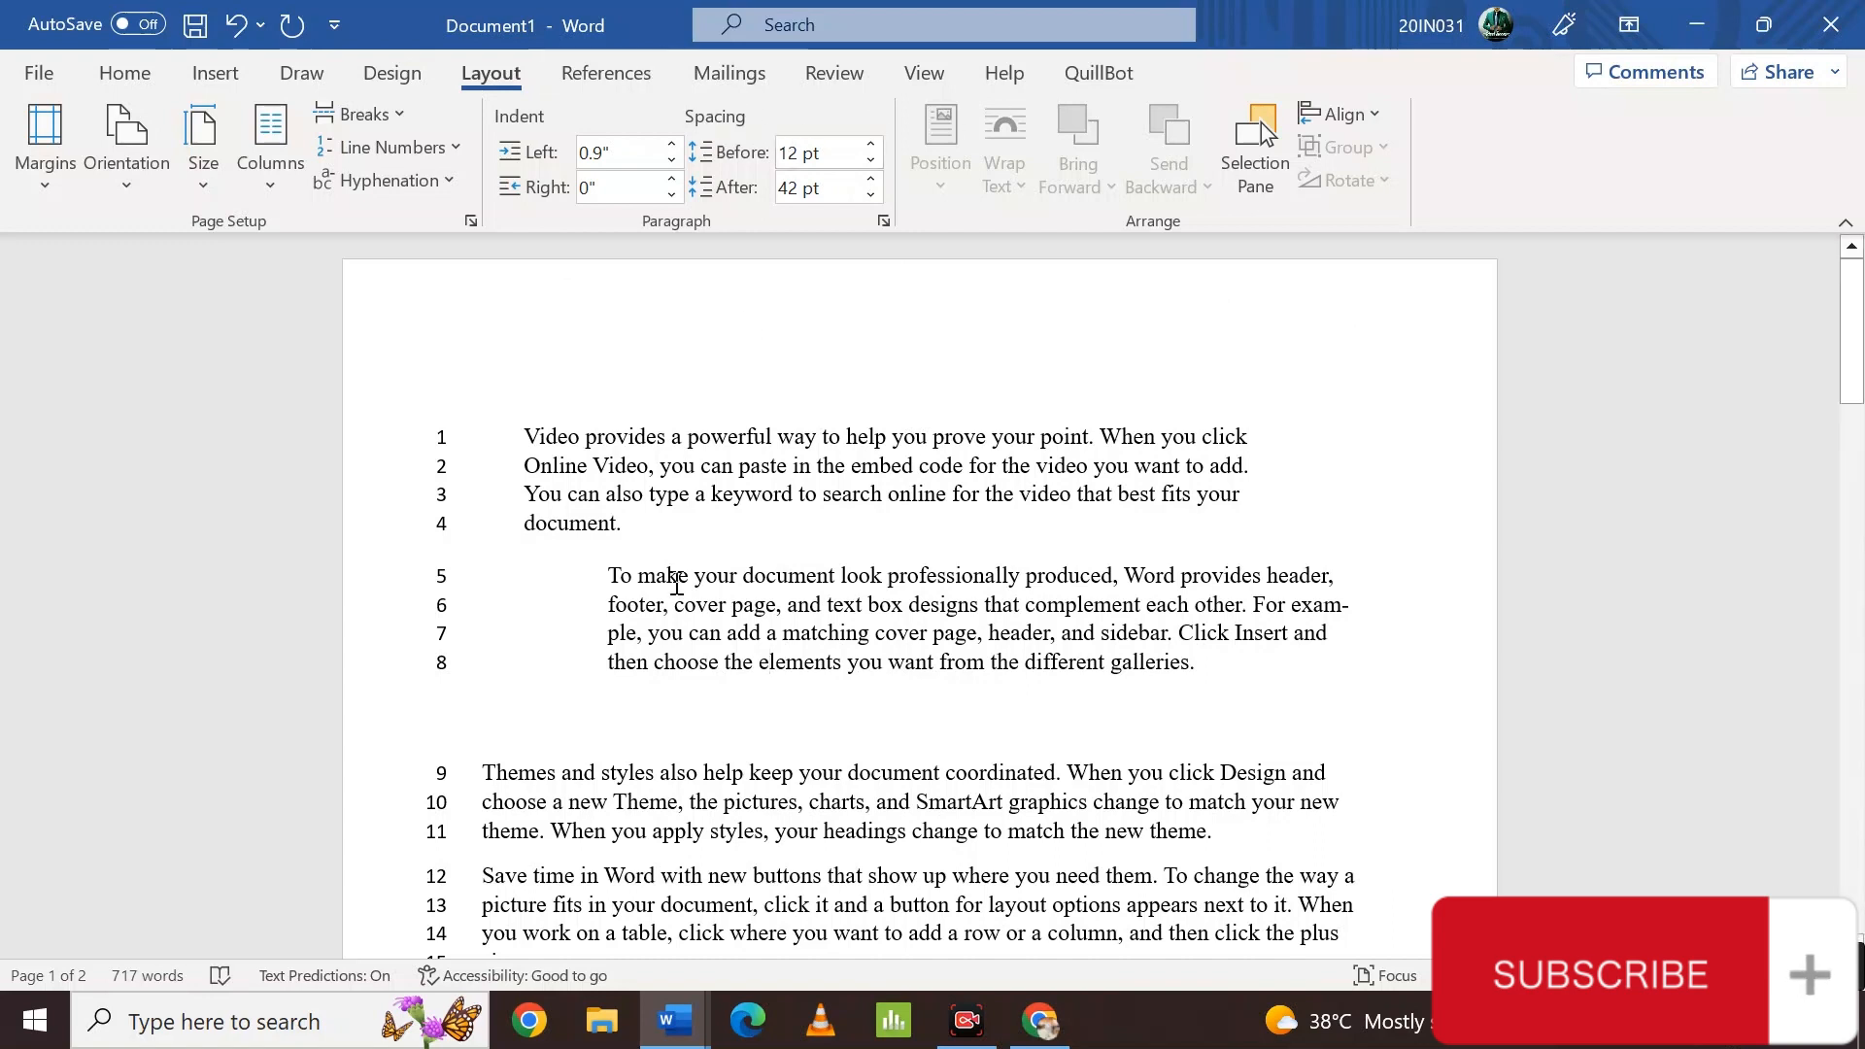
- Set the spacing before the first paragraph alone to 30 pt
left_click_drag(522, 434, 630, 544)
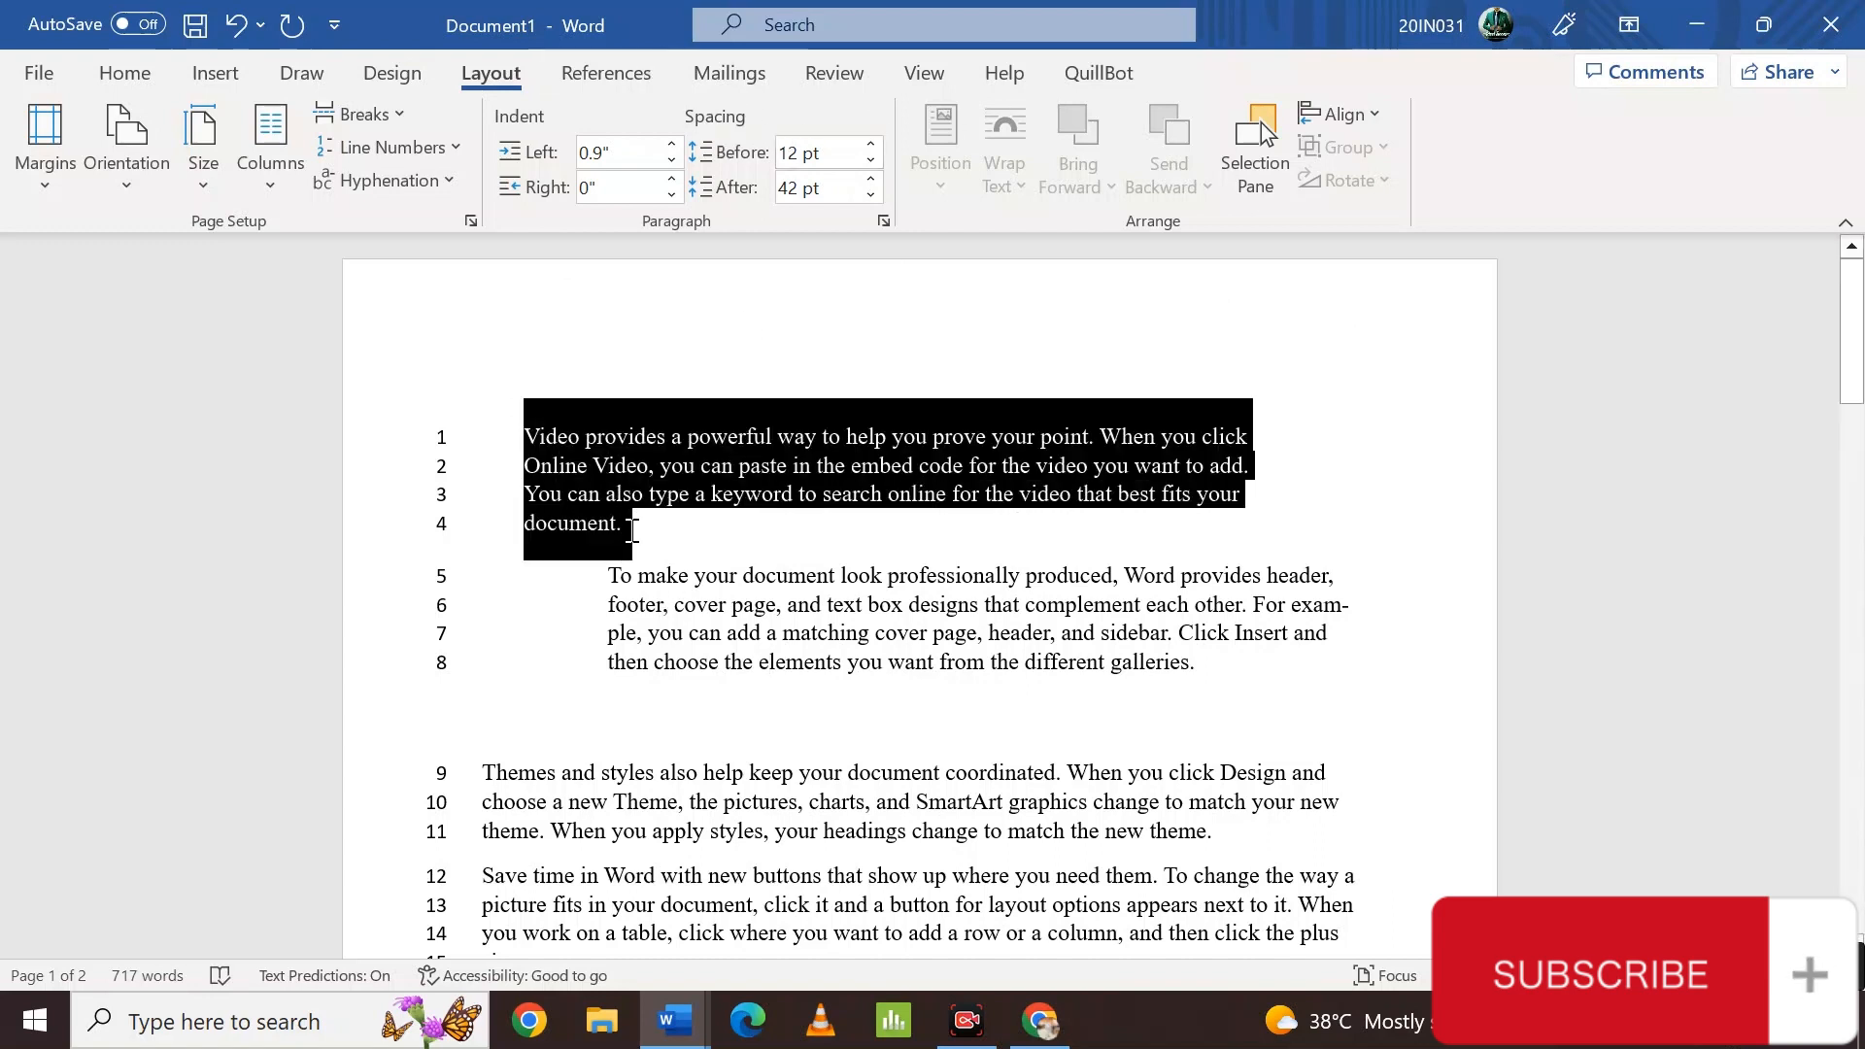
left_click(544, 394)
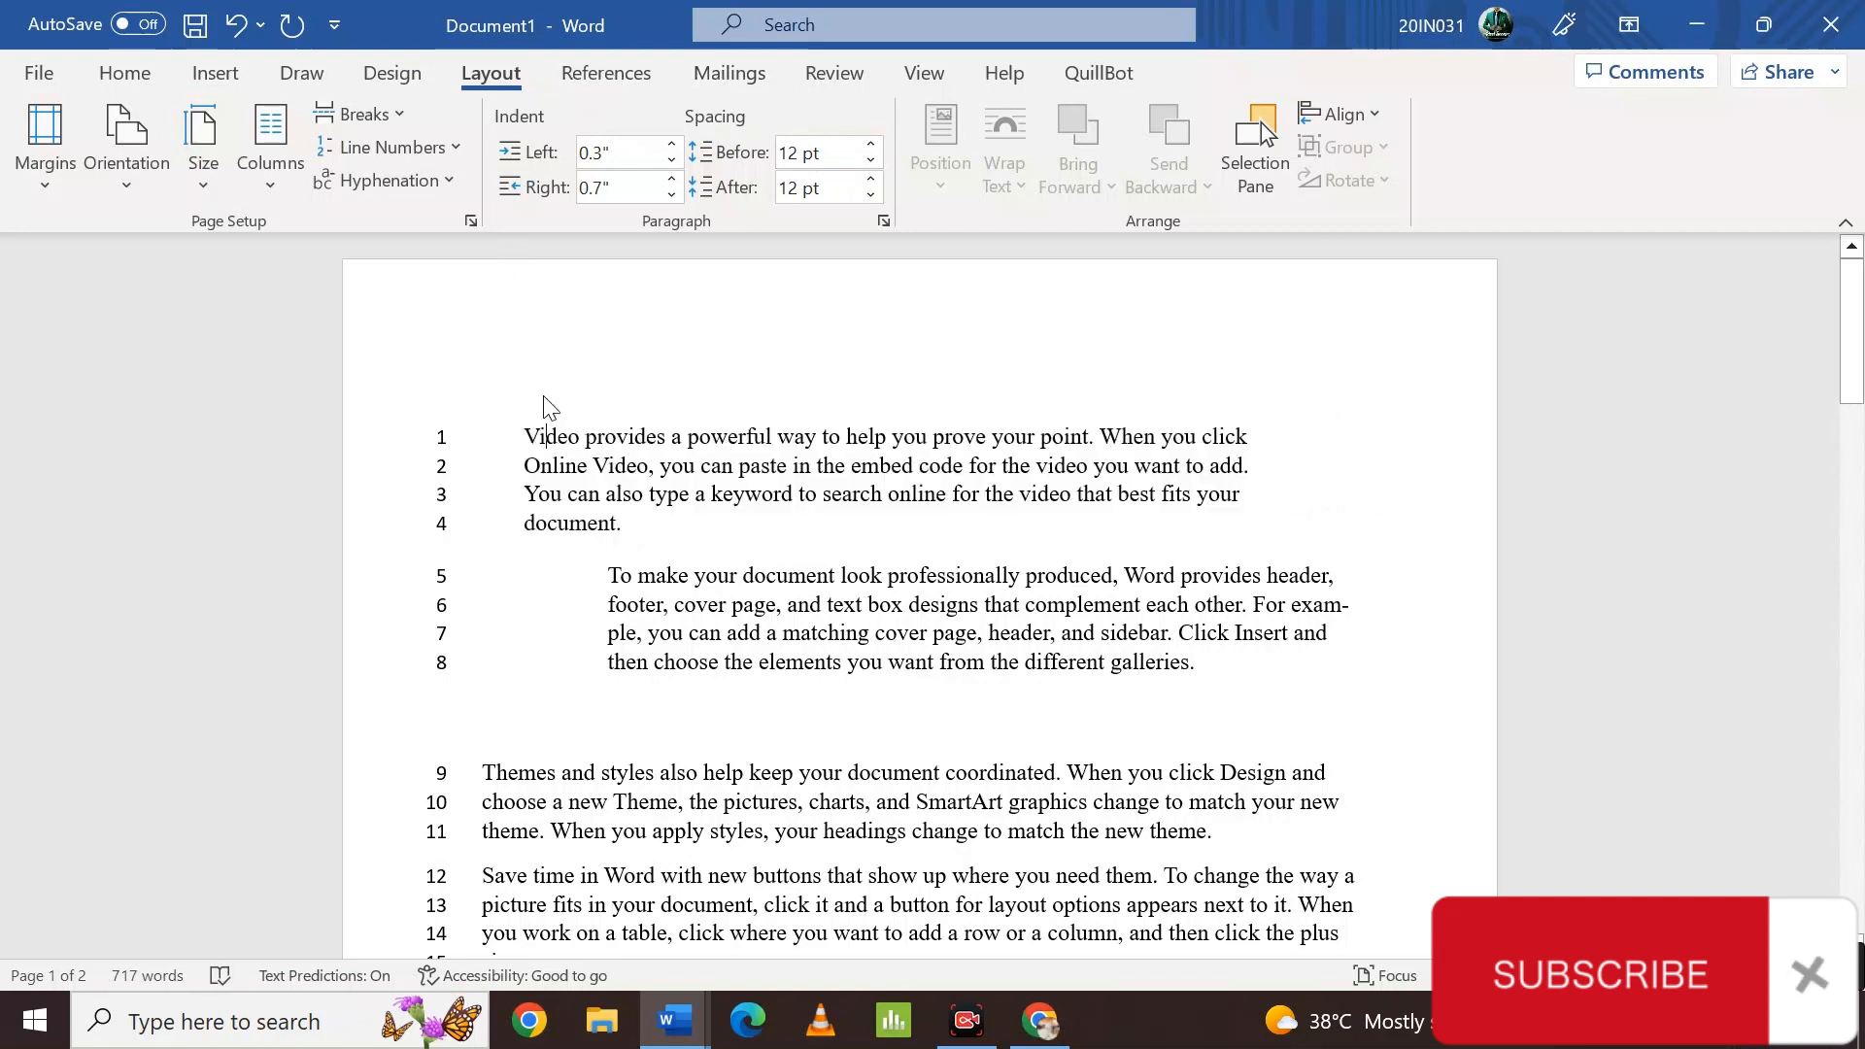
left_click(870, 146)
left_click(870, 146)
left_click(870, 146)
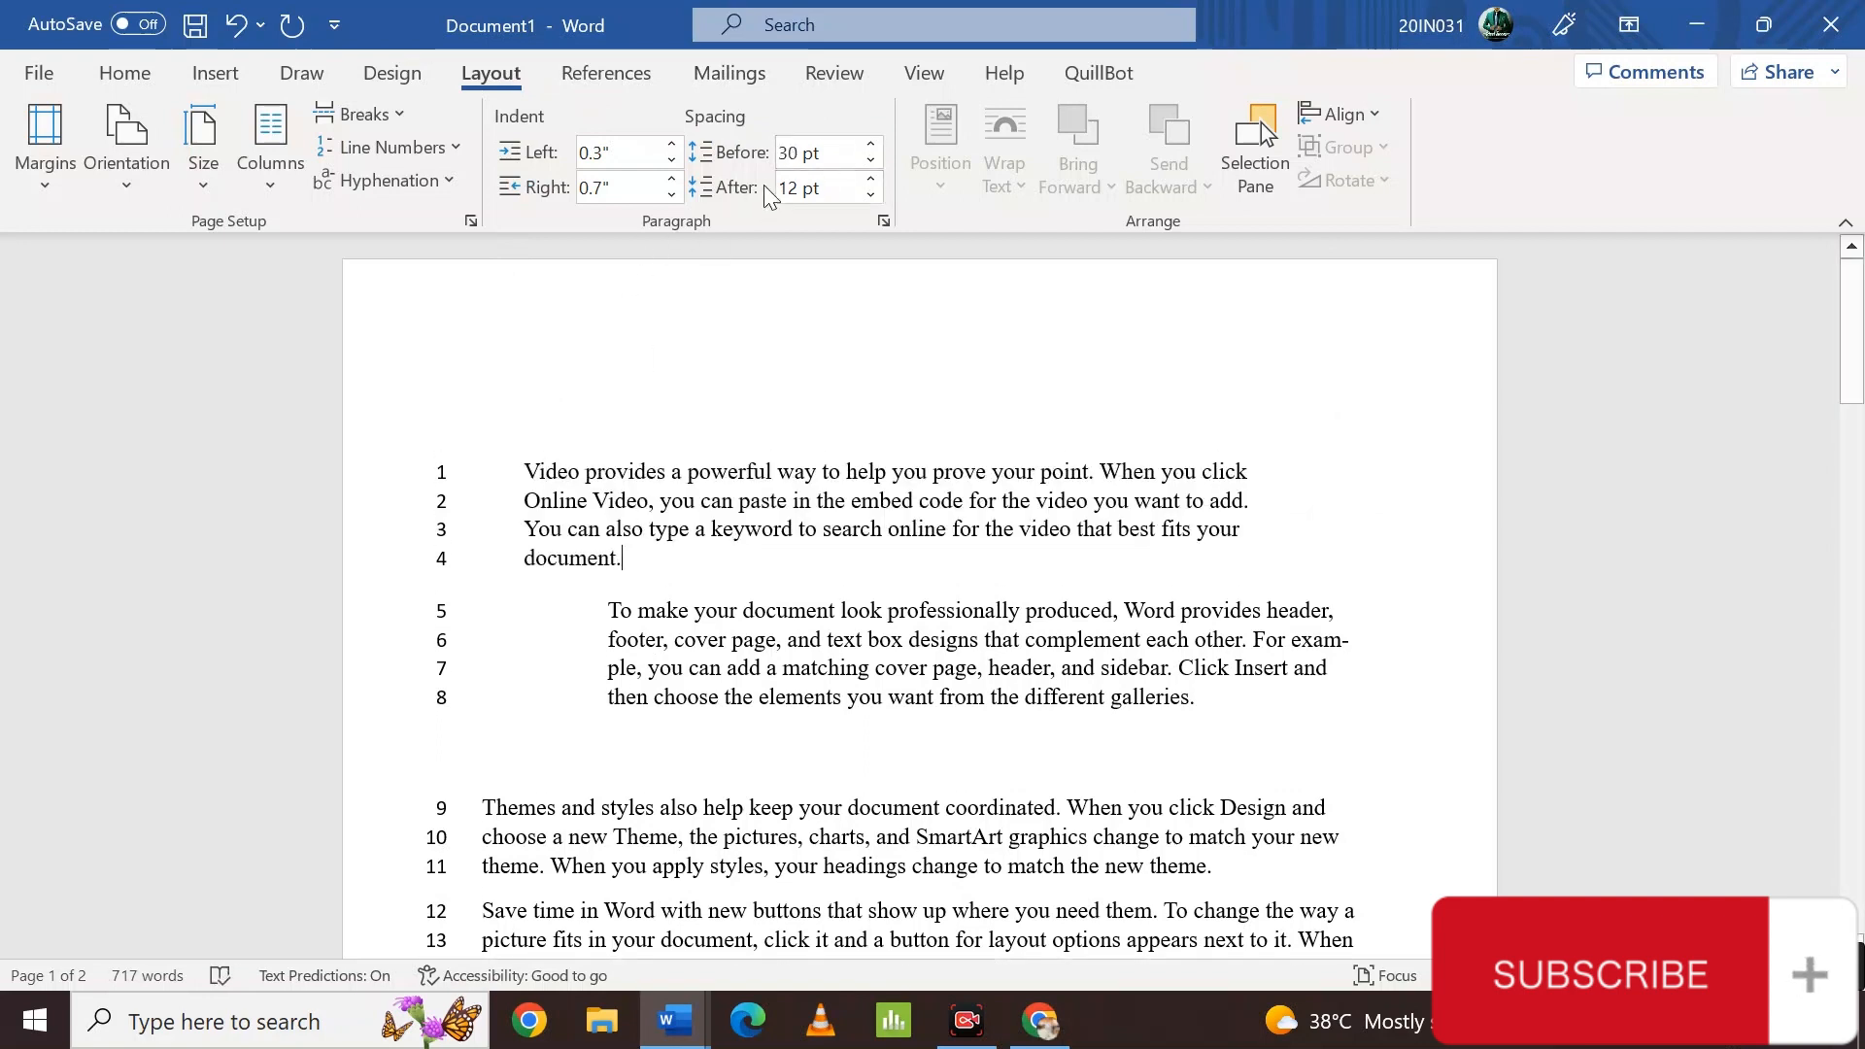
- Set the spacing after the first paragraph to 30 pt
left_click(870, 180)
left_click(870, 181)
left_click(871, 180)
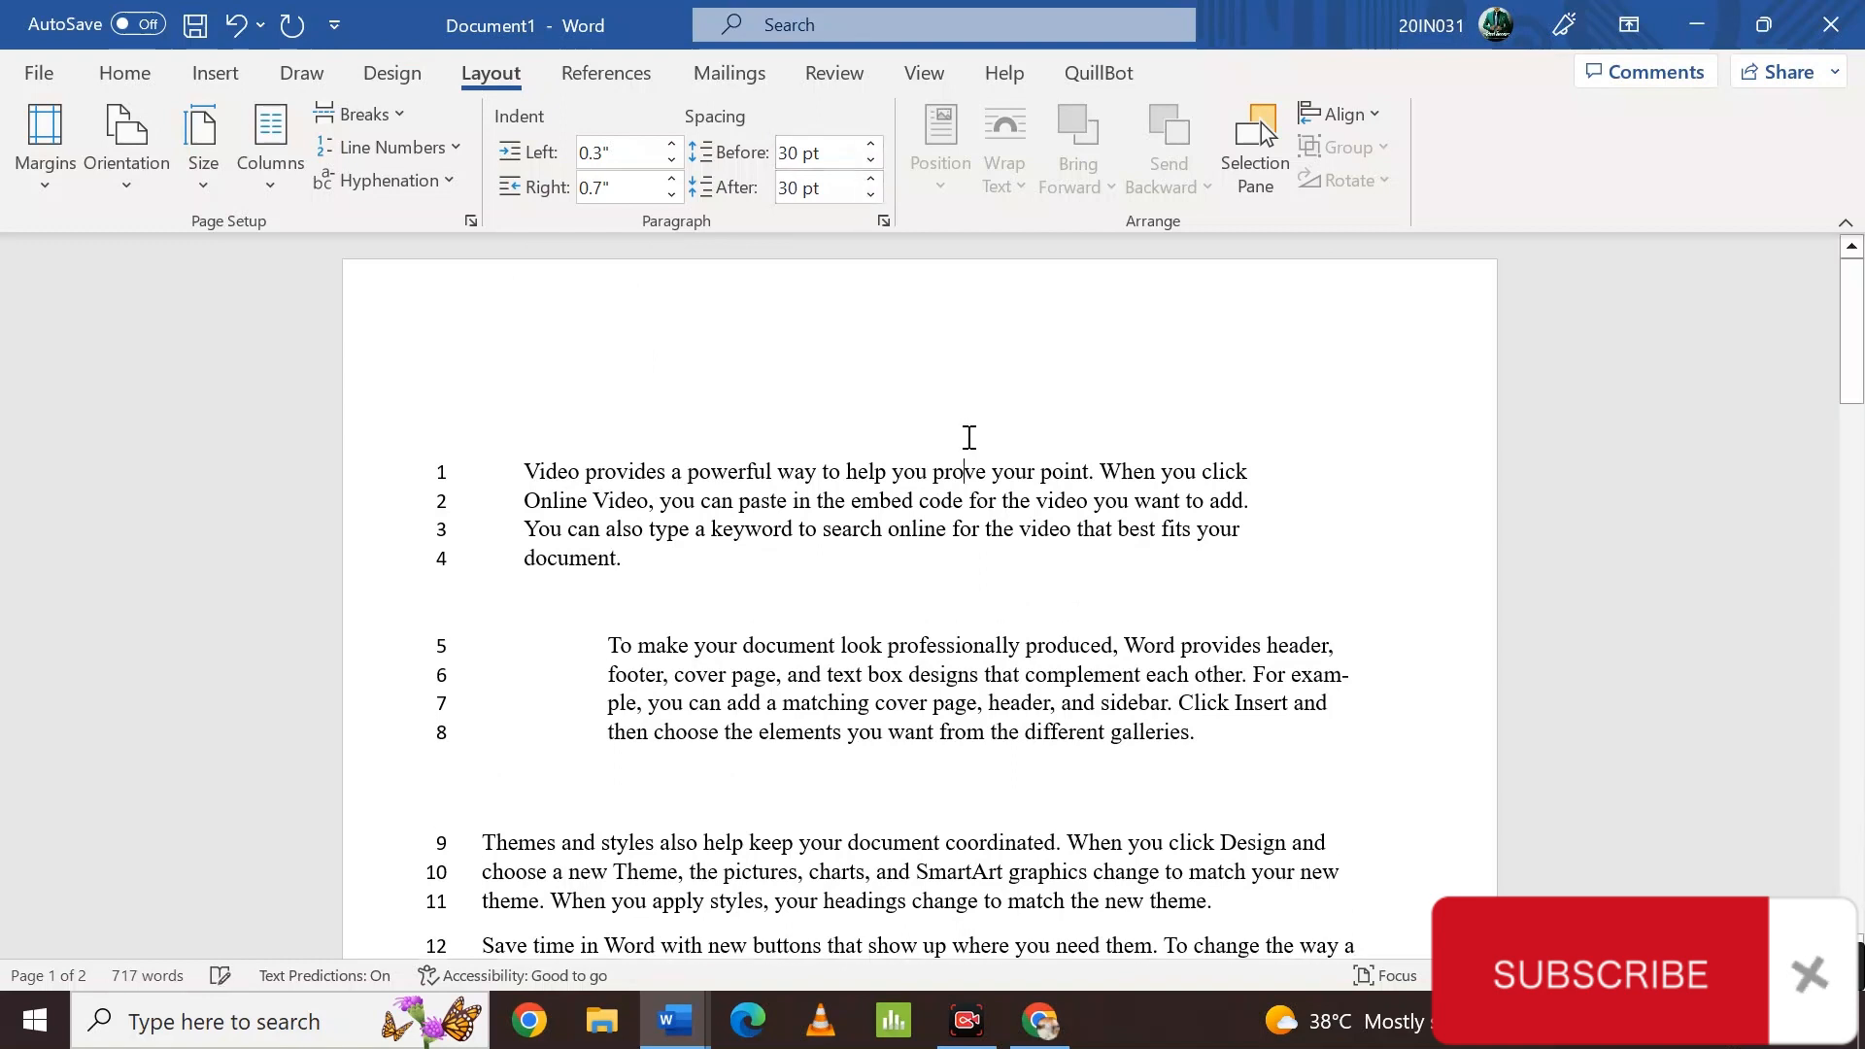